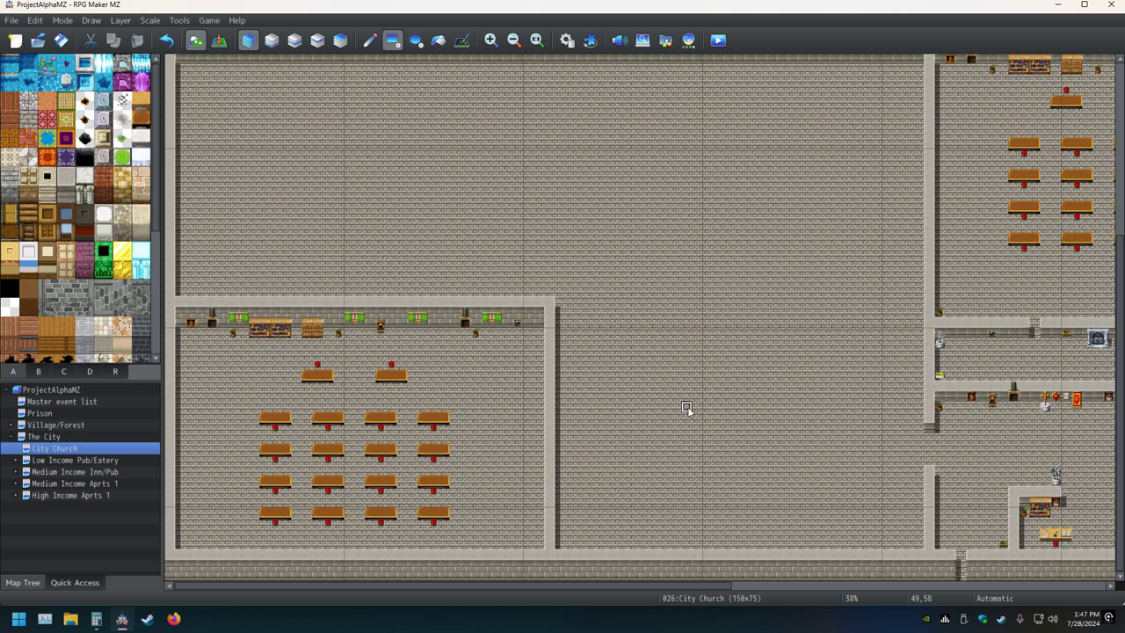
Step: Look over the large empty hall and the surrounding classrooms in the western part of the City Church map
scroll(688, 409, up, 5)
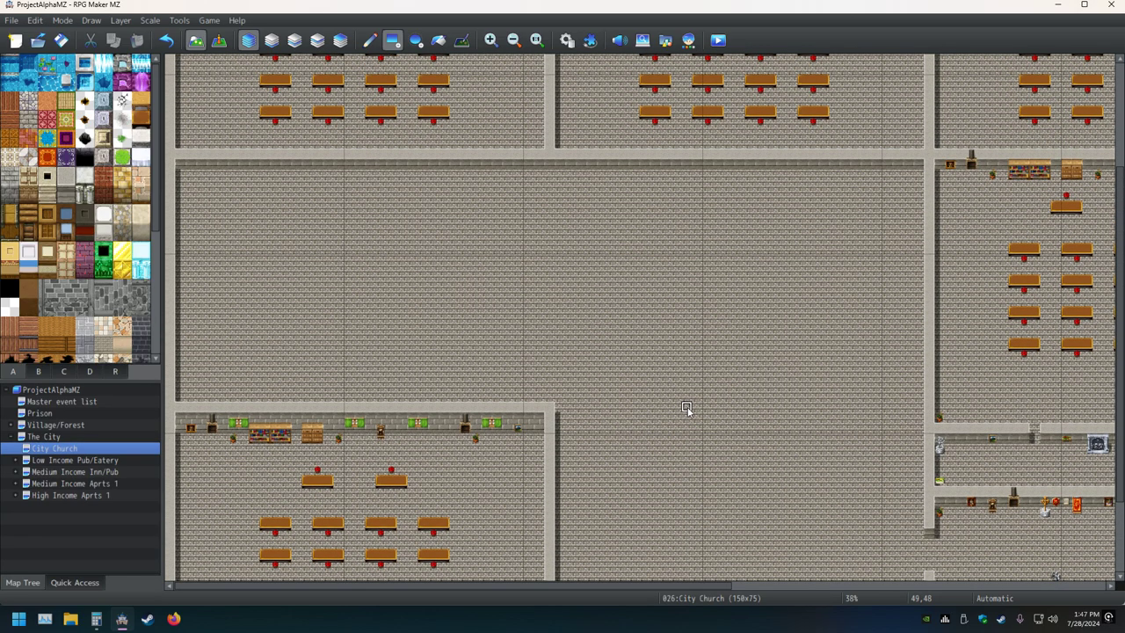
scroll(706, 389, down, 2)
scroll(707, 381, down, 3)
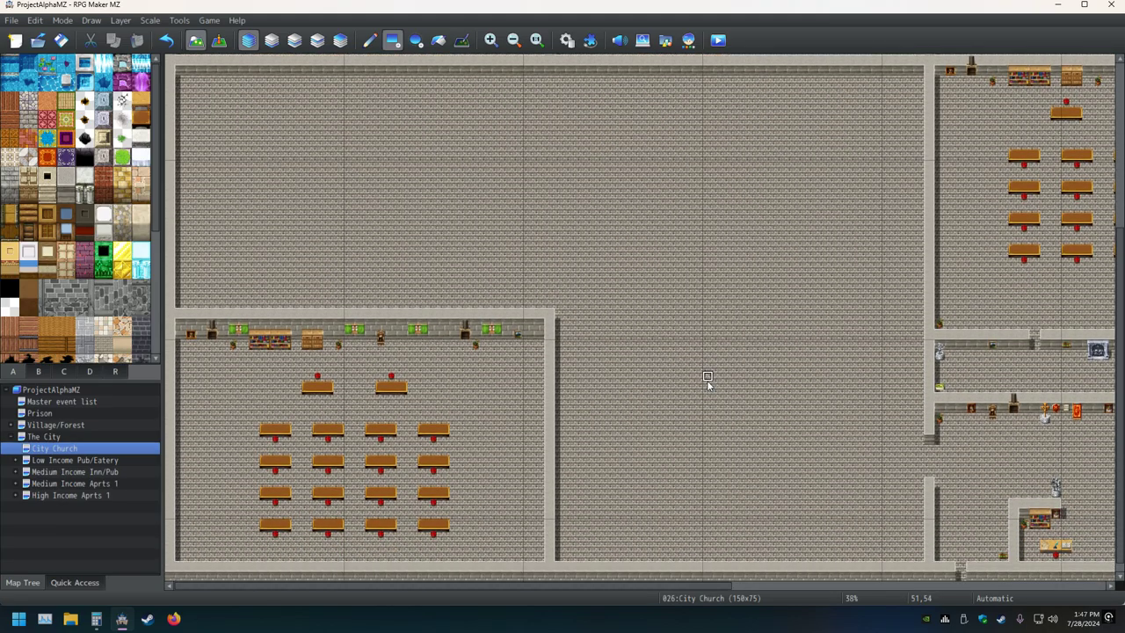
scroll(707, 376, up, 5)
scroll(708, 376, up, 9)
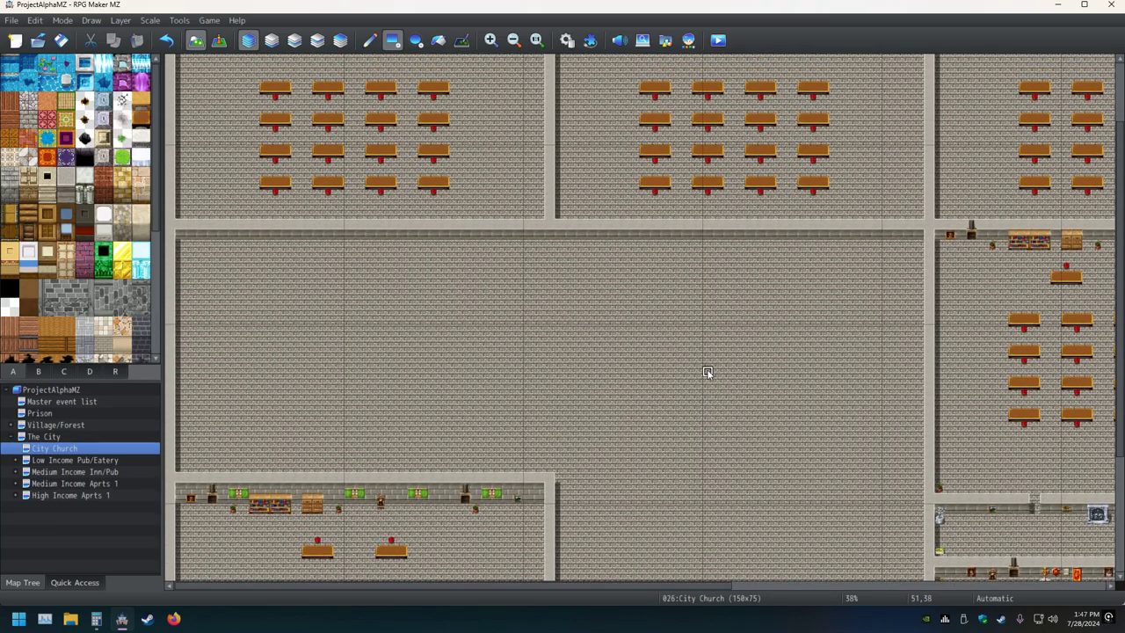
scroll(708, 387, down, 14)
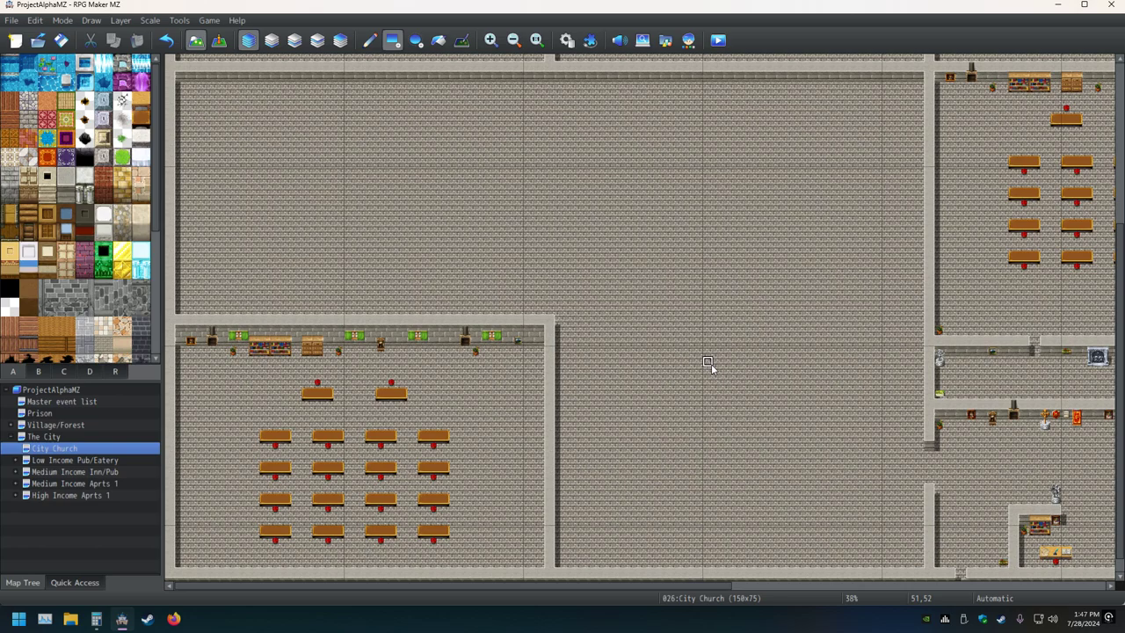
scroll(717, 357, up, 6)
scroll(718, 357, down, 3)
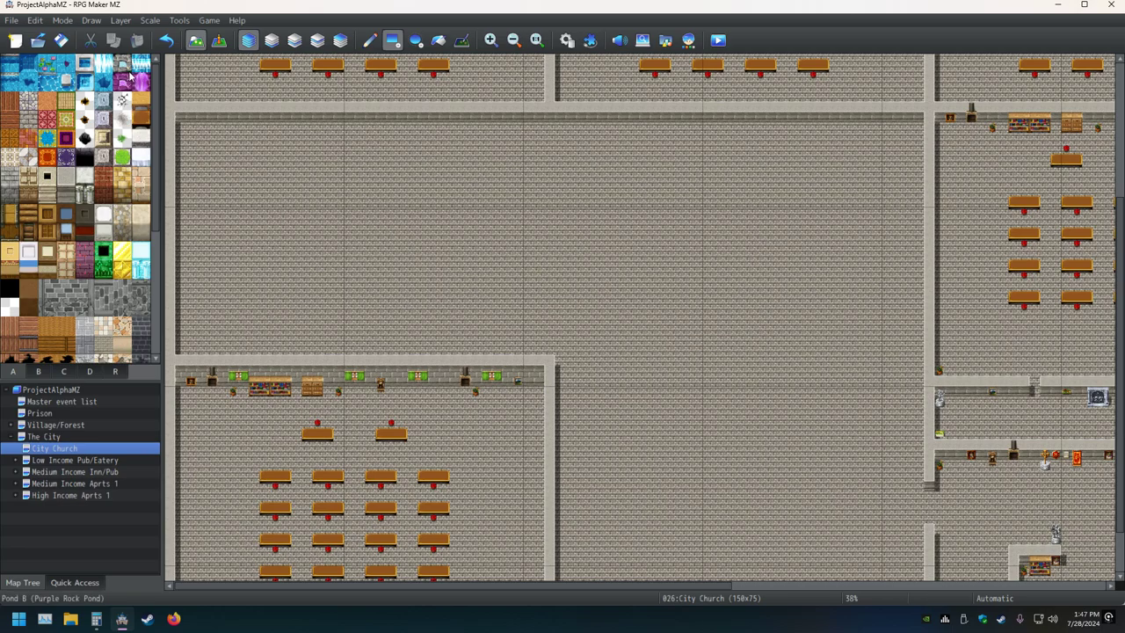
Step: Save the project and clear the wall decorations, shelves, desks and seats from the lower-left classroom with rectangles of plain wall and floor
click(61, 39)
scroll(411, 255, down, 1)
scroll(412, 255, down, 1)
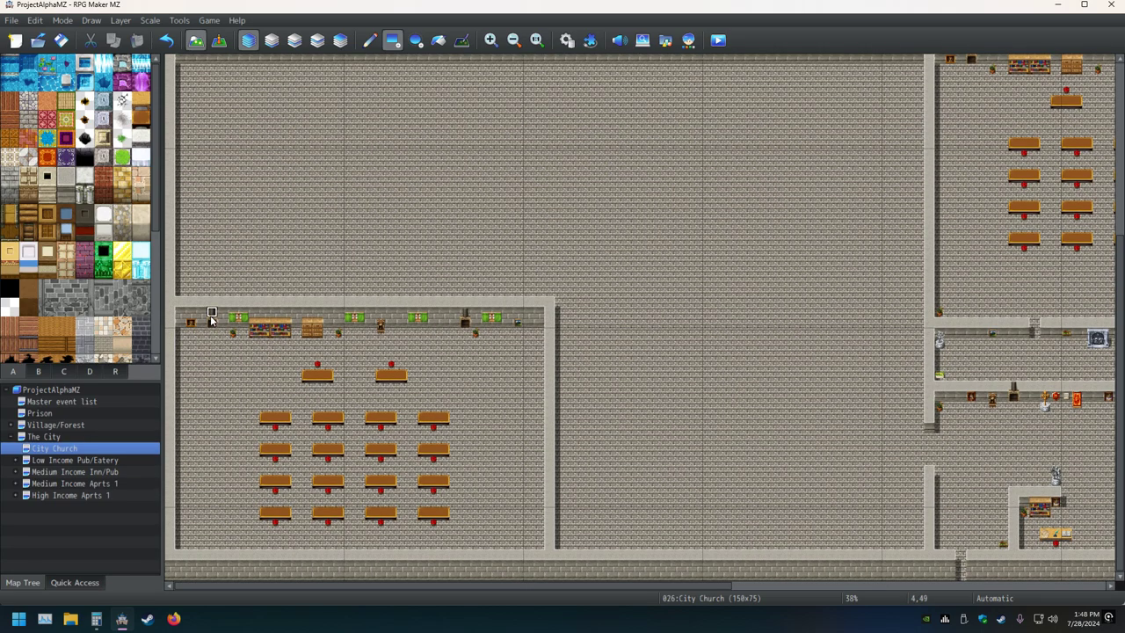
drag(188, 315, 450, 322)
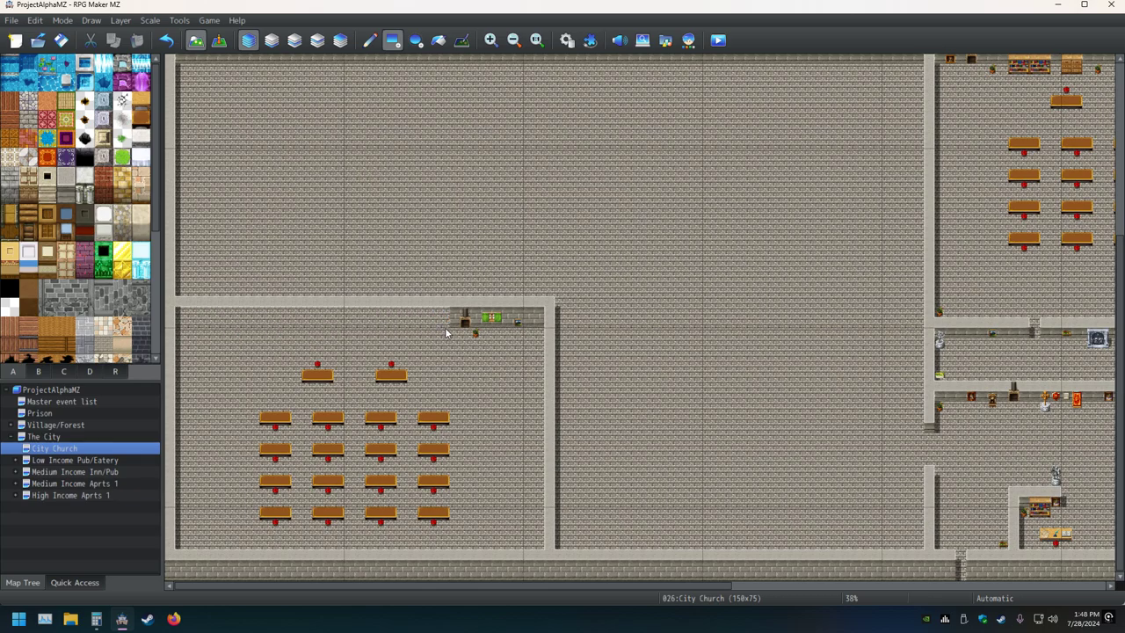
key(ctrl+z)
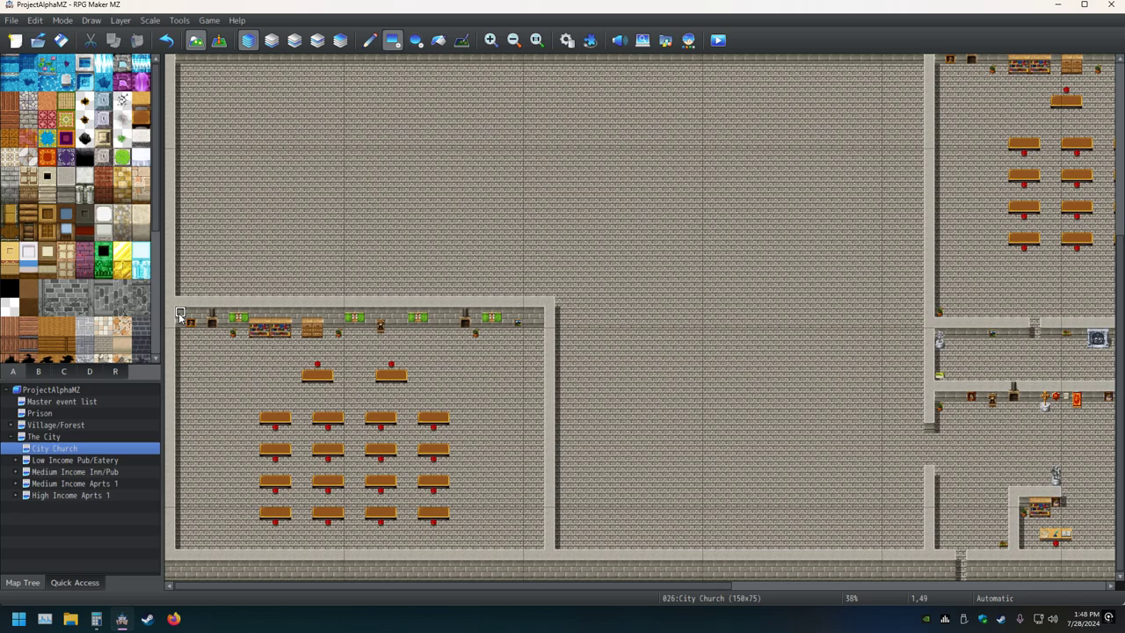
drag(480, 315, 533, 325)
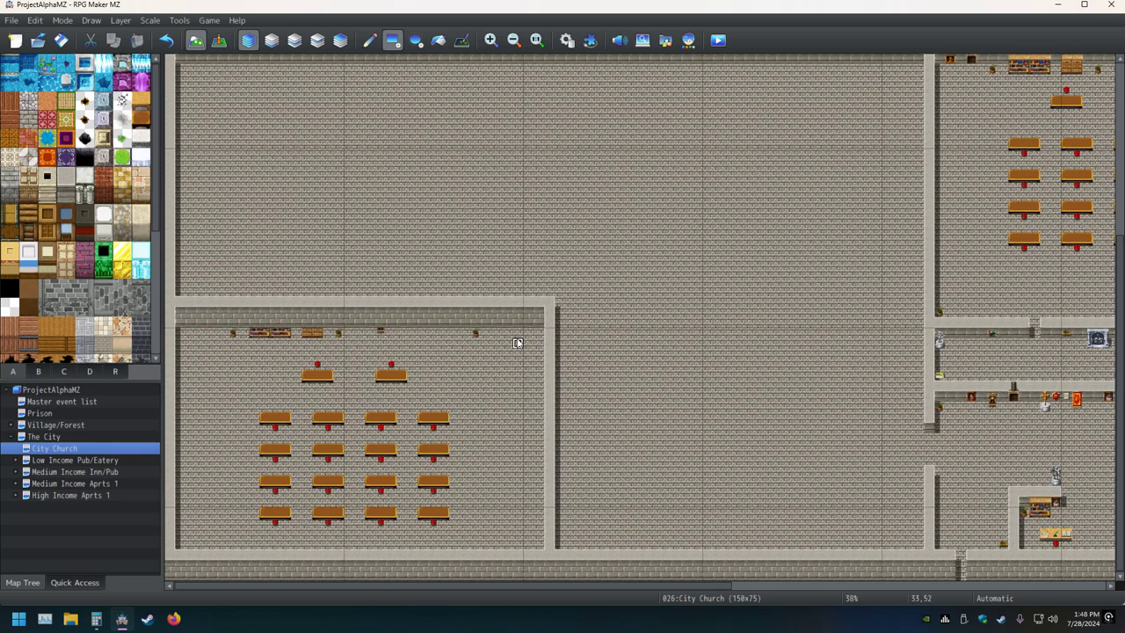
mouse_move(495, 330)
mouse_down()
mouse_move(236, 311)
mouse_move(200, 326)
mouse_move(183, 368)
mouse_move(194, 506)
mouse_move(218, 545)
mouse_up()
Step: Clear all furniture and wall decorations from the two westernmost upper classrooms with rectangles of plain floor and wall tiles
scroll(493, 115, up, 5)
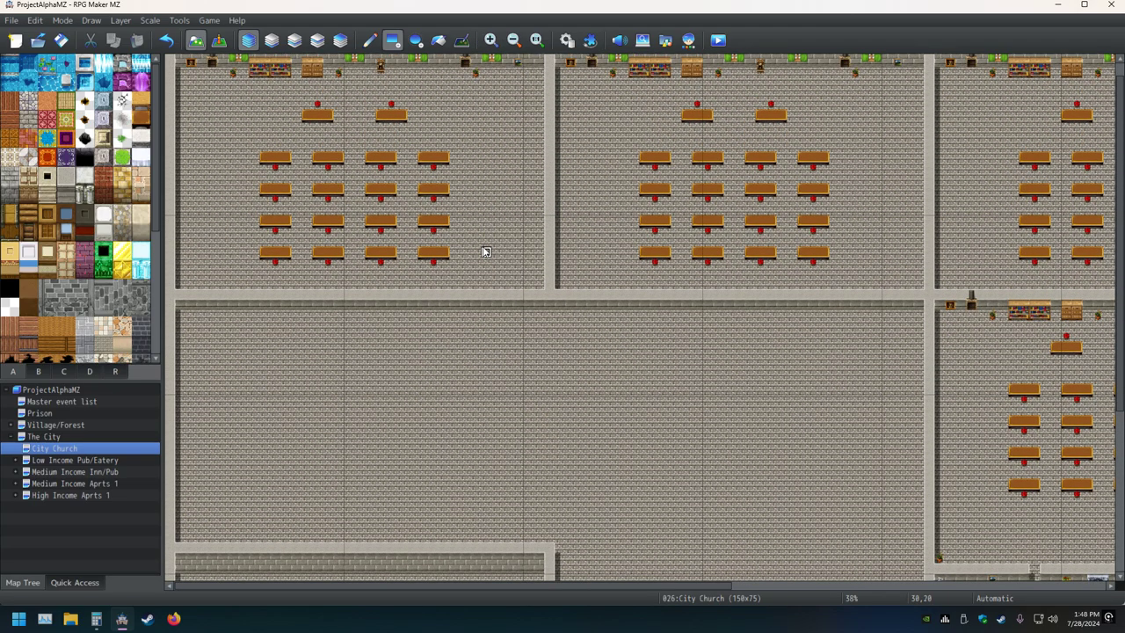
scroll(484, 254, up, 1)
mouse_move(536, 301)
mouse_down()
mouse_move(414, 238)
mouse_move(261, 108)
mouse_move(202, 91)
mouse_up()
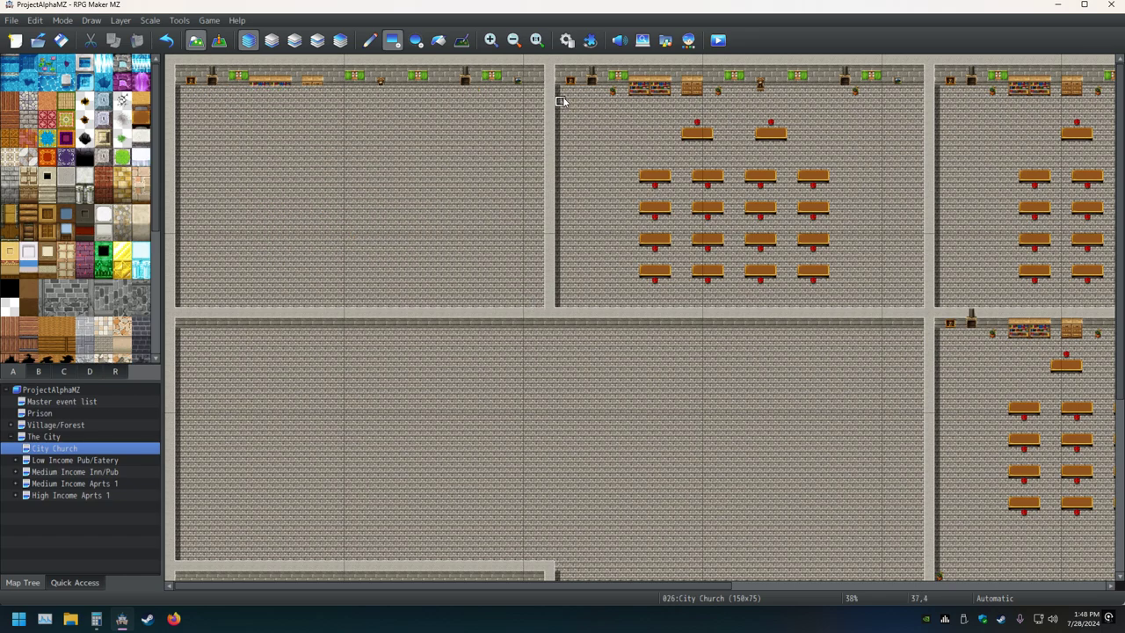
drag(590, 97, 907, 287)
drag(918, 83, 186, 77)
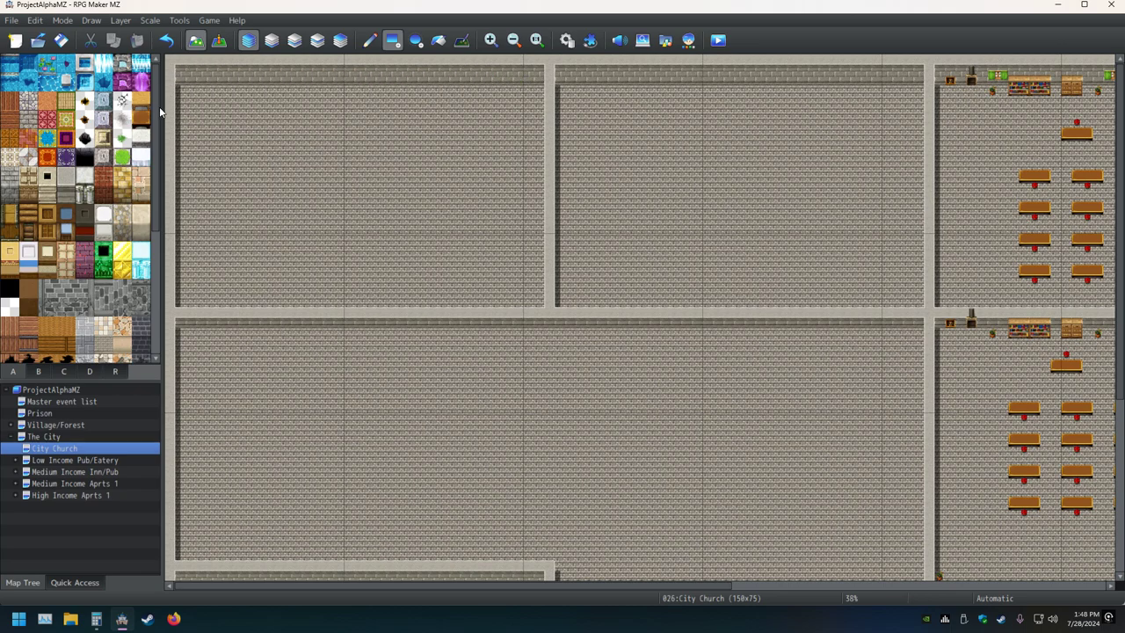
click(38, 40)
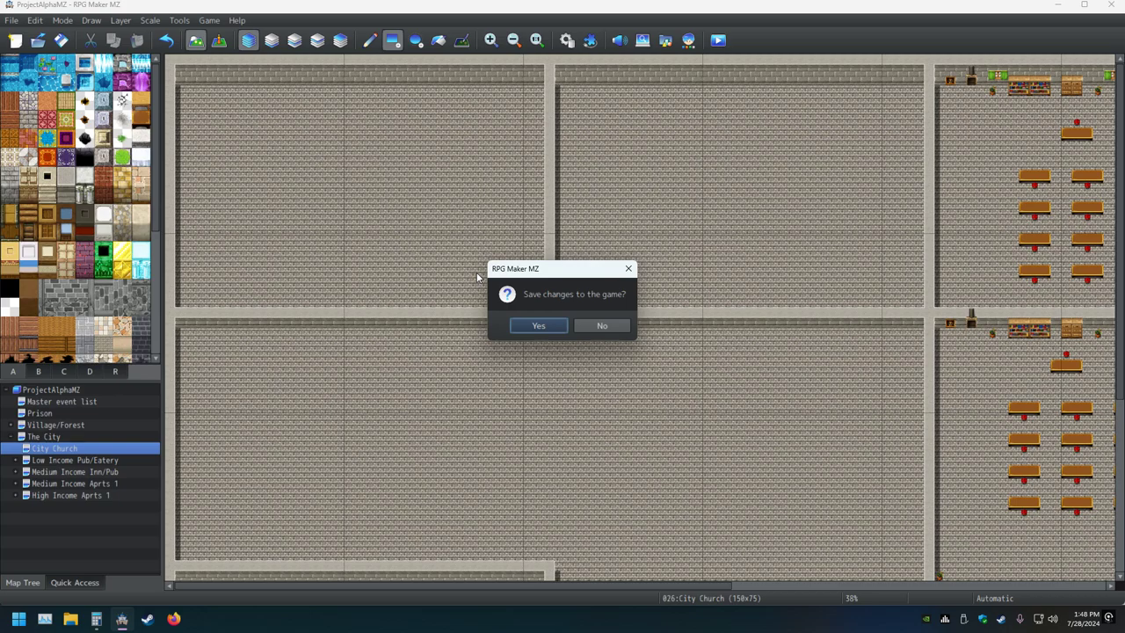
click(609, 326)
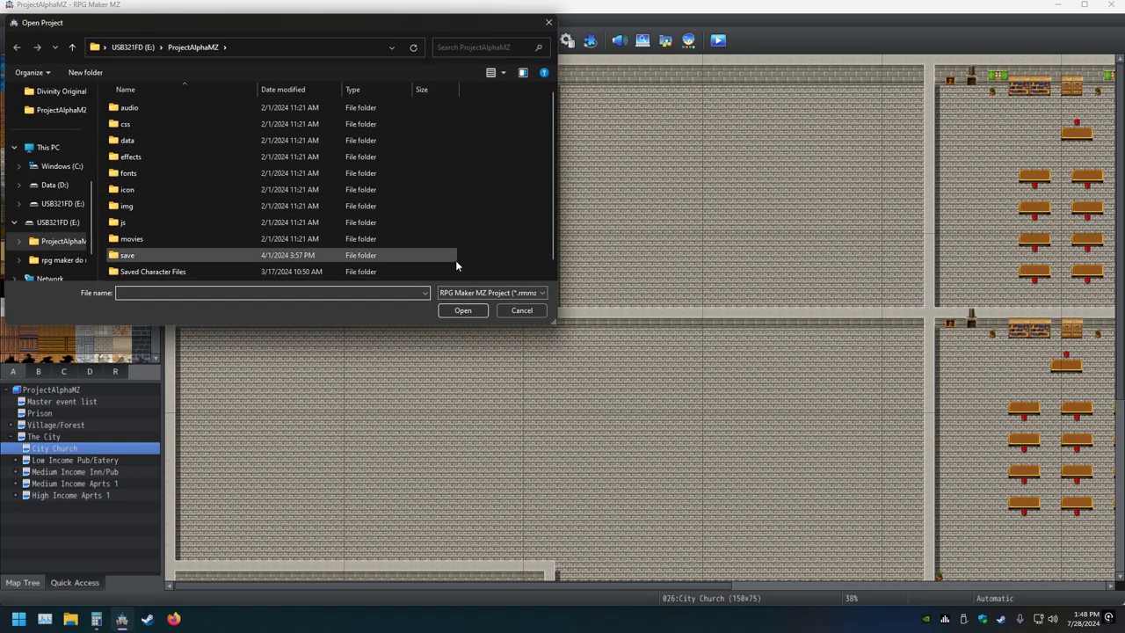
key(Escape)
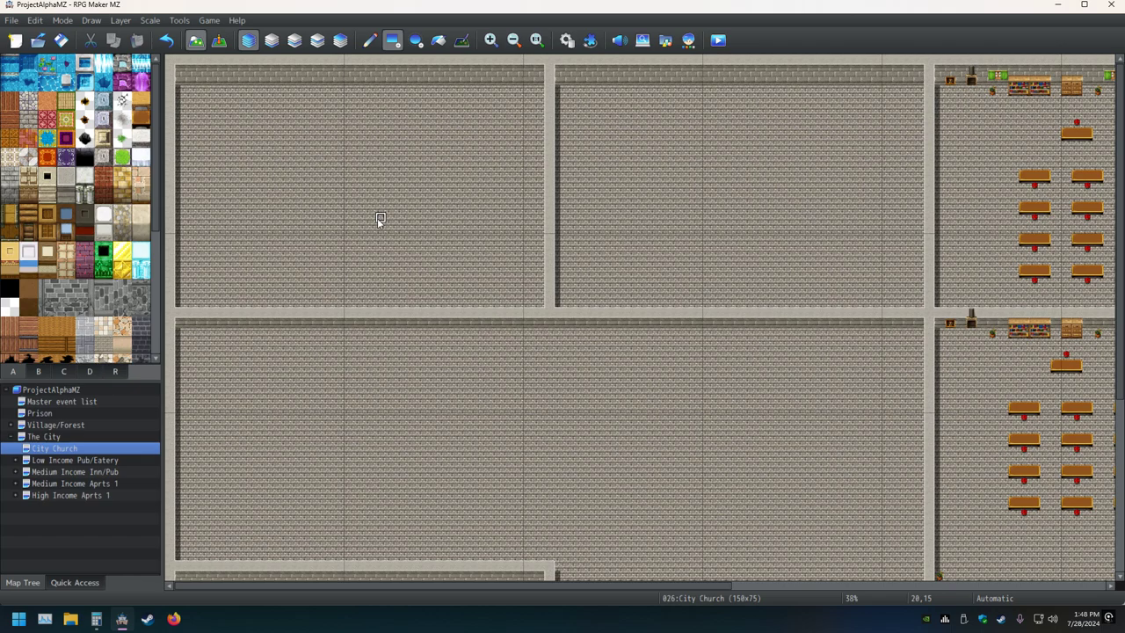
Step: Save the project and check the cleared rooms in the western part of the map, ending with the upper-left room
click(60, 40)
scroll(423, 222, down, 3)
scroll(465, 241, down, 3)
scroll(615, 272, down, 2)
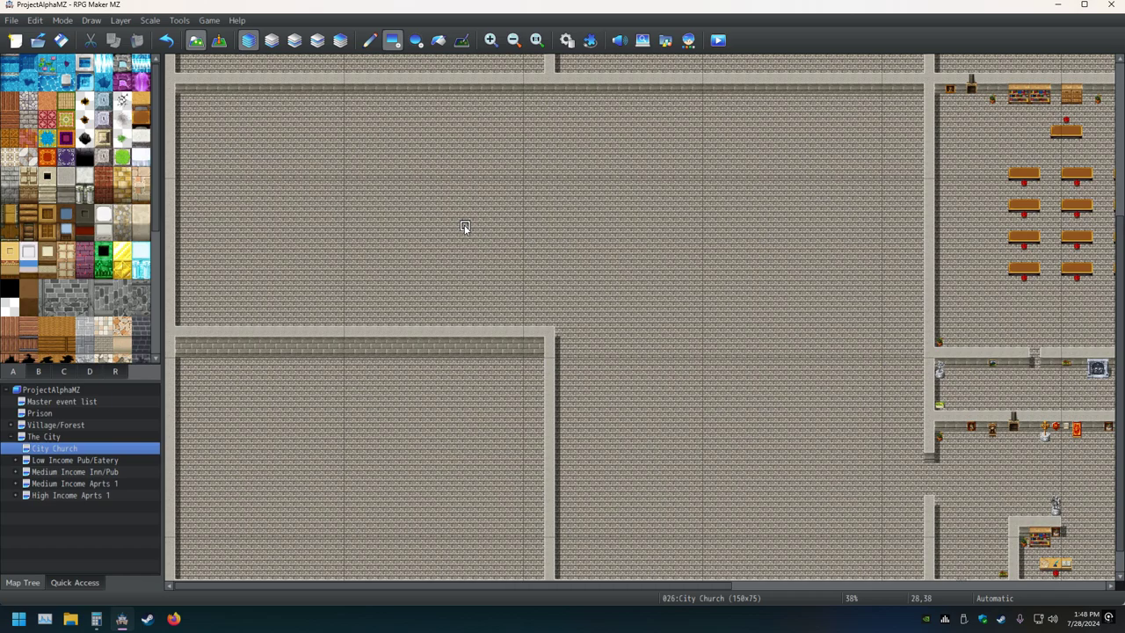
scroll(457, 228, up, 3)
scroll(454, 226, up, 3)
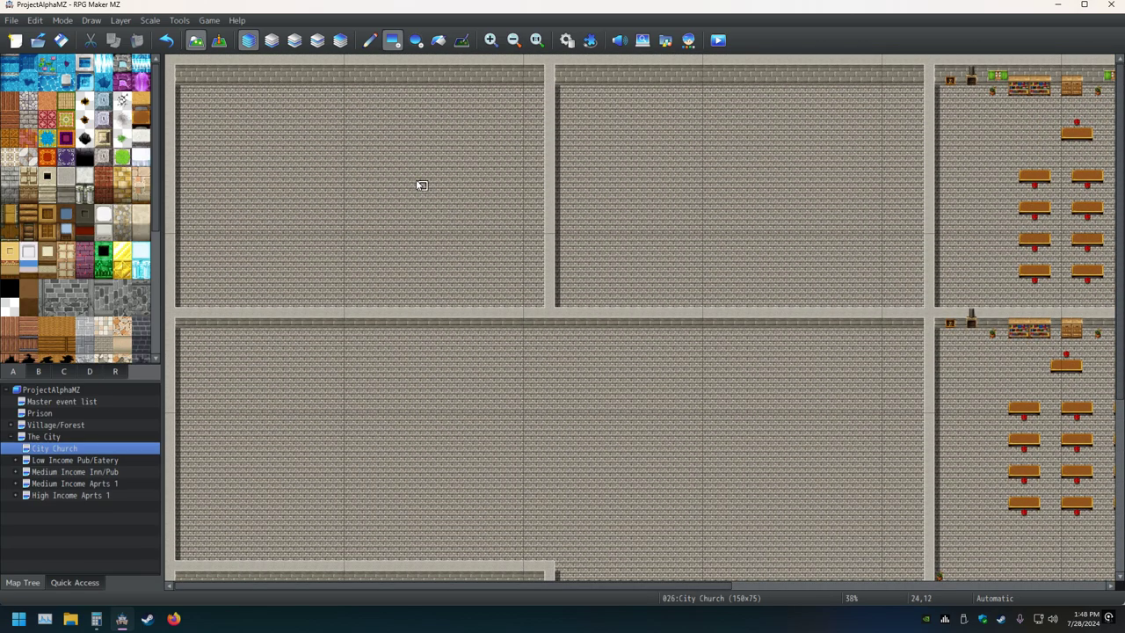
scroll(606, 332, down, 5)
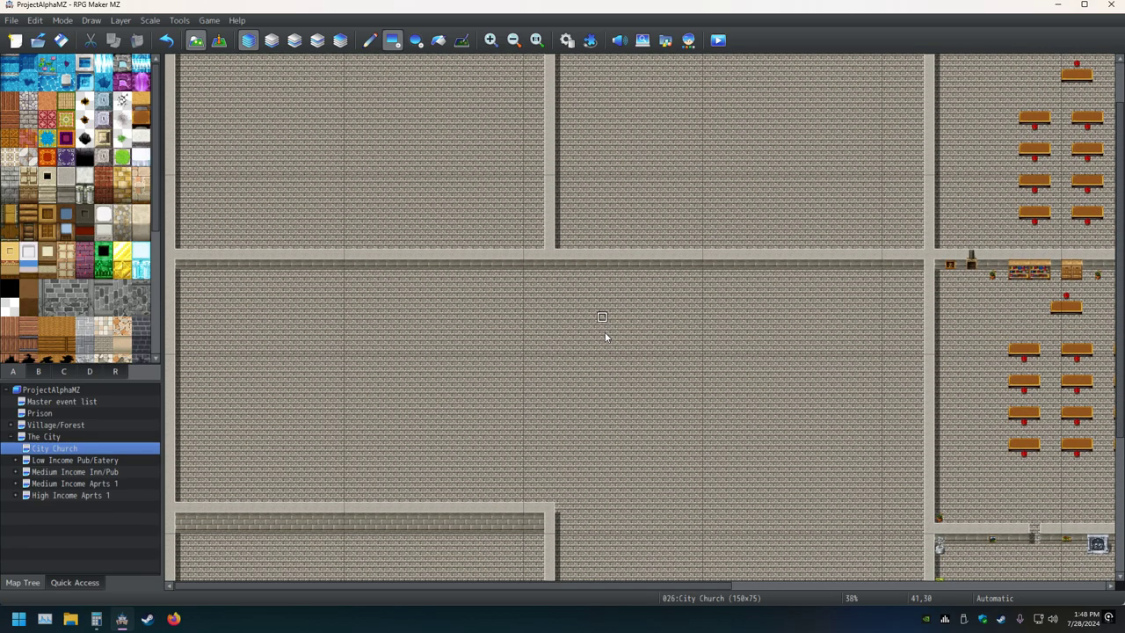
scroll(732, 313, down, 2)
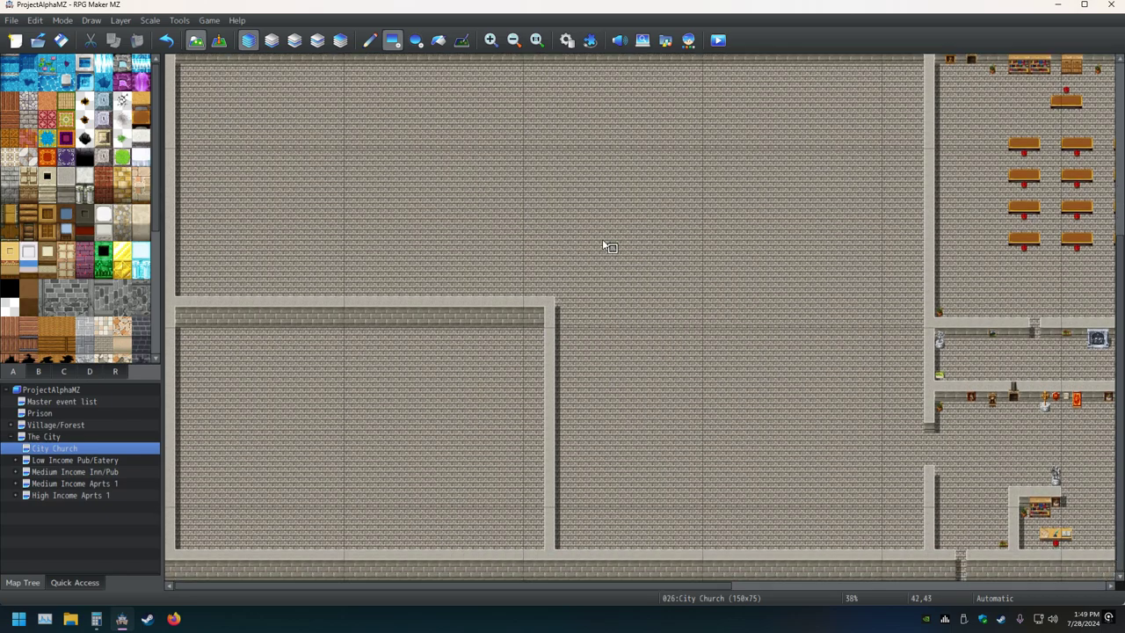
scroll(395, 220, up, 12)
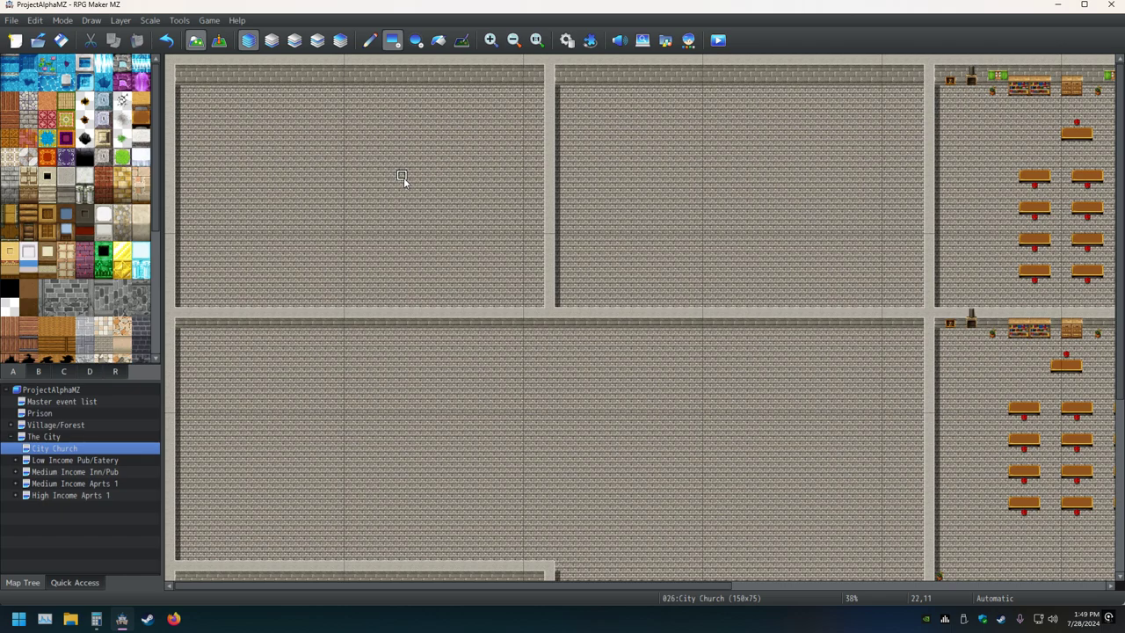
scroll(431, 175, down, 3)
scroll(455, 208, down, 3)
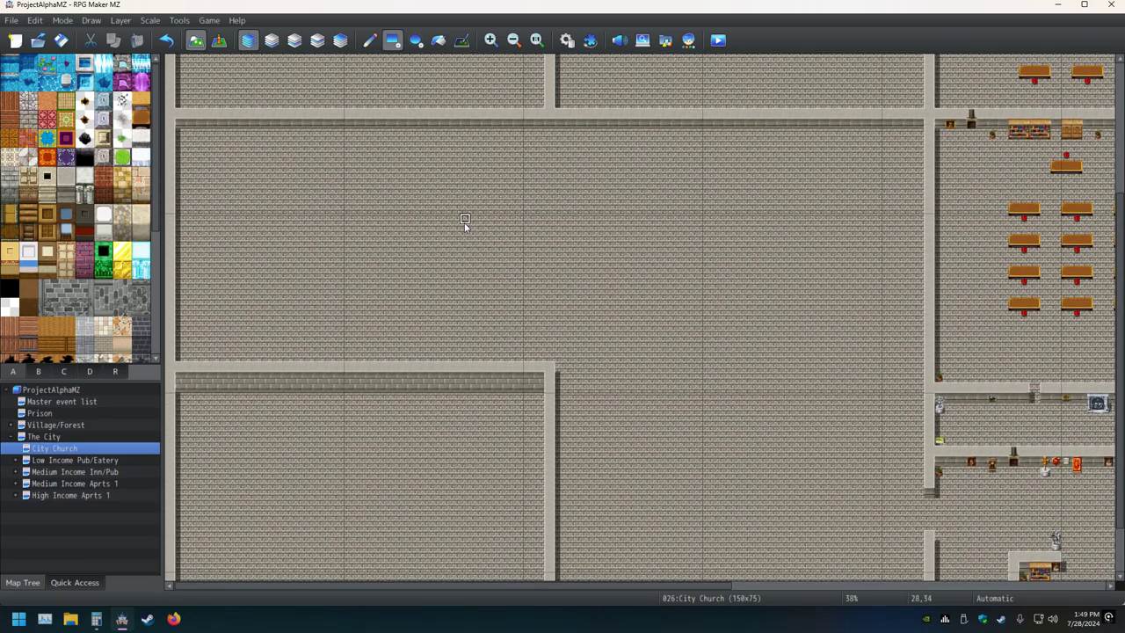
scroll(454, 209, up, 6)
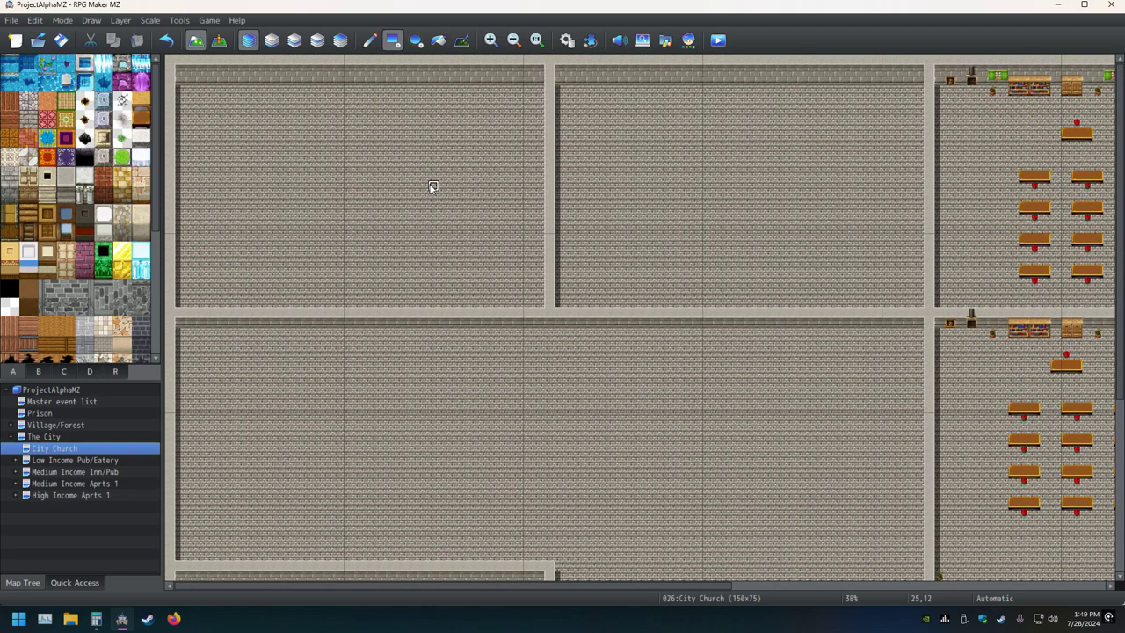
ctrl+scroll(423, 175, up, 5)
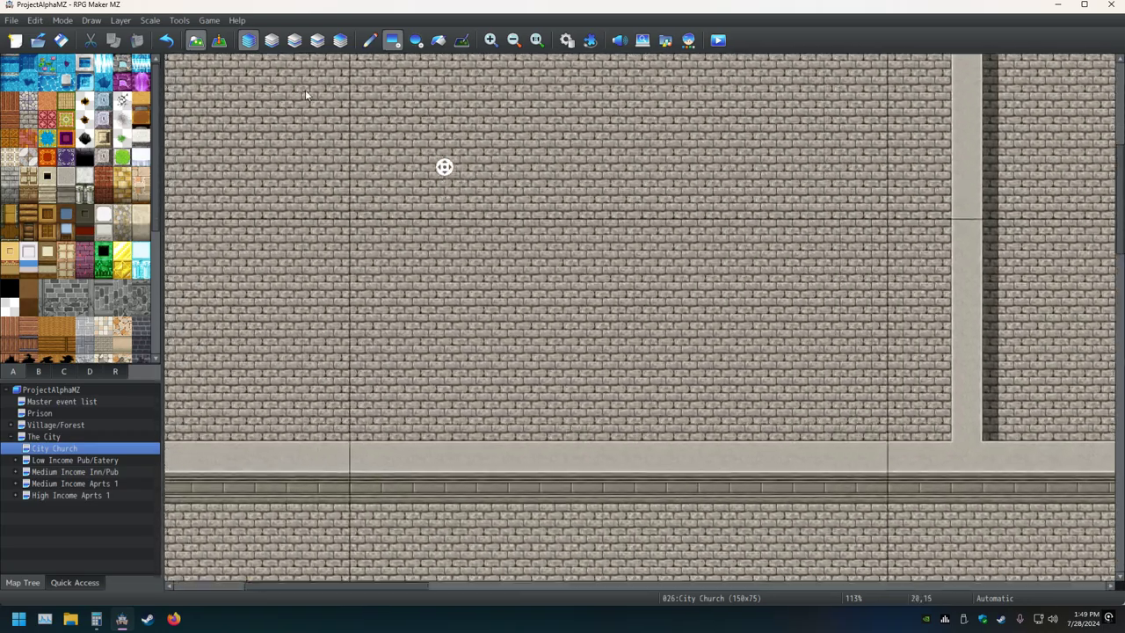
middle_drag(305, 90, 364, 111)
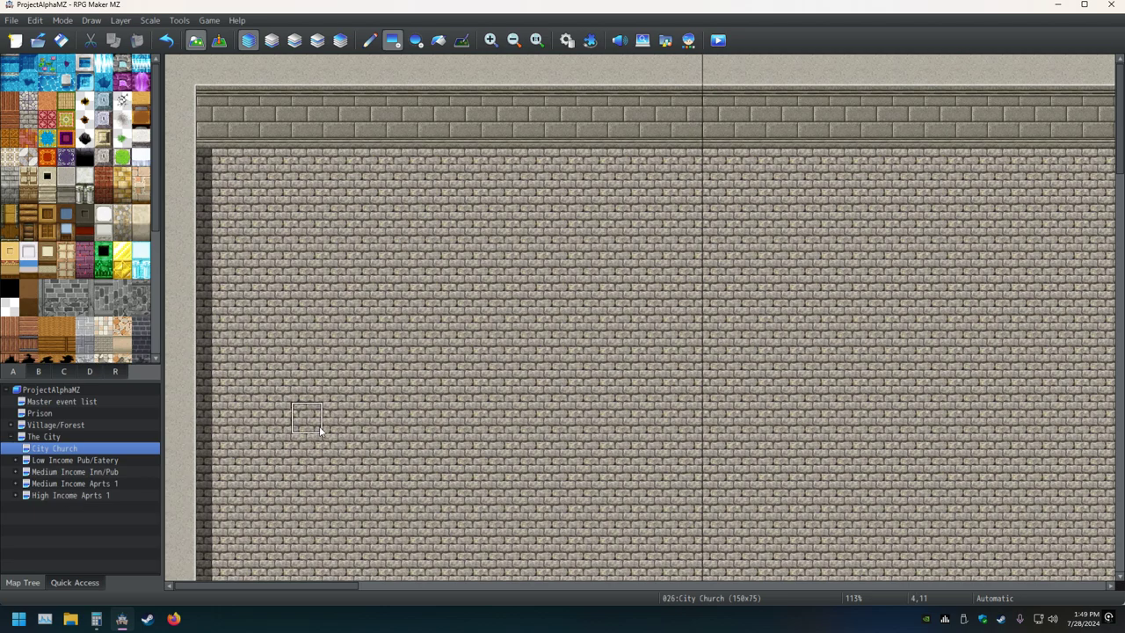
click(61, 40)
Step: Place four Stained Glass Window tiles from tileset B along the upper-left room's back wall with the Pencil tool and save the project
scroll(389, 364, right, 2)
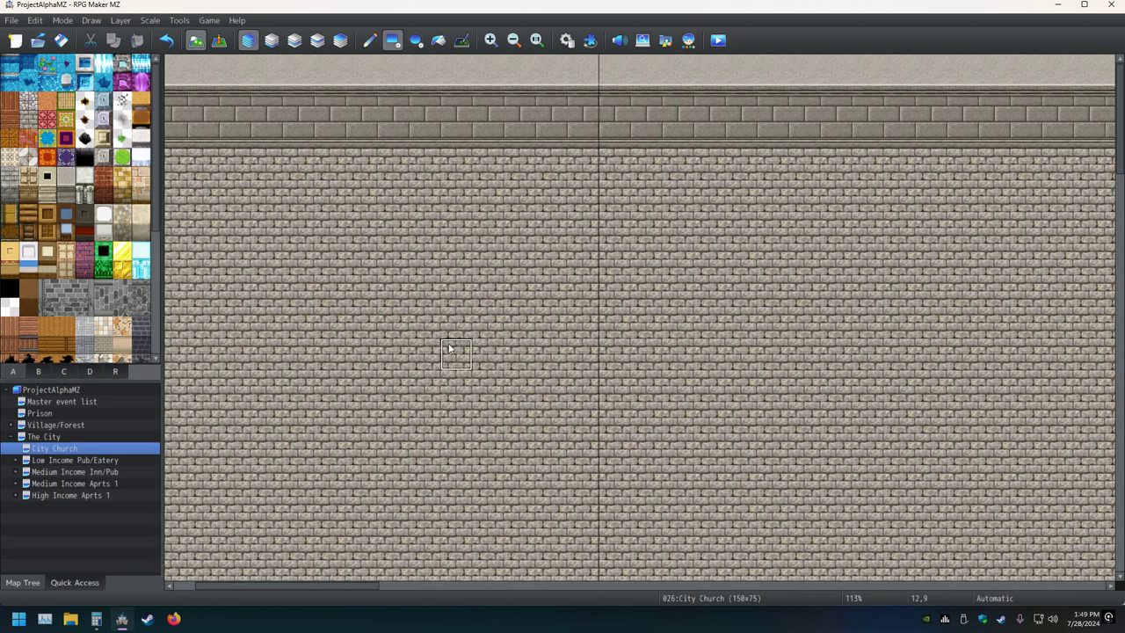
click(40, 370)
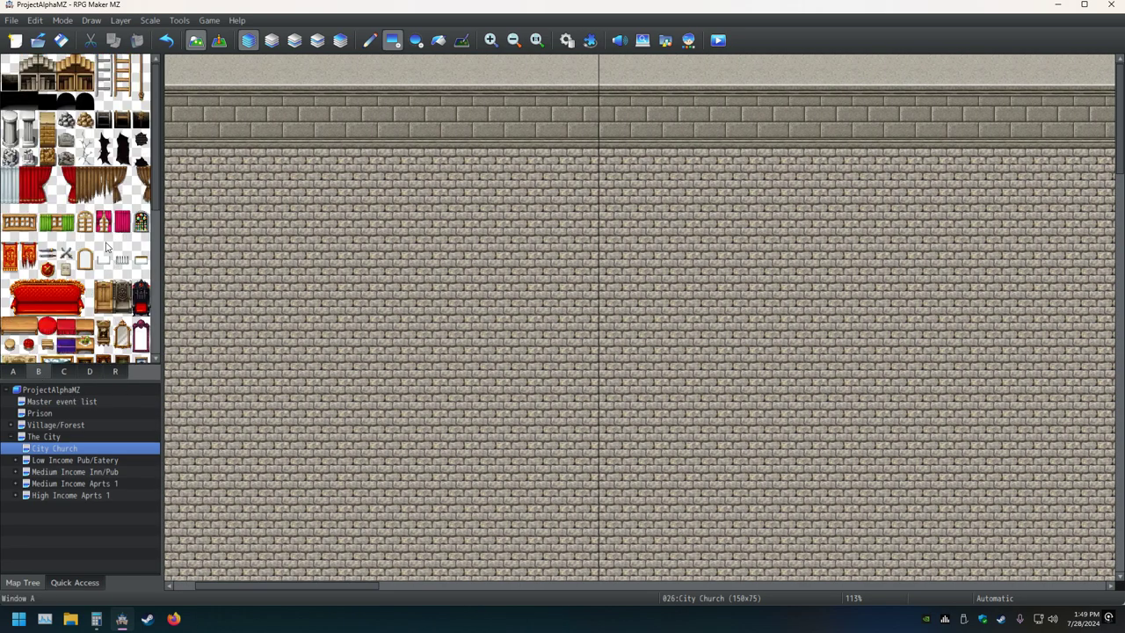
scroll(70, 293, down, 2)
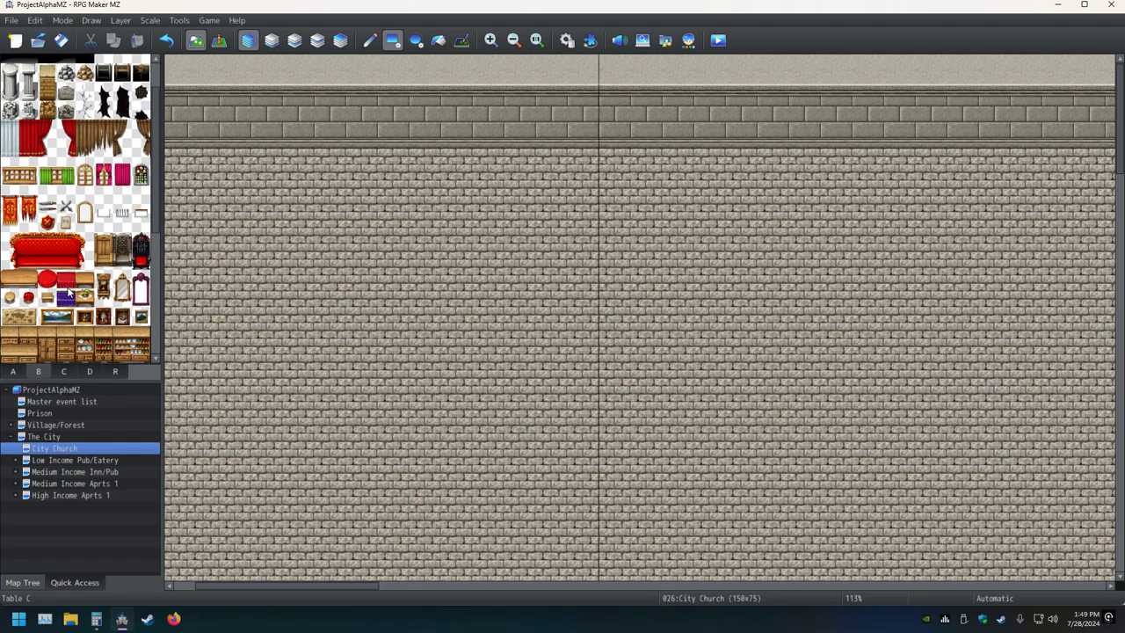
scroll(70, 293, down, 3)
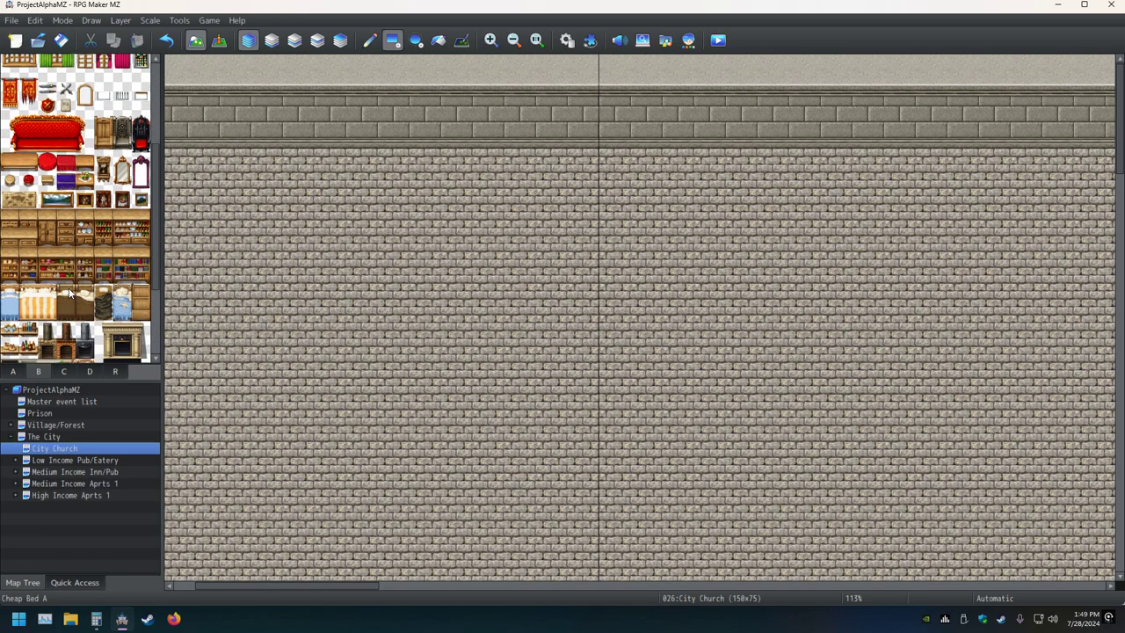
middle_click(315, 256)
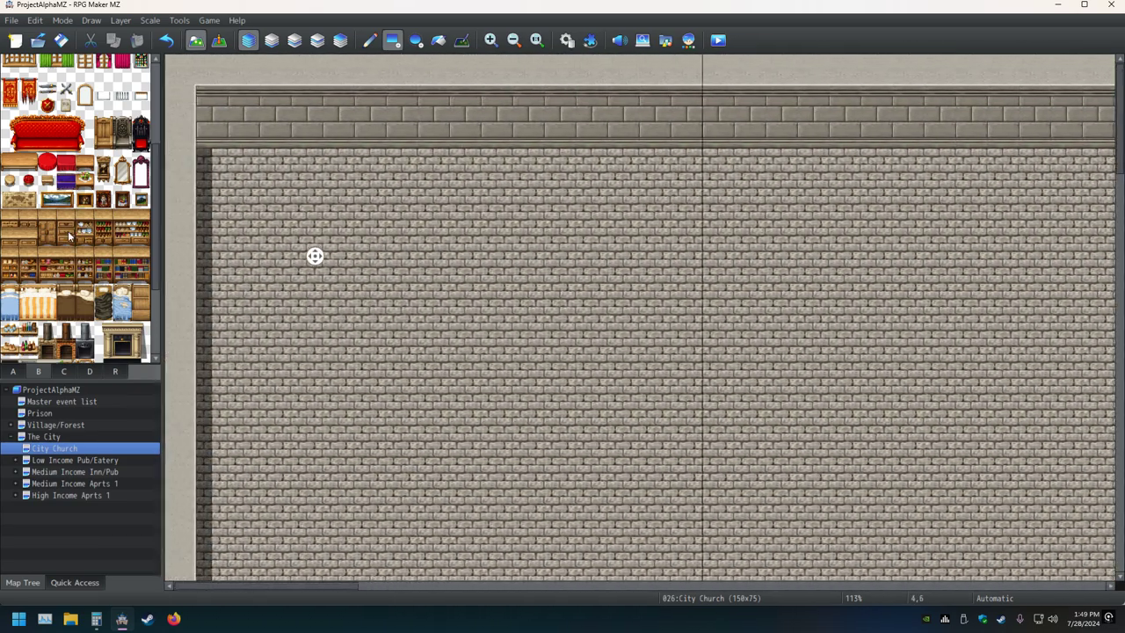
middle_click(99, 233)
scroll(95, 254, up, 3)
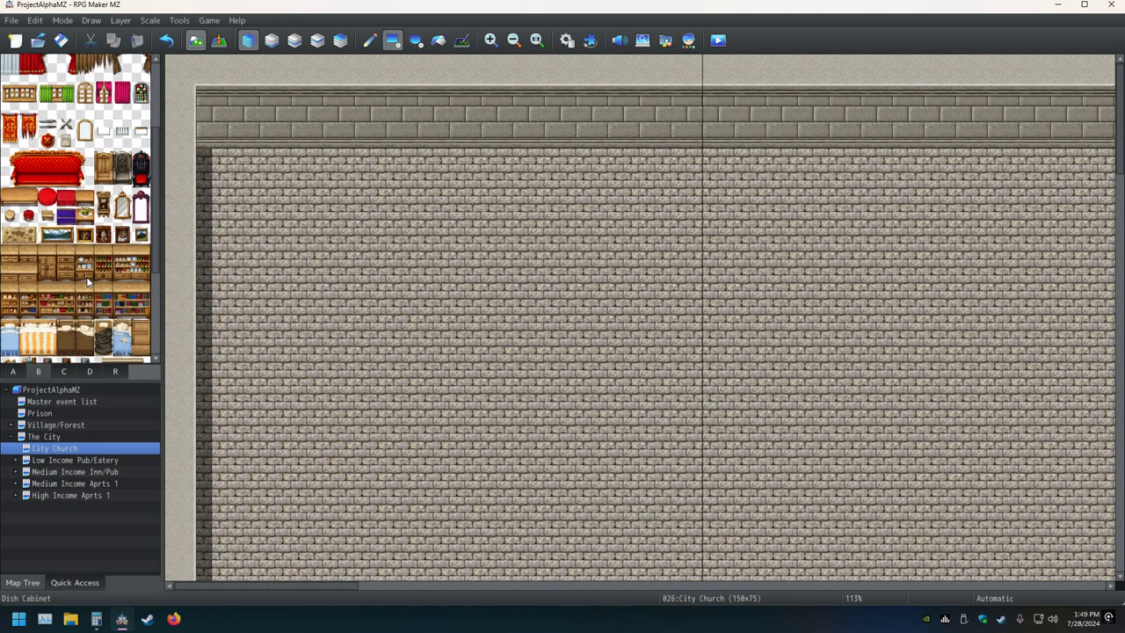
drag(141, 185, 140, 167)
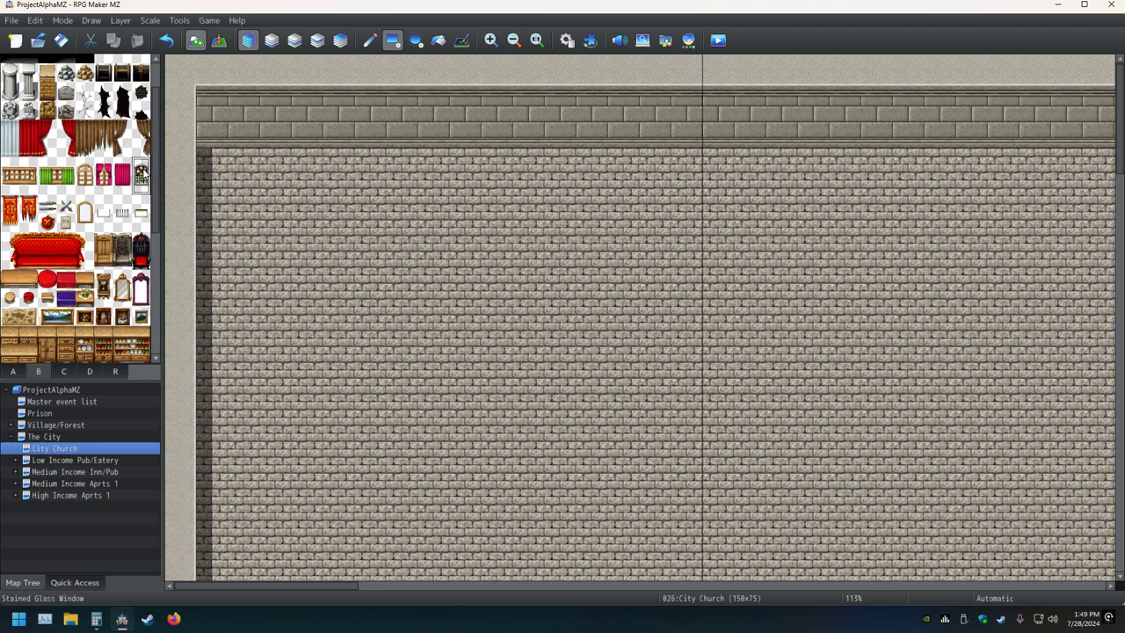
click(369, 40)
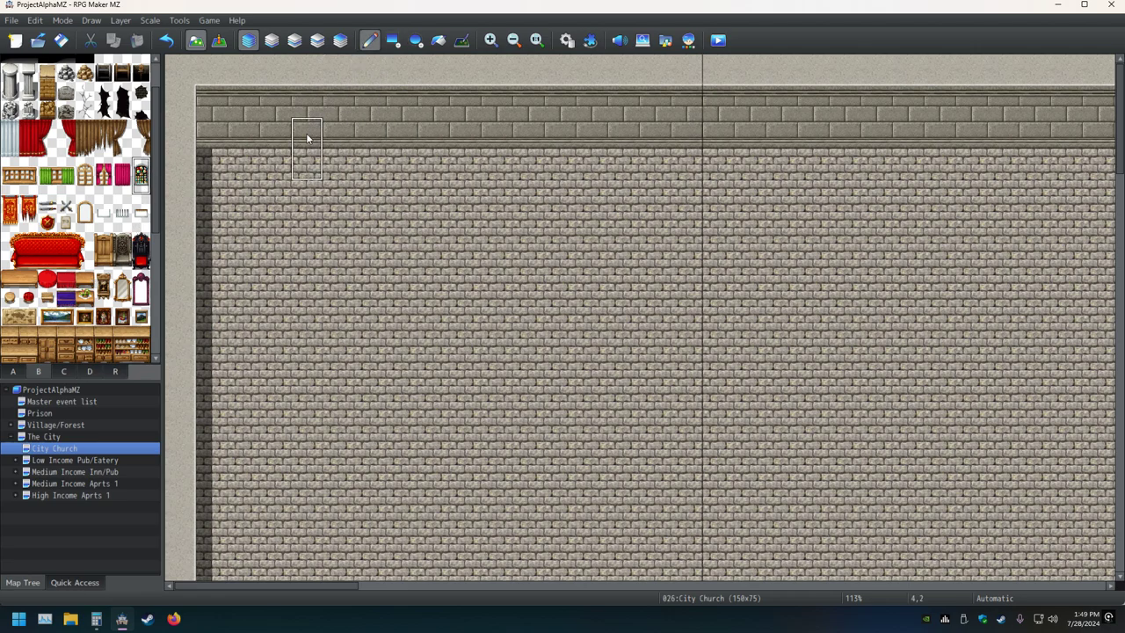
click(305, 109)
click(620, 109)
scroll(593, 241, right, 5)
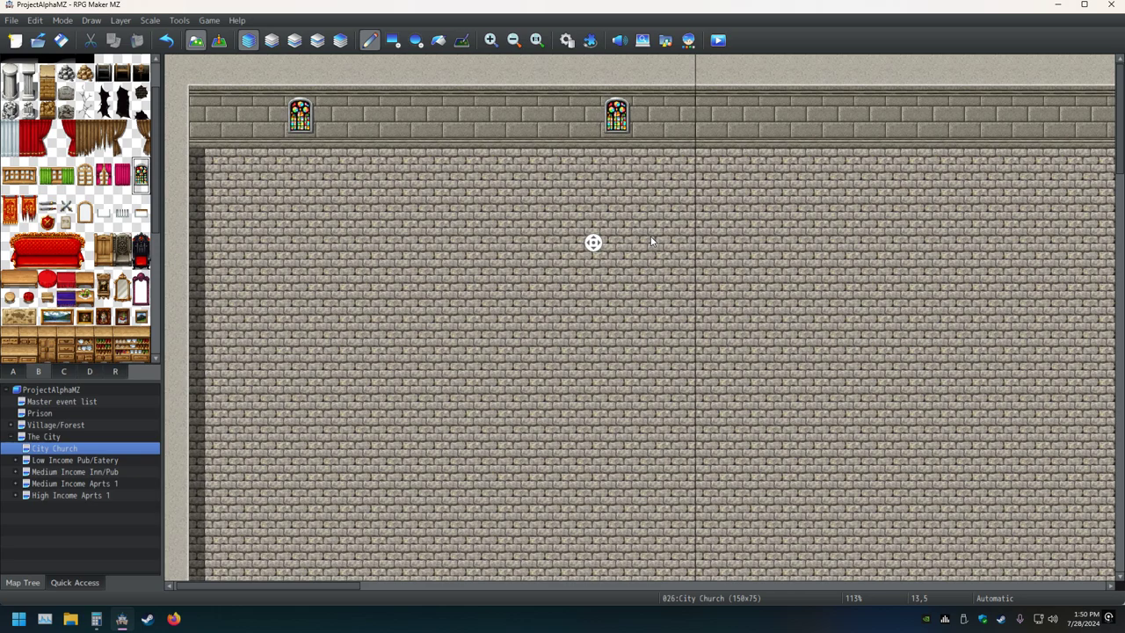
click(492, 113)
click(777, 113)
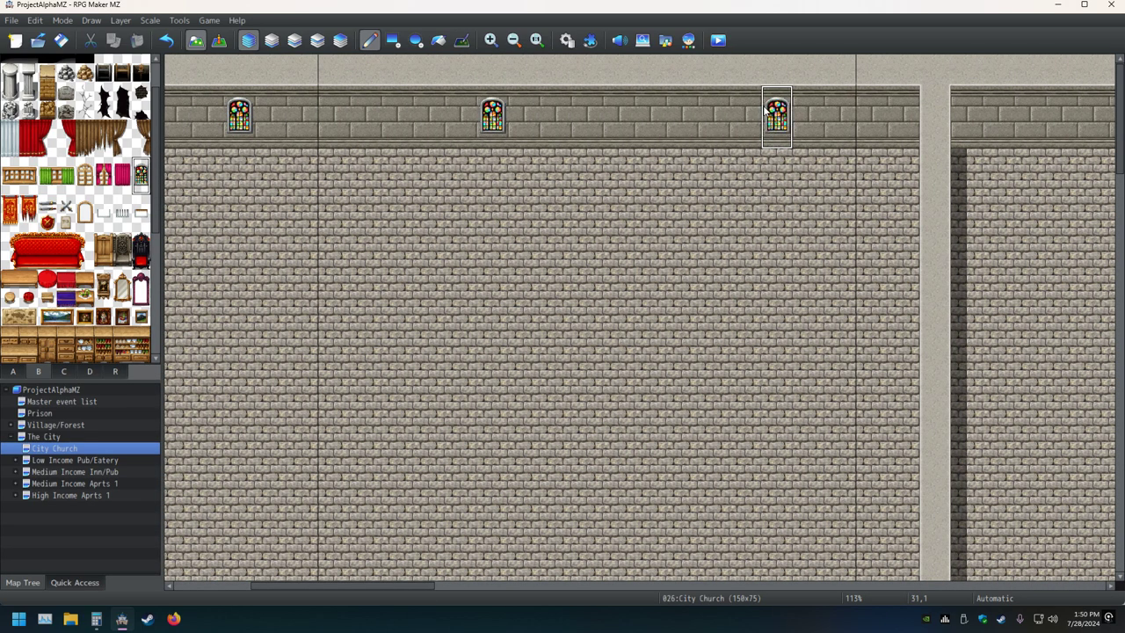
click(60, 42)
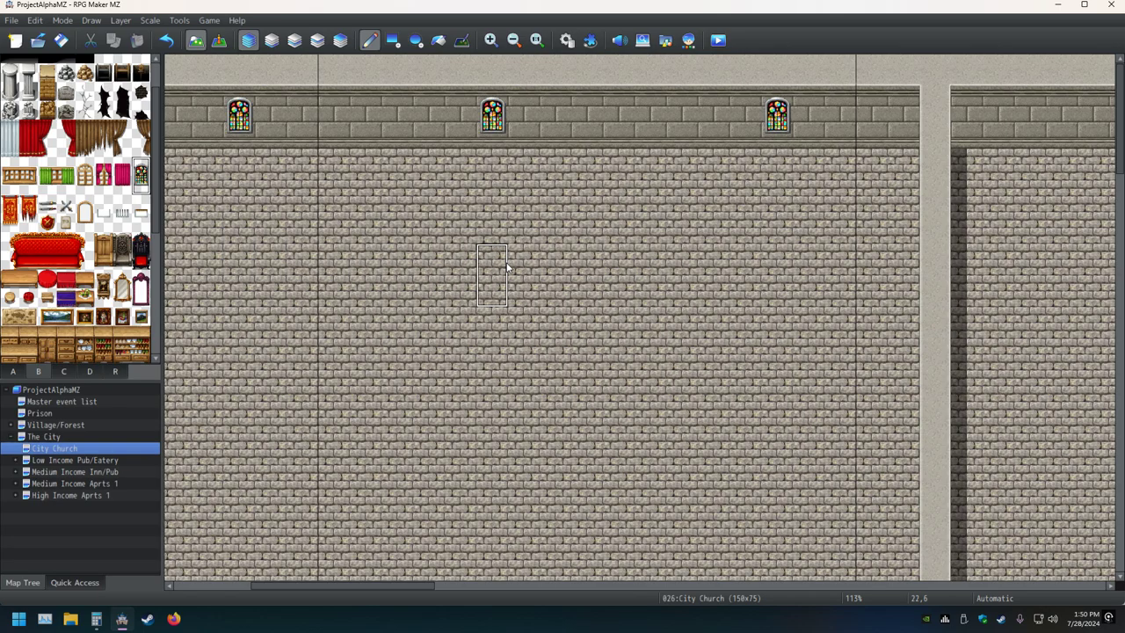
Step: Place four Stained Glass Window tiles along the back wall of the second upper room from the west and save the project
middle_click(598, 310)
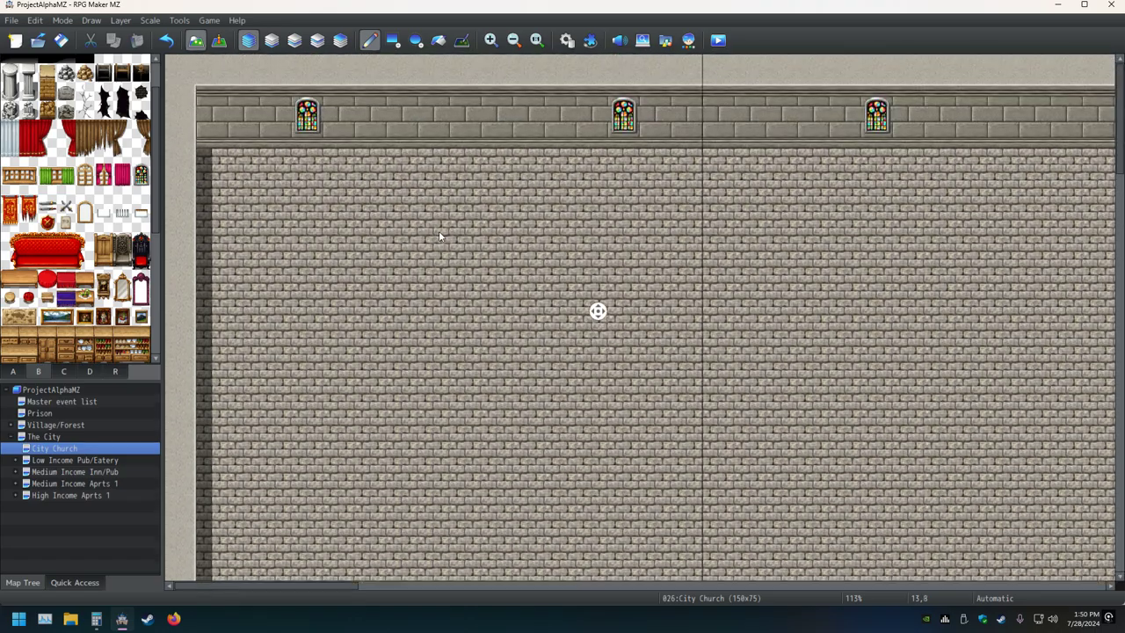
middle_click(438, 231)
middle_click(432, 231)
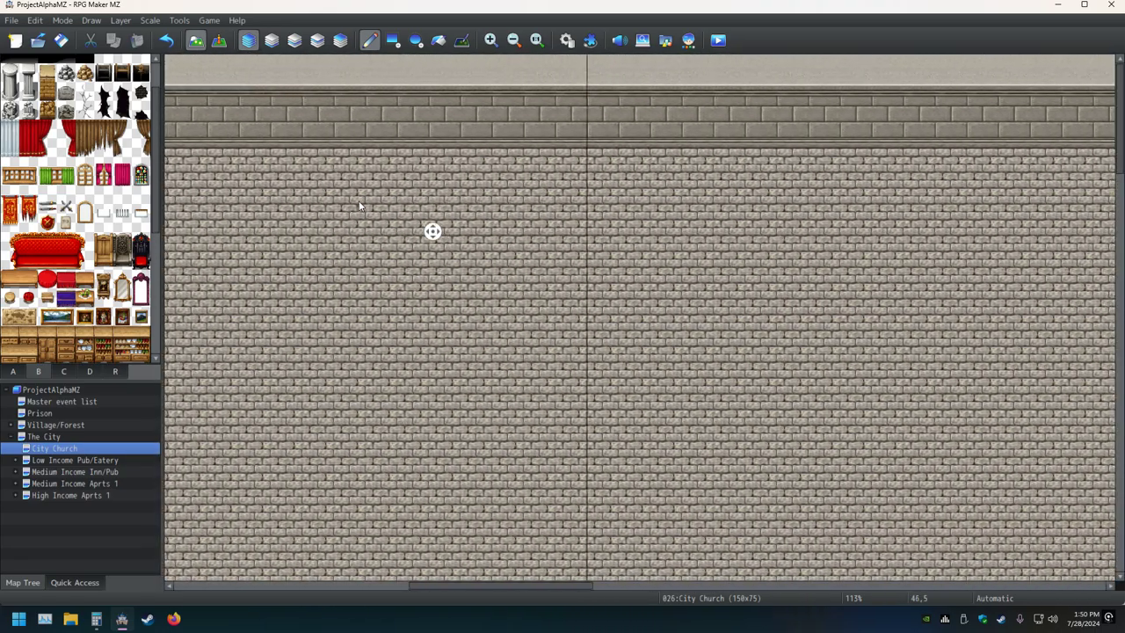
middle_click(406, 198)
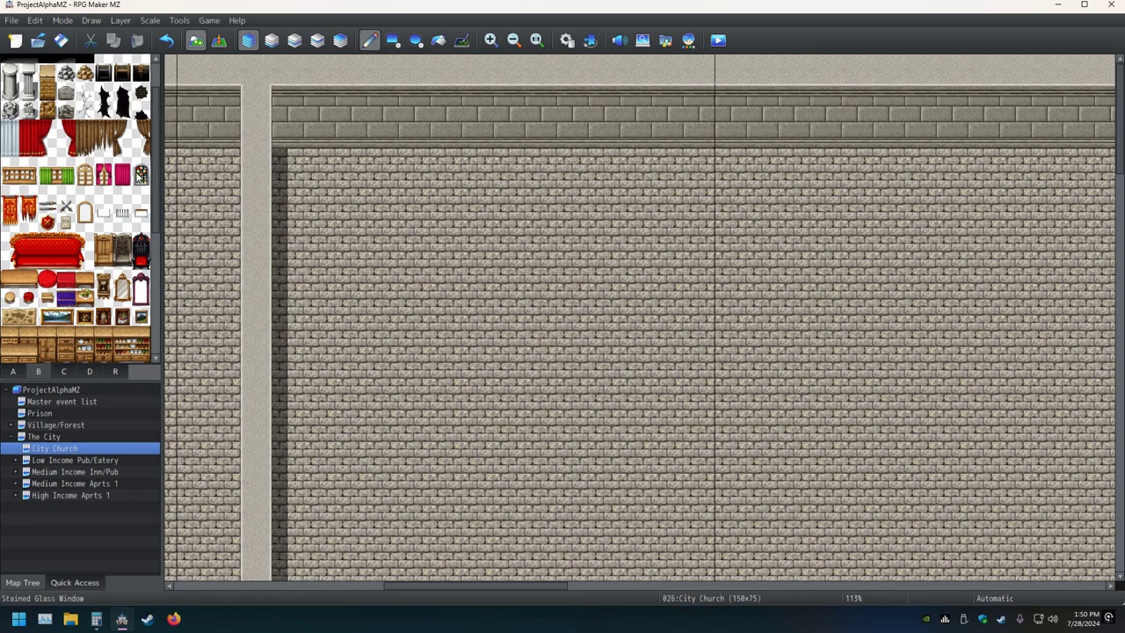
drag(140, 166, 141, 186)
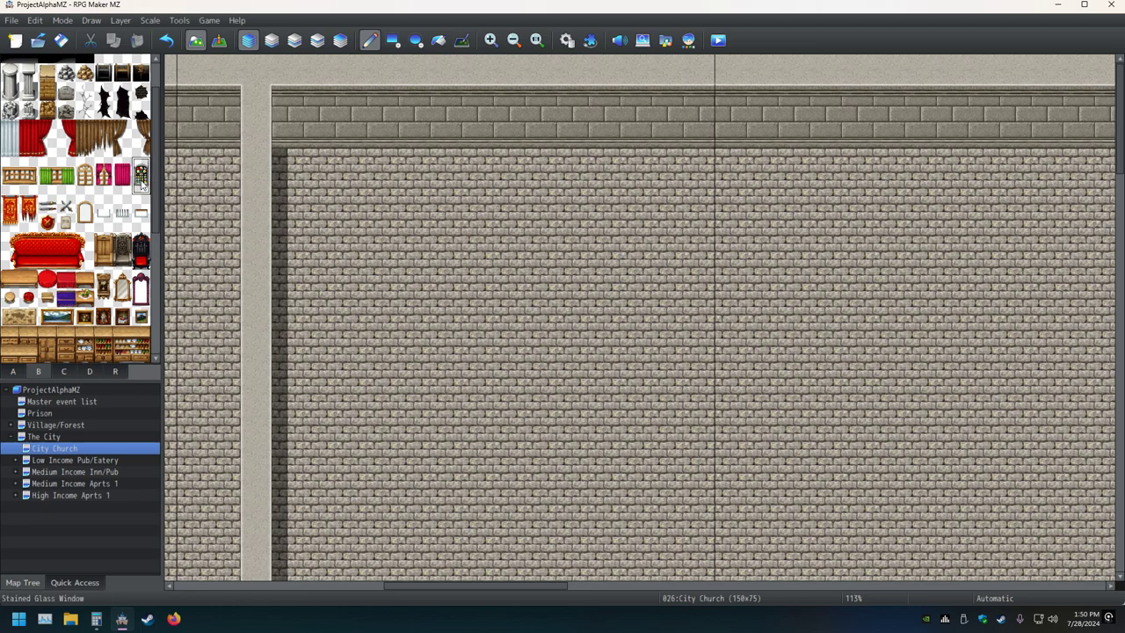
click(382, 106)
click(696, 105)
mouse_move(716, 194)
middle_down()
mouse_move(770, 183)
mouse_move(704, 173)
middle_up()
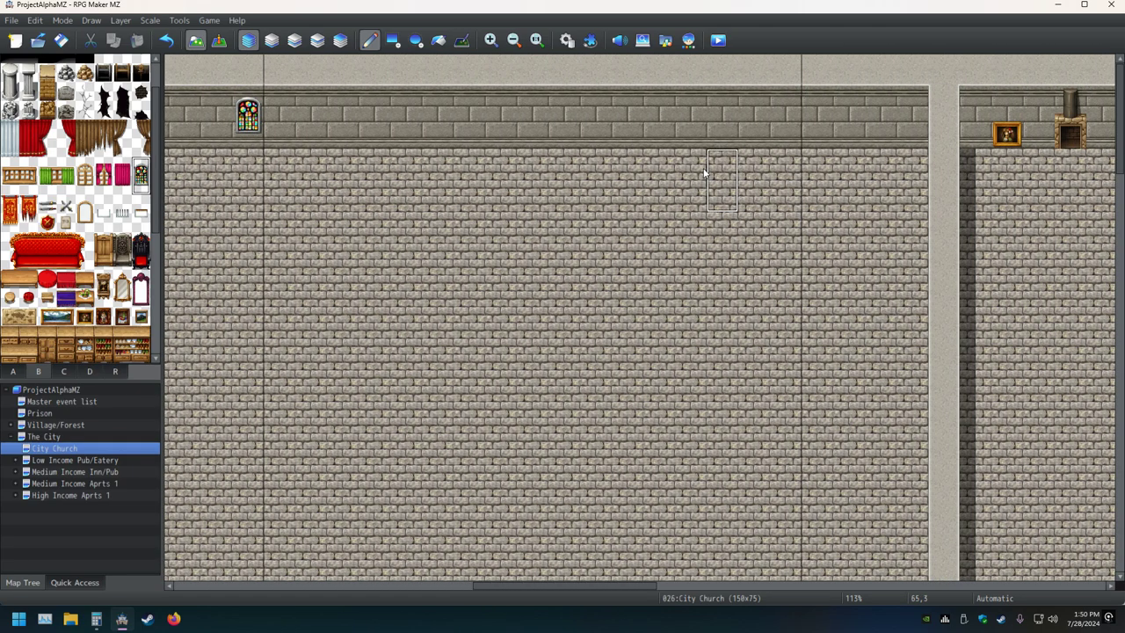
click(499, 114)
click(812, 115)
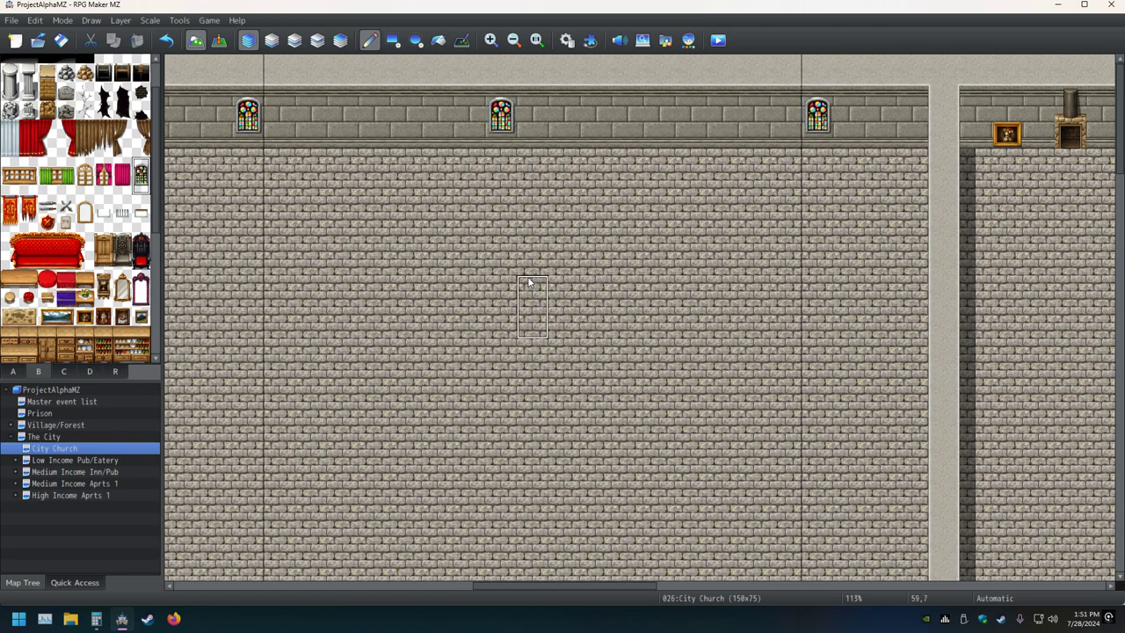
click(61, 40)
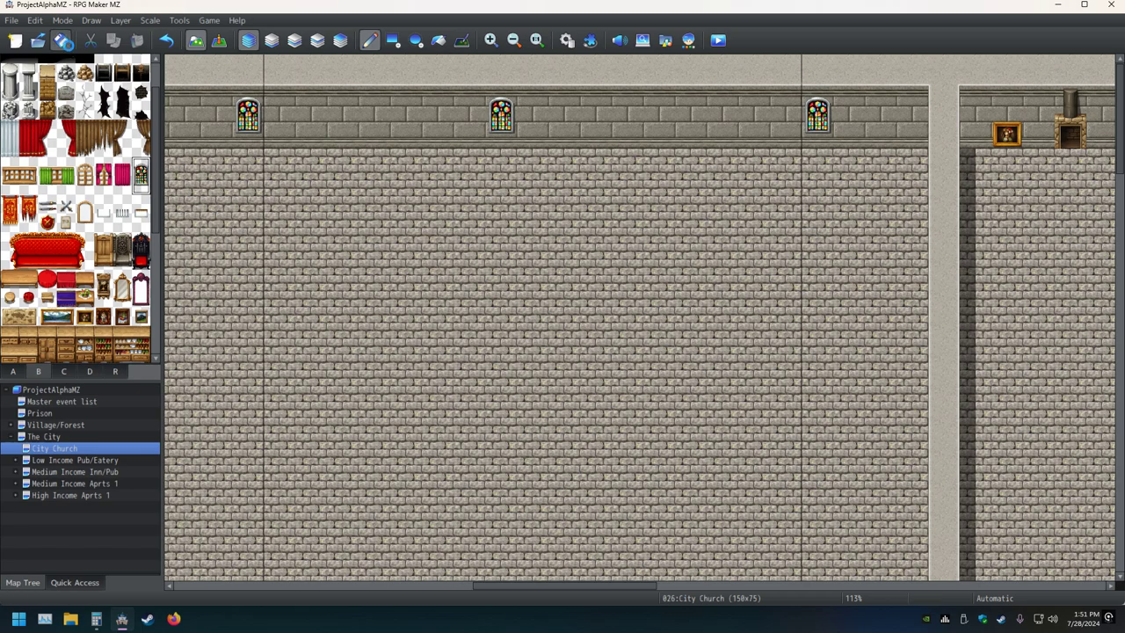
Step: Hang two Tapestry A tiles from tileset B between the stained glass windows on the upper-left room's back wall
right_click(360, 302)
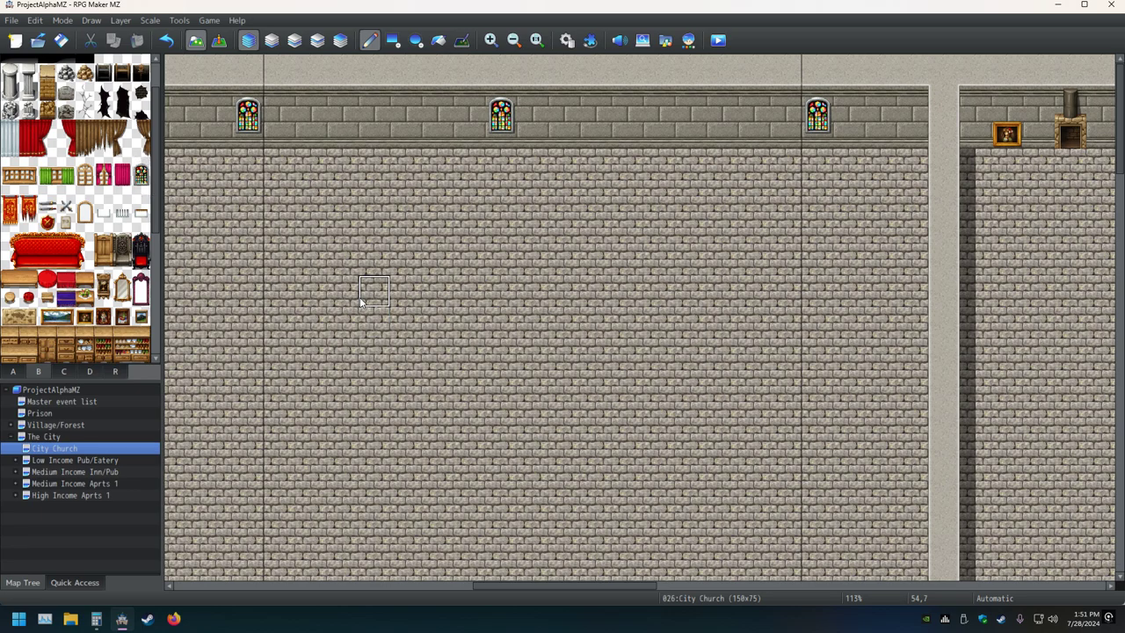
middle_drag(430, 284, 207, 286)
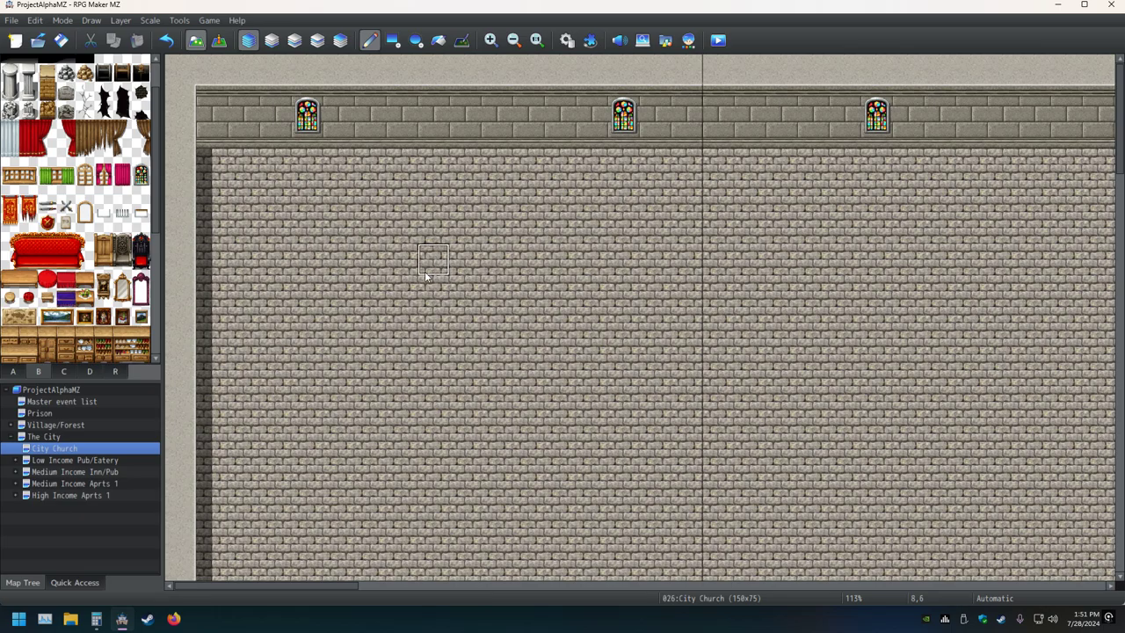
scroll(401, 295, down, 3)
scroll(410, 295, up, 3)
scroll(409, 295, down, 1)
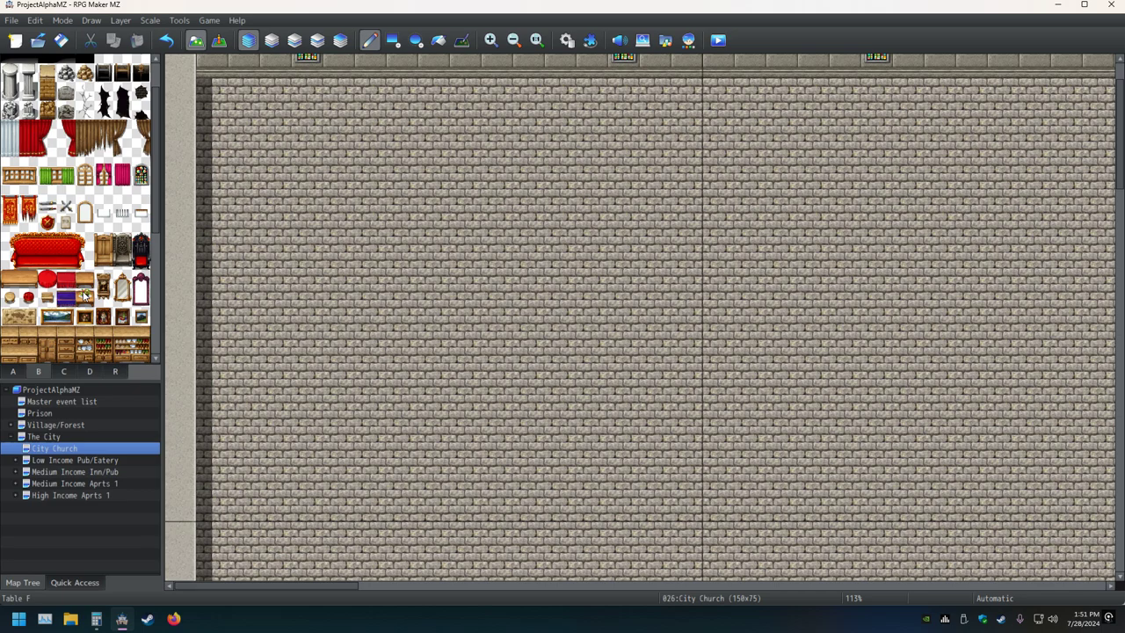
scroll(18, 231, up, 1)
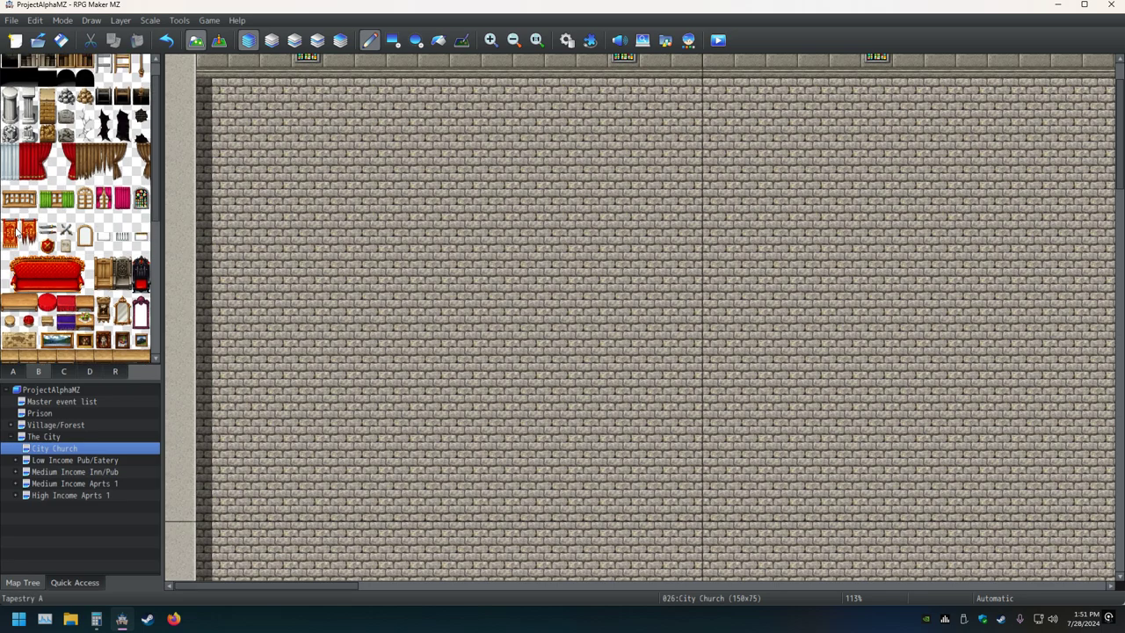
drag(13, 250, 12, 206)
click(11, 231)
drag(11, 230, 10, 248)
scroll(471, 247, up, 2)
scroll(470, 247, up, 1)
click(466, 101)
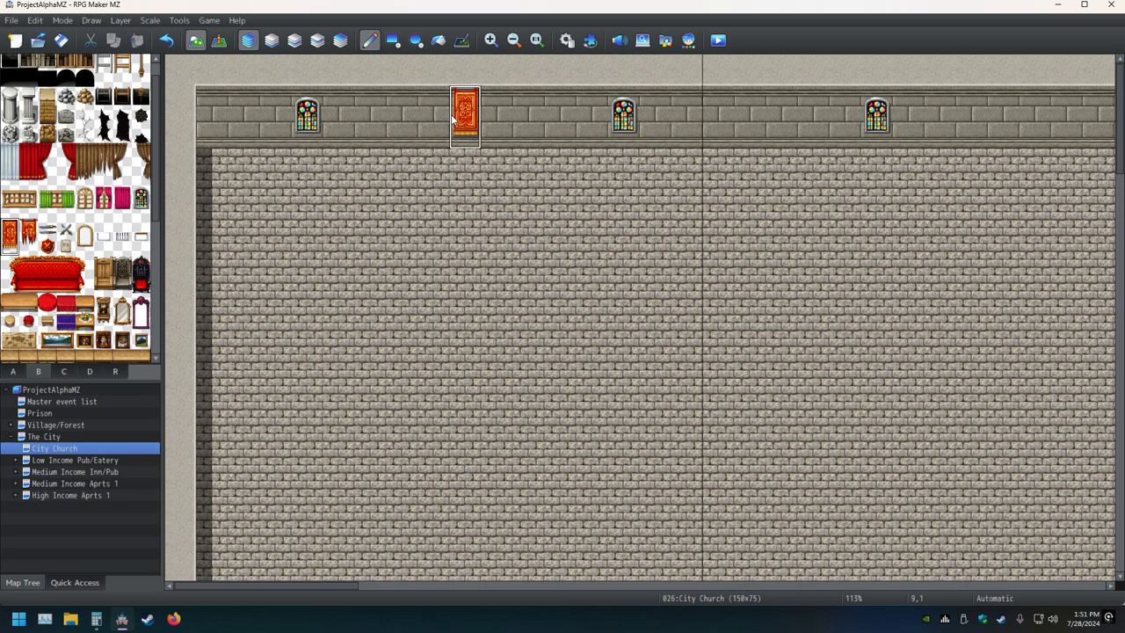
middle_click(788, 218)
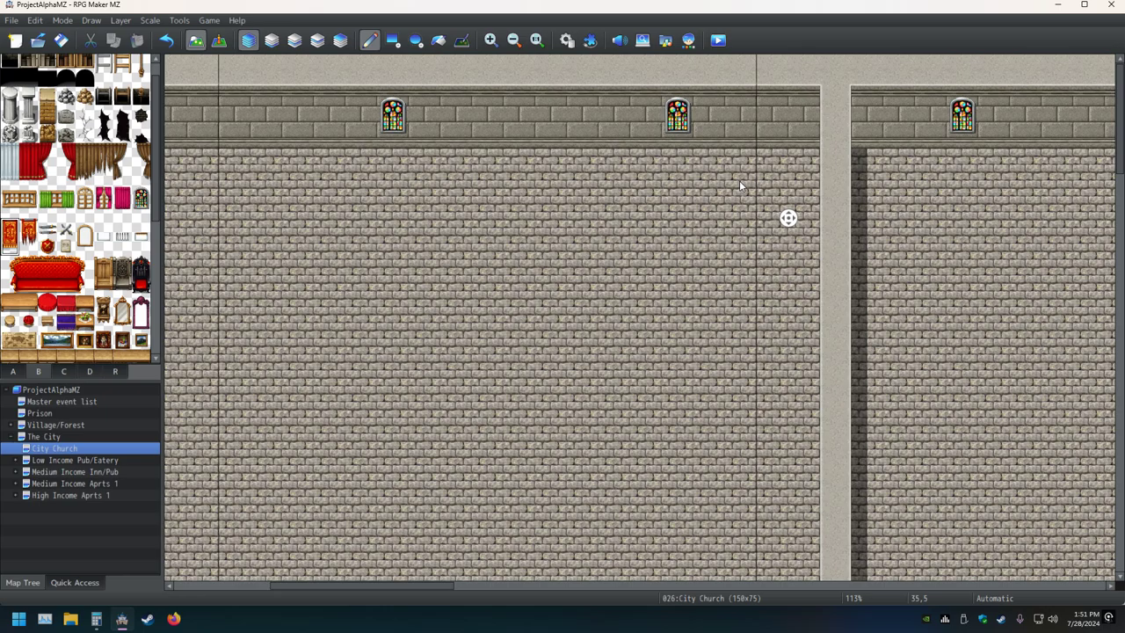
middle_click(677, 147)
click(615, 112)
Step: Hang two Tapestry A tiles between the stained glass windows on the second upper room's back wall
middle_click(611, 183)
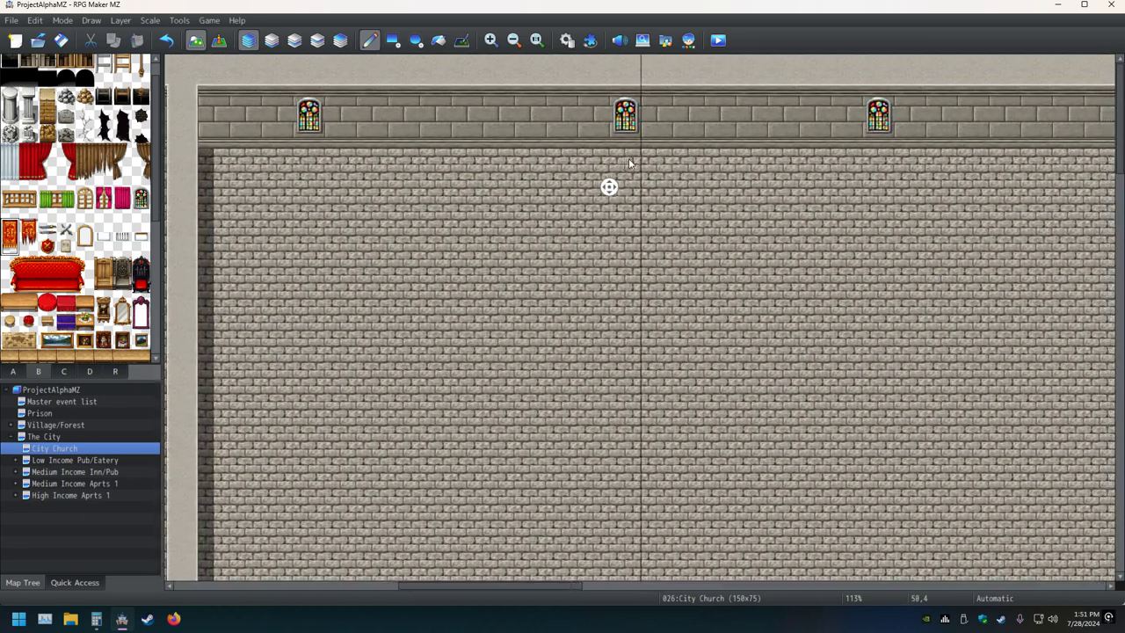
middle_click(490, 103)
click(489, 103)
middle_click(970, 101)
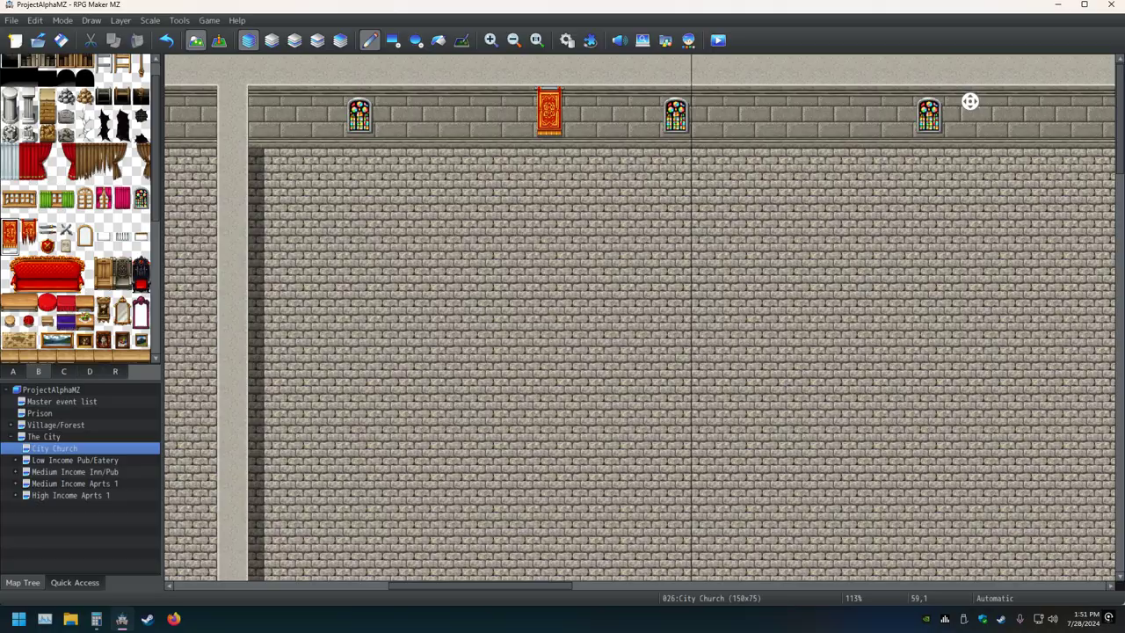
middle_click(879, 123)
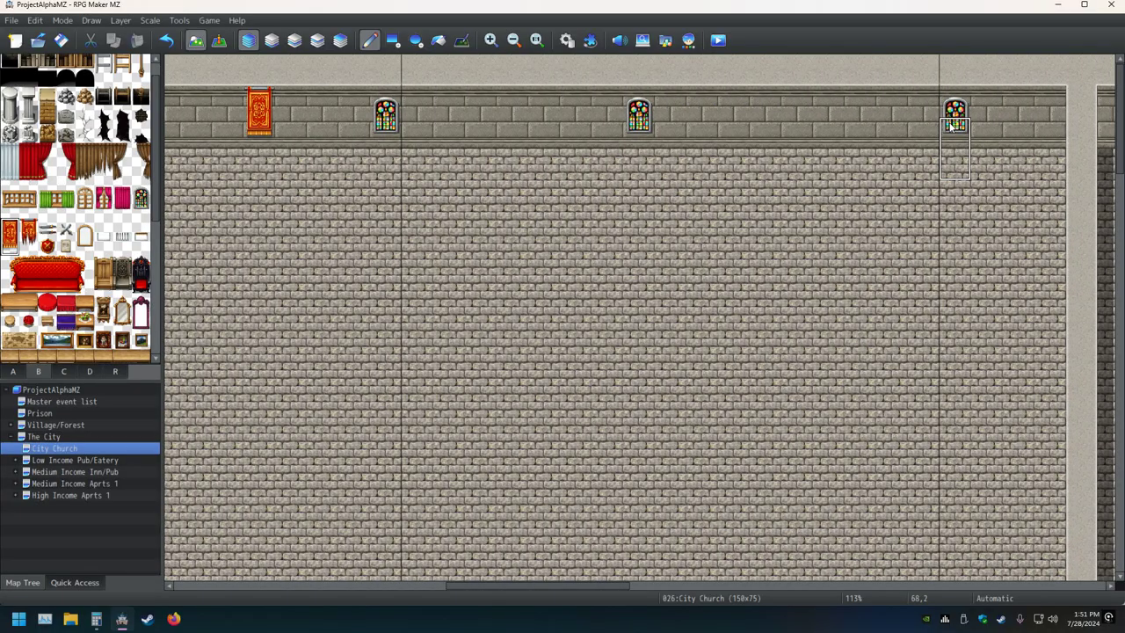
click(861, 112)
Step: Place a Tapestry A tile near the east end of the lower-left room's back wall
middle_click(769, 193)
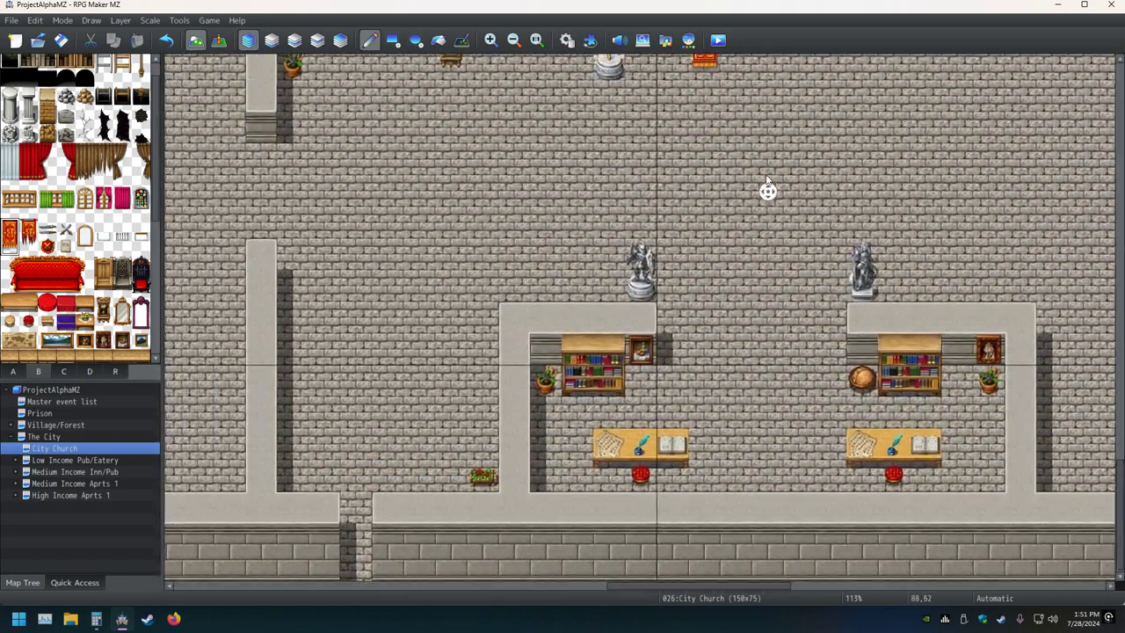
middle_click(667, 173)
middle_click(788, 259)
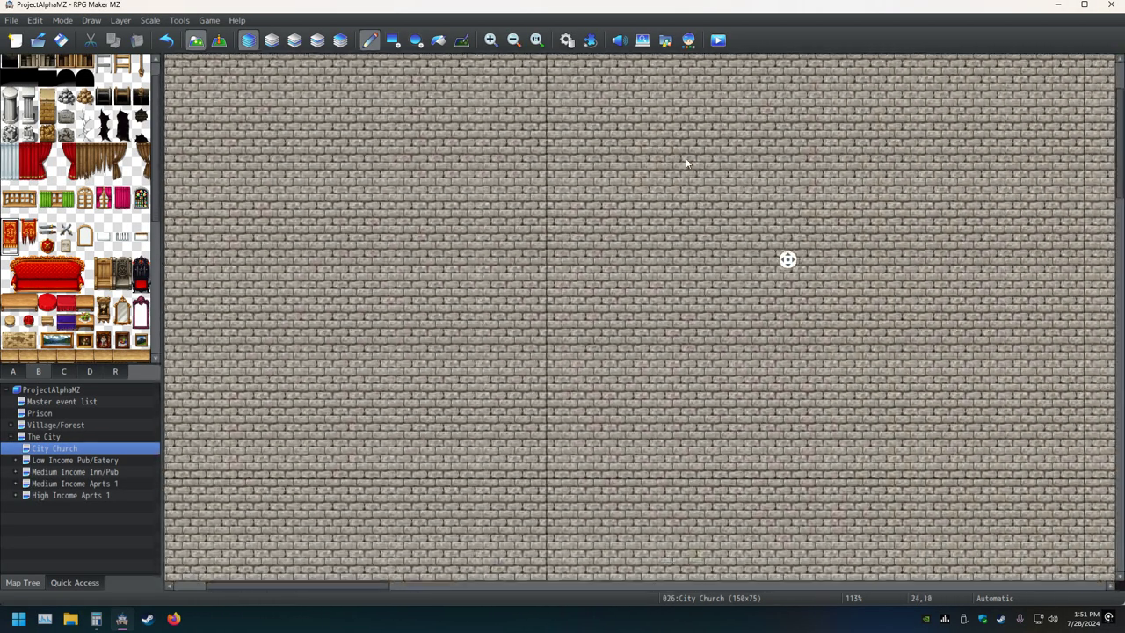
middle_click(680, 238)
ctrl+scroll(675, 293, down, 5)
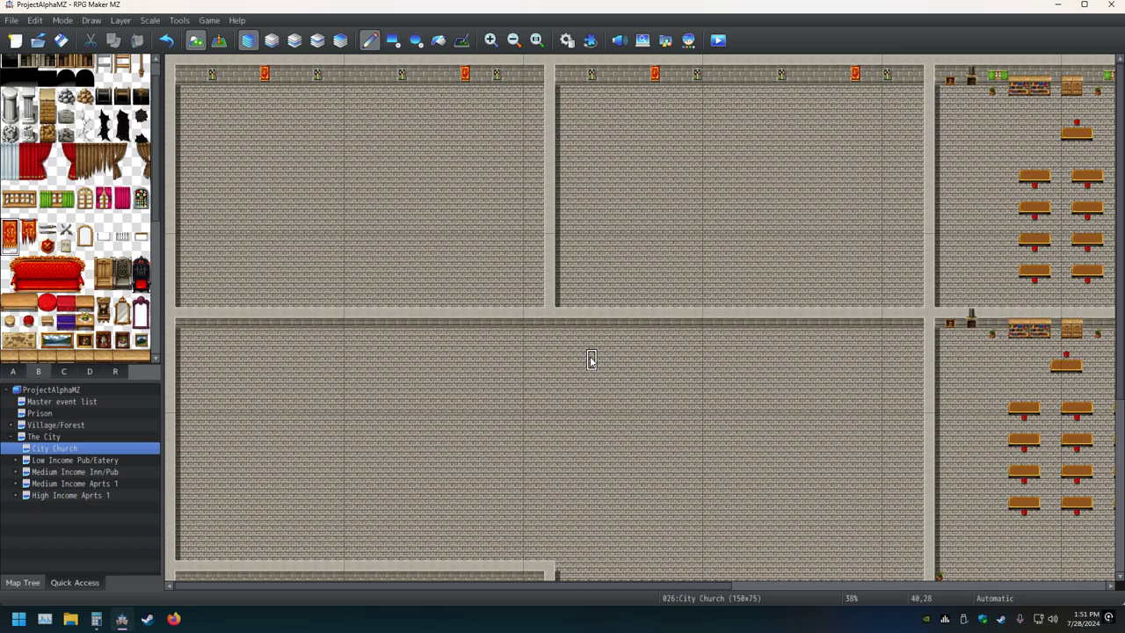
middle_click(578, 372)
middle_click(559, 410)
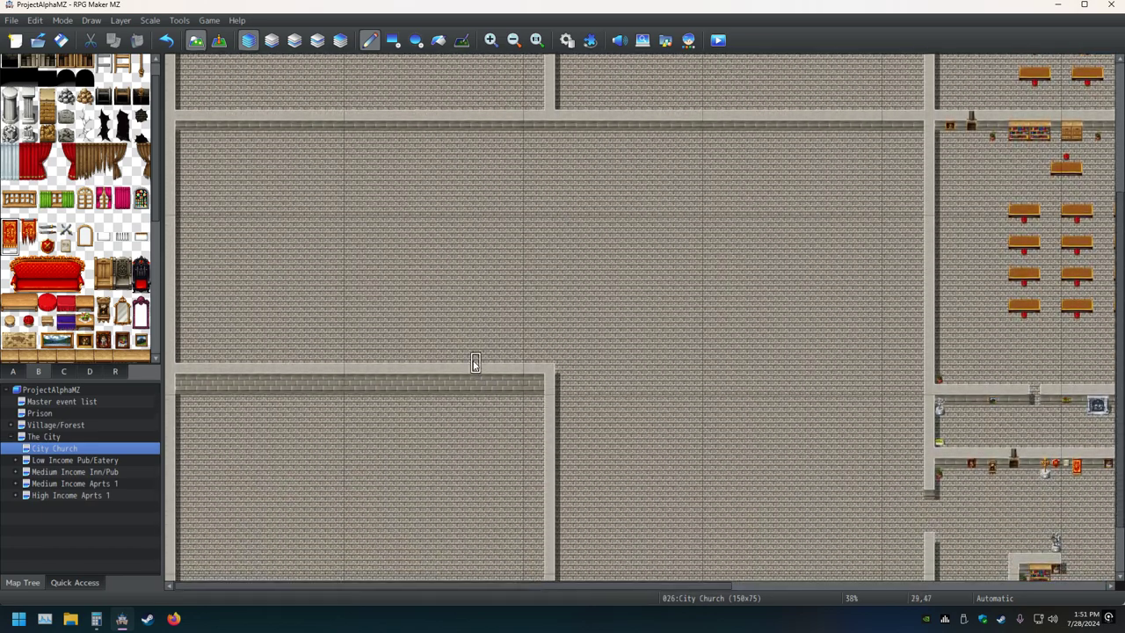
click(507, 381)
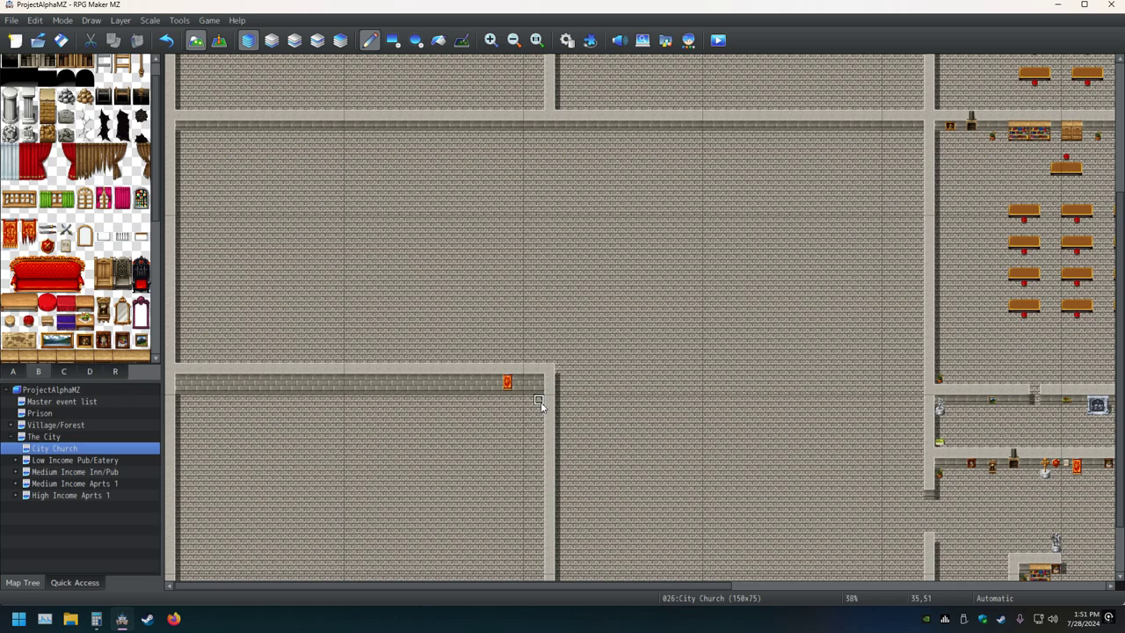
Step: Cover the bottom row of the lower-left room's back wall with floor tiles using the Rectangle tool and save the project
click(392, 40)
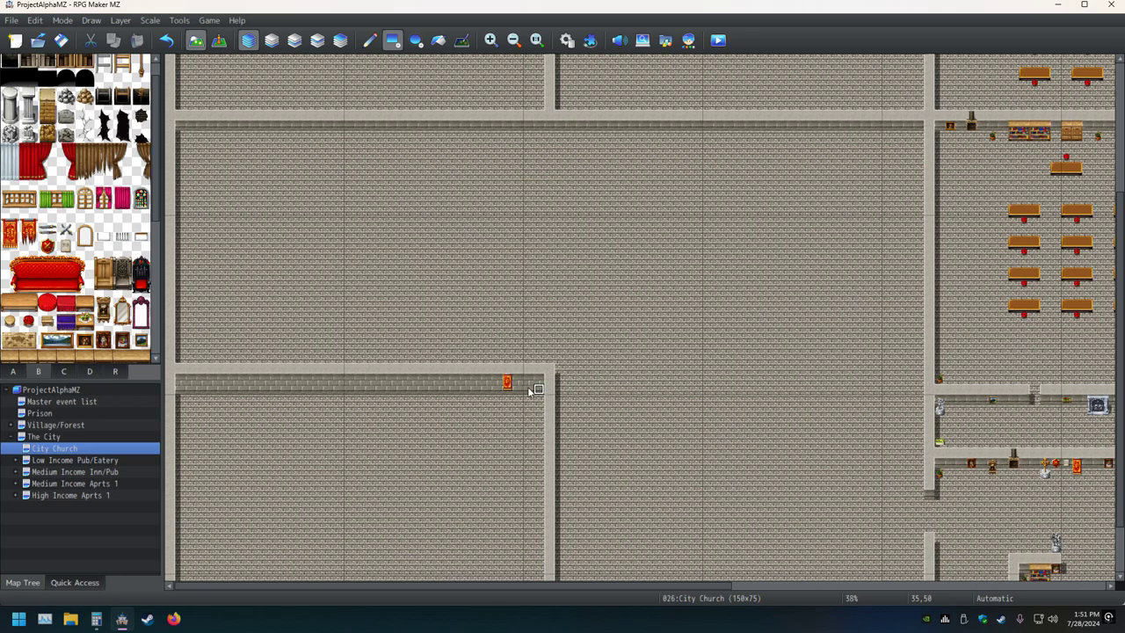
drag(533, 389, 183, 392)
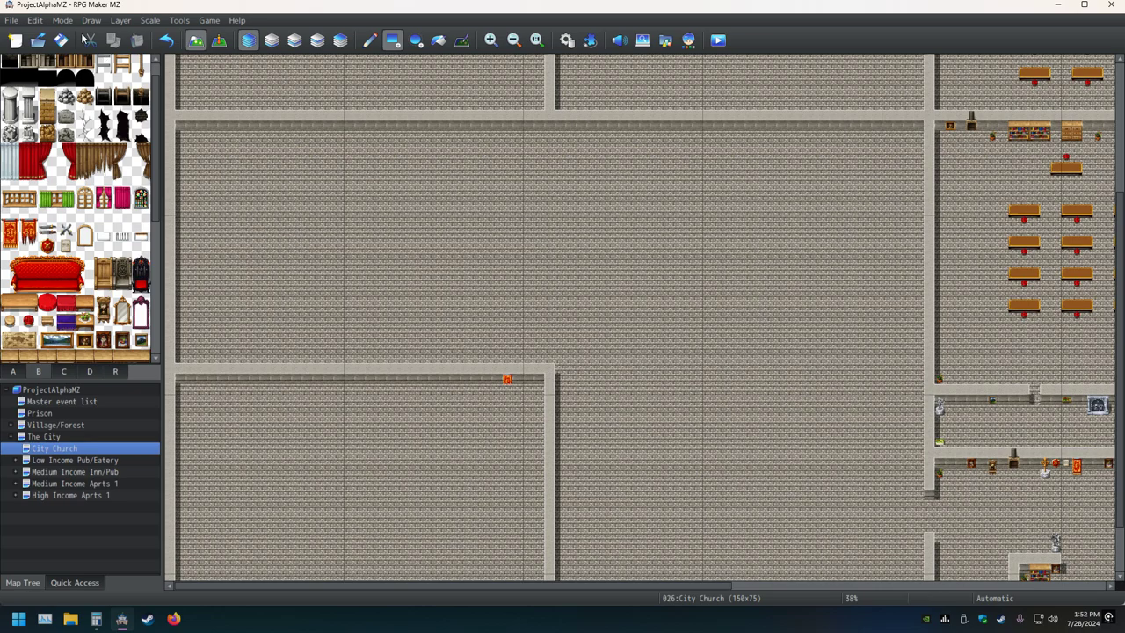
click(60, 39)
Step: Hang three spaced Tapestry A tiles along the lower-left room's back wall, correcting the middle one with the Pencil tool, and save the project
click(370, 386)
key(ctrl+v)
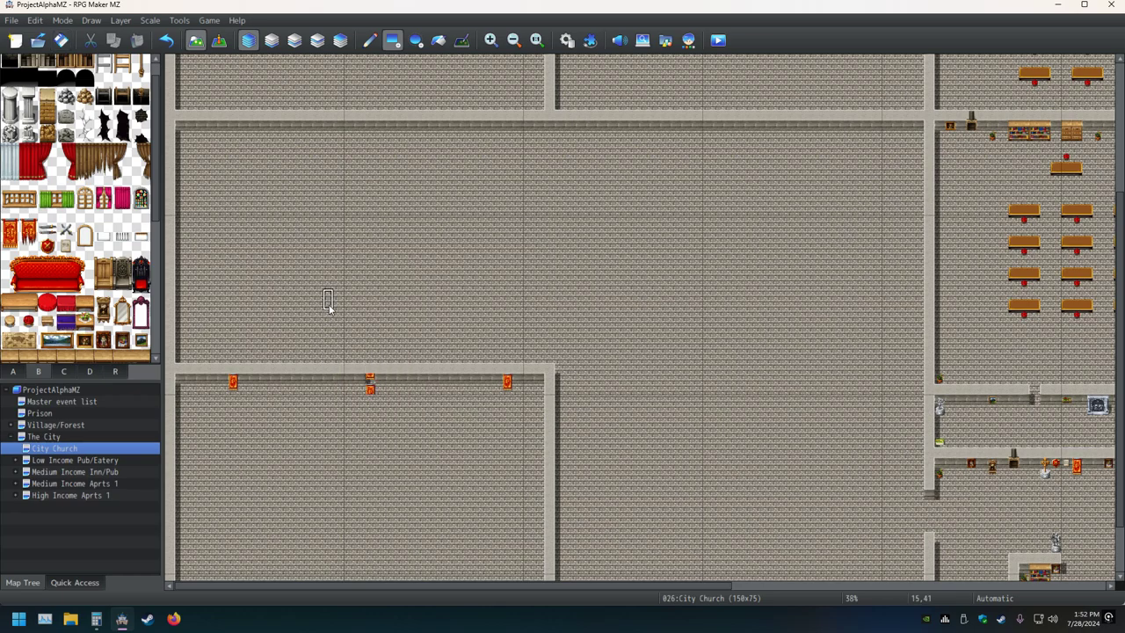
click(167, 41)
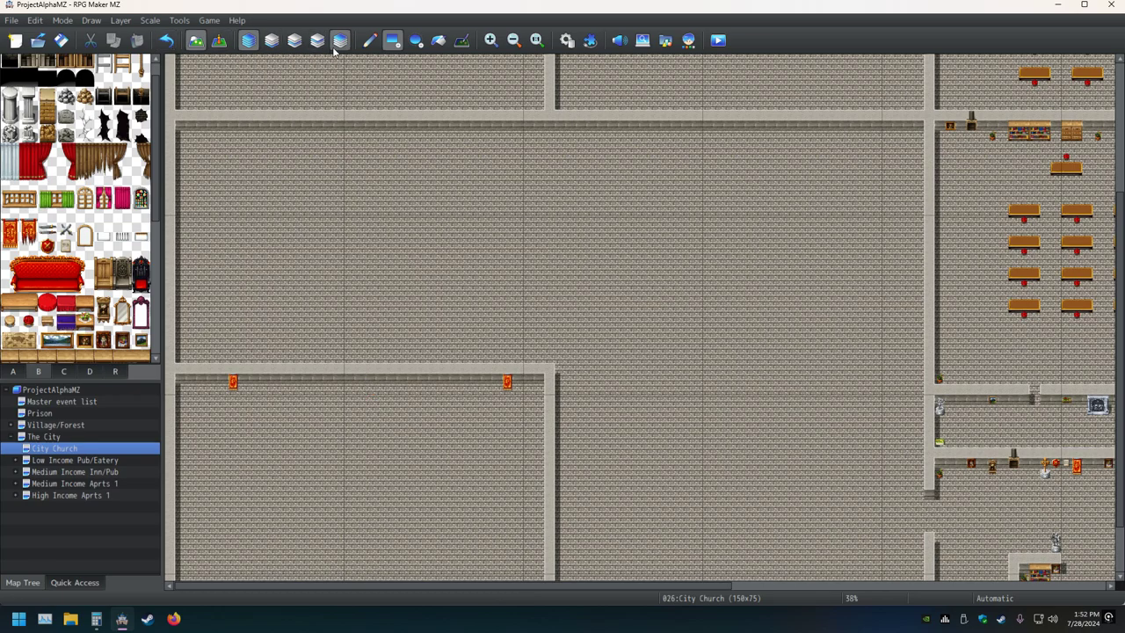
click(370, 40)
click(359, 383)
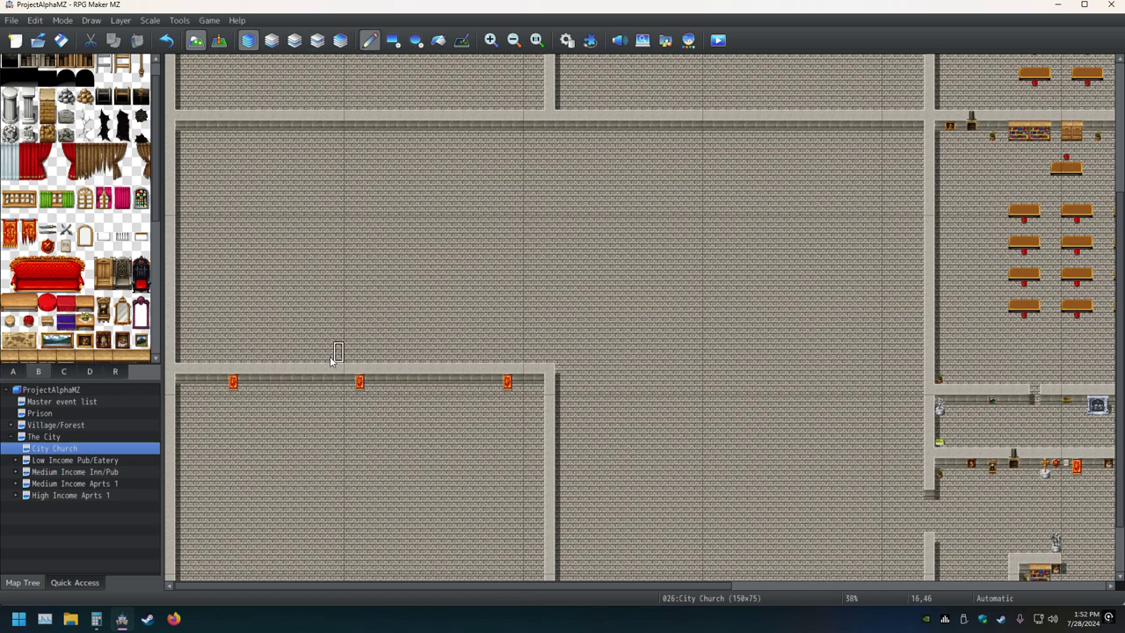
click(62, 40)
Step: Cut one-tile-wide floor doorways through the lower-left room's back wall and the wall below each of the two upper rooms, saving the project
scroll(120, 288, down, 3)
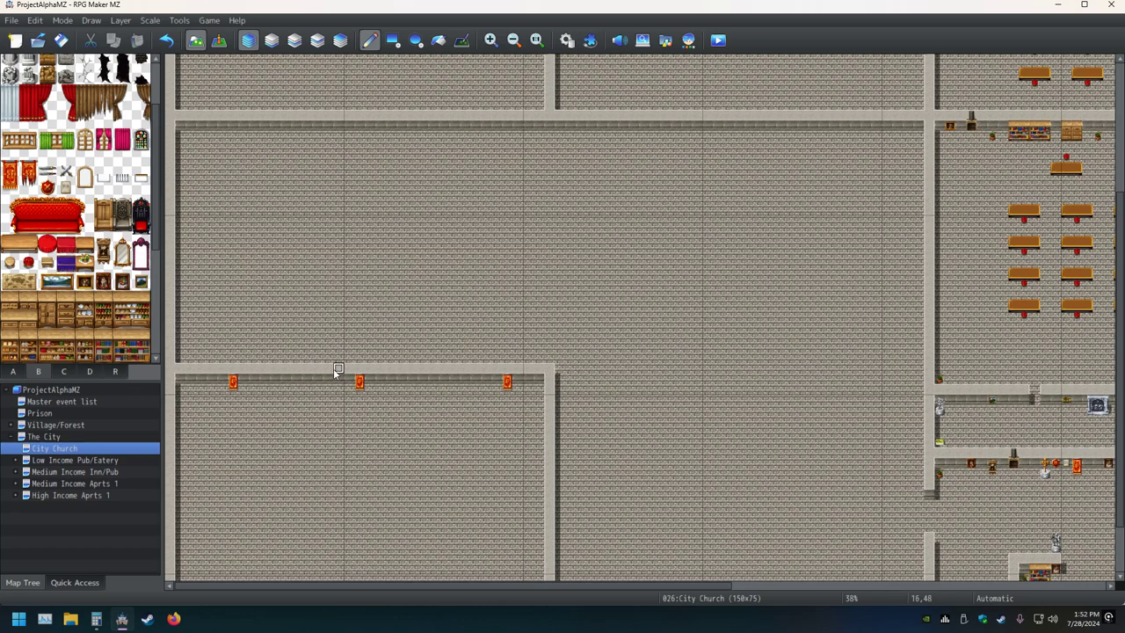
drag(337, 369, 337, 389)
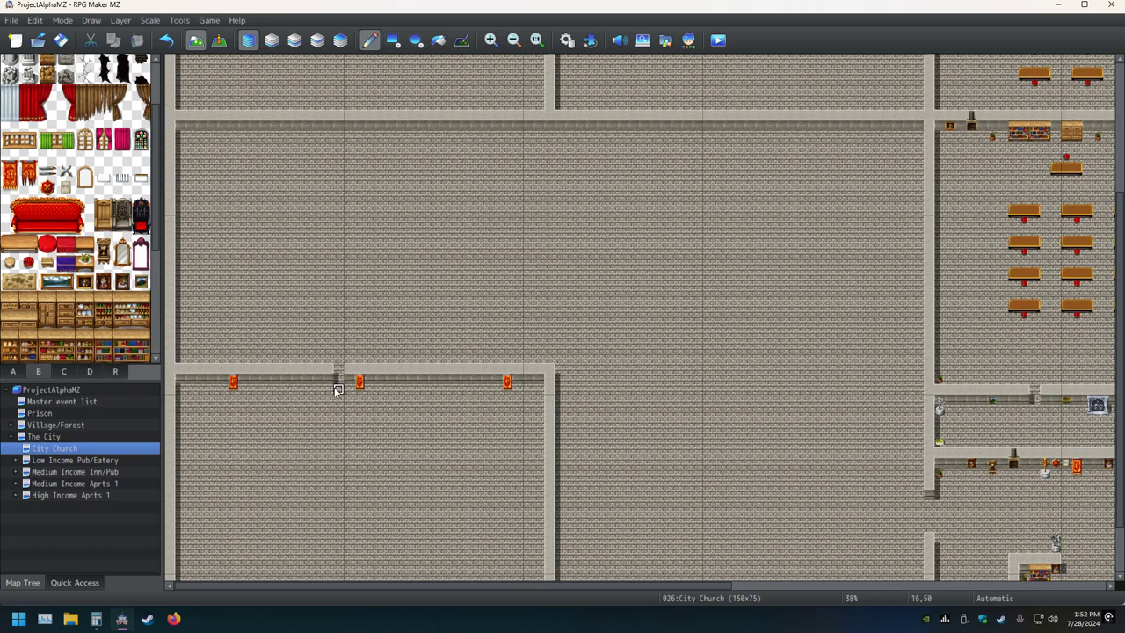
click(393, 40)
scroll(373, 208, up, 1)
scroll(374, 207, up, 1)
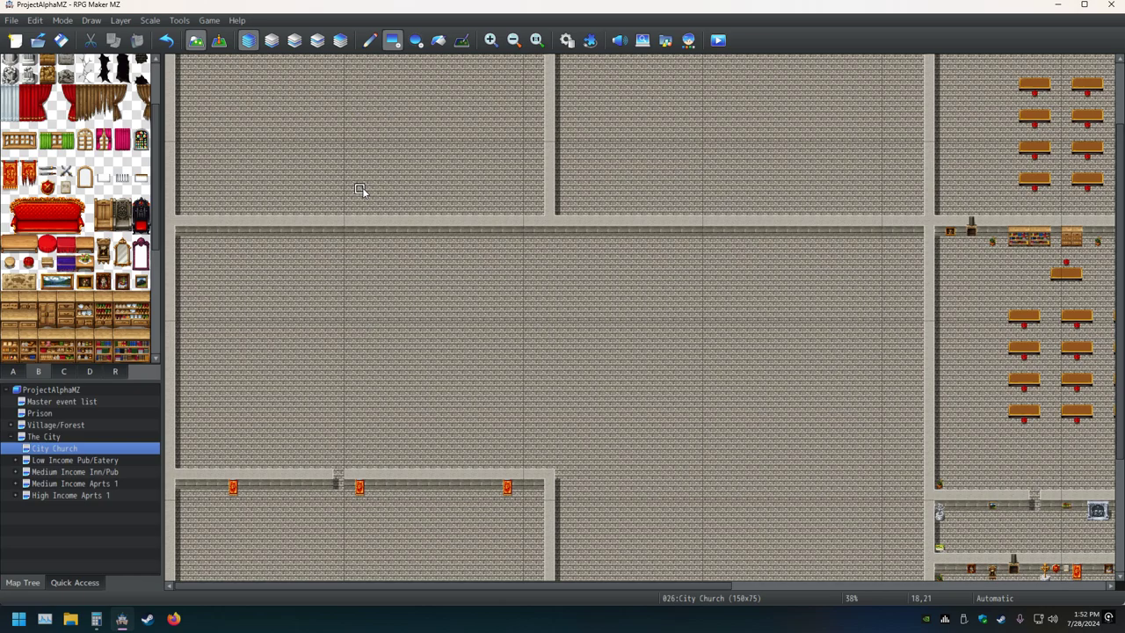
scroll(363, 187, up, 2)
click(61, 40)
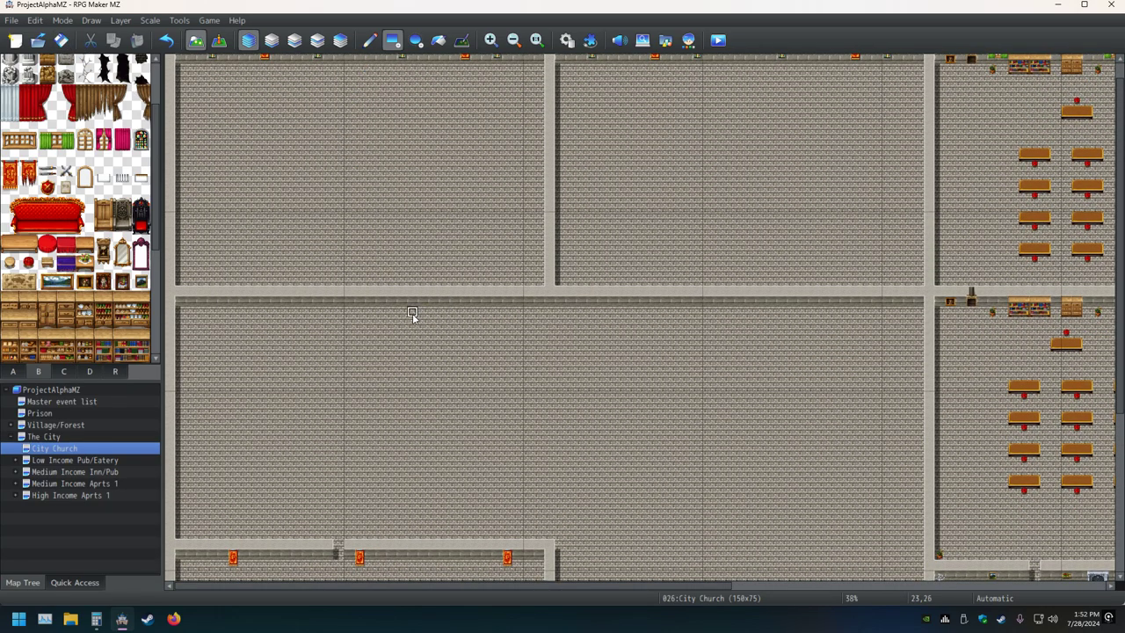
click(307, 295)
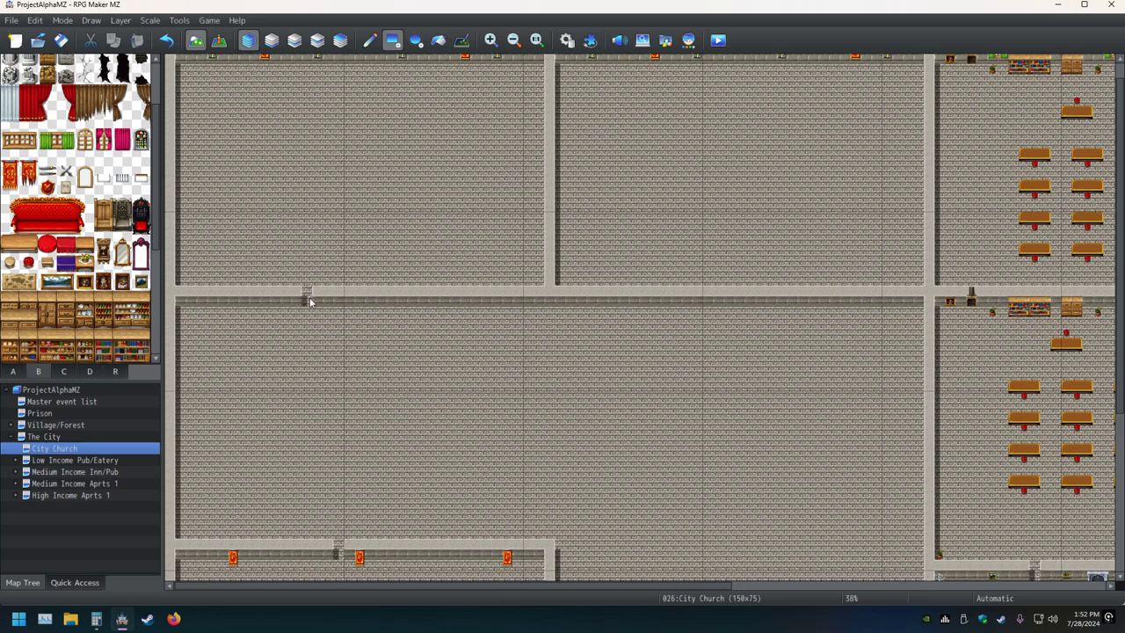
click(801, 299)
Step: Place a tall clock tile between the two eastern tapestries in the lower-left room and another at the upper-left room's back wall
scroll(91, 247, down, 3)
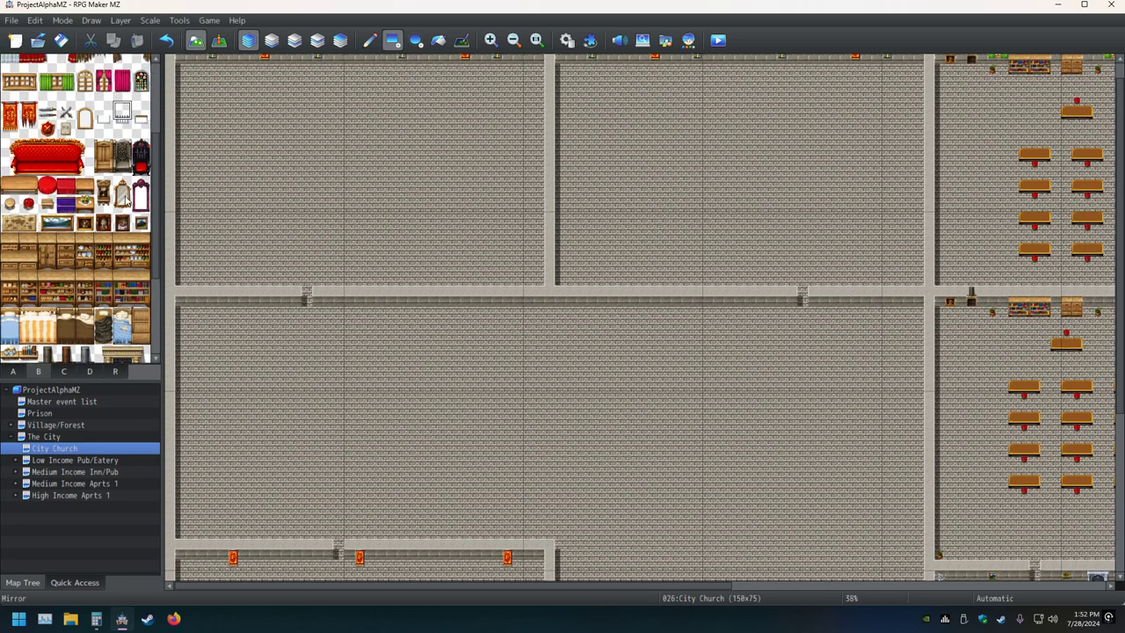
click(103, 191)
scroll(342, 381, down, 3)
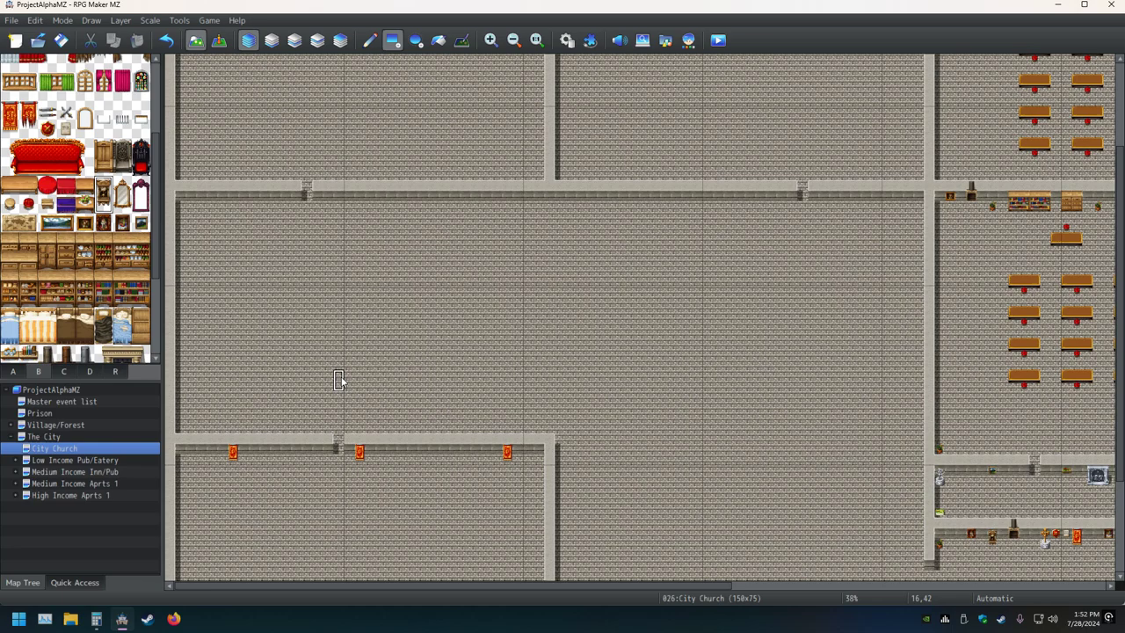
click(459, 454)
click(369, 40)
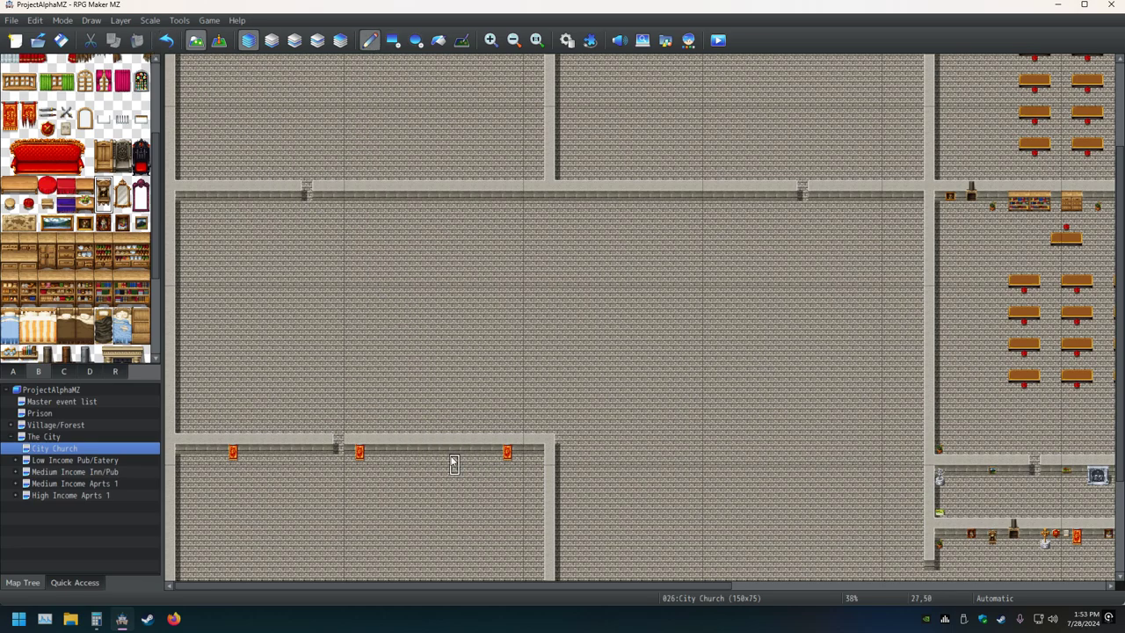
scroll(457, 439, up, 4)
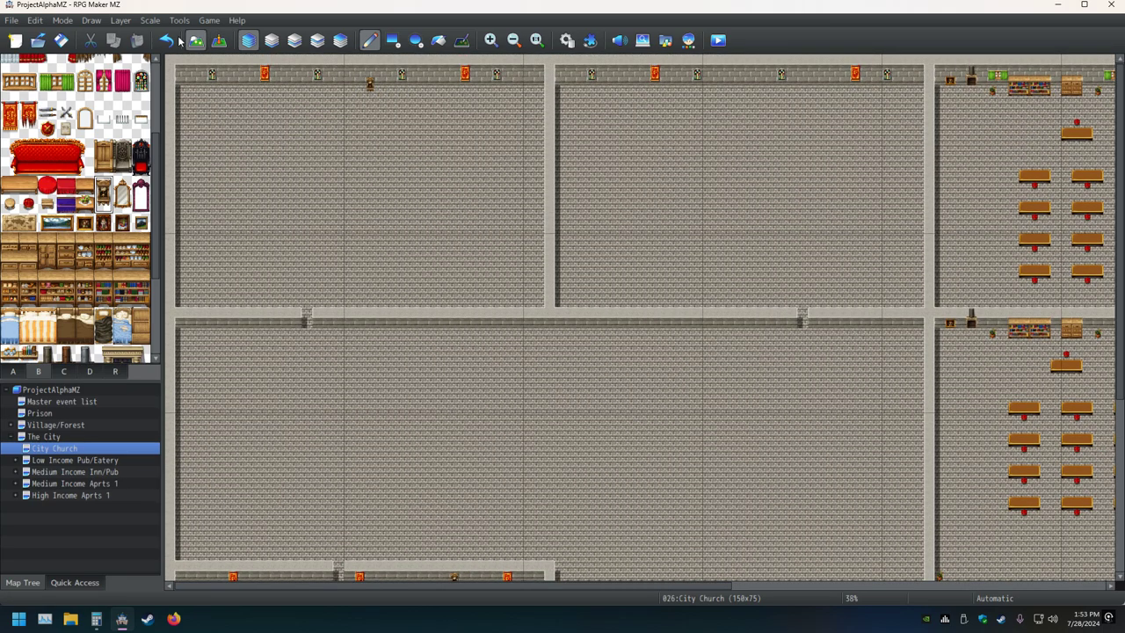
Step: Place a tall clock at the centre of the eastern upper room's back wall and save the project
click(749, 73)
click(60, 40)
Step: Place two 2×2 Bookshelf B tiles along the back wall of each of the two upper rooms
drag(121, 277, 139, 292)
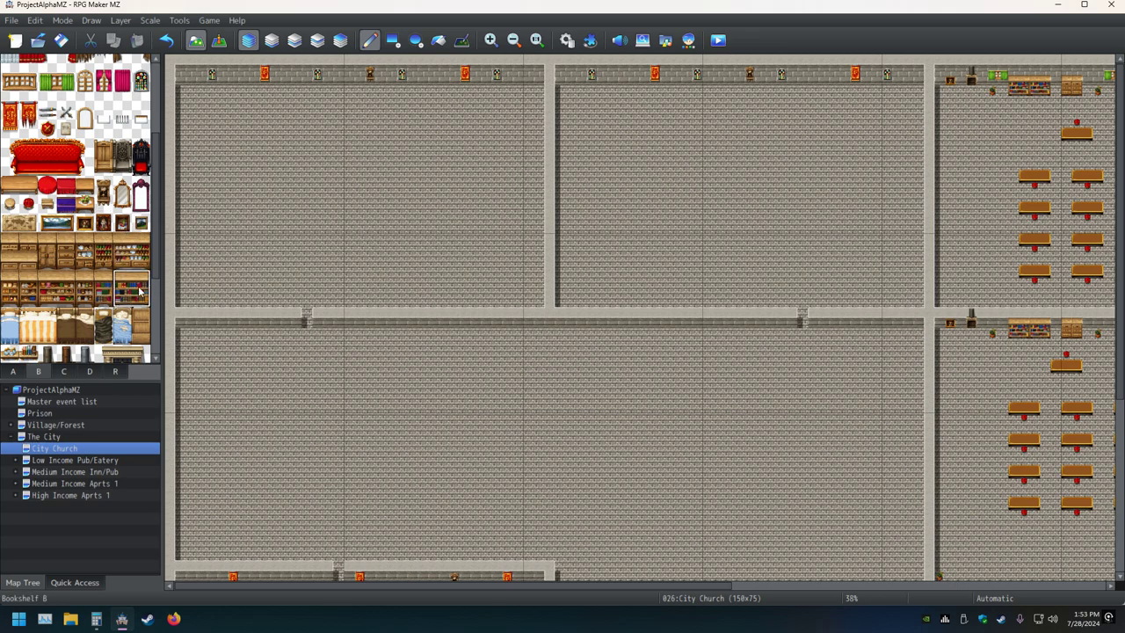
click(302, 76)
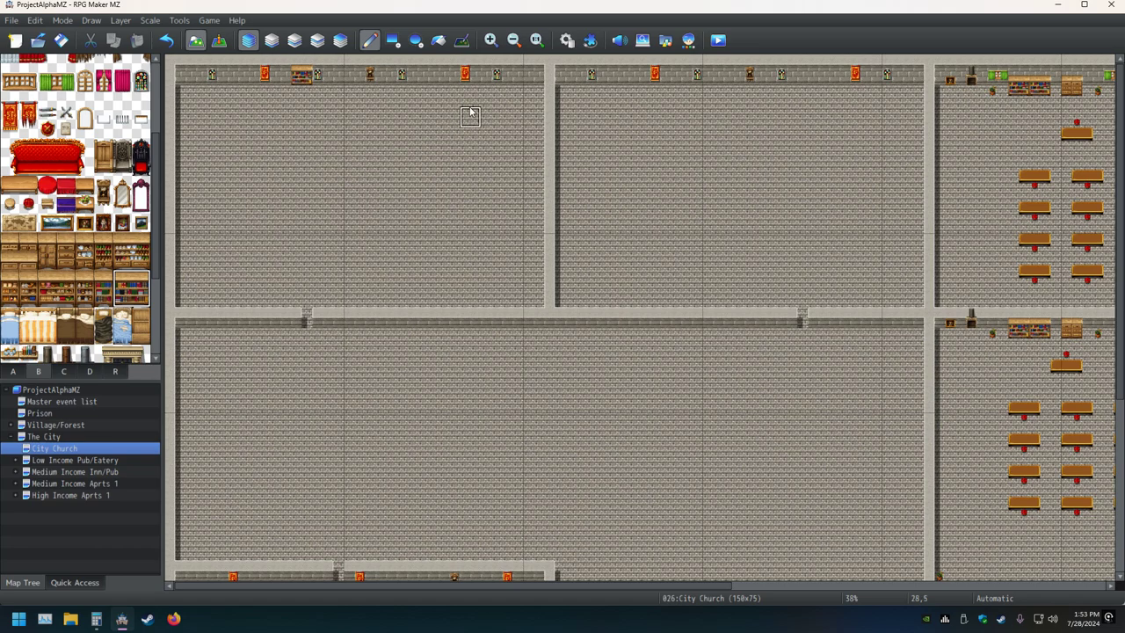
click(437, 75)
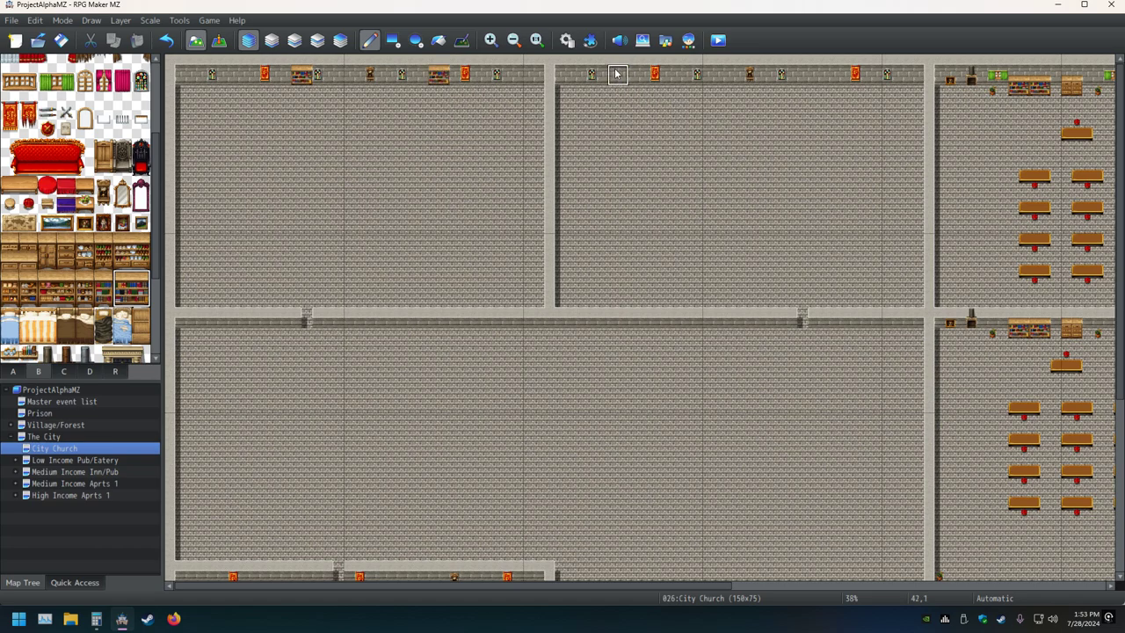
click(618, 74)
click(840, 76)
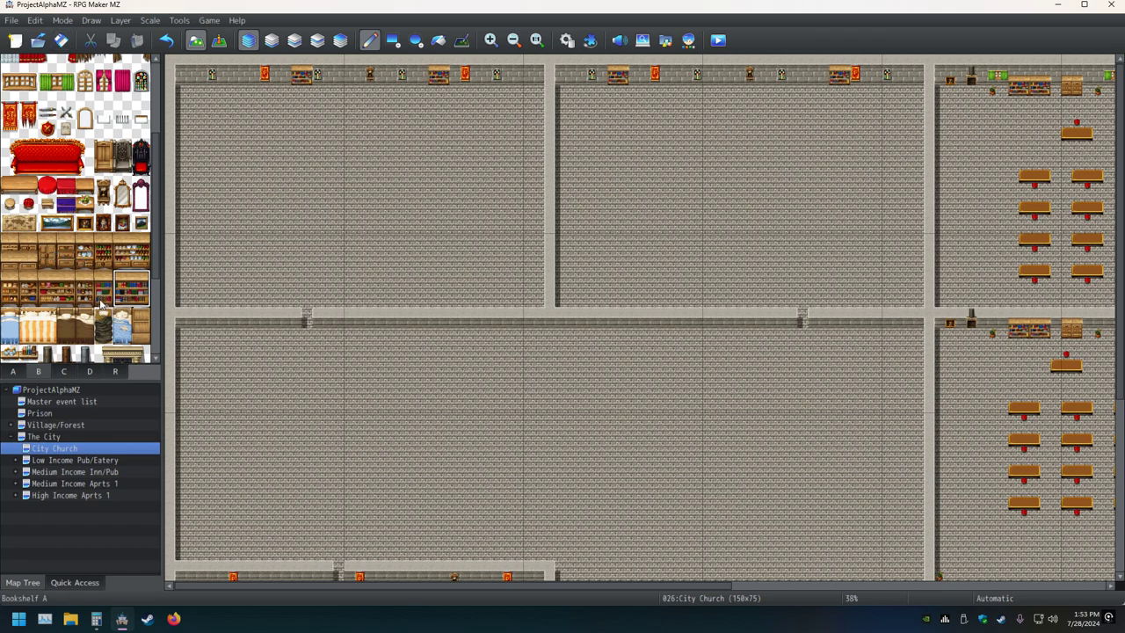
Step: Place two more bookshelves along the lower-left room's back wall, one on each side of the doorway, and save the project
scroll(284, 334, down, 5)
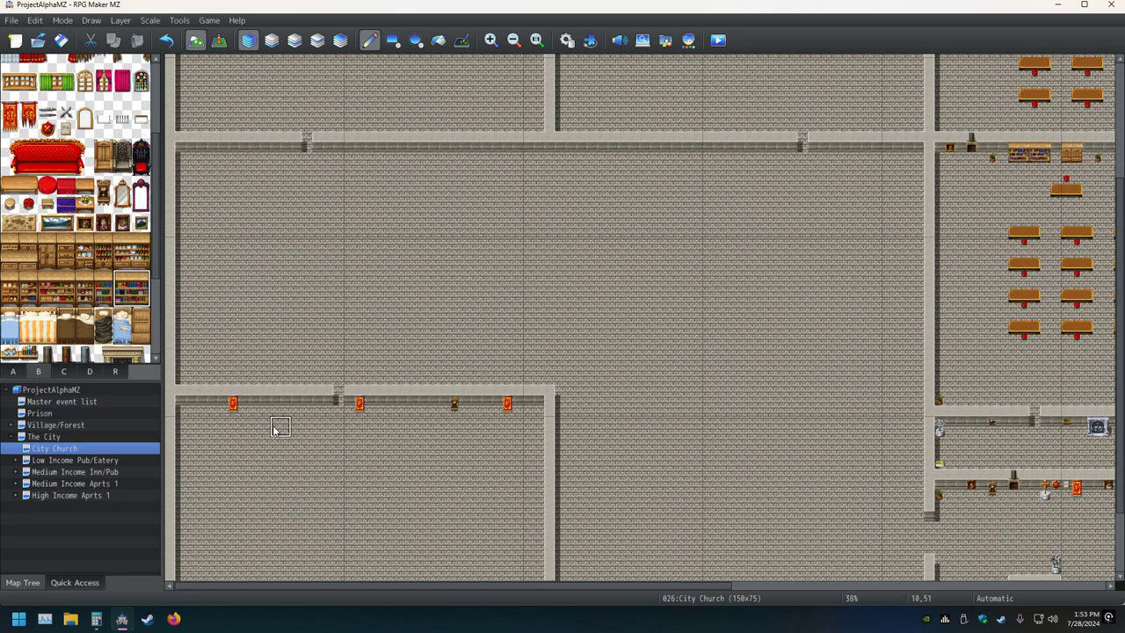
click(280, 404)
click(427, 404)
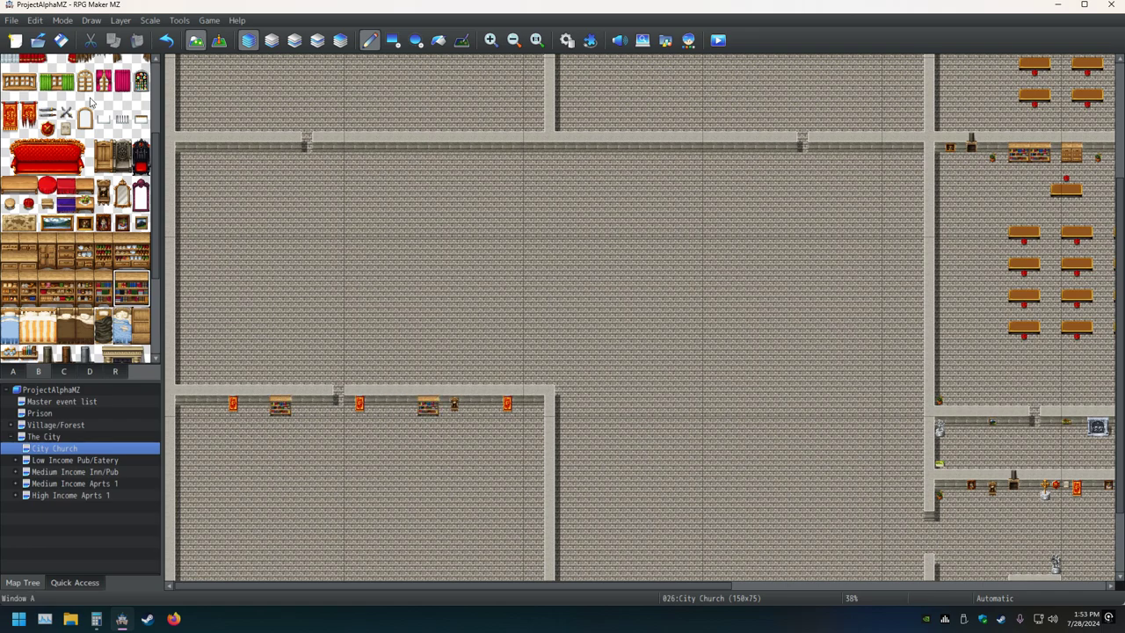
click(62, 41)
Step: Hang the wide landscape painting just west of the lower-left room's doorway and a small landscape between the middle tapestry and eastern bookshelf
scroll(88, 246, down, 2)
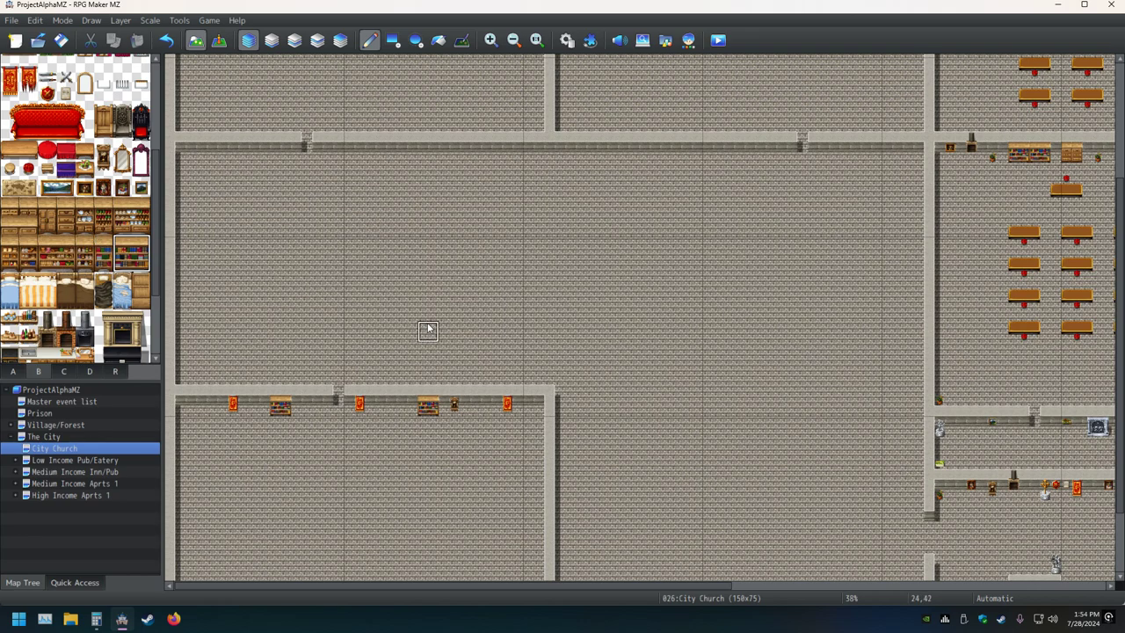
ctrl+scroll(489, 307, up, 2)
ctrl+scroll(484, 303, up, 1)
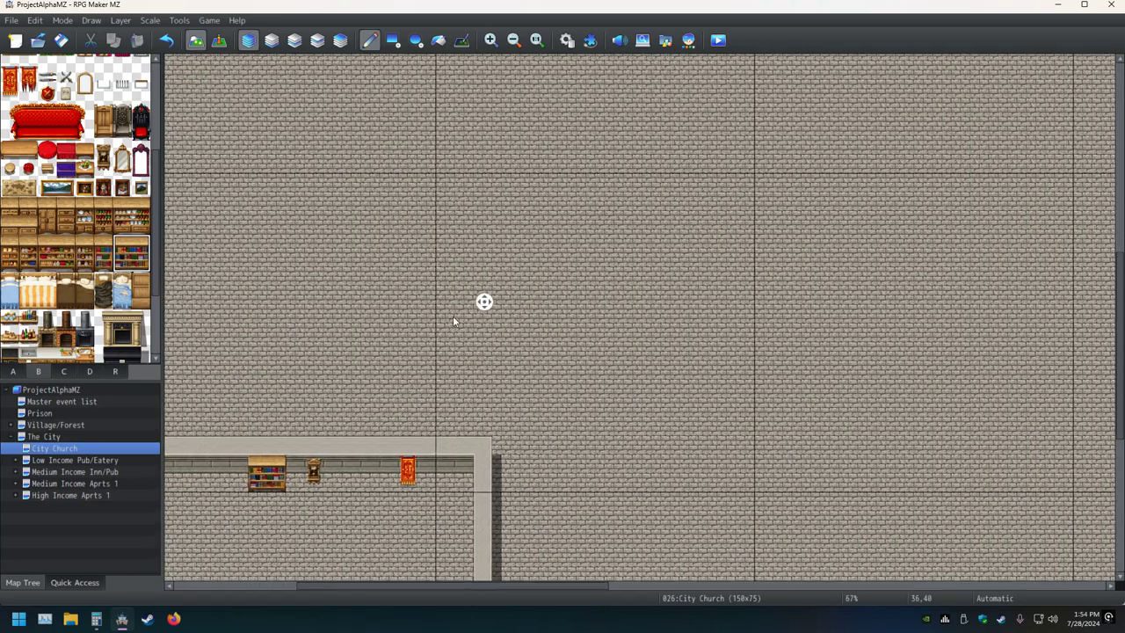
scroll(484, 301, down, 4)
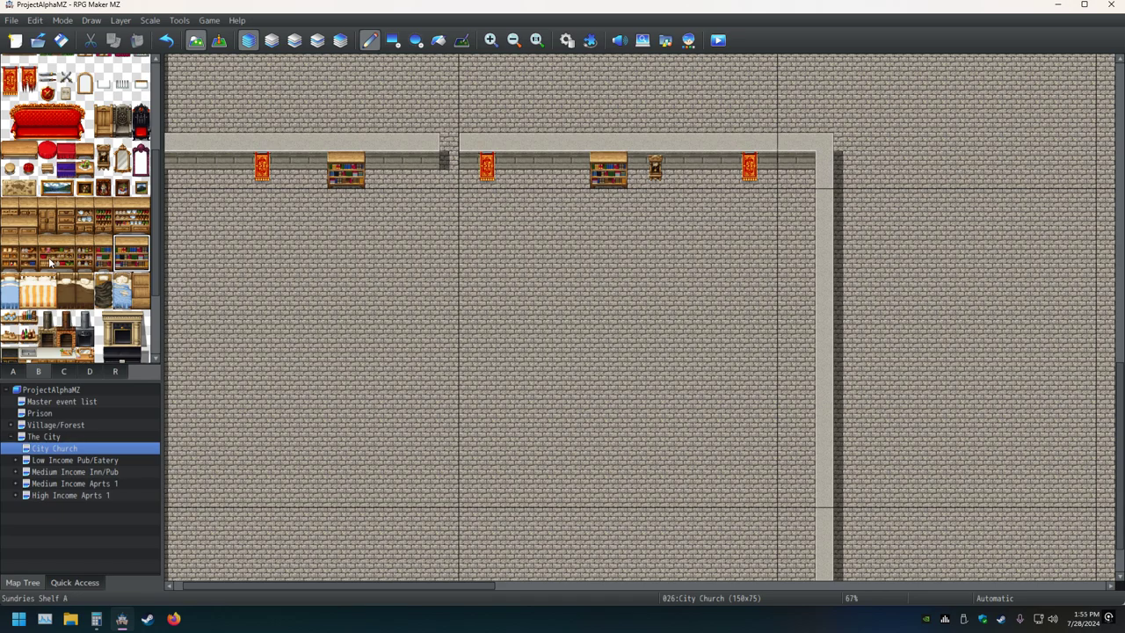
middle_click(408, 212)
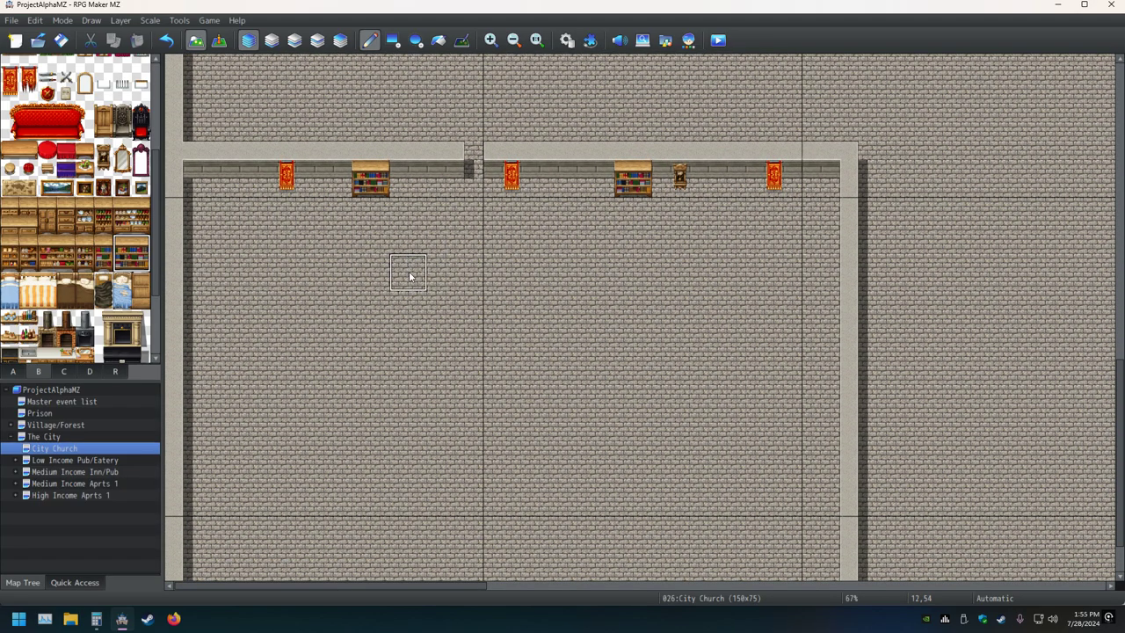
scroll(410, 303, down, 2)
scroll(410, 303, up, 3)
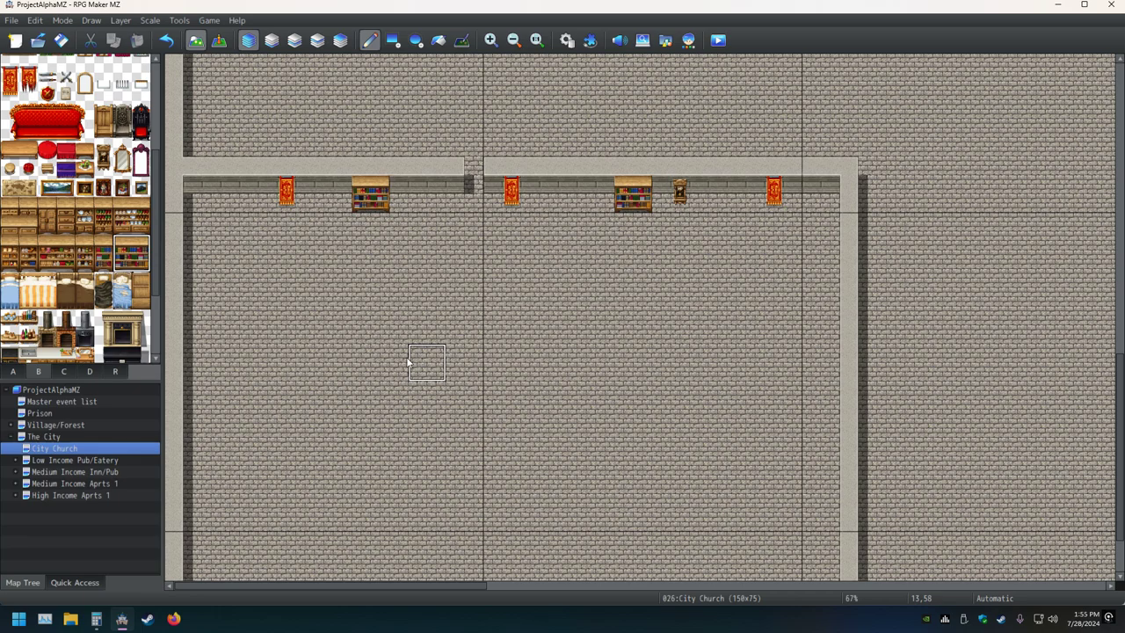
click(69, 193)
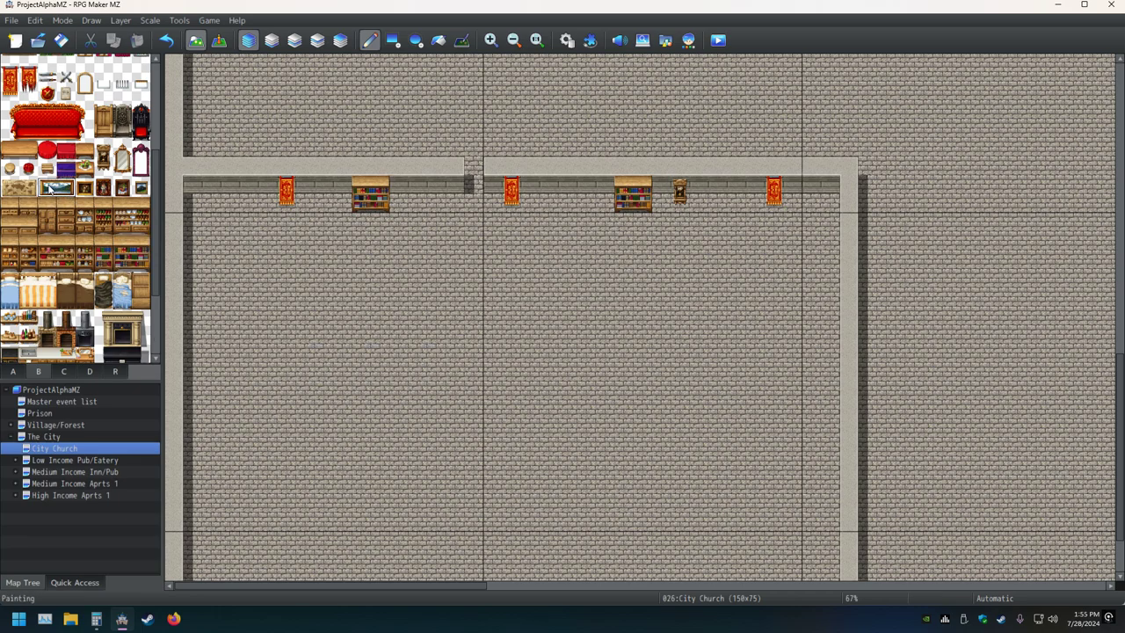
click(428, 186)
click(141, 188)
click(568, 185)
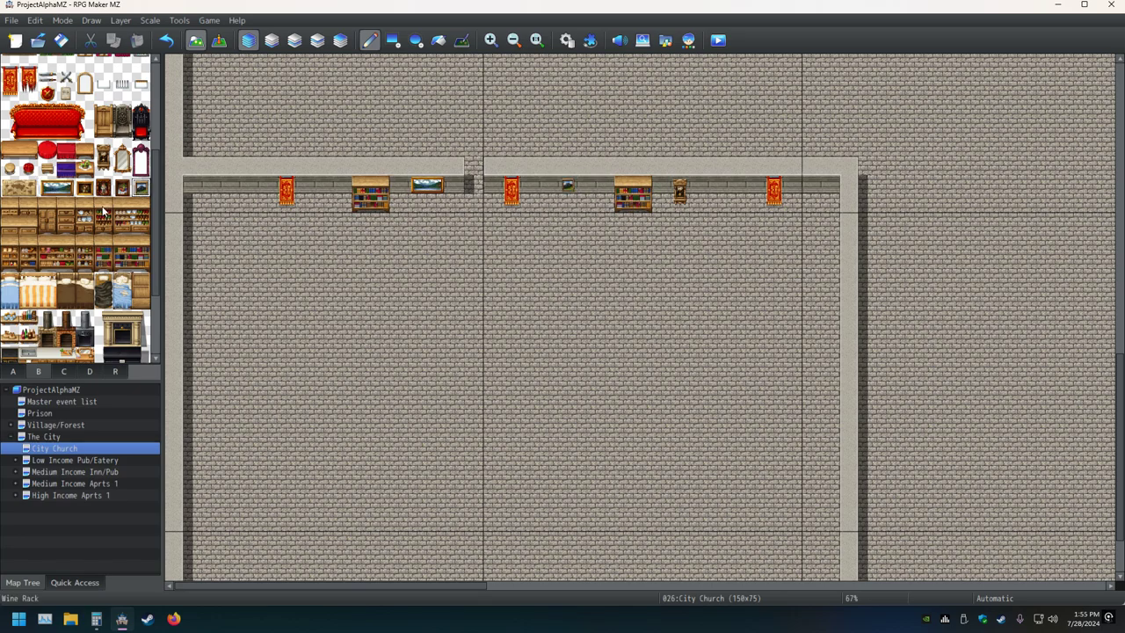
Step: Hang one small portrait west of the westernmost tapestry and another east of the easternmost tapestry, then save the project
click(121, 188)
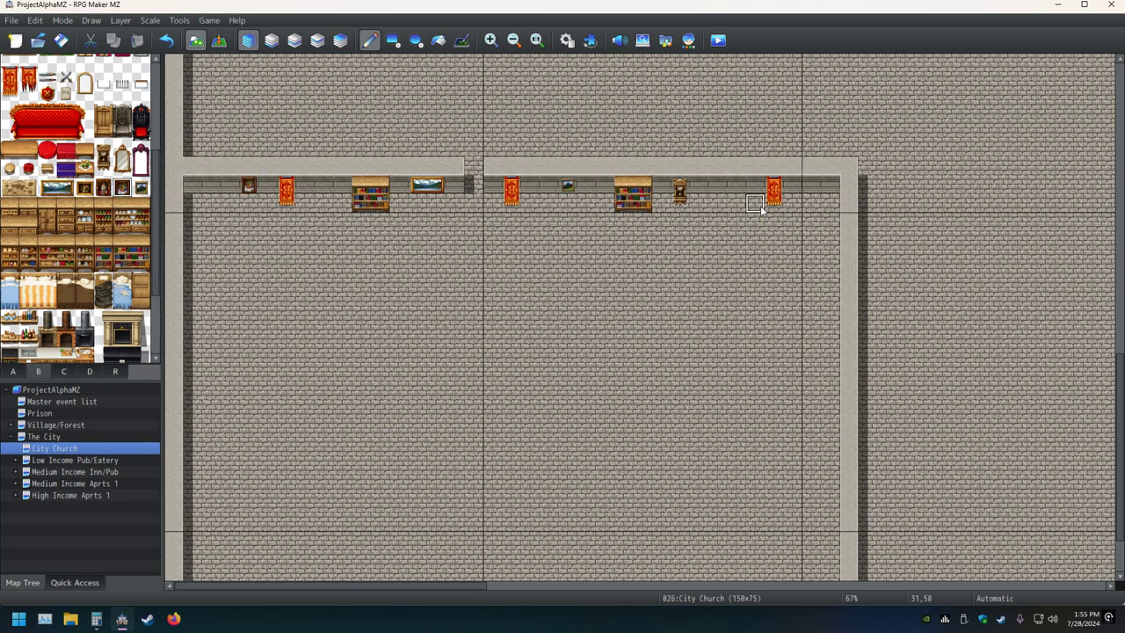
click(104, 188)
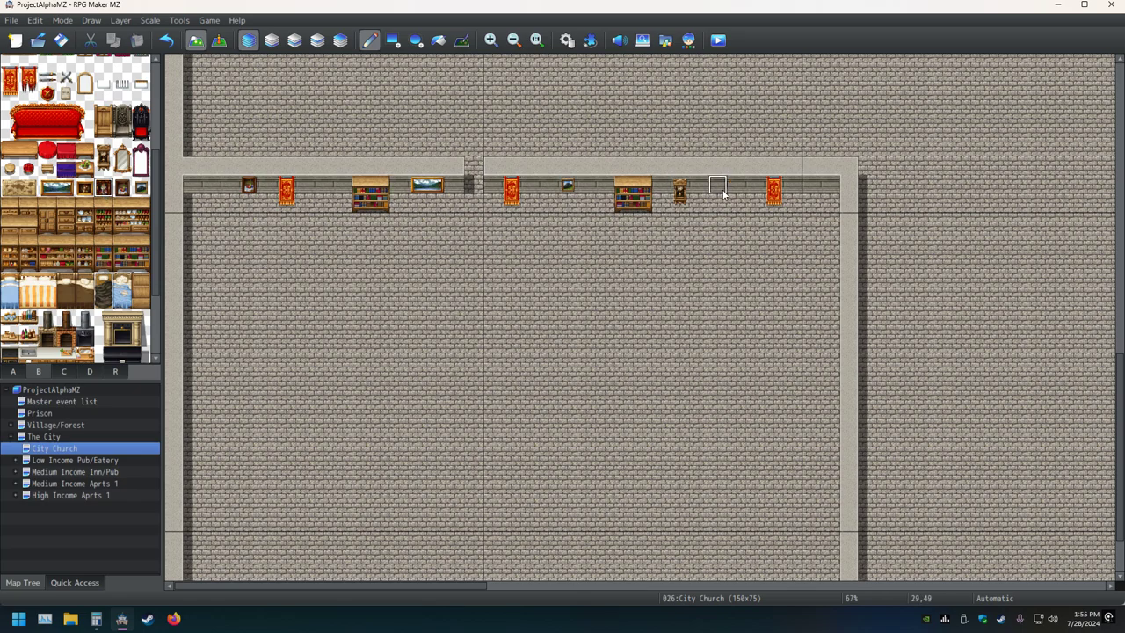
click(792, 186)
click(61, 40)
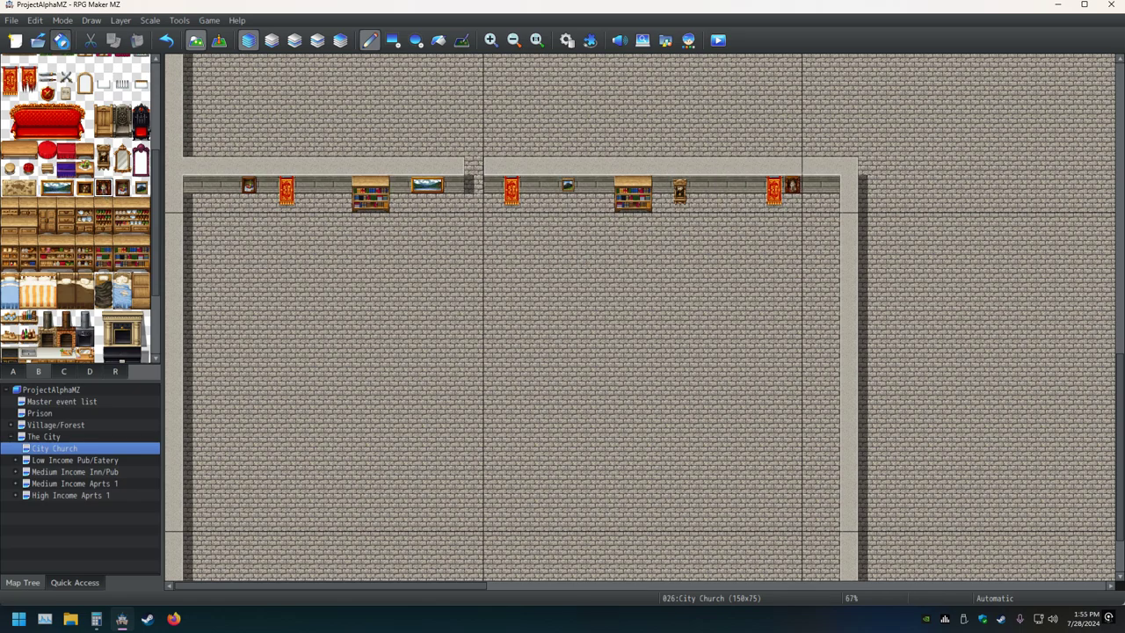
Step: Look through tilesets B and C for more furnishings to use in the lower-left room
scroll(98, 200, down, 2)
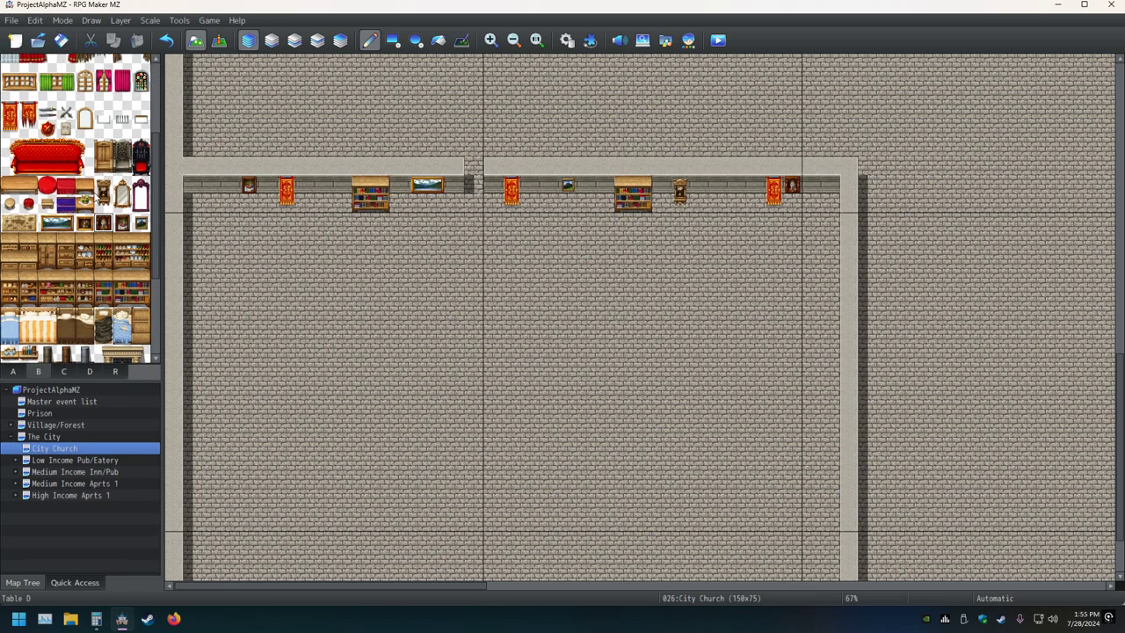
scroll(98, 200, down, 3)
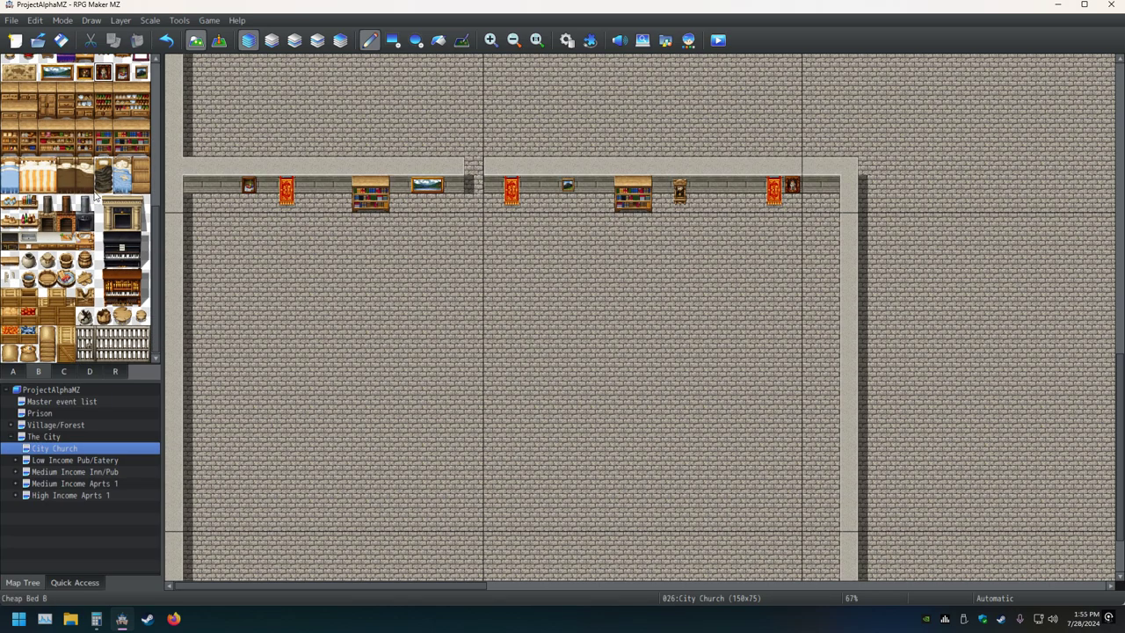
click(63, 371)
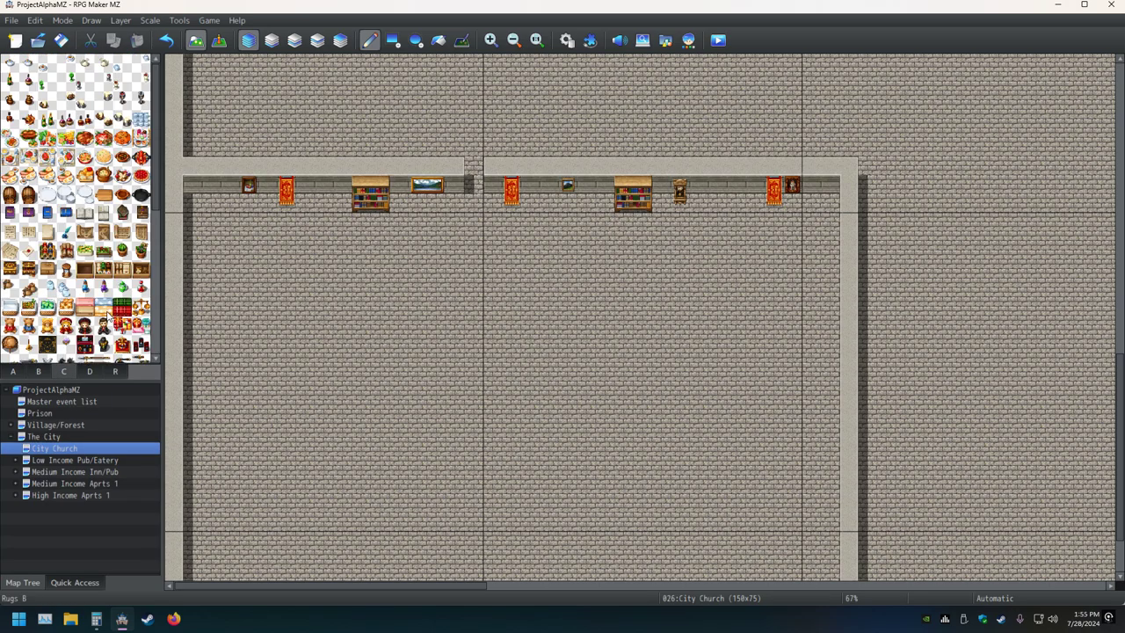
scroll(98, 298, down, 10)
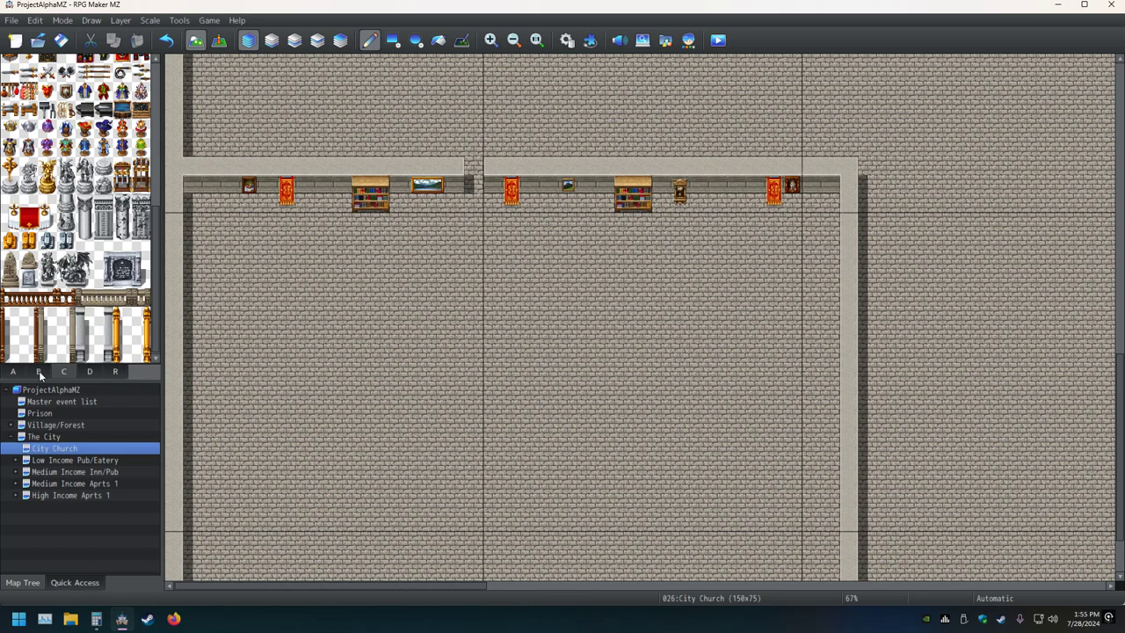
scroll(93, 299, up, 10)
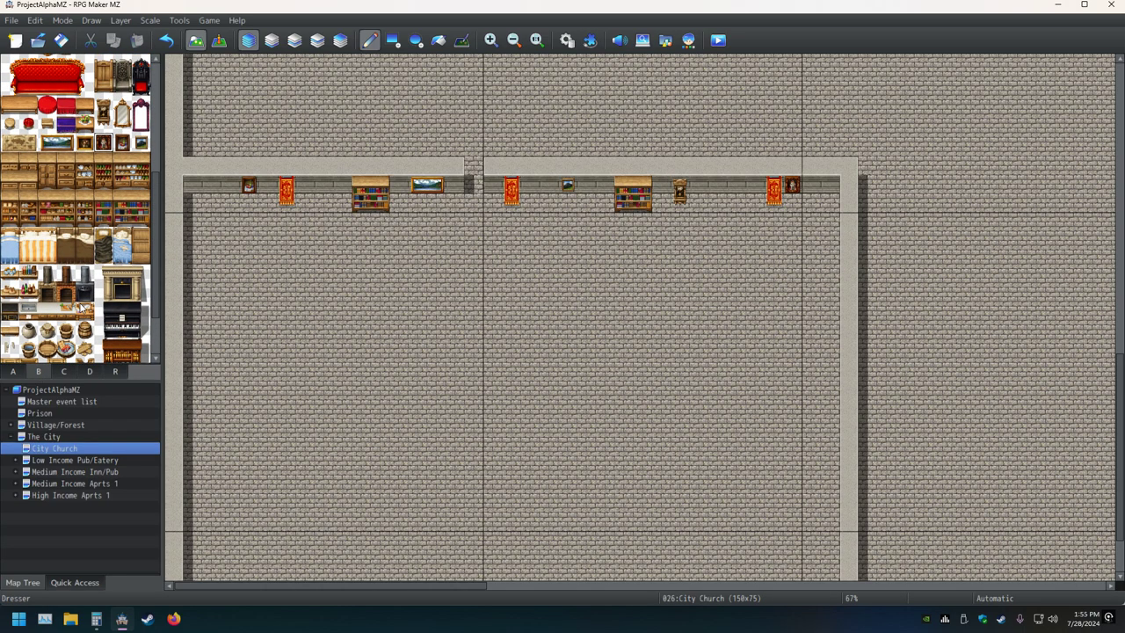
scroll(79, 306, up, 2)
scroll(79, 306, down, 2)
scroll(79, 306, up, 4)
scroll(79, 299, down, 12)
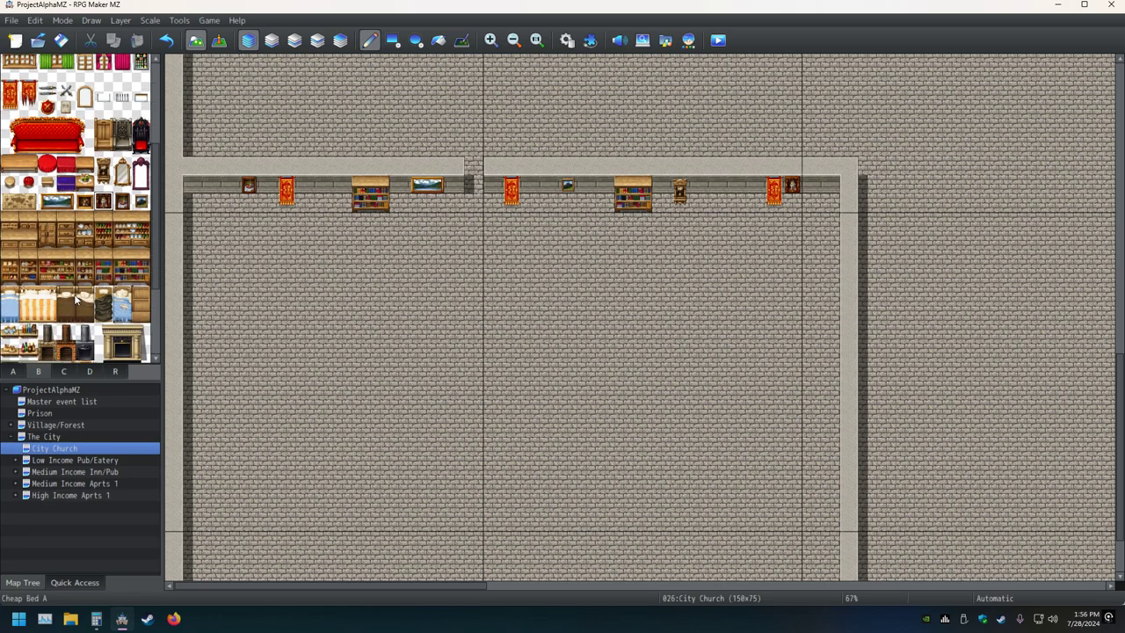
click(63, 371)
drag(59, 380, 57, 390)
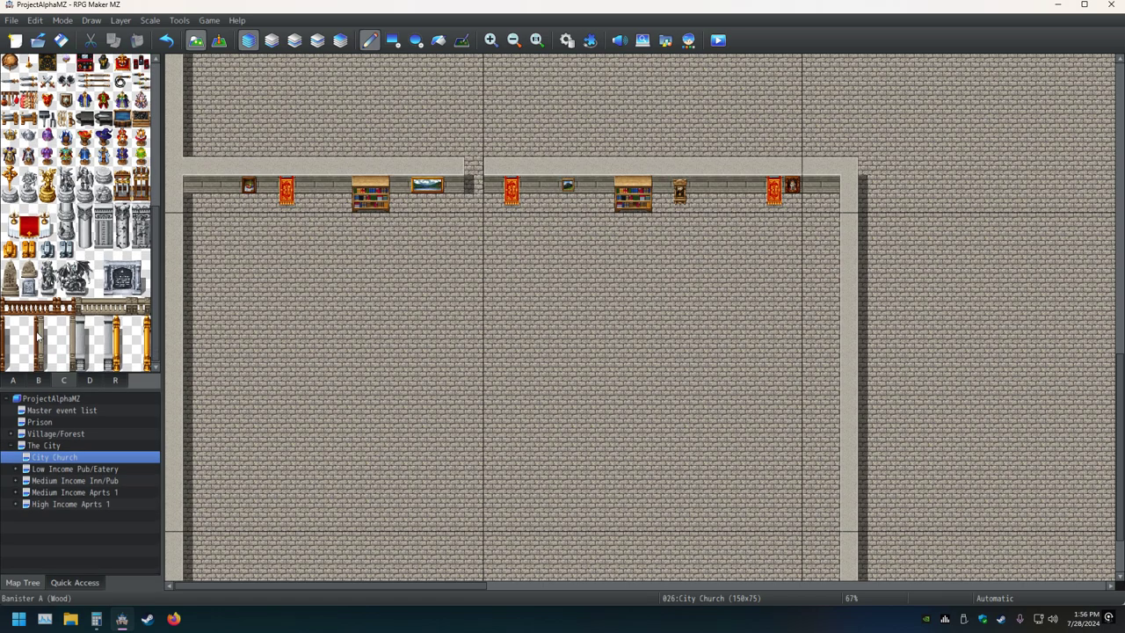
Step: Place one altar with a red cloth and candles a few tiles south of the lower-left room's doorway, undoing the misplaced copies
drag(51, 234, 11, 221)
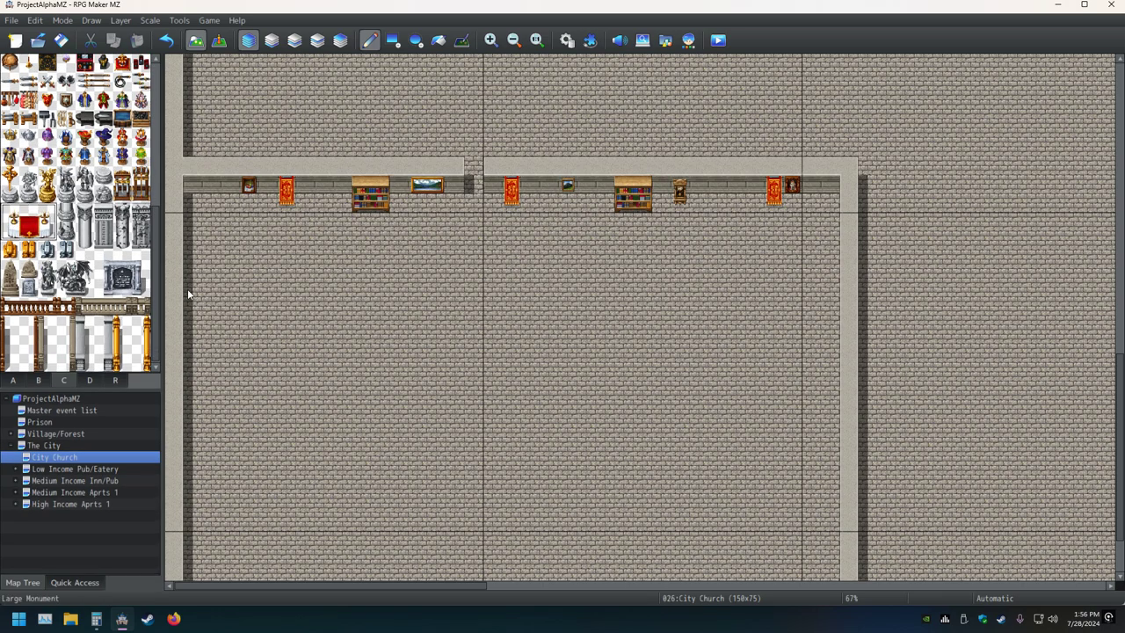
scroll(412, 351, down, 2)
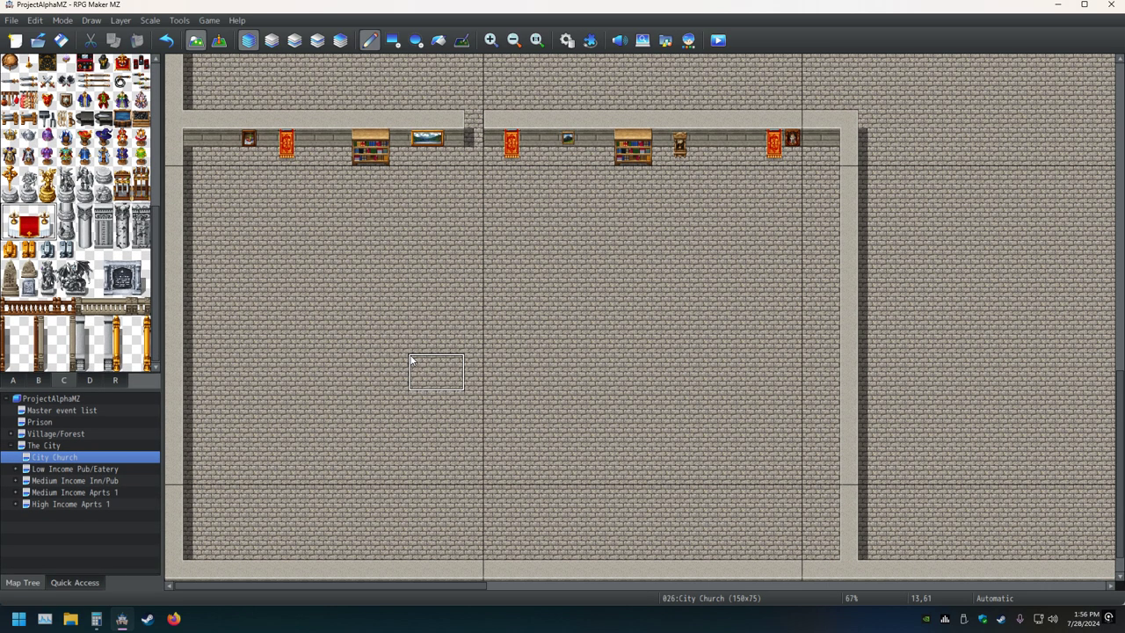
click(540, 209)
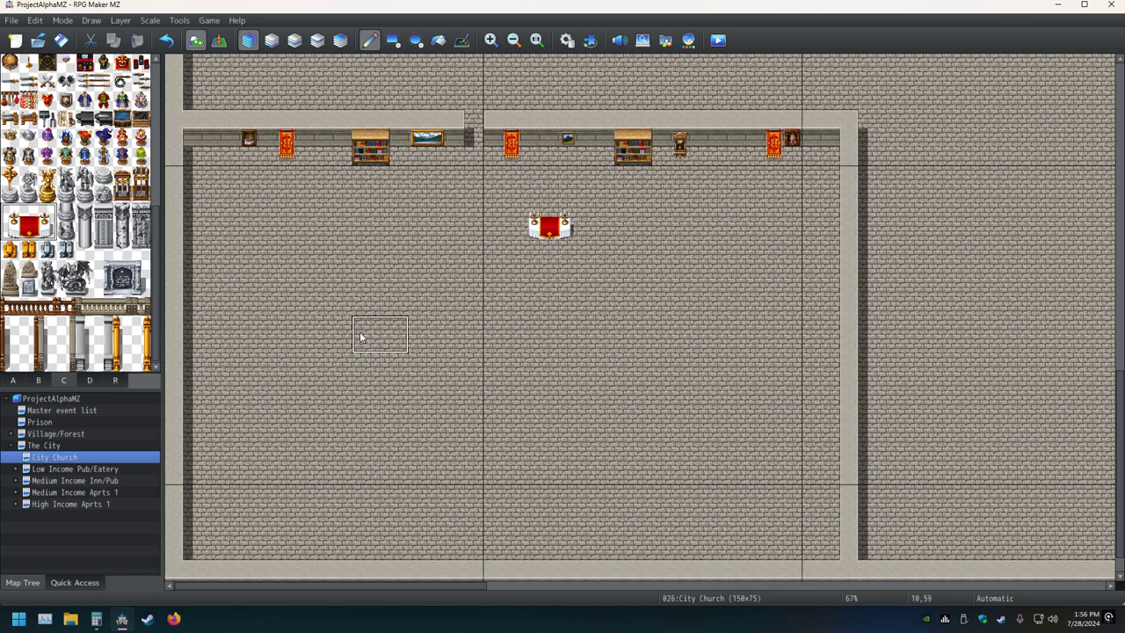
click(166, 39)
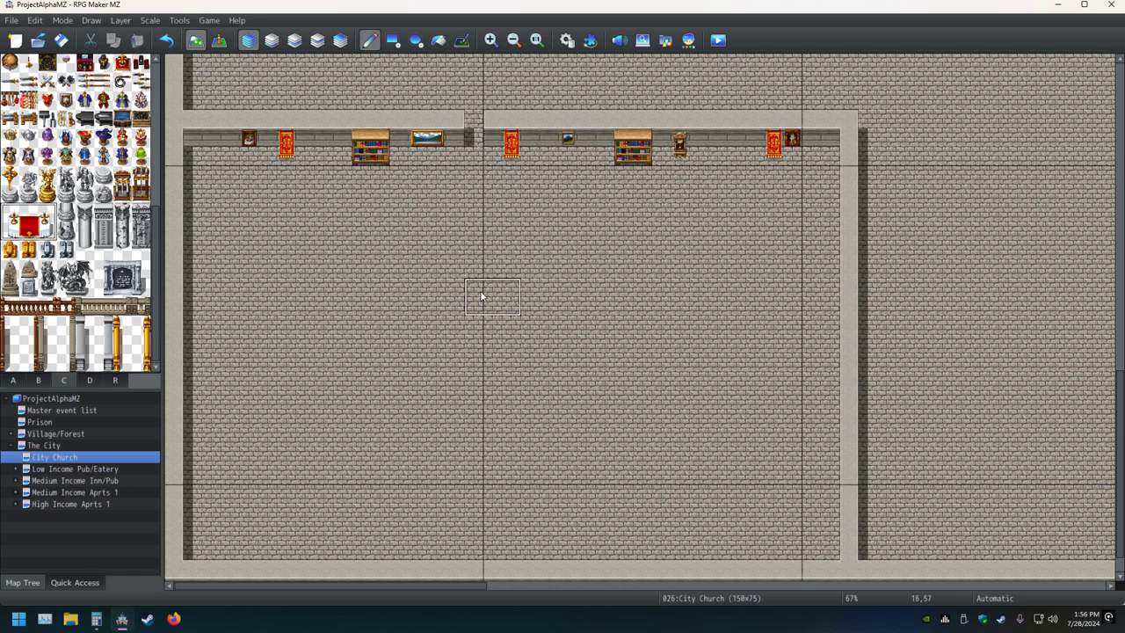
click(477, 235)
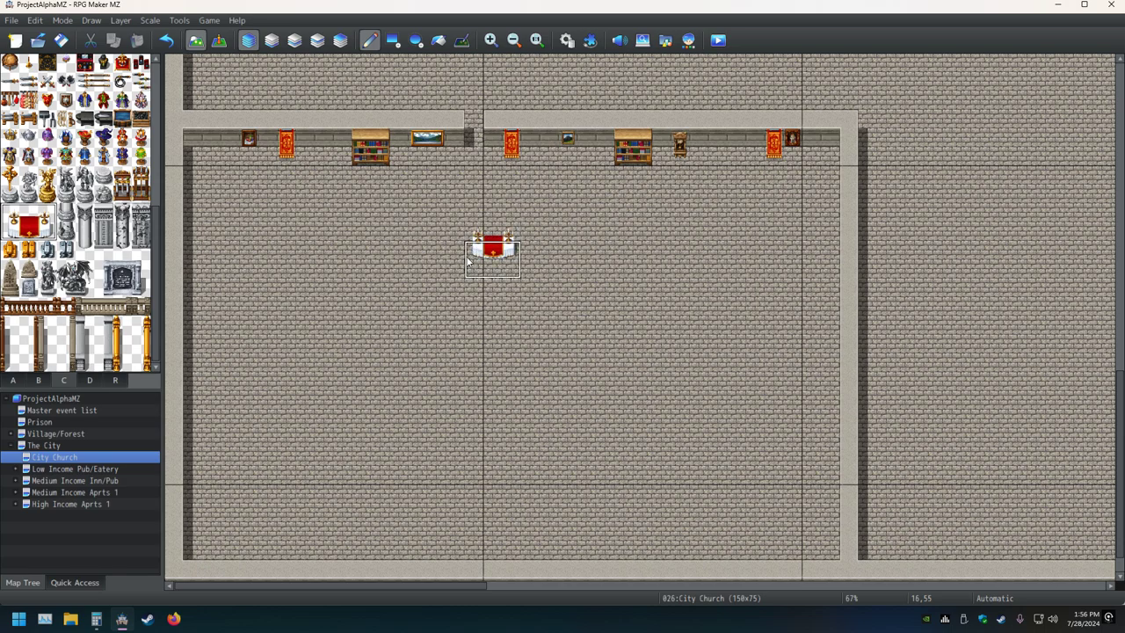
click(450, 278)
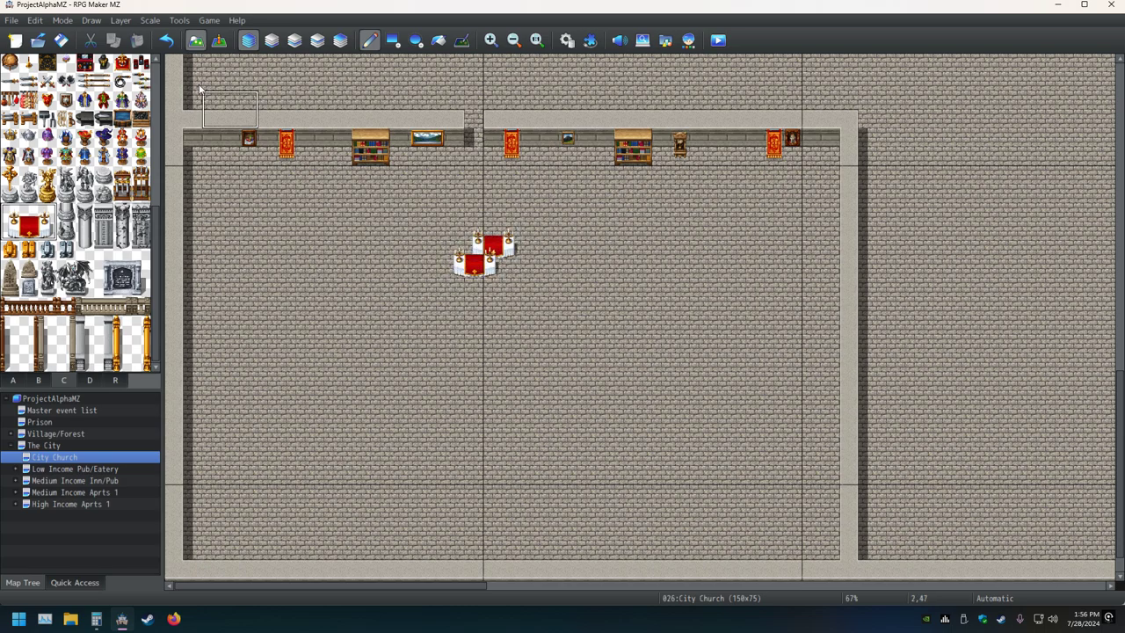
click(166, 41)
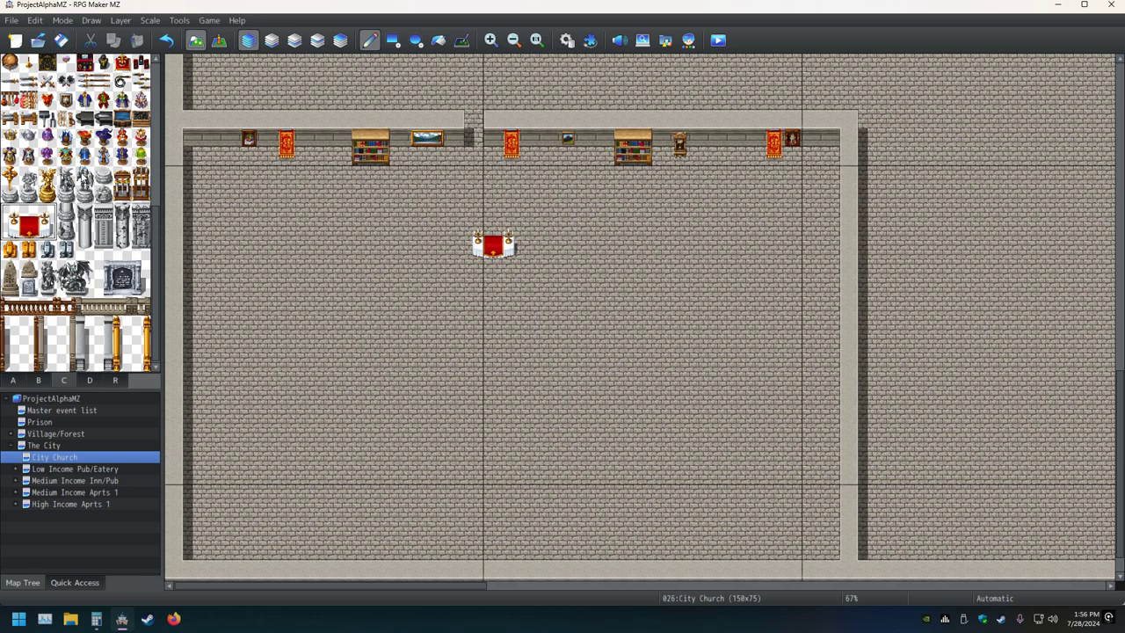
click(29, 250)
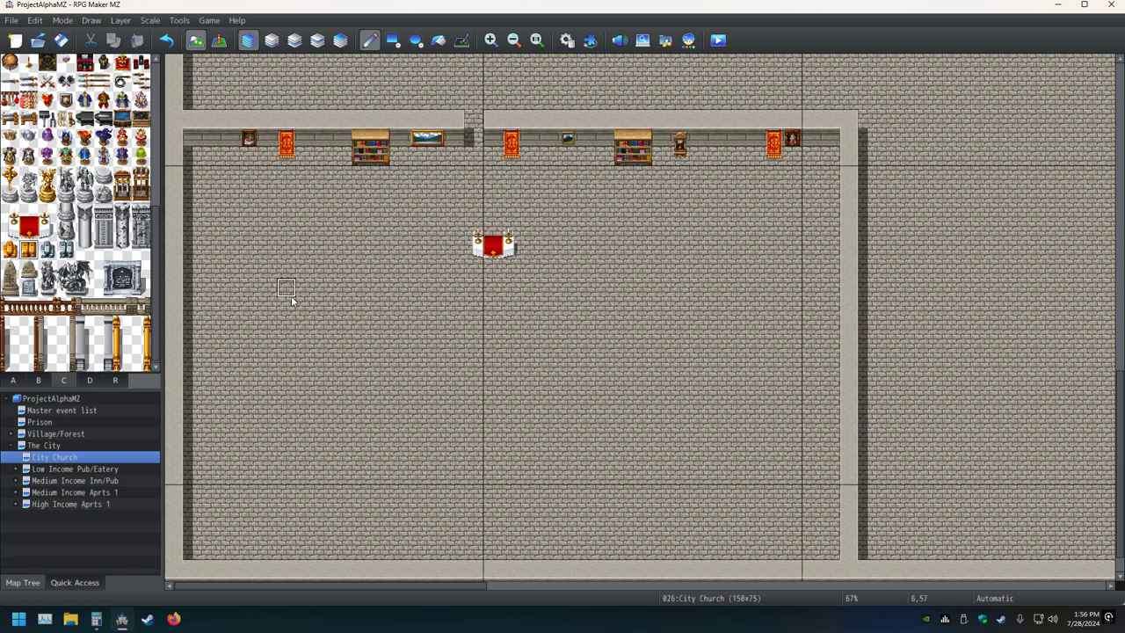
mouse_move(288, 289)
mouse_down()
mouse_move(295, 360)
mouse_move(714, 457)
mouse_move(587, 413)
mouse_move(563, 352)
mouse_move(378, 301)
mouse_up()
click(165, 40)
drag(343, 232, 436, 309)
click(165, 39)
Step: Place a stone statue in the western corner of the lower-left room's back wall and a golden Church Symbol in the eastern corner
drag(85, 199, 85, 176)
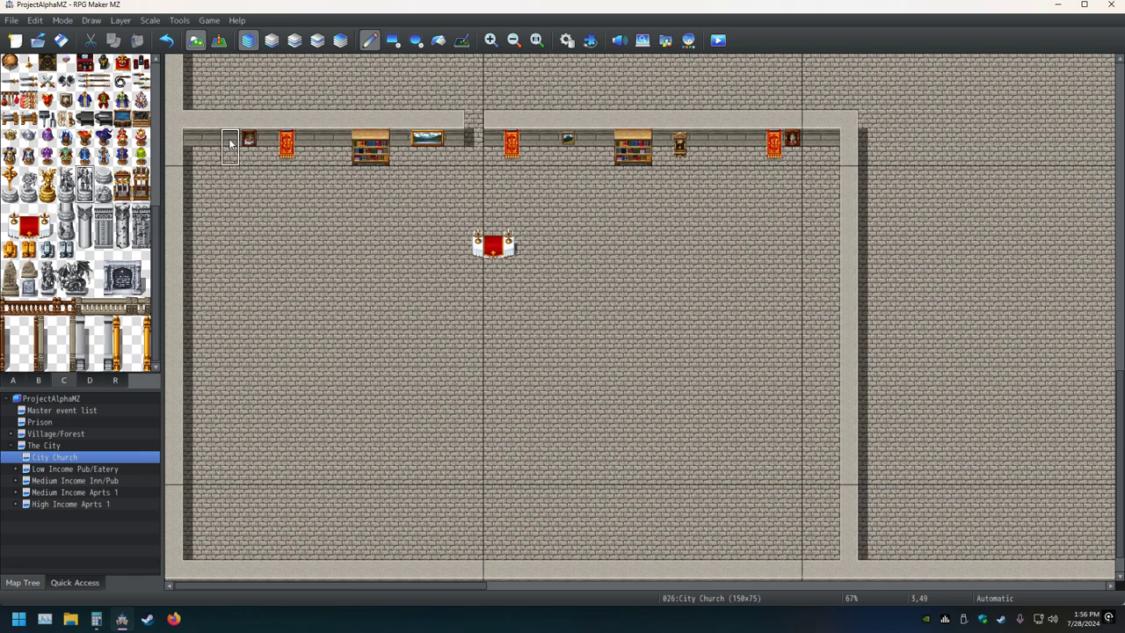
click(191, 143)
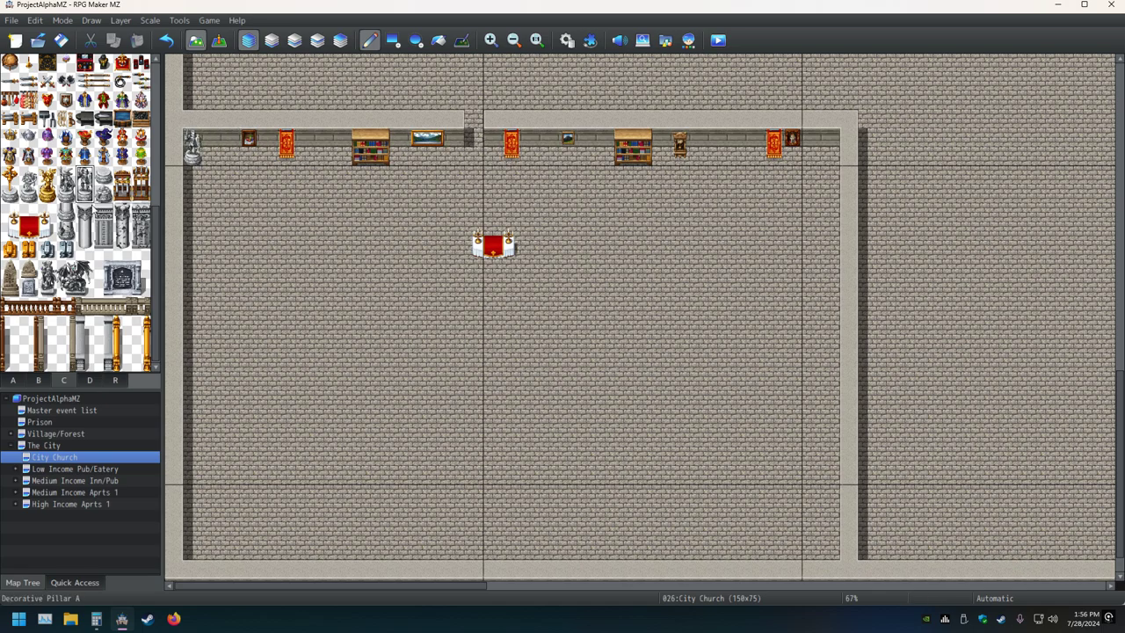
drag(11, 195, 11, 174)
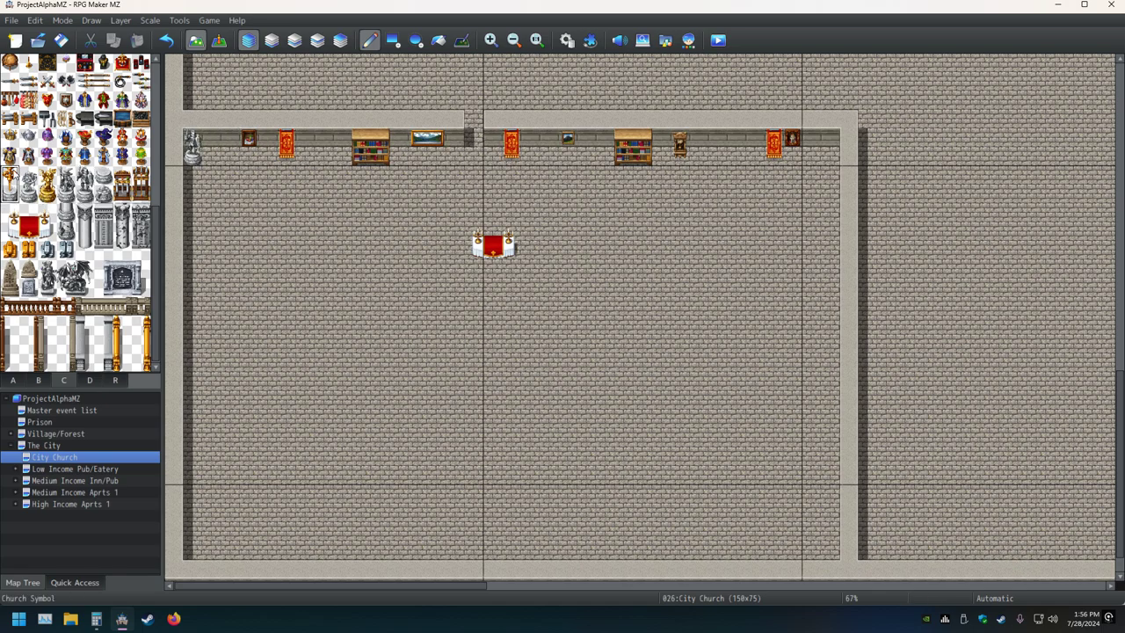
click(830, 154)
scroll(159, 207, up, 3)
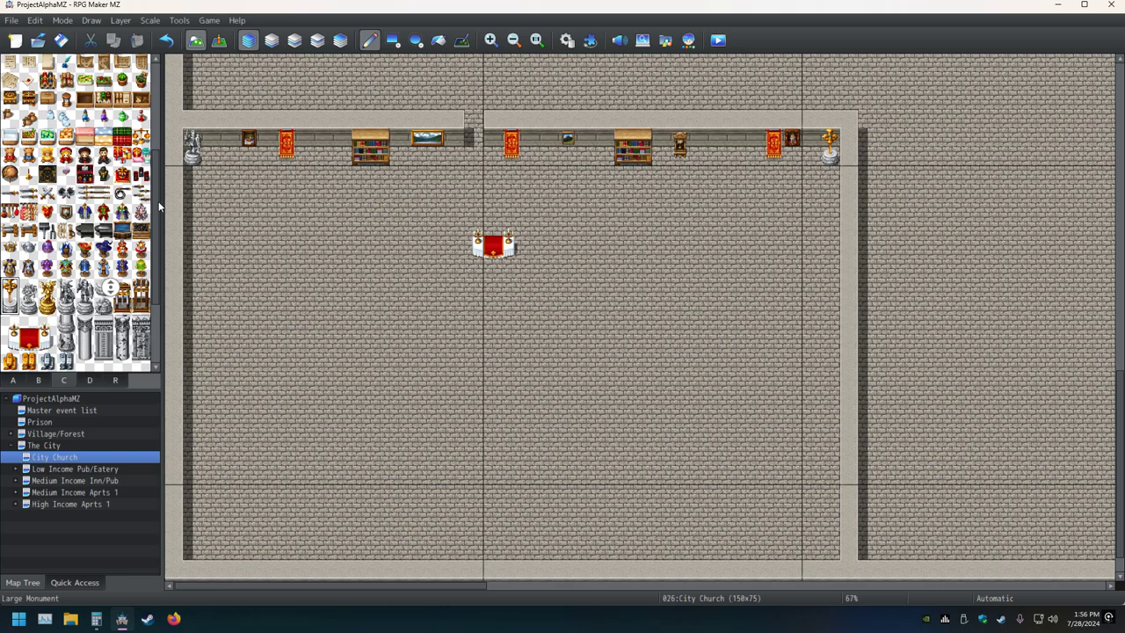
Step: Place a golden Church Symbol against the upper-left room's back wall, just east of the clock, and save the project
scroll(106, 176, down, 3)
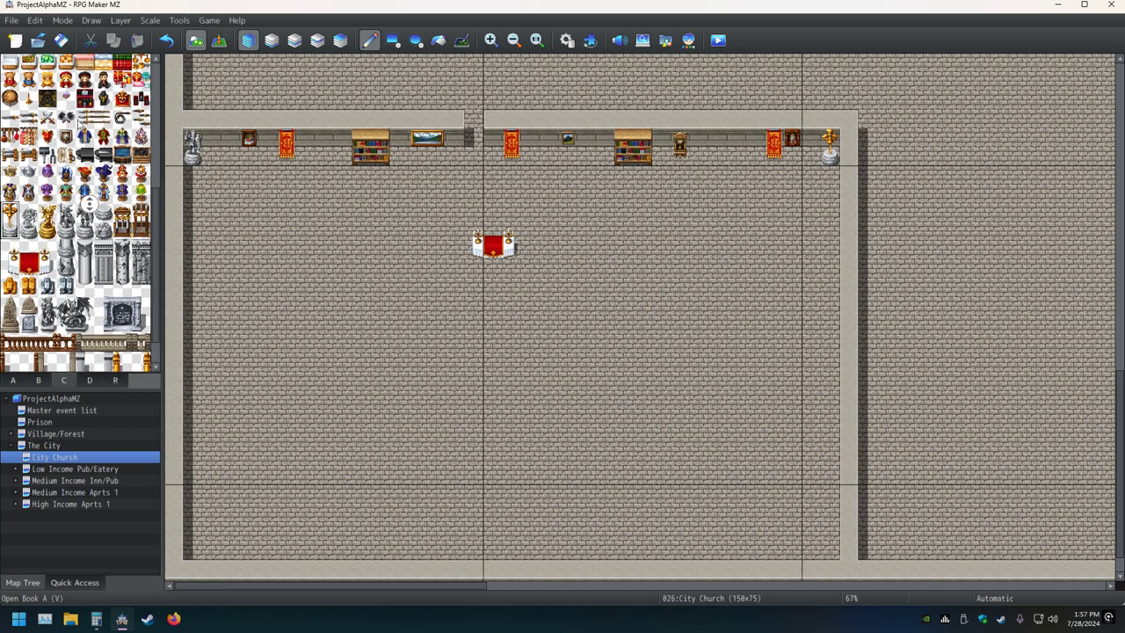
scroll(81, 128, up, 2)
middle_click(327, 334)
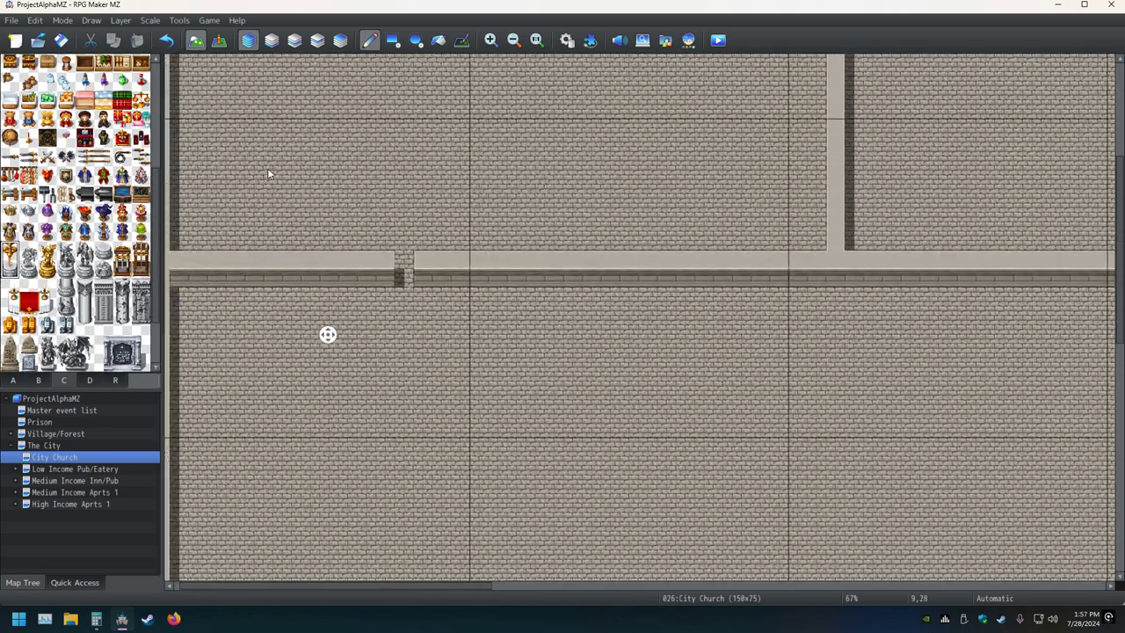
middle_click(270, 189)
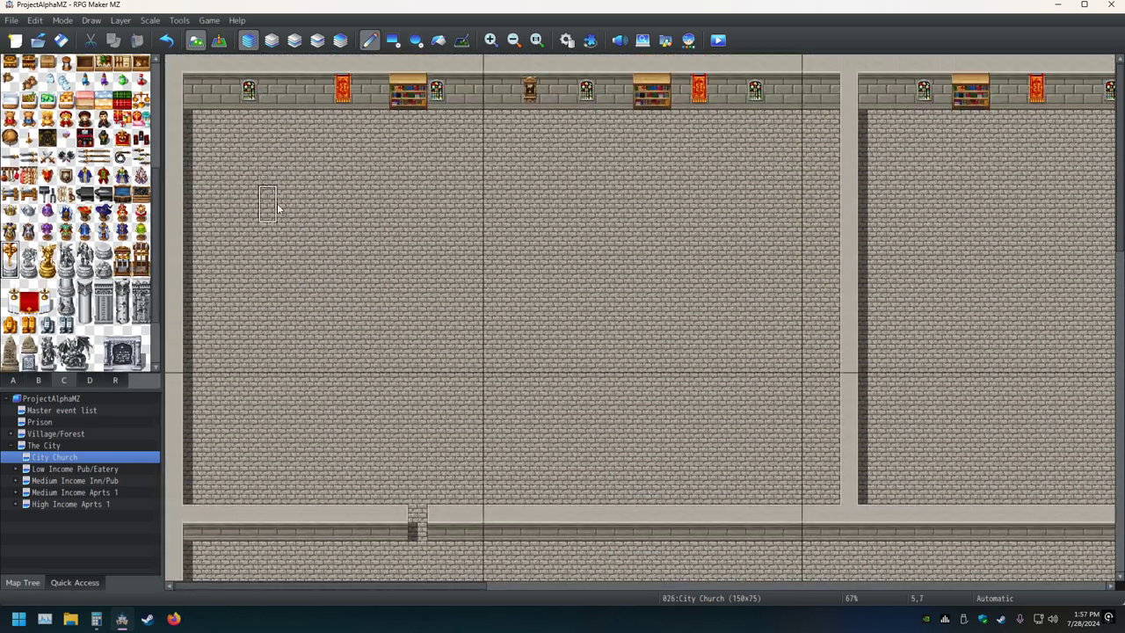
click(547, 102)
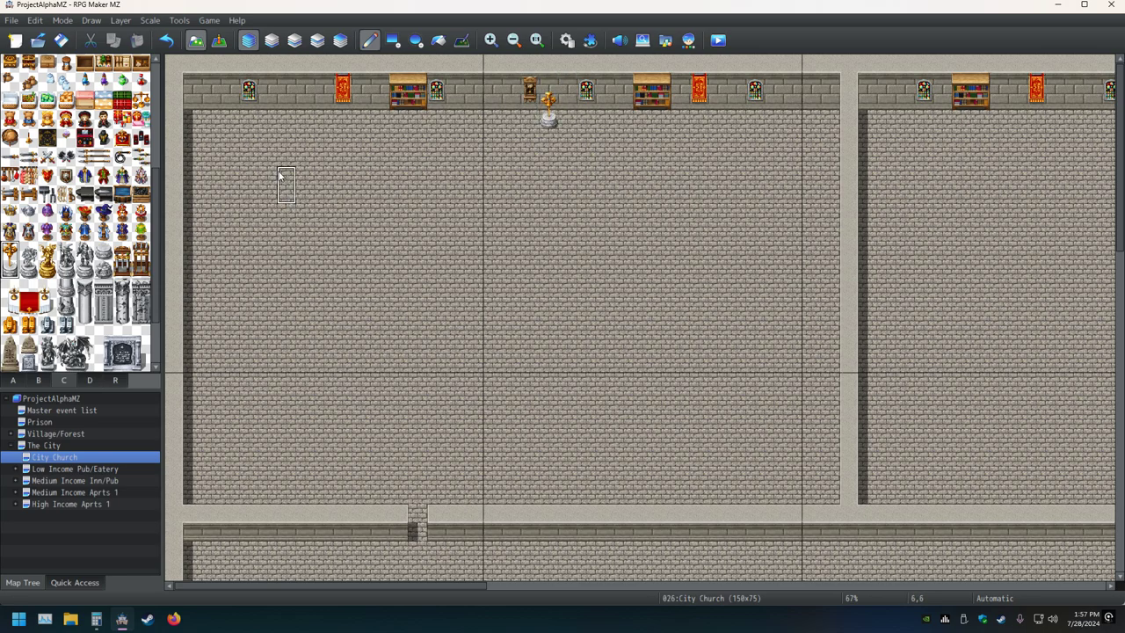
click(61, 40)
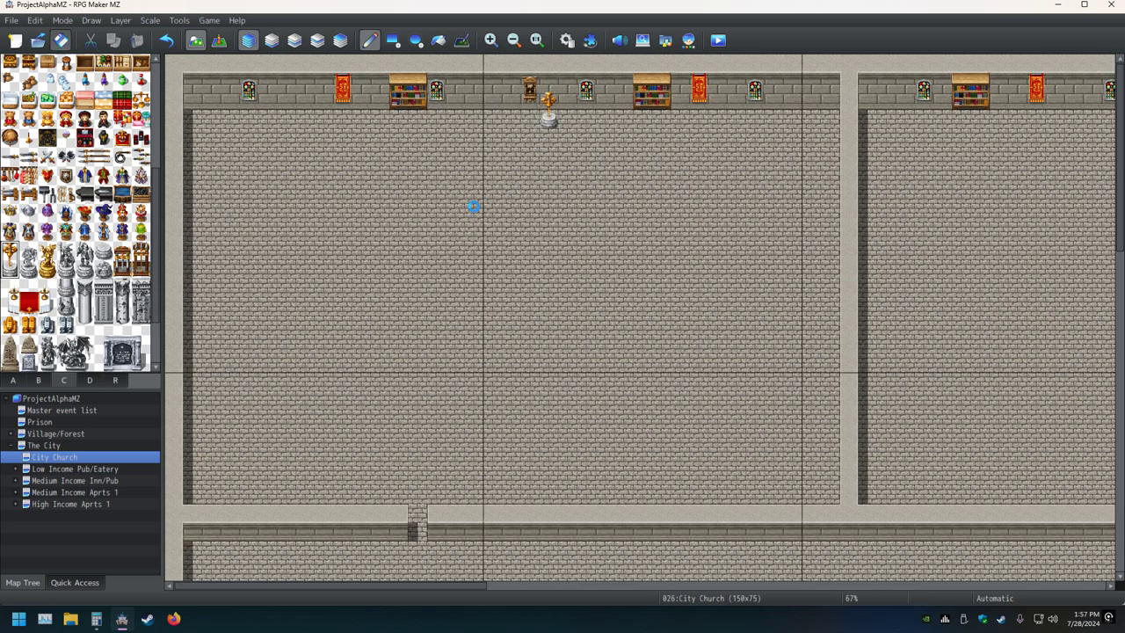
Step: In the second upper room, place a Church Symbol between the western bookshelf and tapestry, and a Statue A just west of the clock
middle_click(499, 282)
middle_click(768, 251)
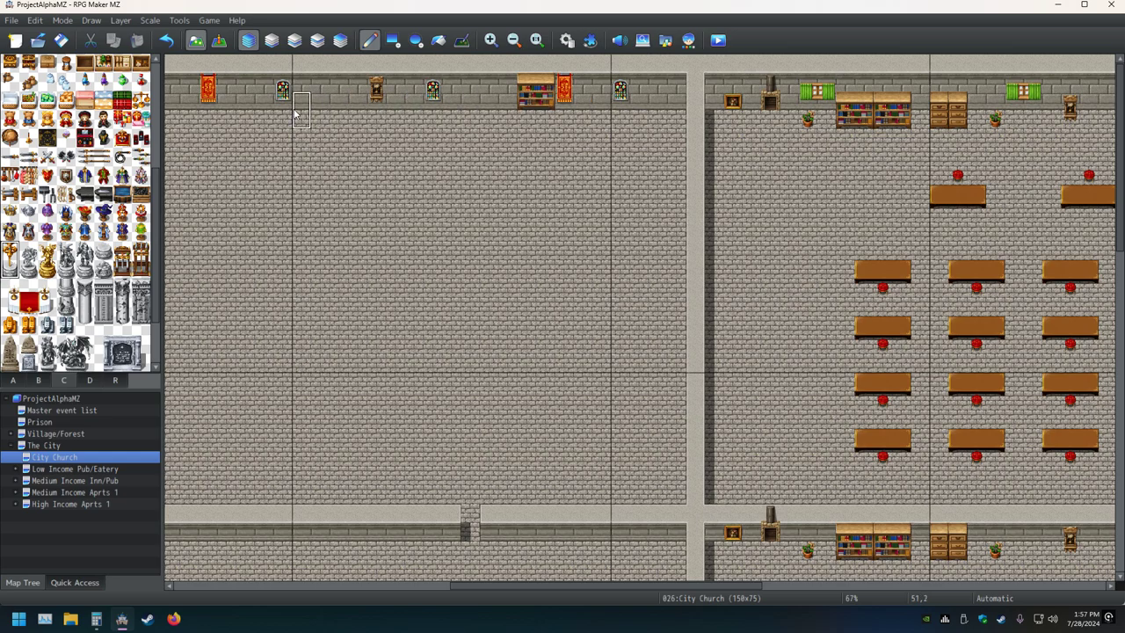
scroll(295, 112, left, 3)
click(267, 92)
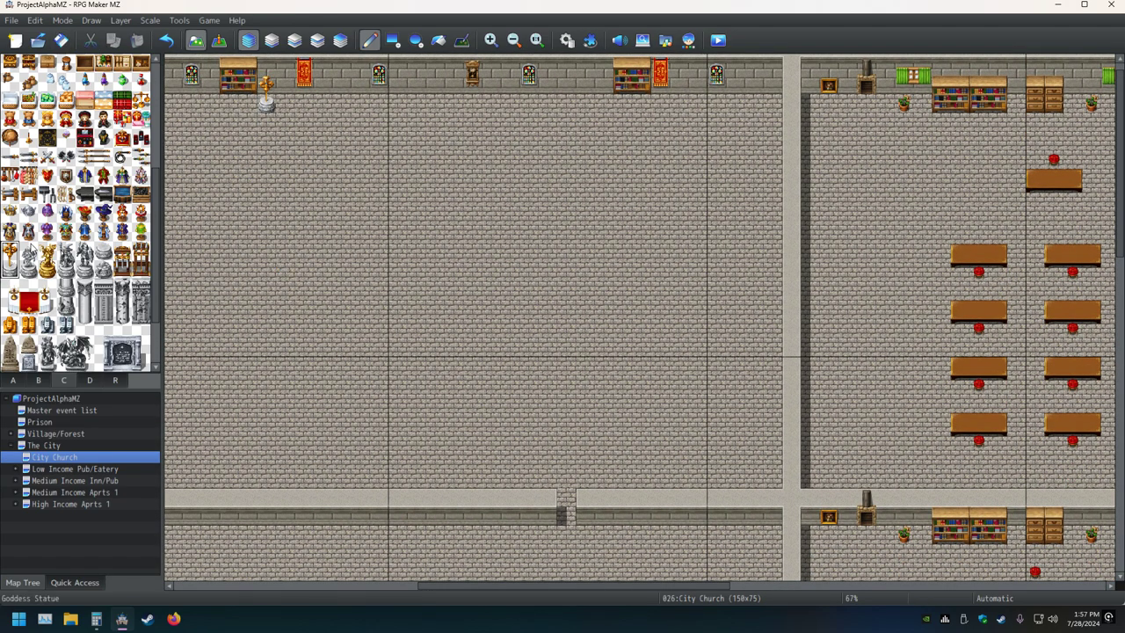
click(66, 259)
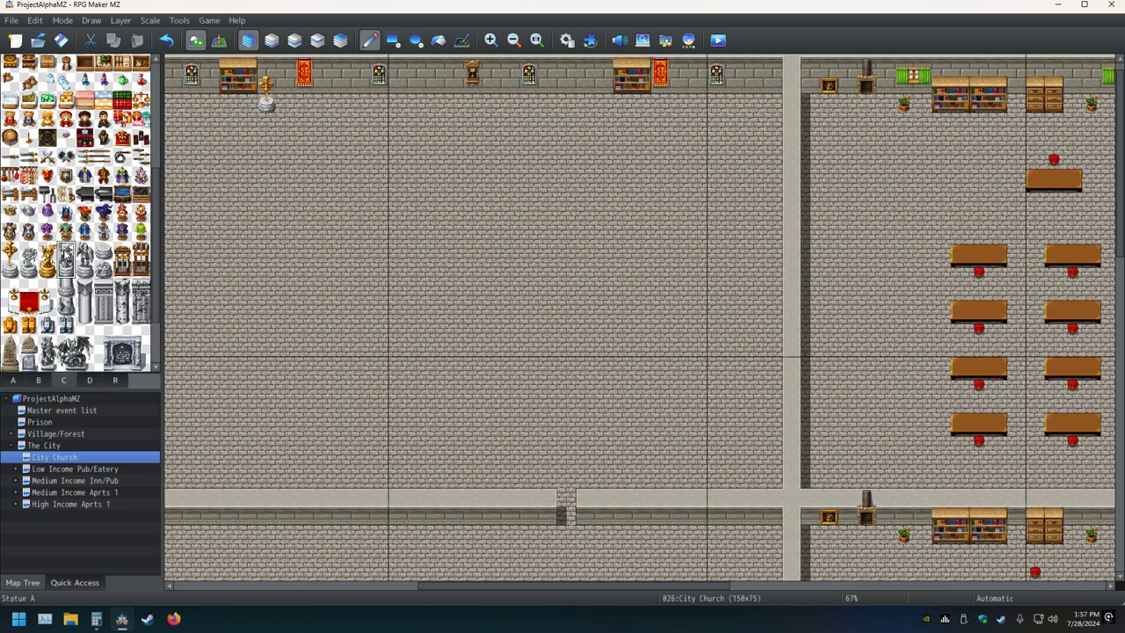
click(453, 103)
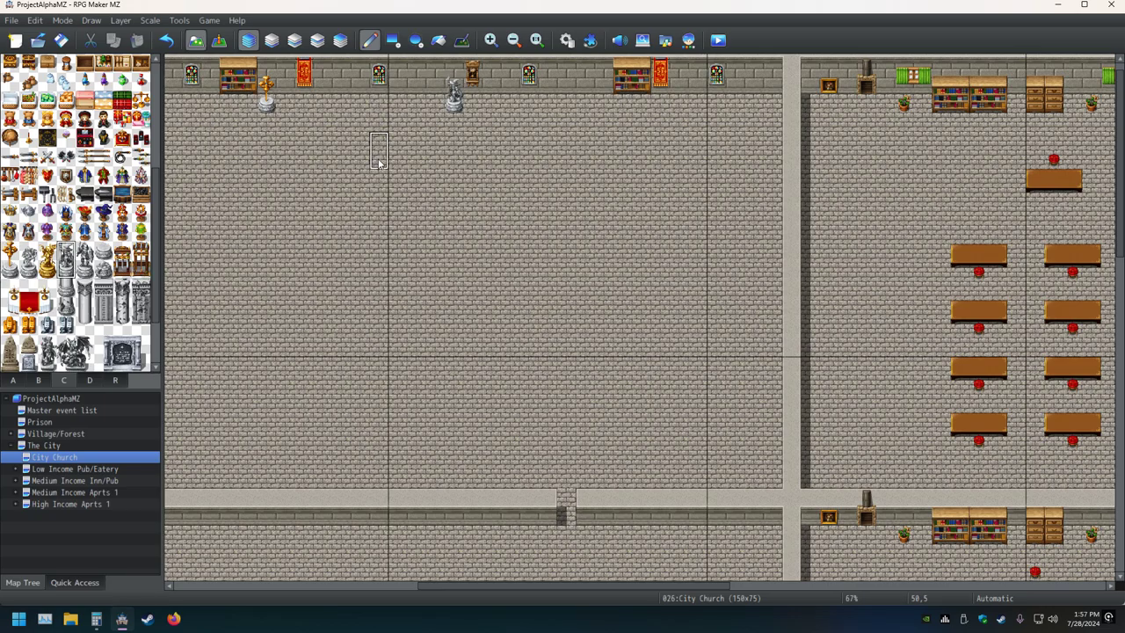
Step: Place a Goddess Statue against the upper-left room's back wall, just west of the westernmost window
mouse_move(633, 181)
middle_down()
mouse_move(490, 202)
mouse_move(455, 161)
mouse_move(434, 174)
middle_up()
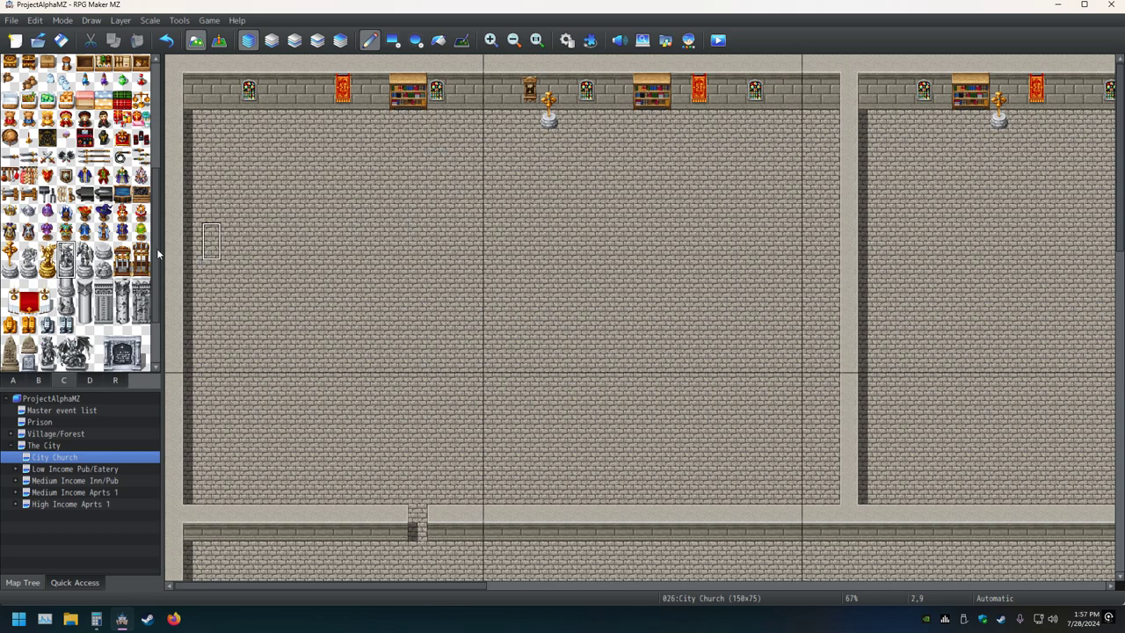
click(28, 261)
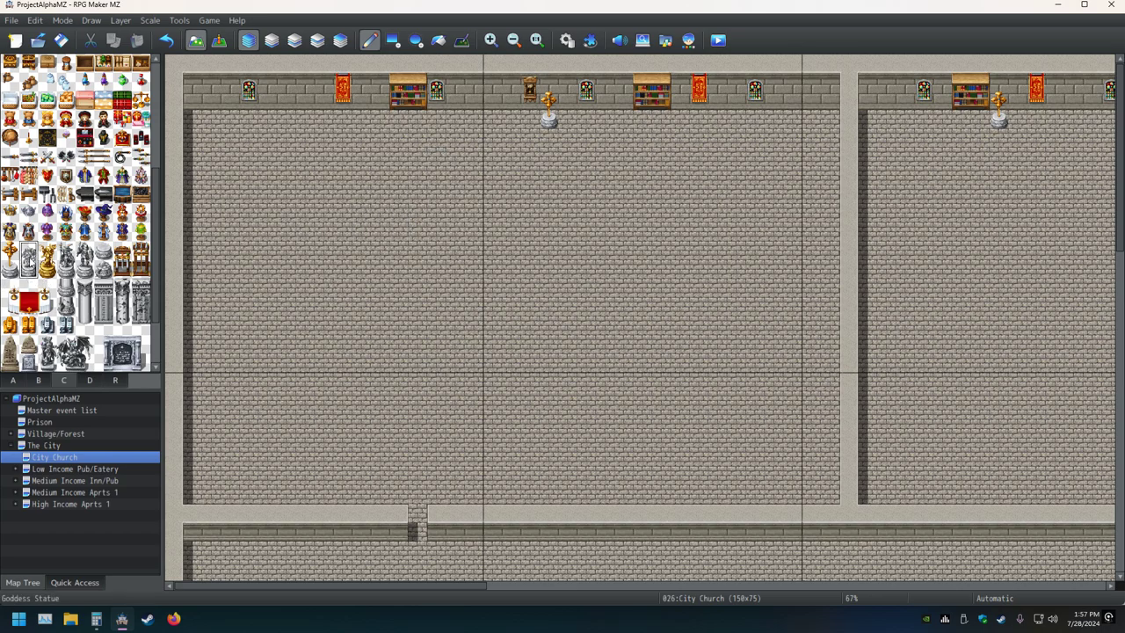
click(228, 110)
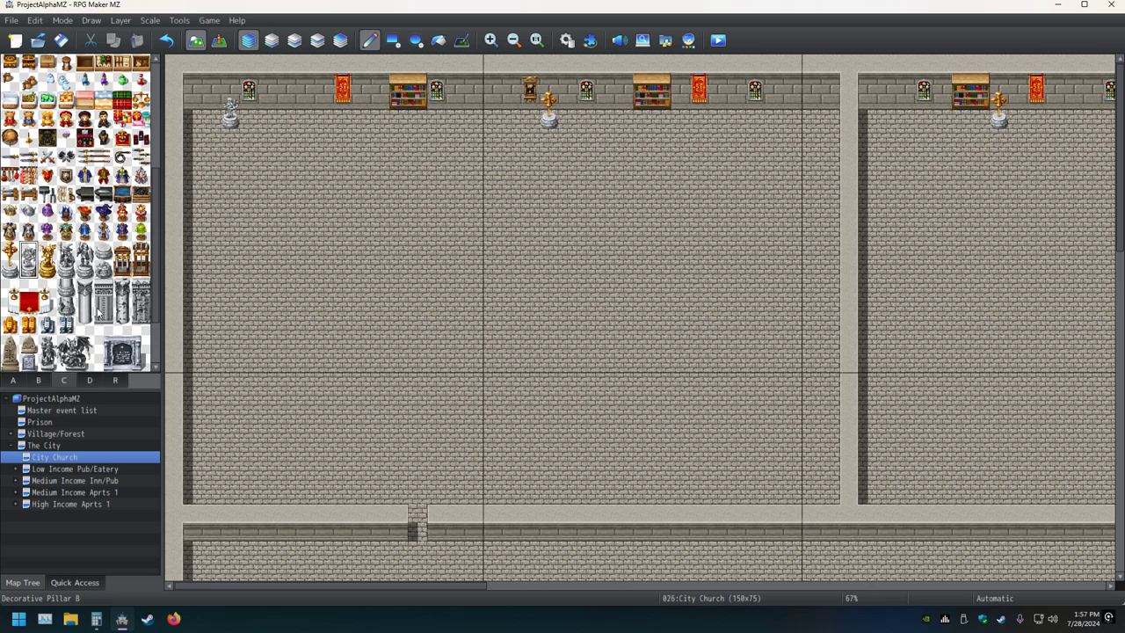
Step: Place Monument A east of the westernmost window in the upper-left room, in the second upper room, and beside the lower-left room's western statue
scroll(88, 313, down, 2)
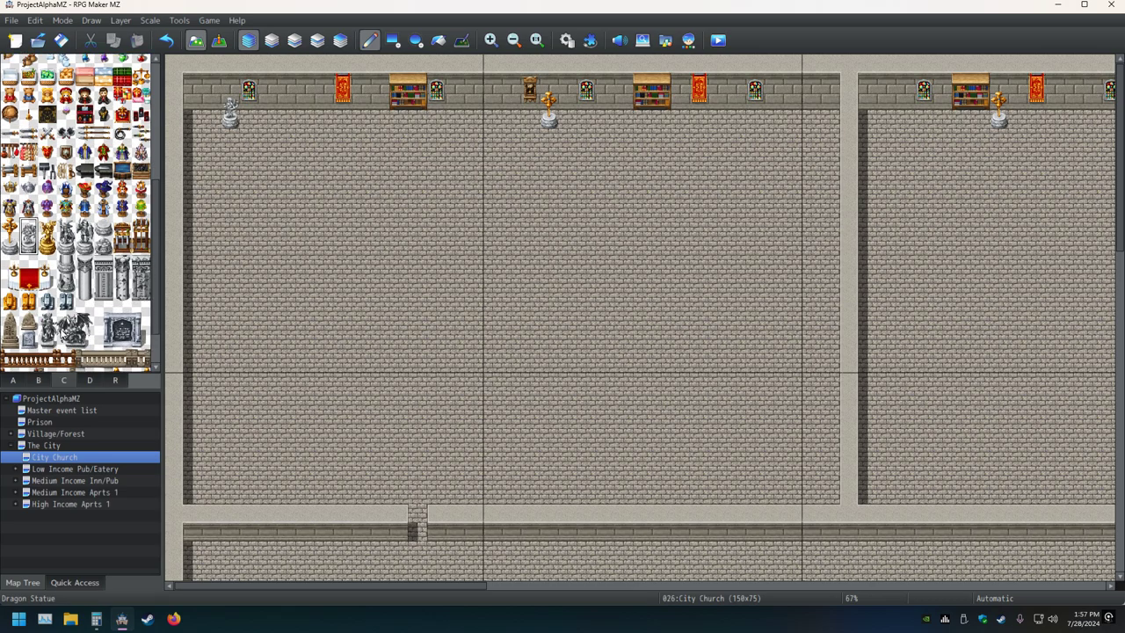
click(24, 342)
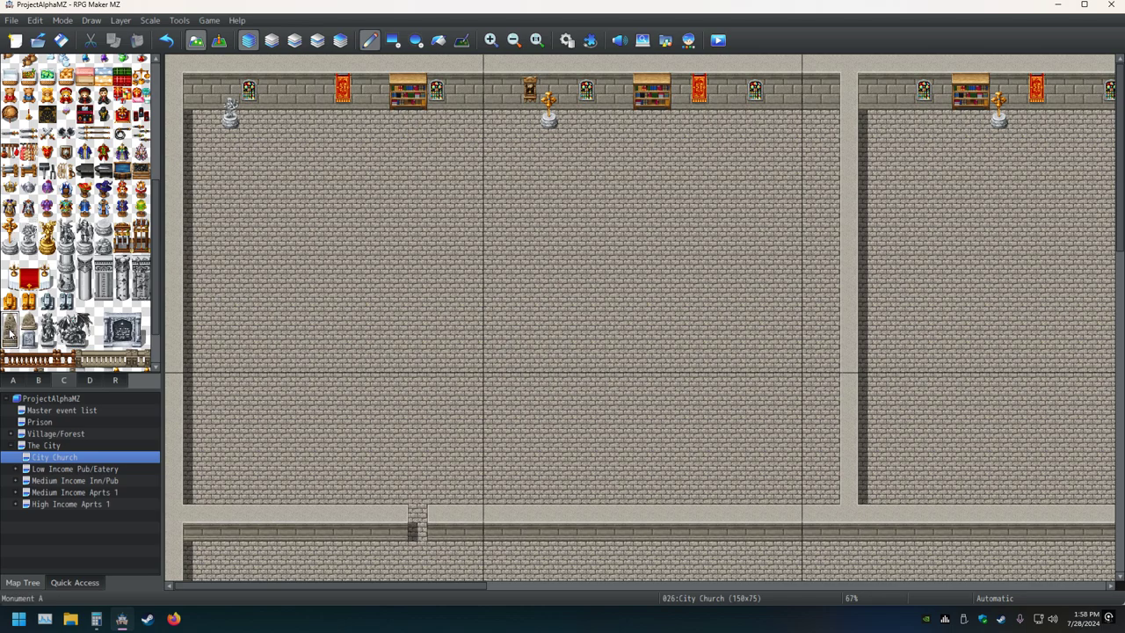
click(9, 329)
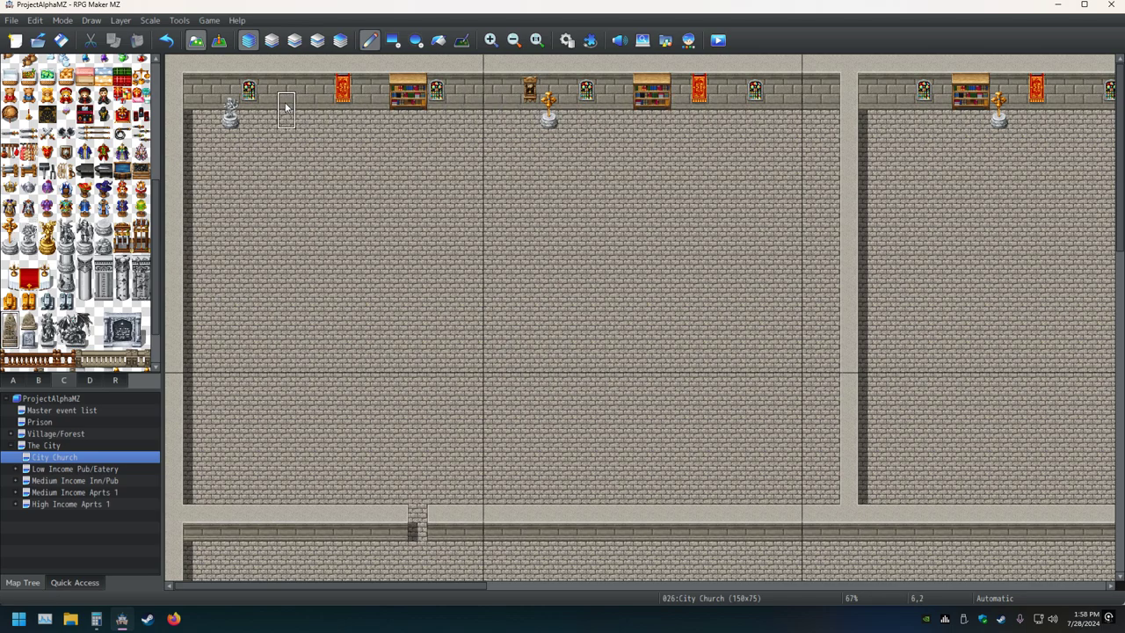
middle_drag(351, 199, 606, 105)
mouse_move(553, 195)
middle_down()
mouse_move(775, 202)
mouse_move(553, 195)
middle_up()
middle_drag(562, 143, 463, 201)
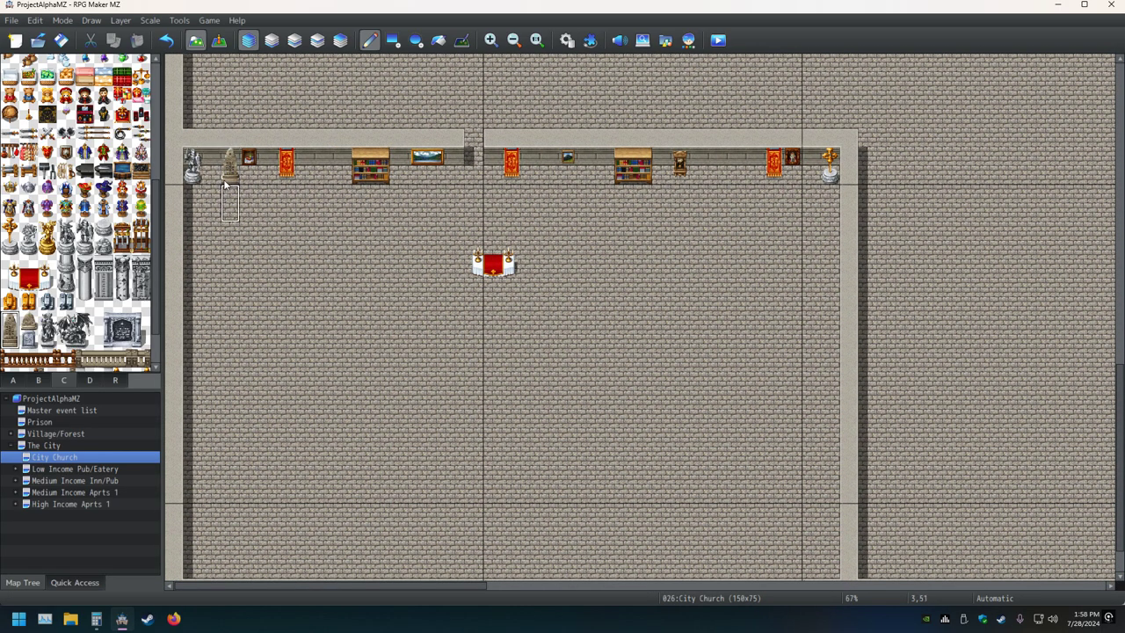
click(233, 161)
key(ctrl+z)
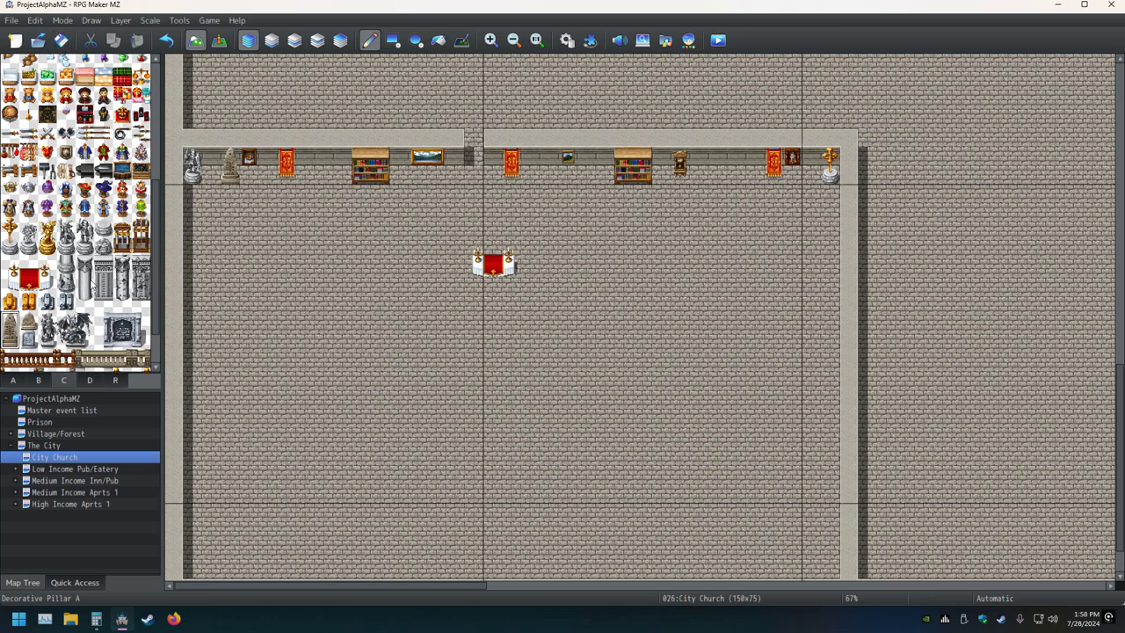
Step: Switch to Firefox, open the bookmarked Add text to image page on imageonline.co, and look through its descriptions and tool lists
click(173, 618)
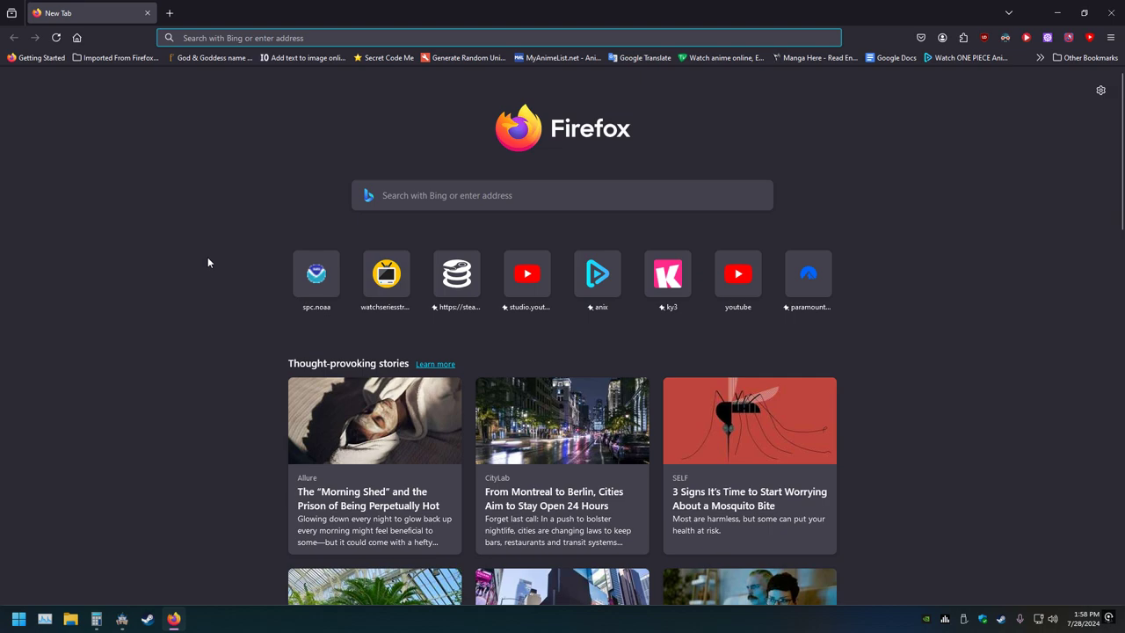
click(303, 57)
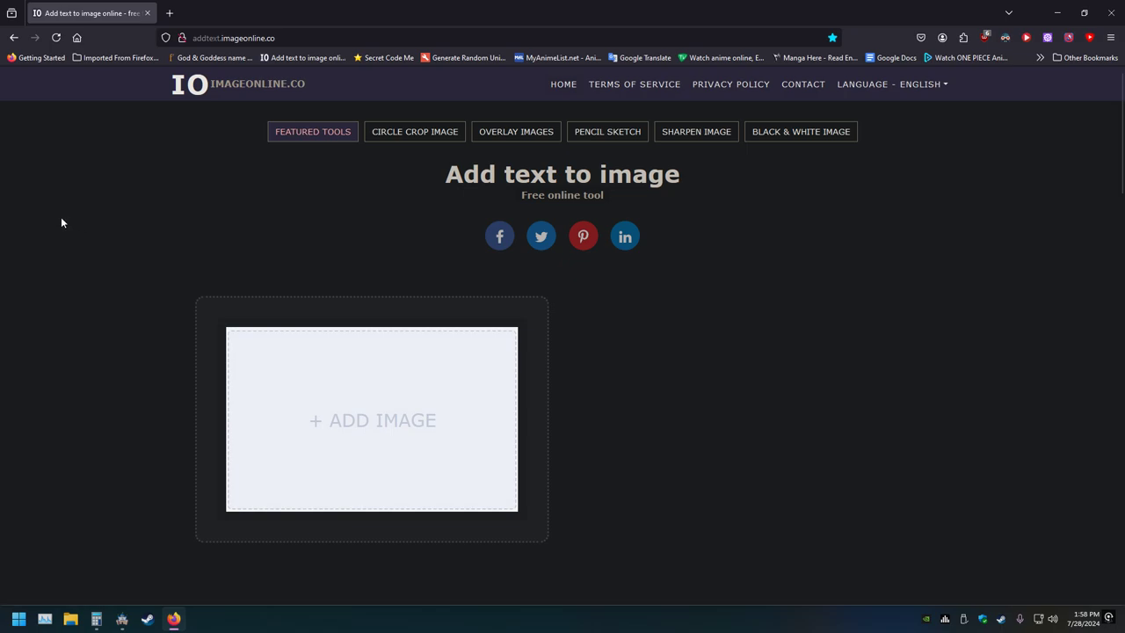
scroll(64, 222, down, 3)
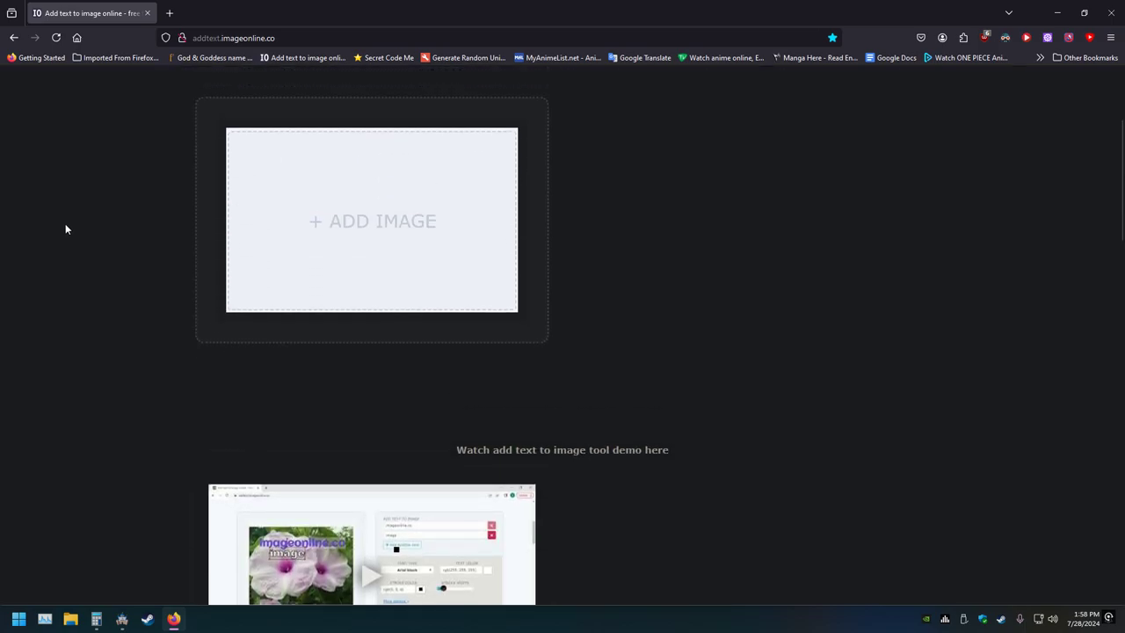
scroll(65, 223, down, 5)
scroll(63, 211, up, 5)
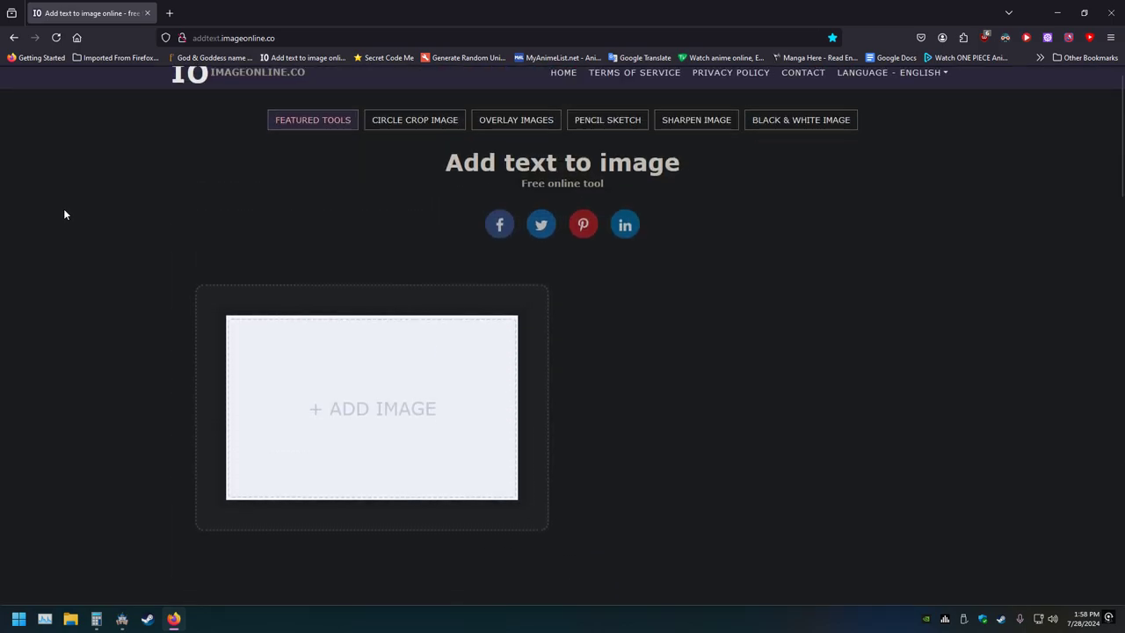
scroll(63, 211, down, 5)
scroll(64, 208, down, 10)
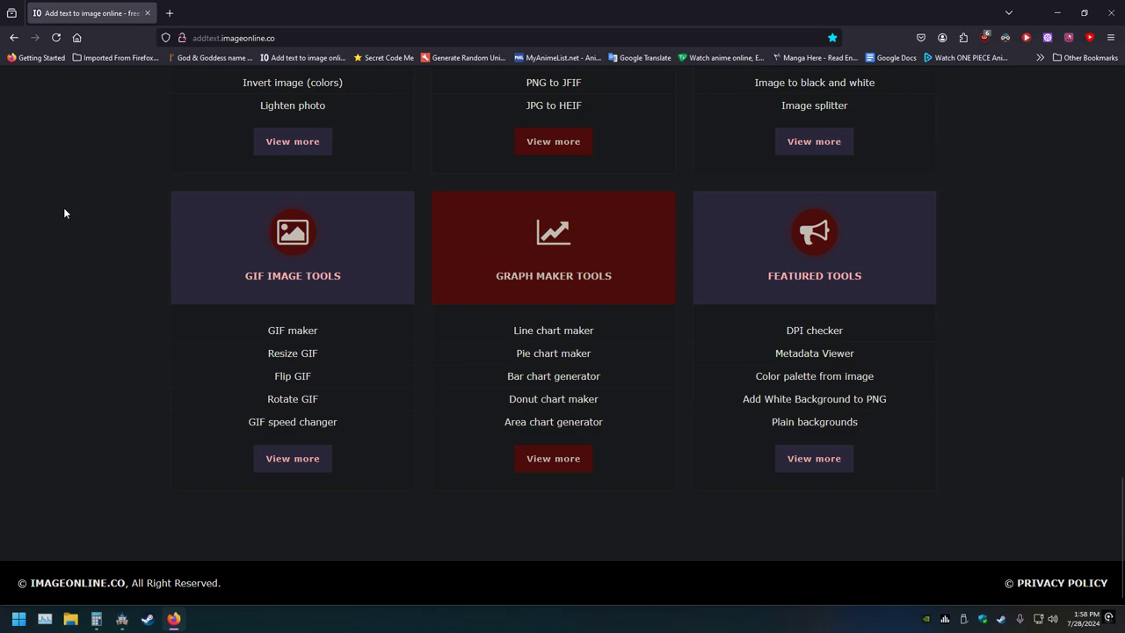
scroll(63, 208, up, 3)
scroll(63, 212, up, 5)
scroll(64, 212, down, 8)
scroll(64, 213, up, 6)
scroll(64, 213, down, 6)
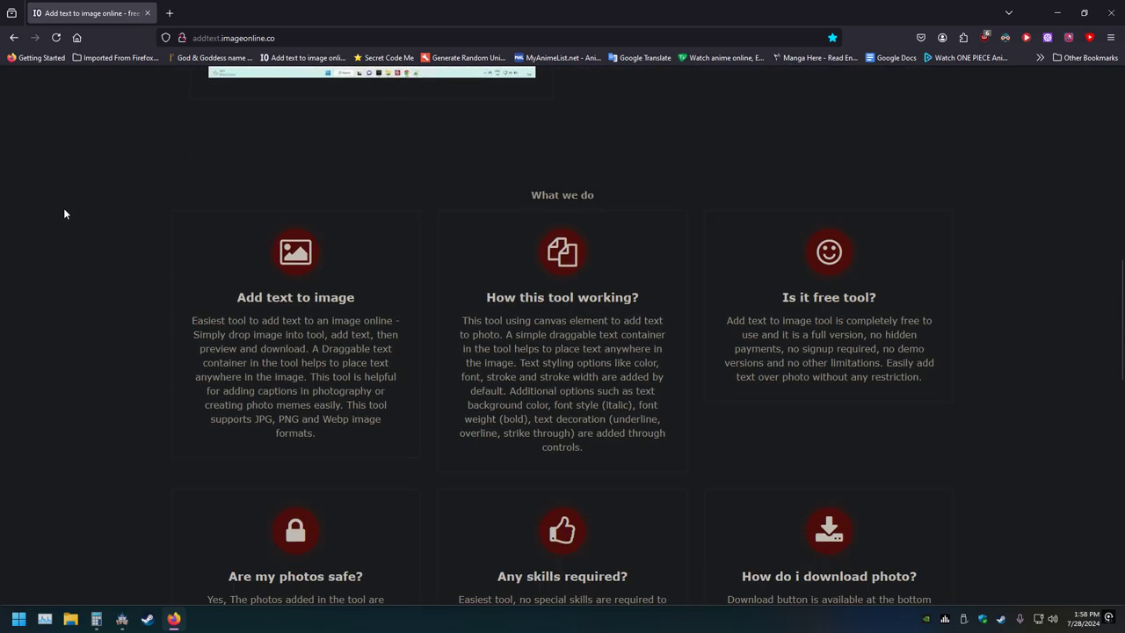
scroll(65, 213, up, 5)
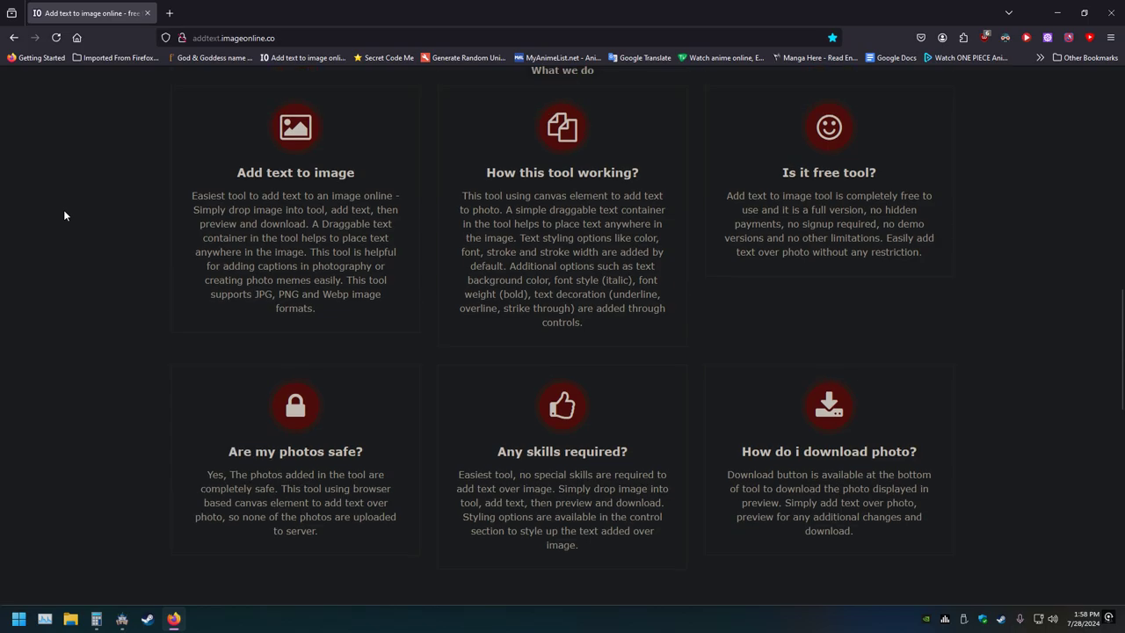
scroll(65, 214, up, 3)
scroll(64, 212, down, 8)
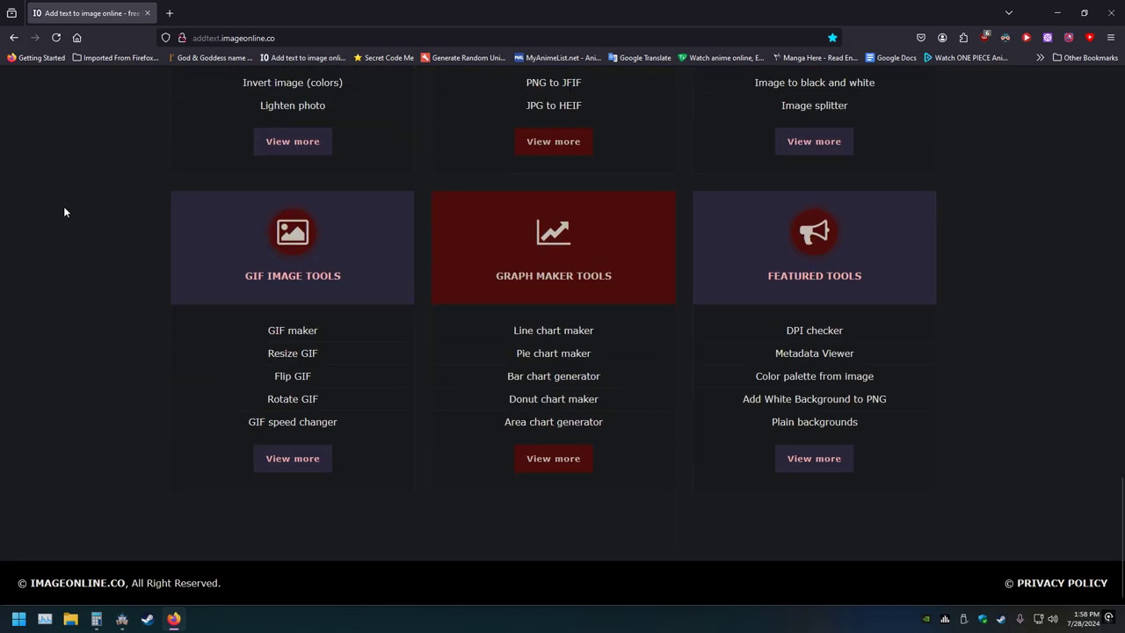
scroll(64, 212, up, 10)
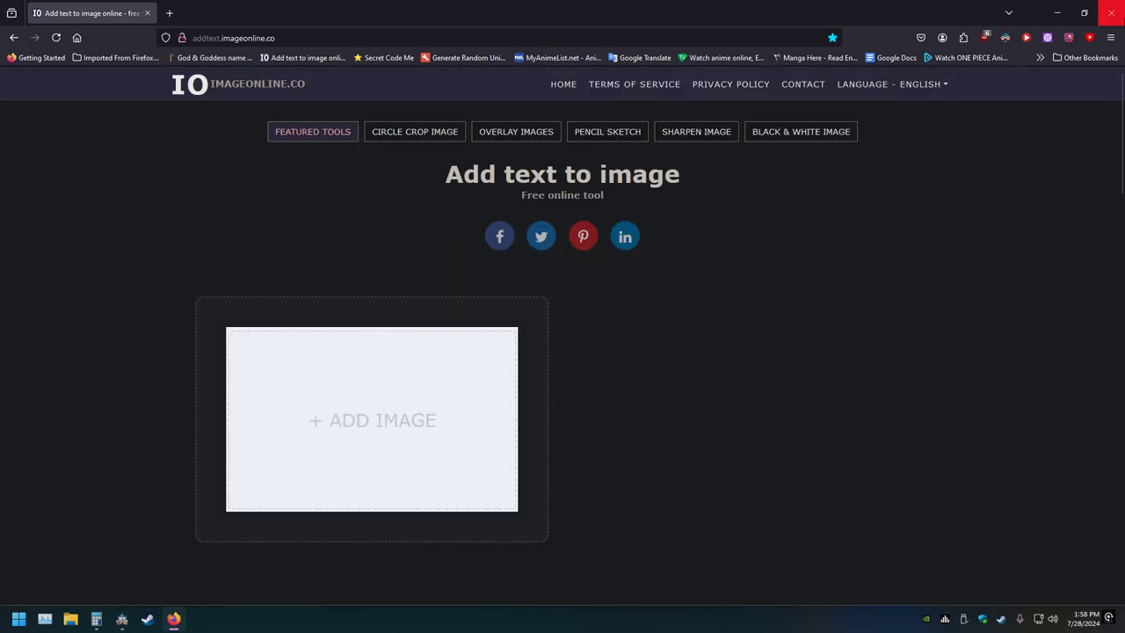
Step: Return to RPG Maker MZ and save the project
key(alt+Tab)
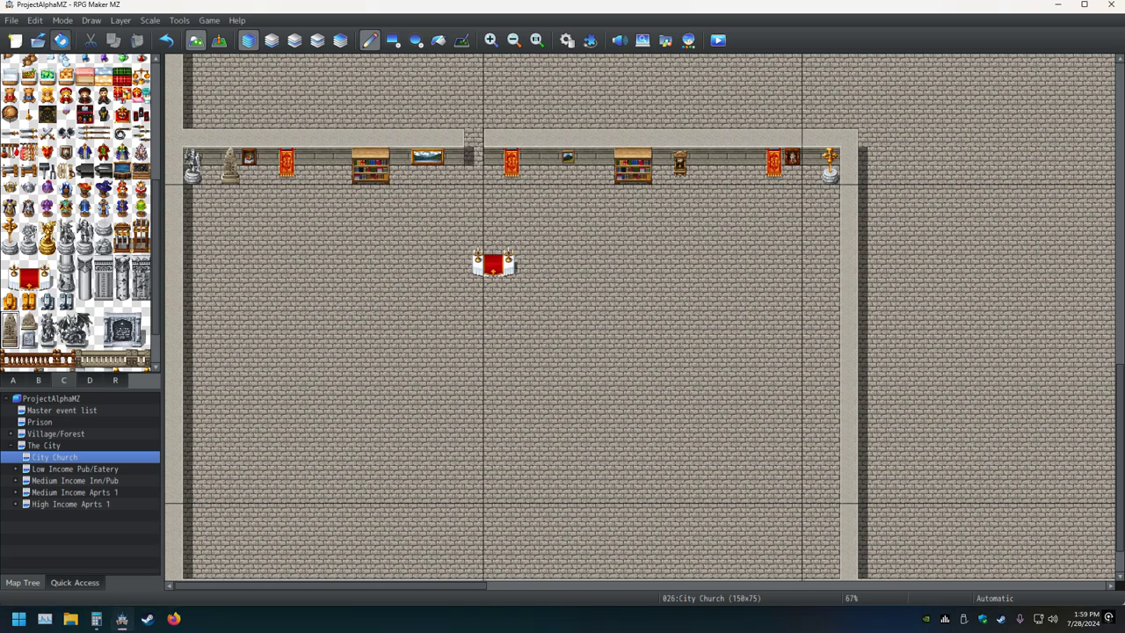
click(60, 41)
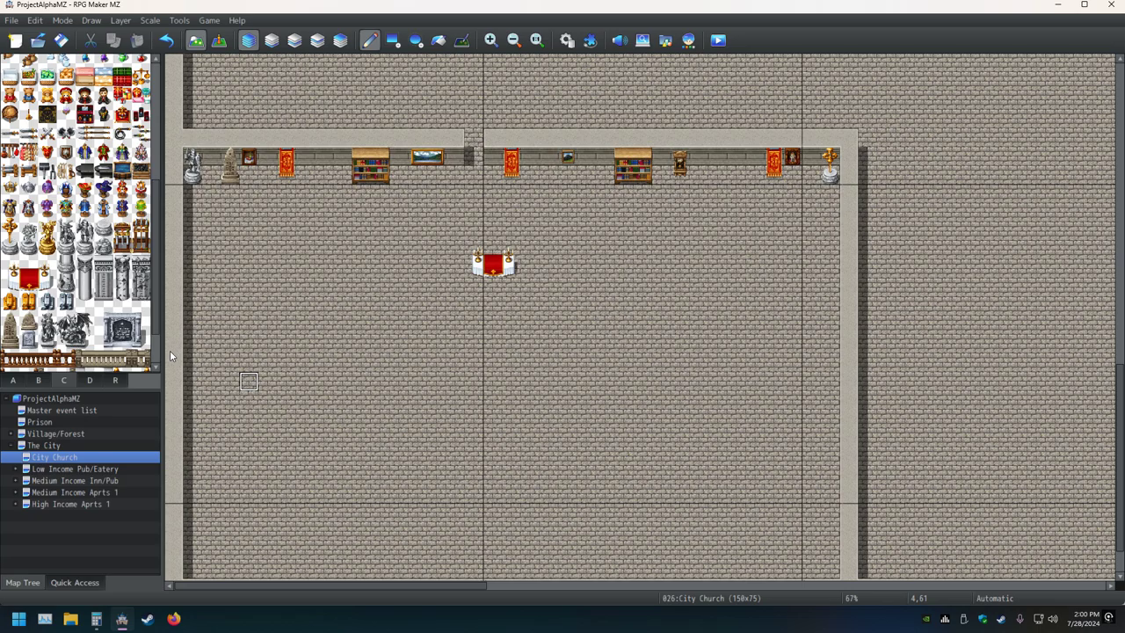
click(38, 39)
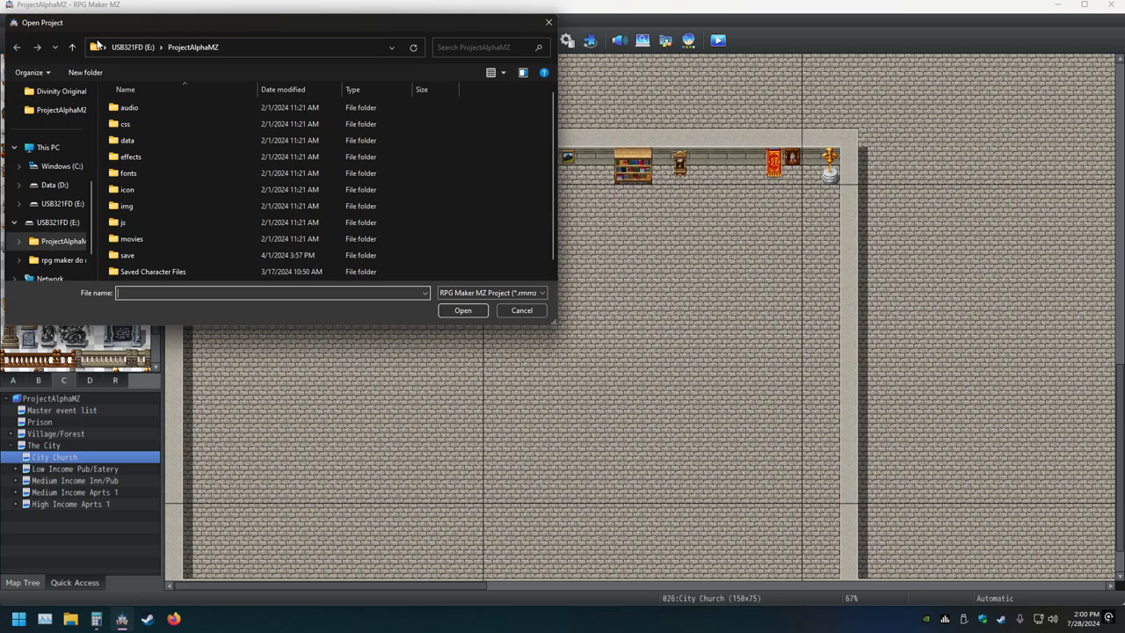
click(548, 22)
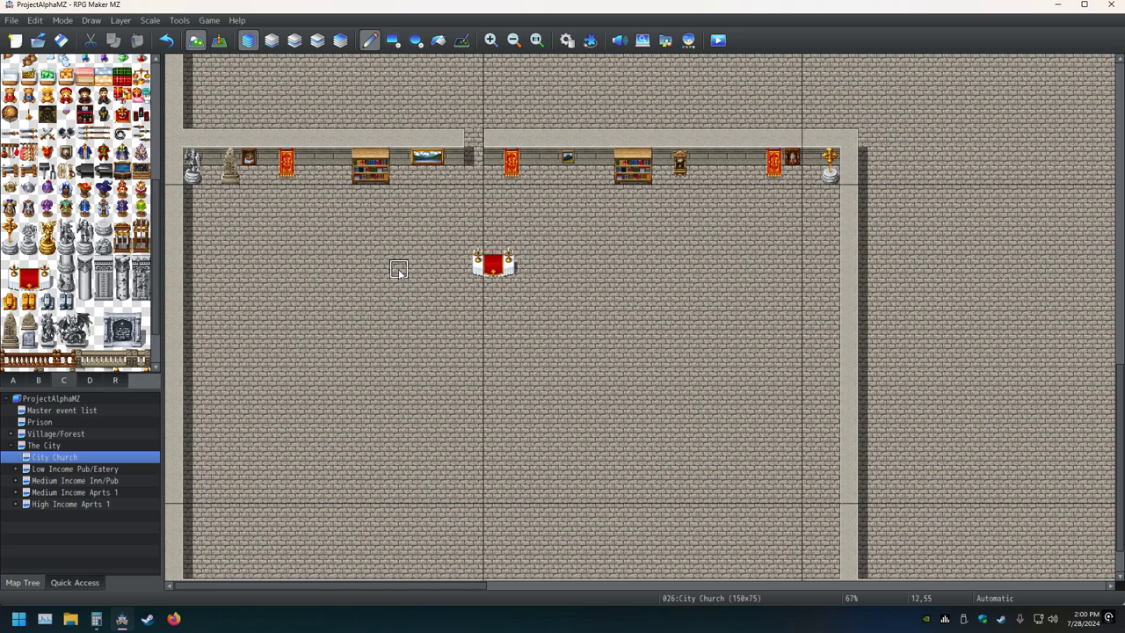
Step: Look over the furnished lower-left room of the City Church map and save the project again
scroll(398, 270, down, 2)
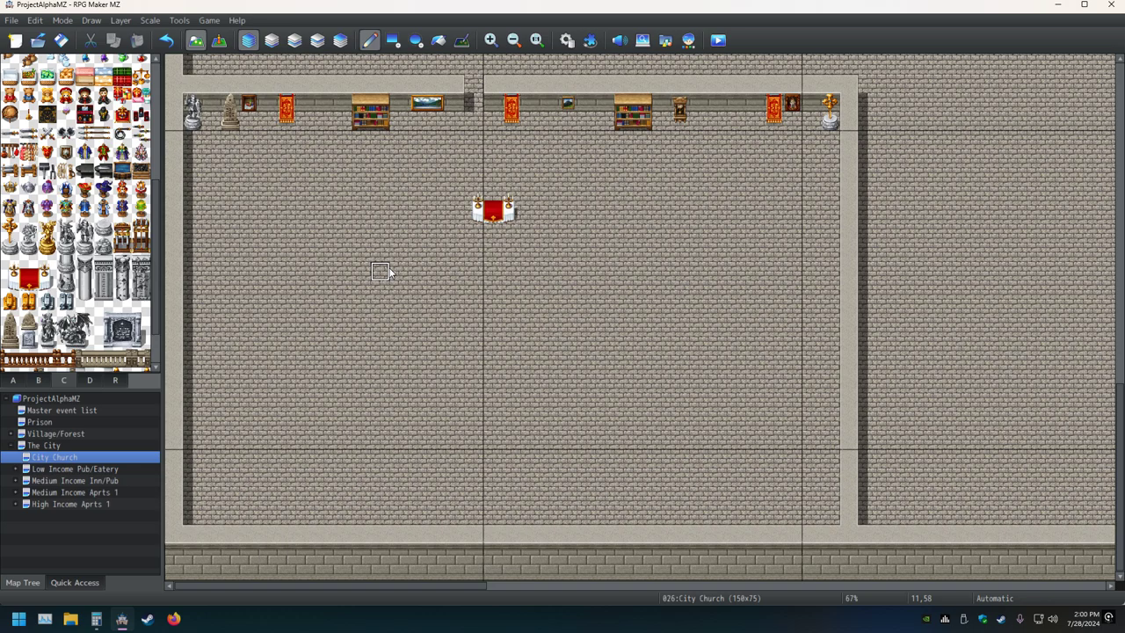
scroll(389, 271, up, 2)
scroll(391, 271, down, 2)
key(ctrl+s)
scroll(364, 254, up, 5)
scroll(412, 297, up, 3)
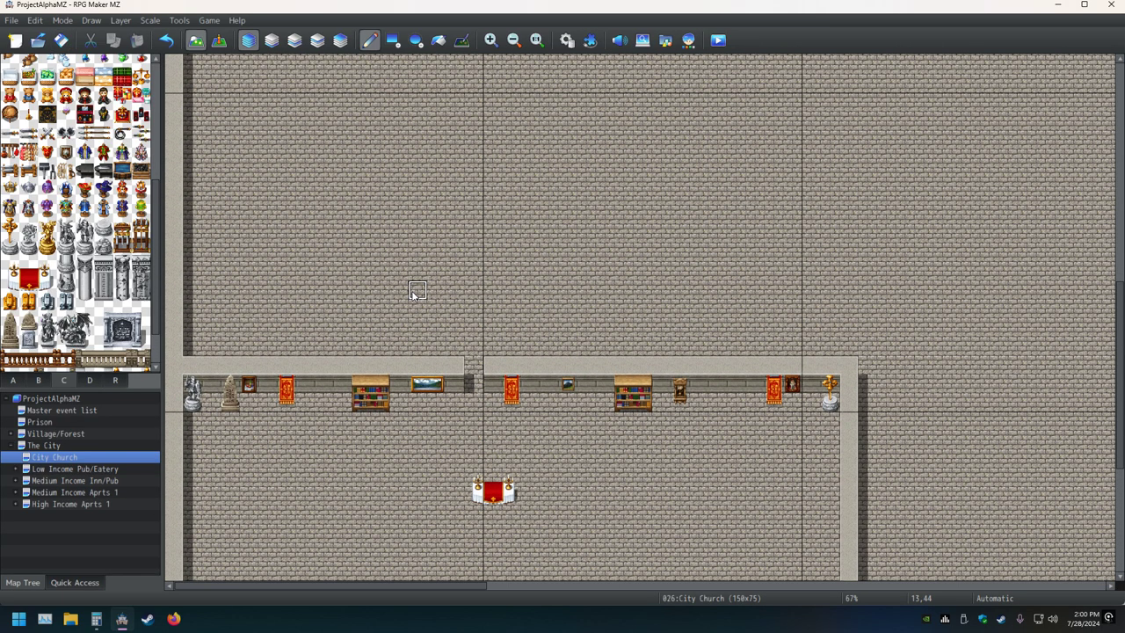
scroll(411, 298, down, 7)
scroll(412, 315, down, 2)
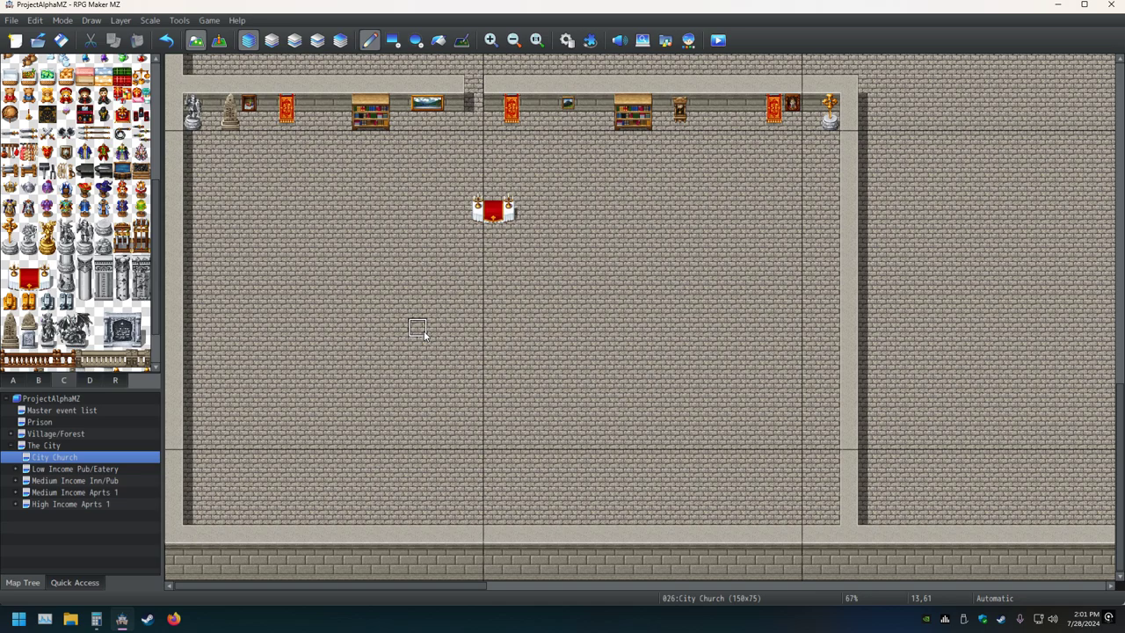
click(60, 39)
scroll(495, 379, up, 2)
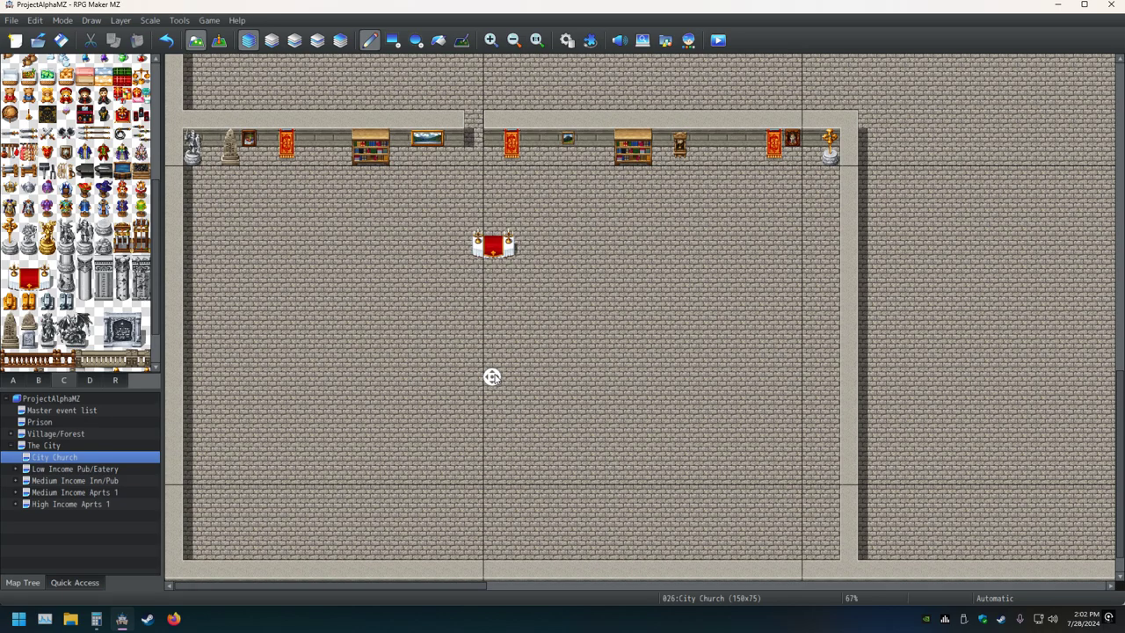
scroll(492, 376, up, 5)
scroll(492, 377, down, 10)
scroll(502, 289, right, 1)
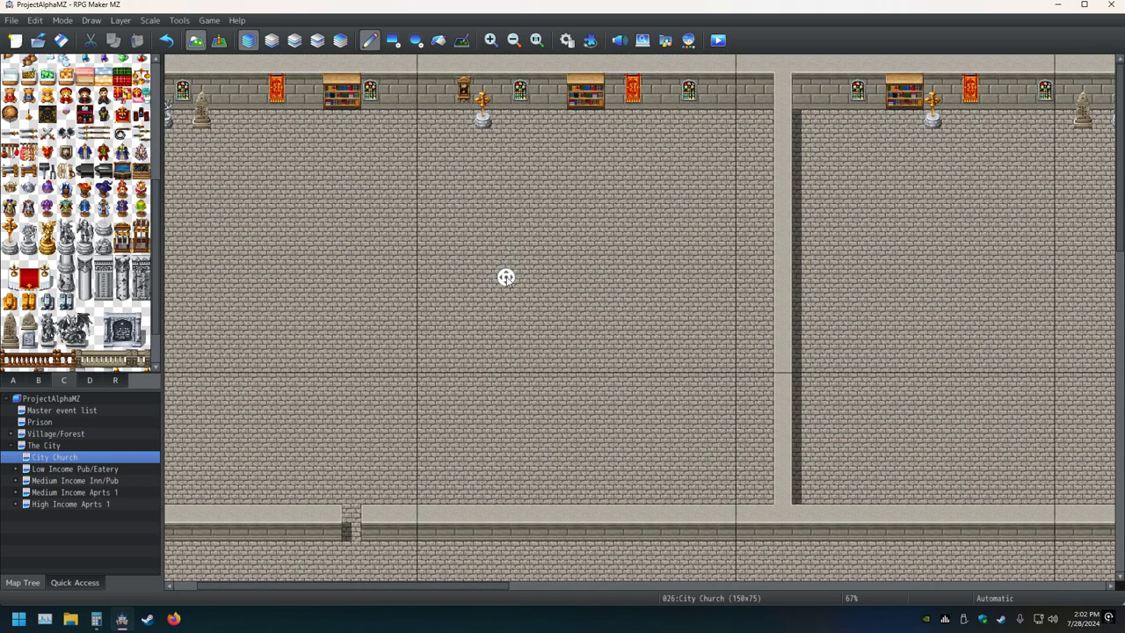
Step: Place a Church Table in the middle of the upper-left room and another in the second upper room, south of the statue
mouse_move(508, 280)
middle_down()
mouse_move(472, 279)
mouse_move(765, 259)
mouse_move(293, 269)
middle_up()
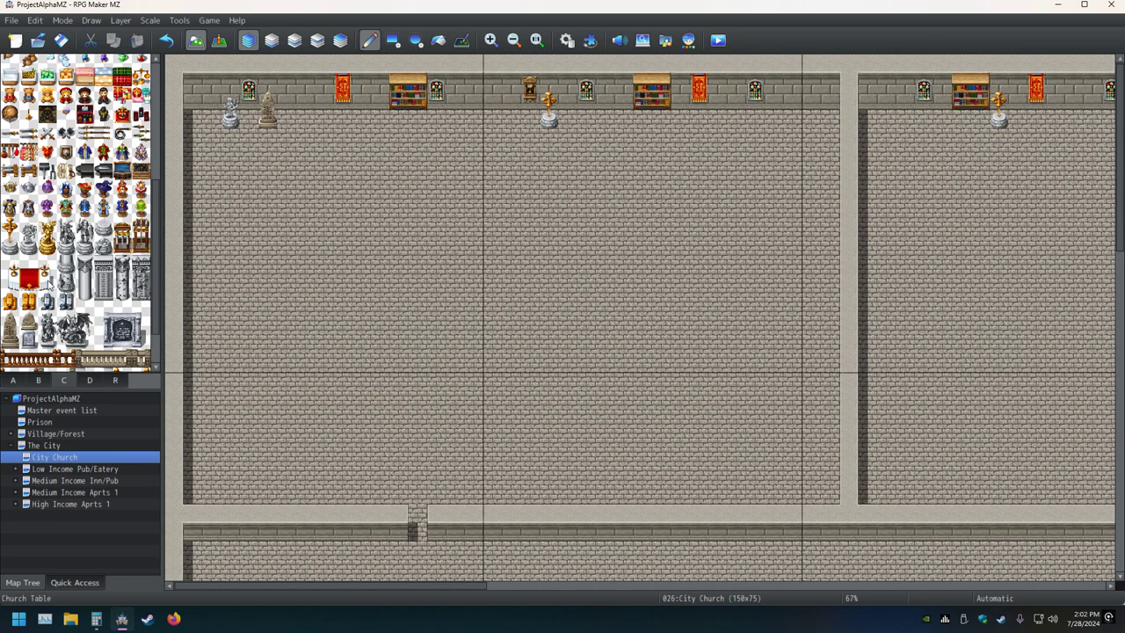
drag(50, 283, 9, 262)
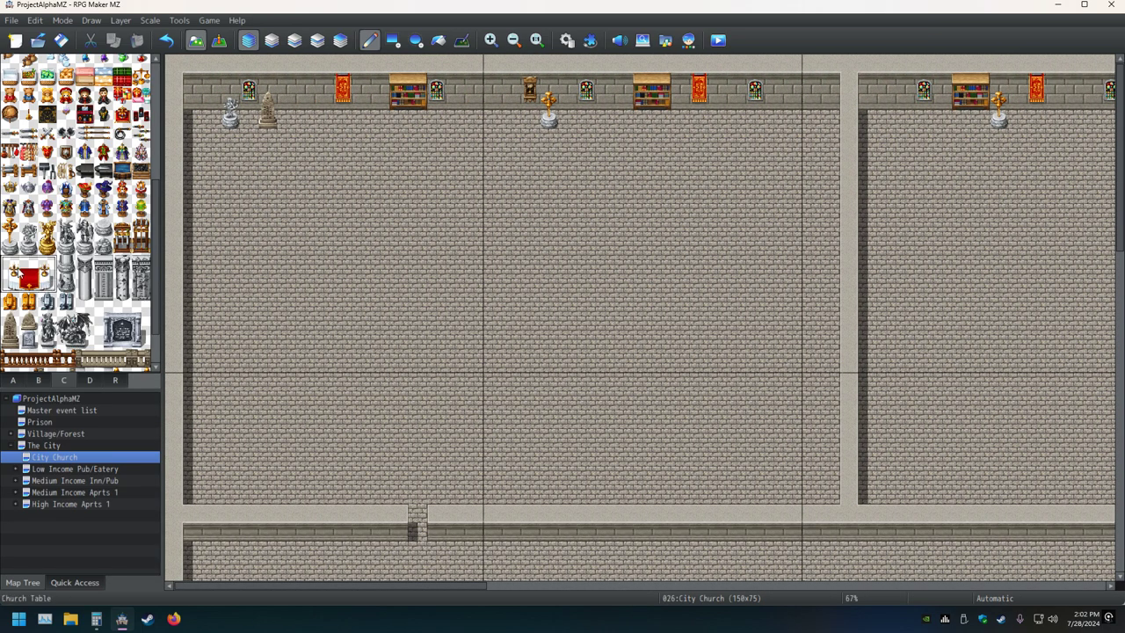
click(473, 187)
middle_click(515, 257)
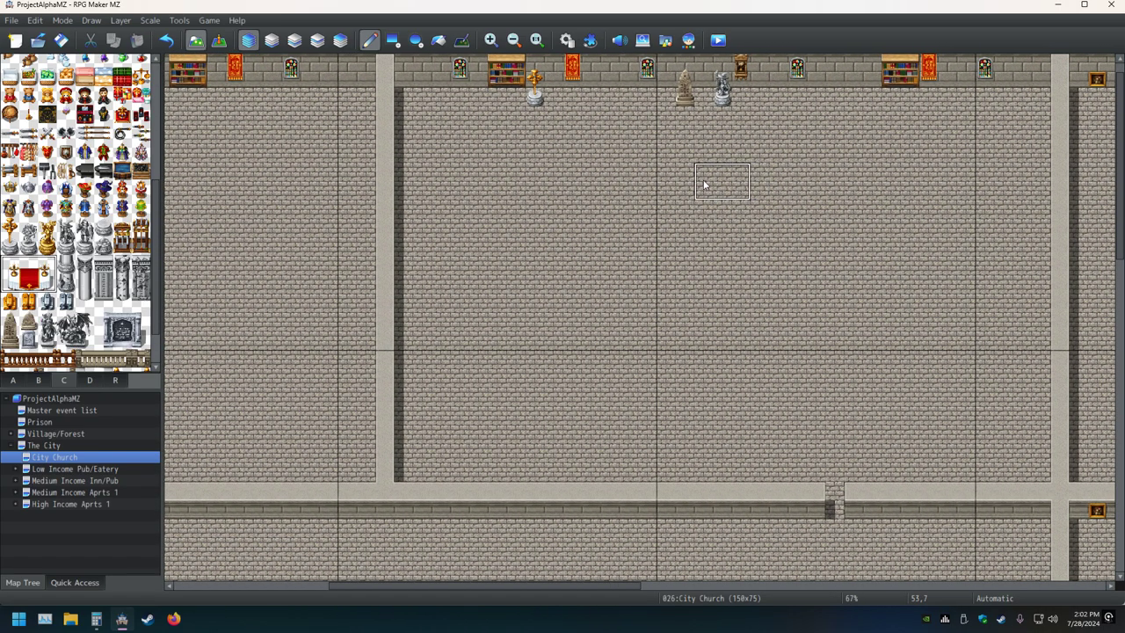
click(706, 181)
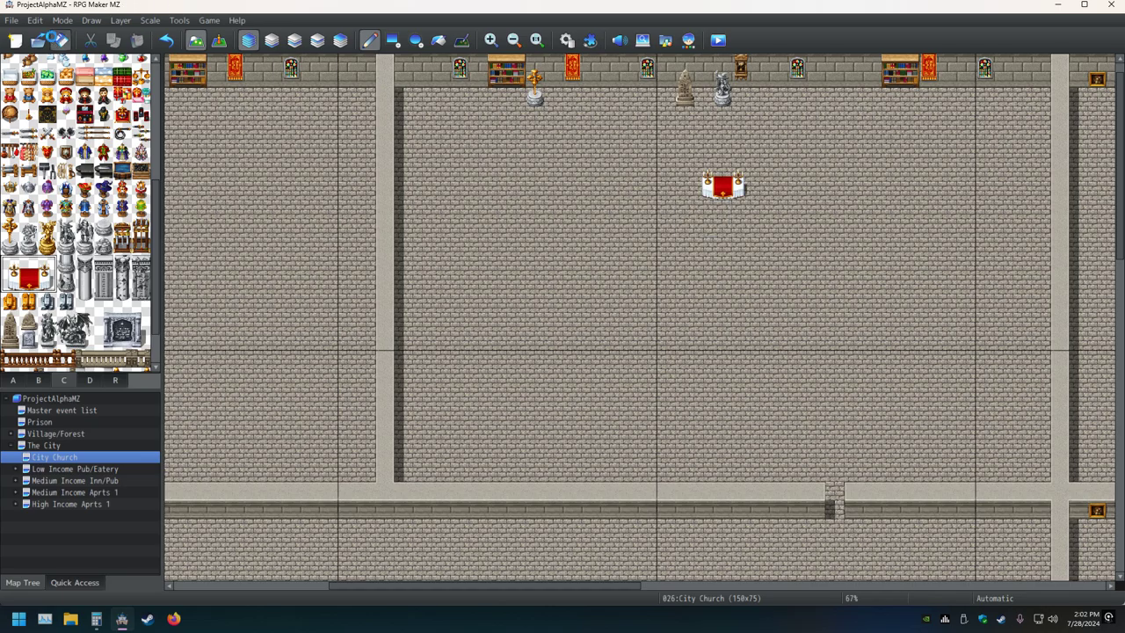
Step: Go back to the lower-left room with its existing Church Table and save the project
middle_click(525, 257)
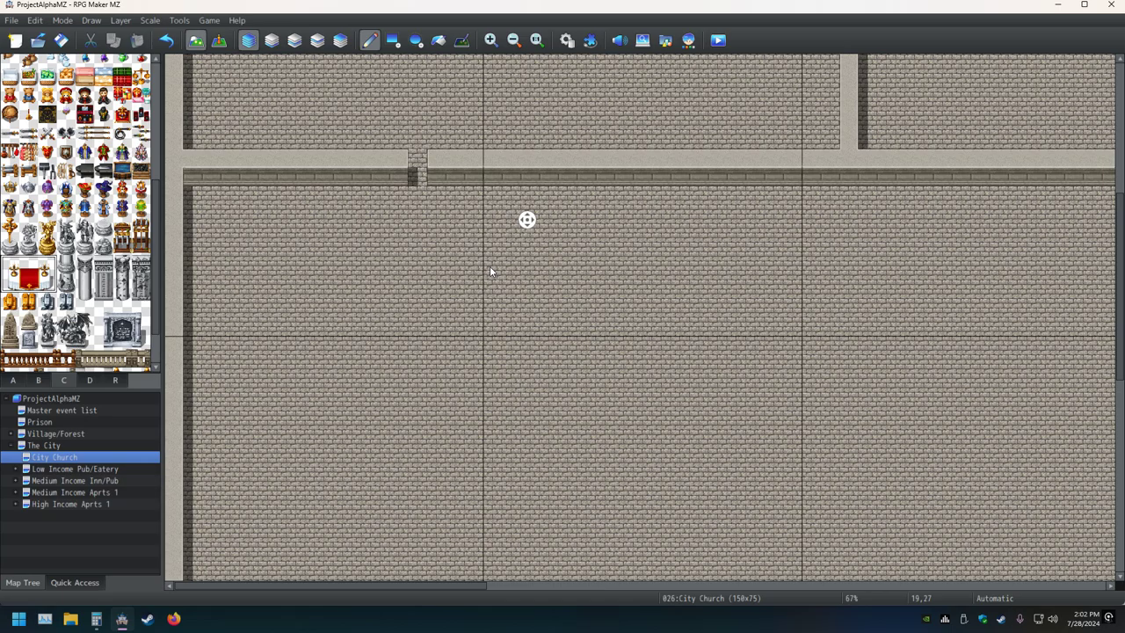
middle_click(490, 265)
middle_click(490, 264)
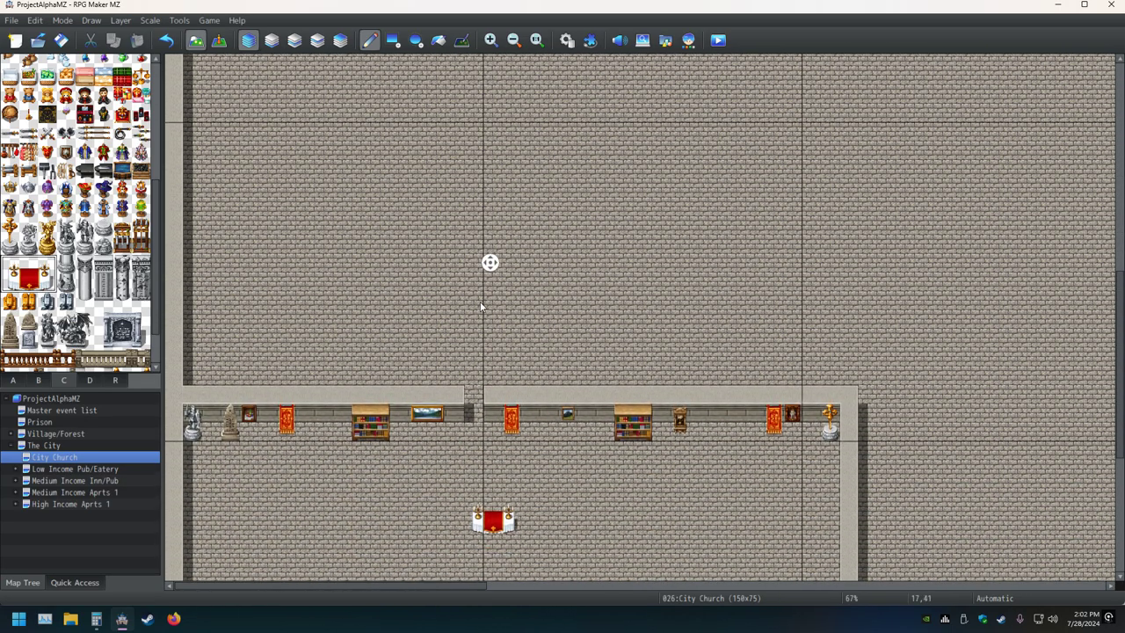
middle_click(479, 300)
middle_click(500, 274)
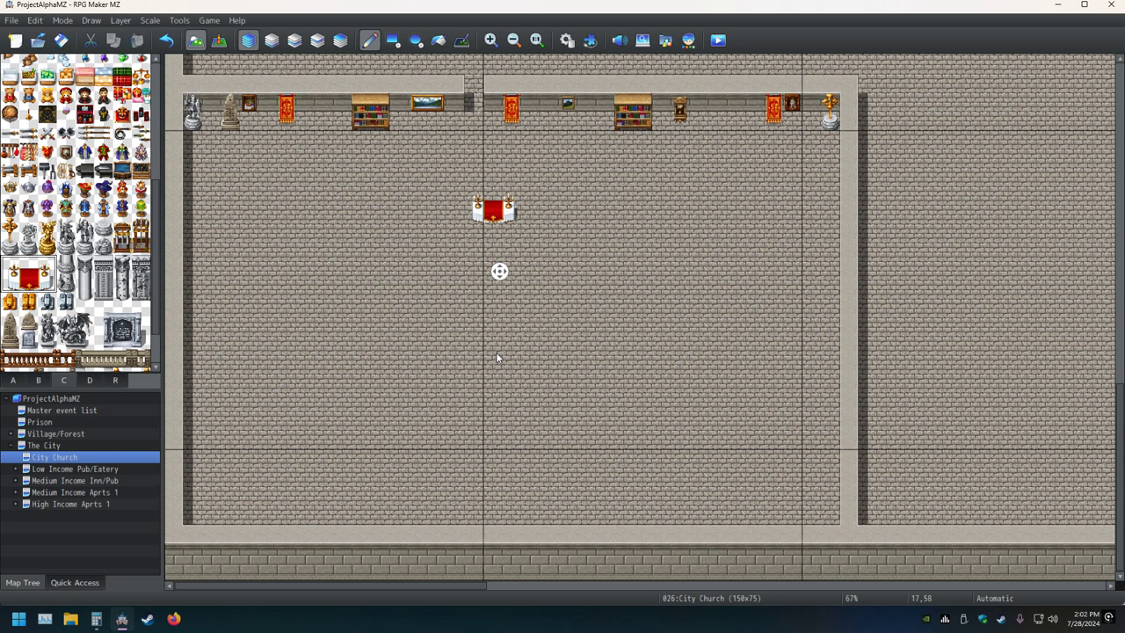
middle_click(496, 337)
middle_click(496, 337)
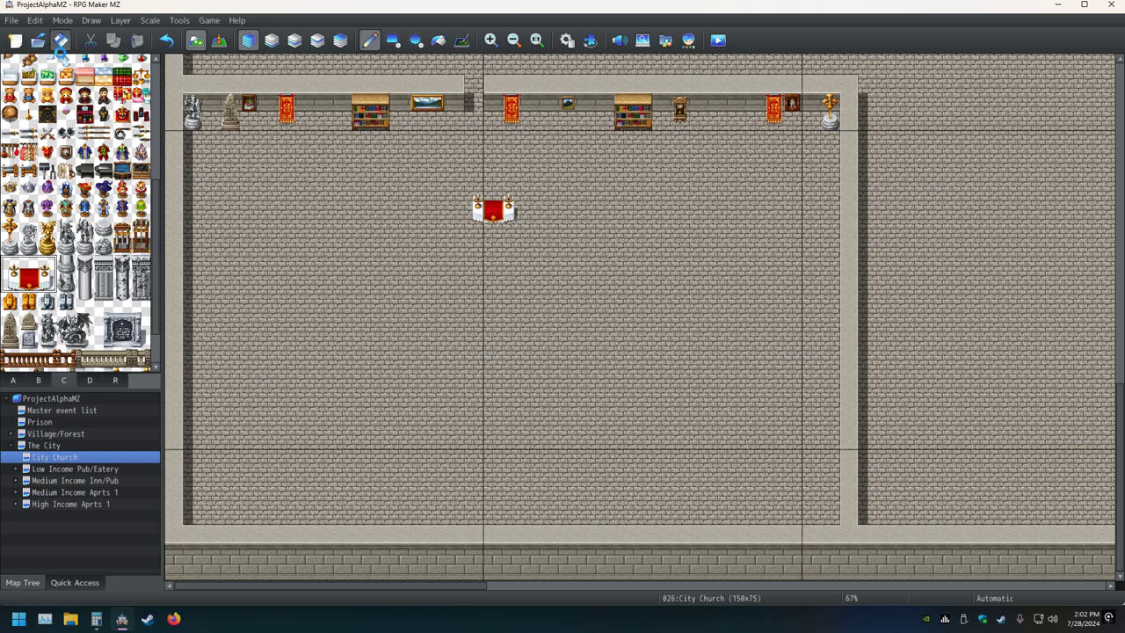
click(60, 40)
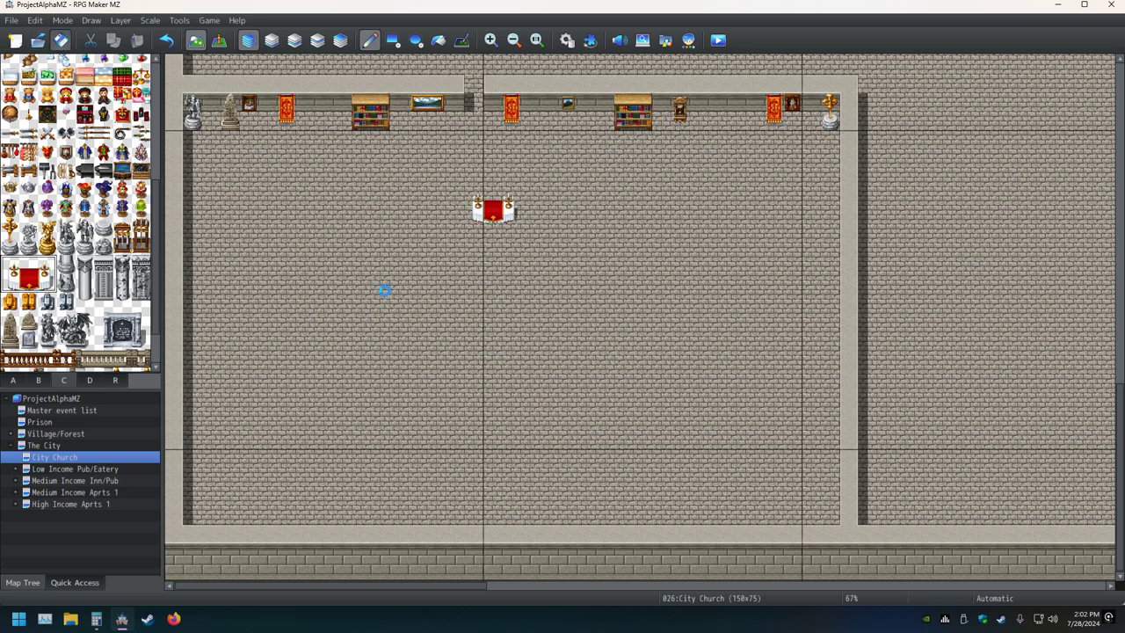
Step: Look through tilesets C and B for further furnishings for the lower-left room
right_click(501, 280)
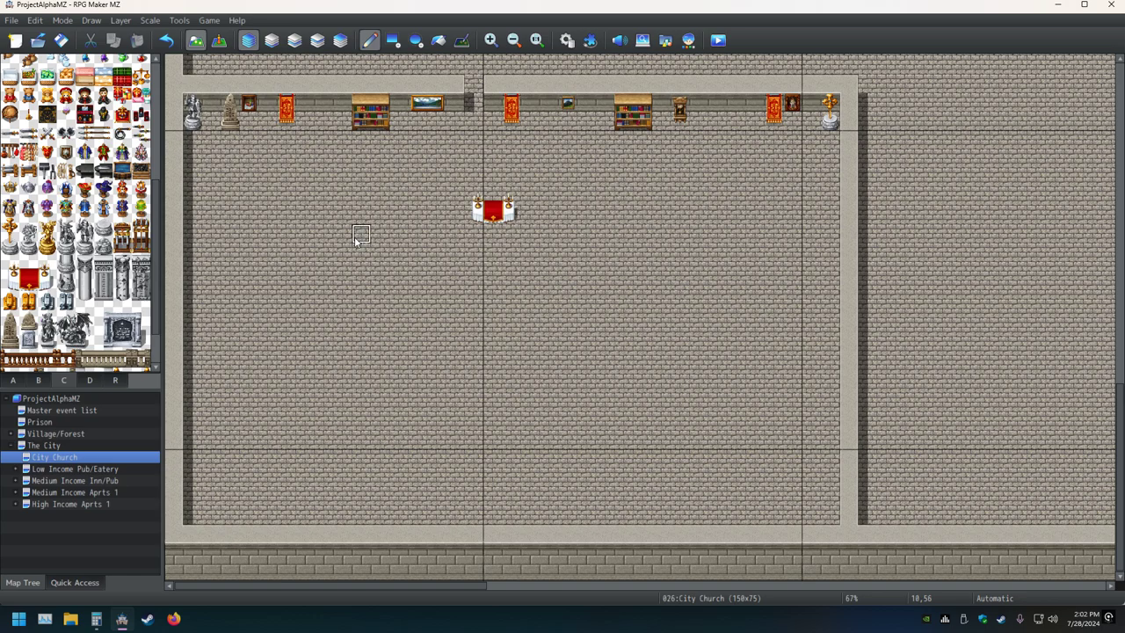
scroll(101, 280, up, 3)
scroll(100, 279, down, 5)
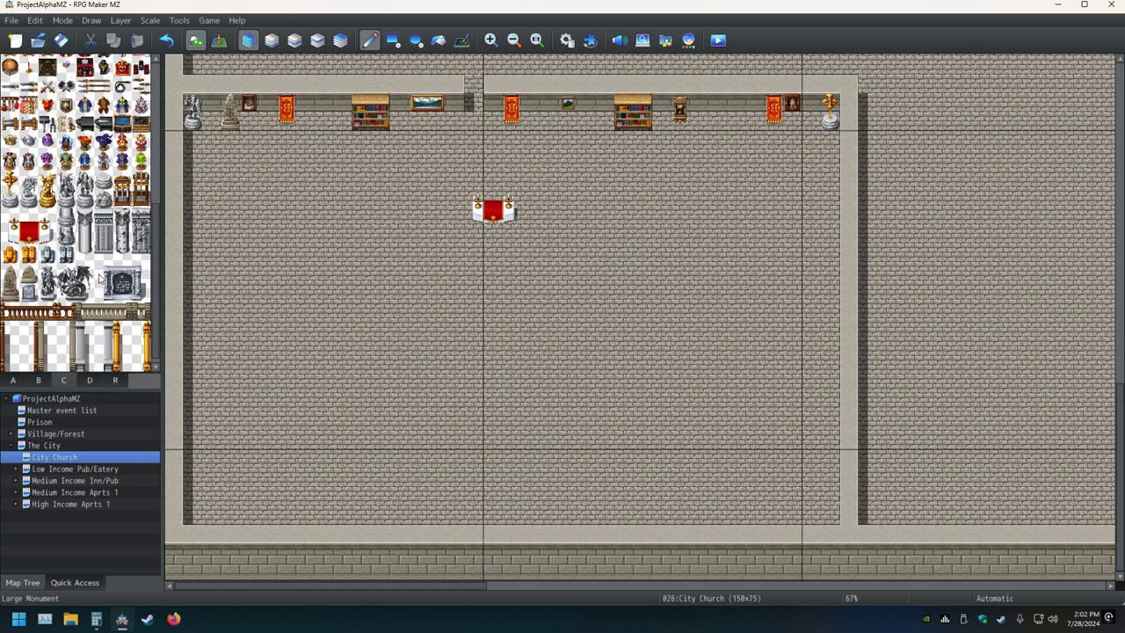
scroll(100, 279, down, 1)
scroll(96, 279, up, 1)
click(39, 384)
scroll(62, 330, up, 5)
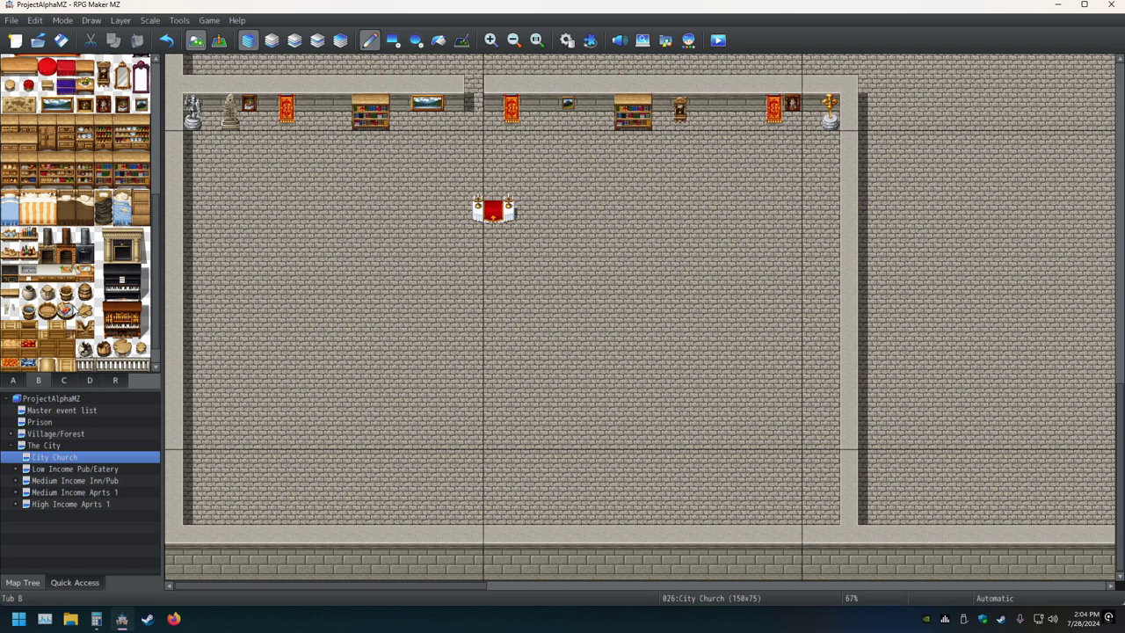
scroll(74, 300, down, 5)
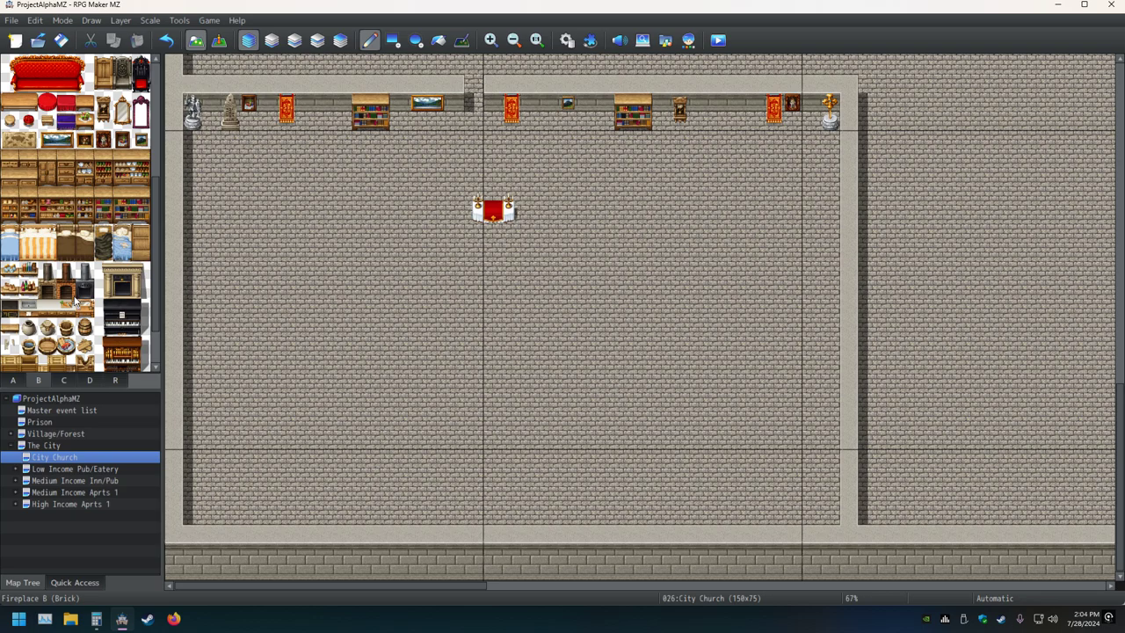
Step: Try a horizontal row of Railings (Wood) south of the Church Table in the lower-left room, and undo it
click(63, 381)
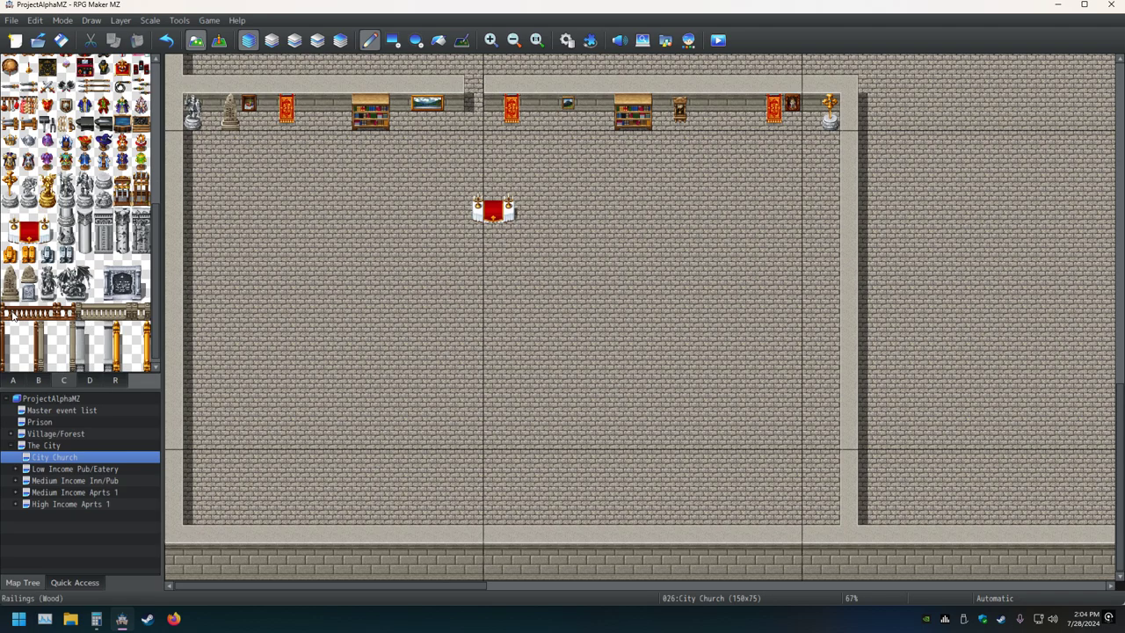
drag(11, 313, 39, 313)
drag(280, 272, 470, 275)
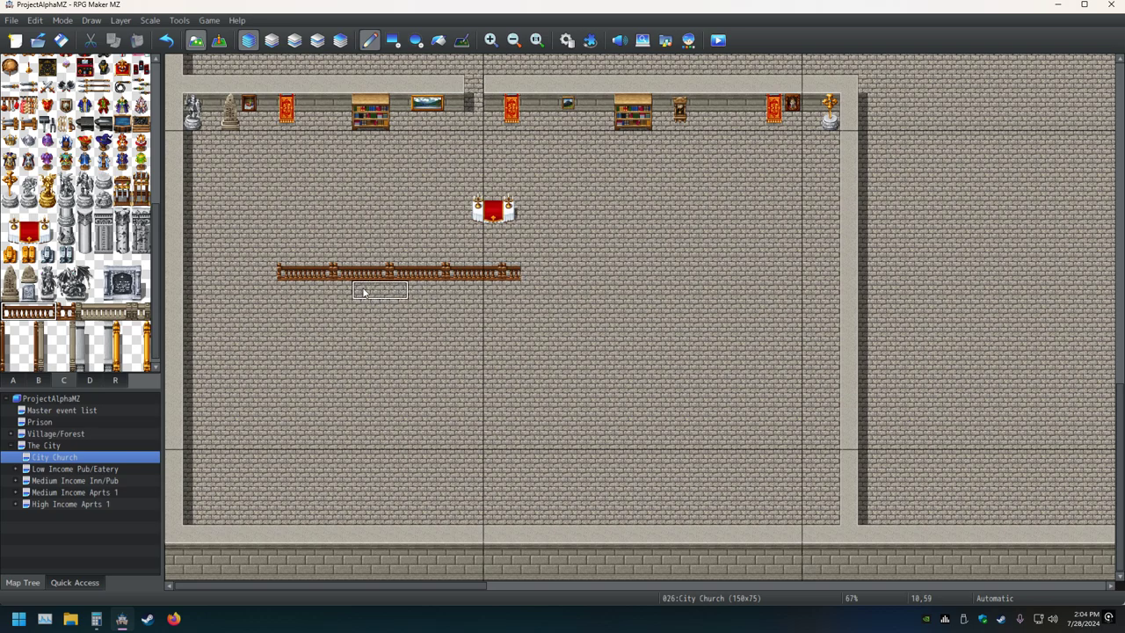
click(166, 40)
Step: Browse both object tilesets, try the red Sofa (Castle) southwest of the lower-left room's Church Table, and undo it
scroll(55, 261, down, 15)
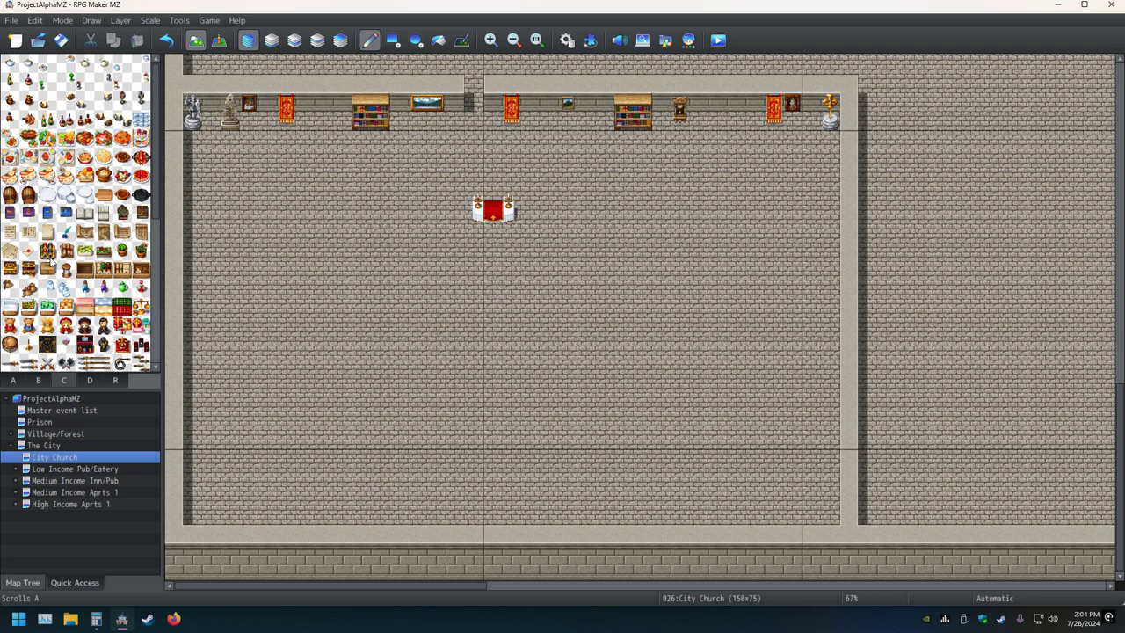
scroll(53, 261, up, 12)
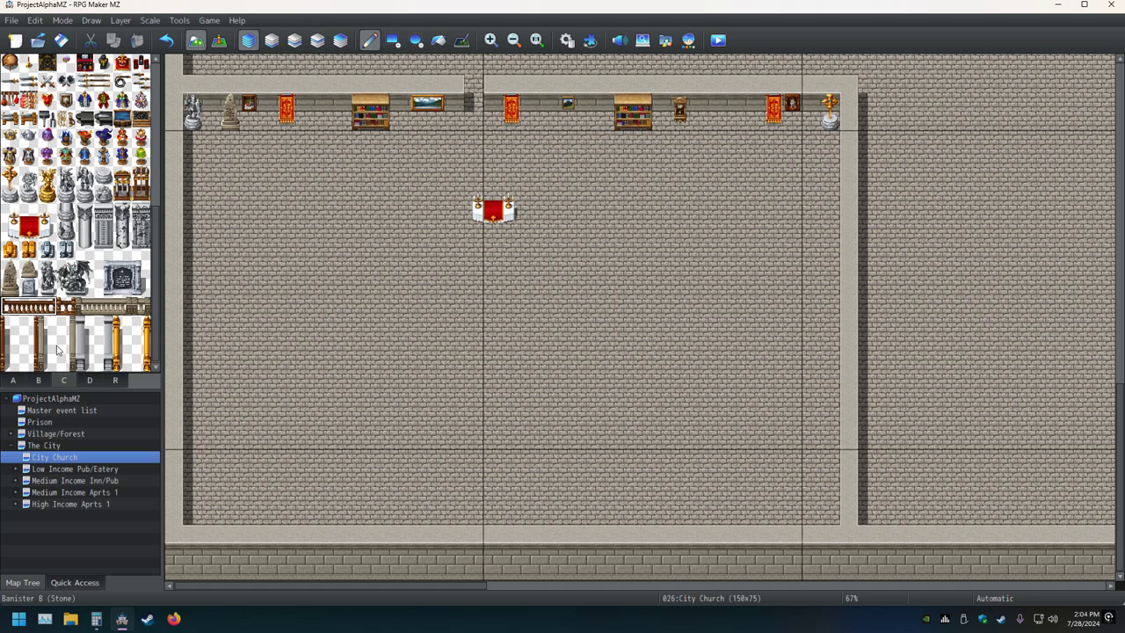
click(38, 380)
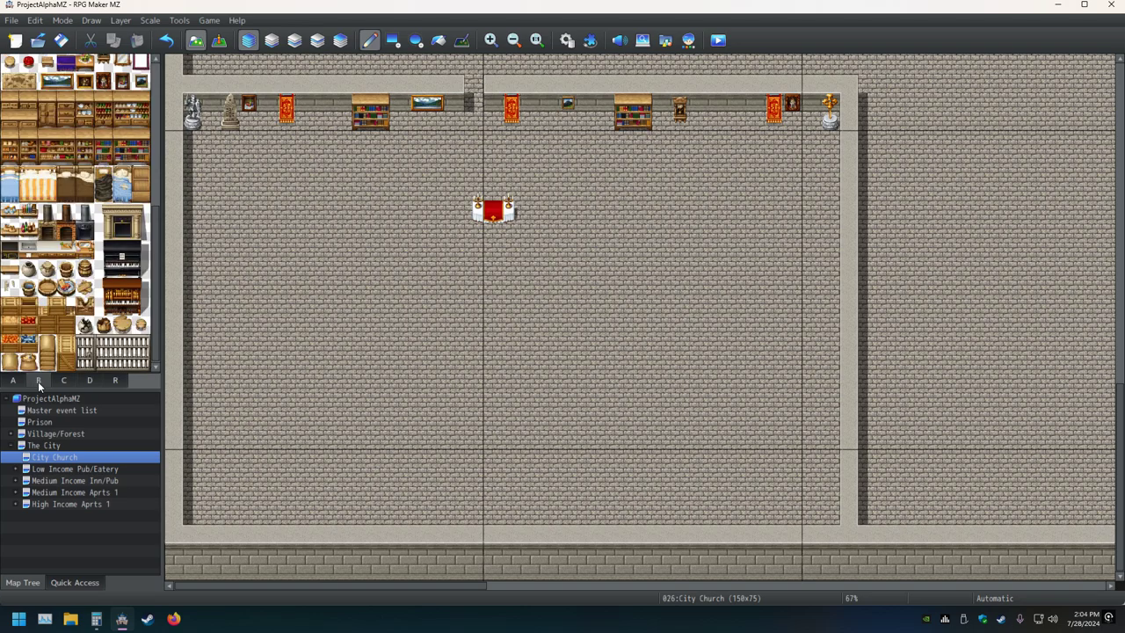
scroll(90, 343, up, 5)
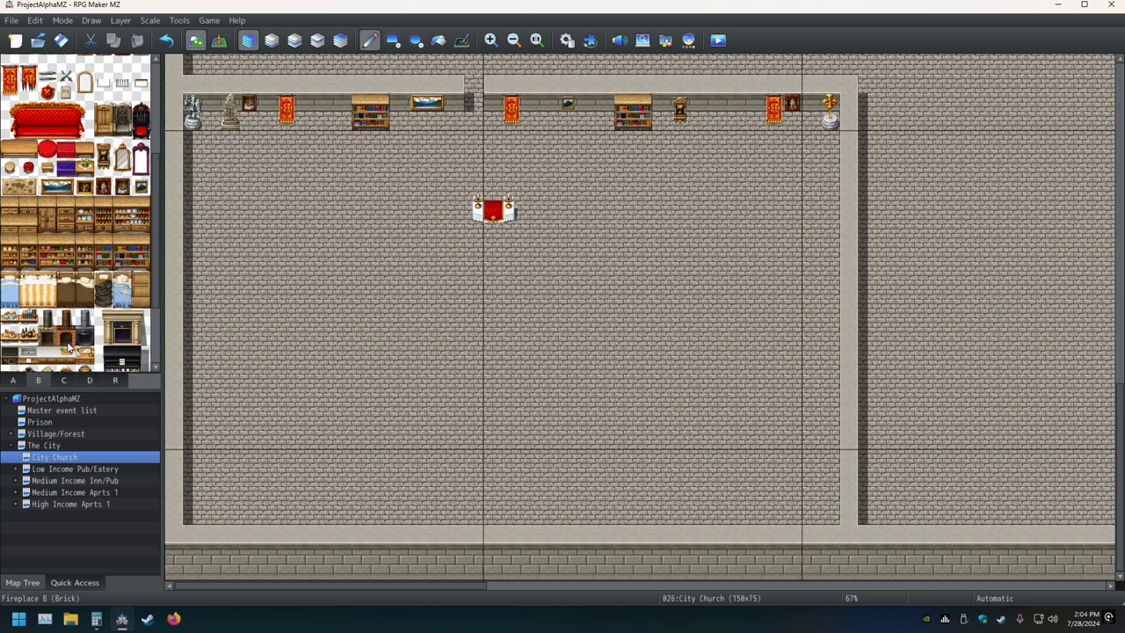
click(63, 381)
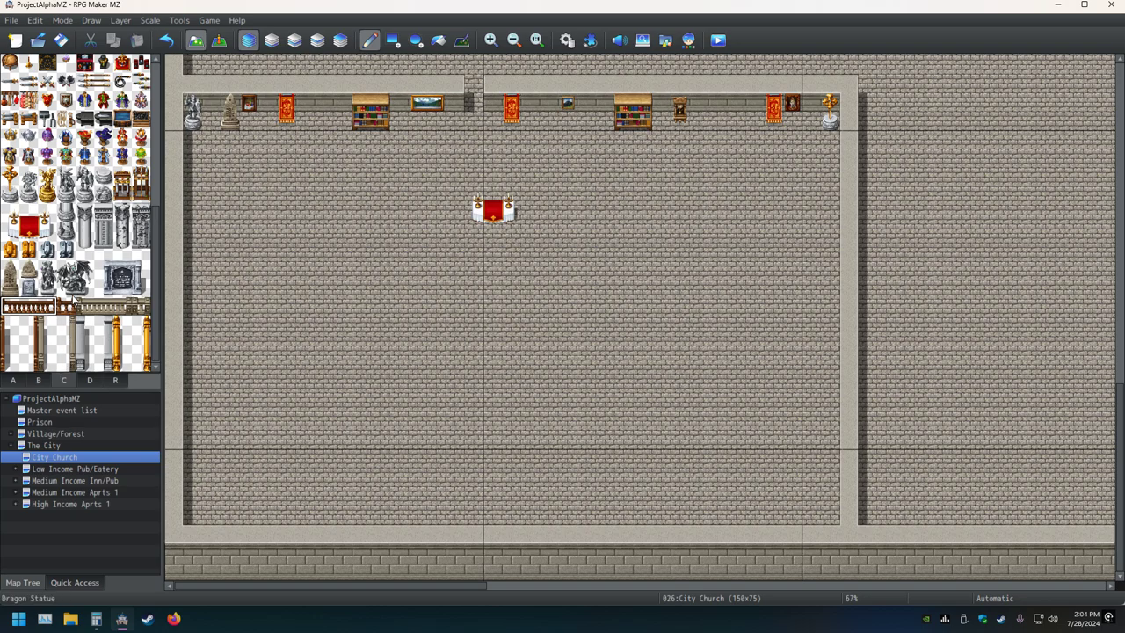
scroll(74, 303, up, 2)
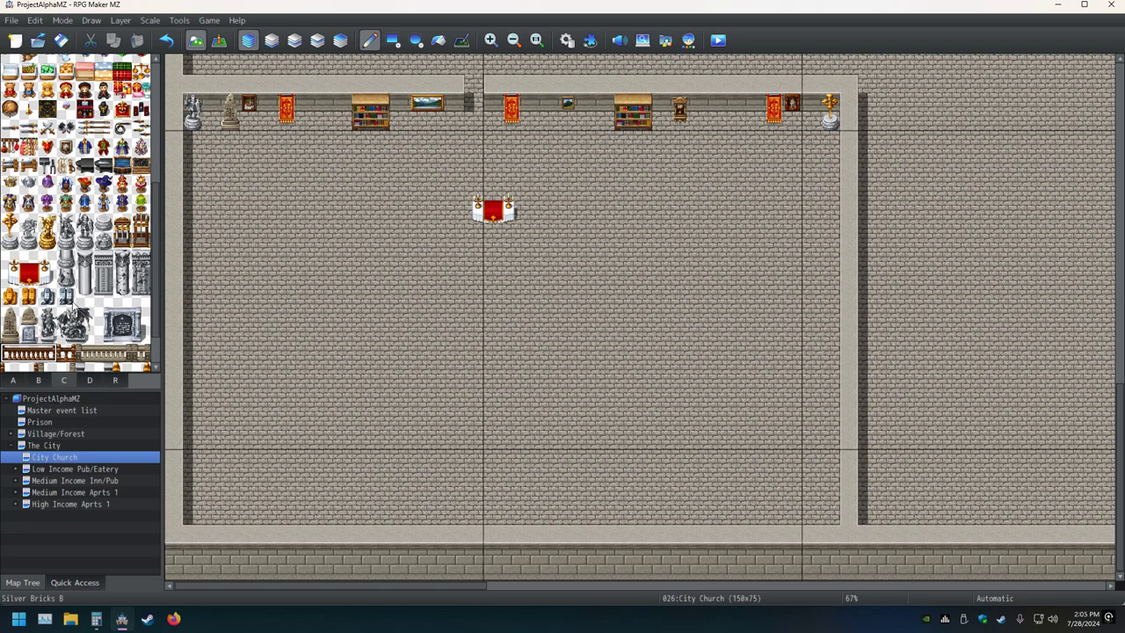
click(37, 380)
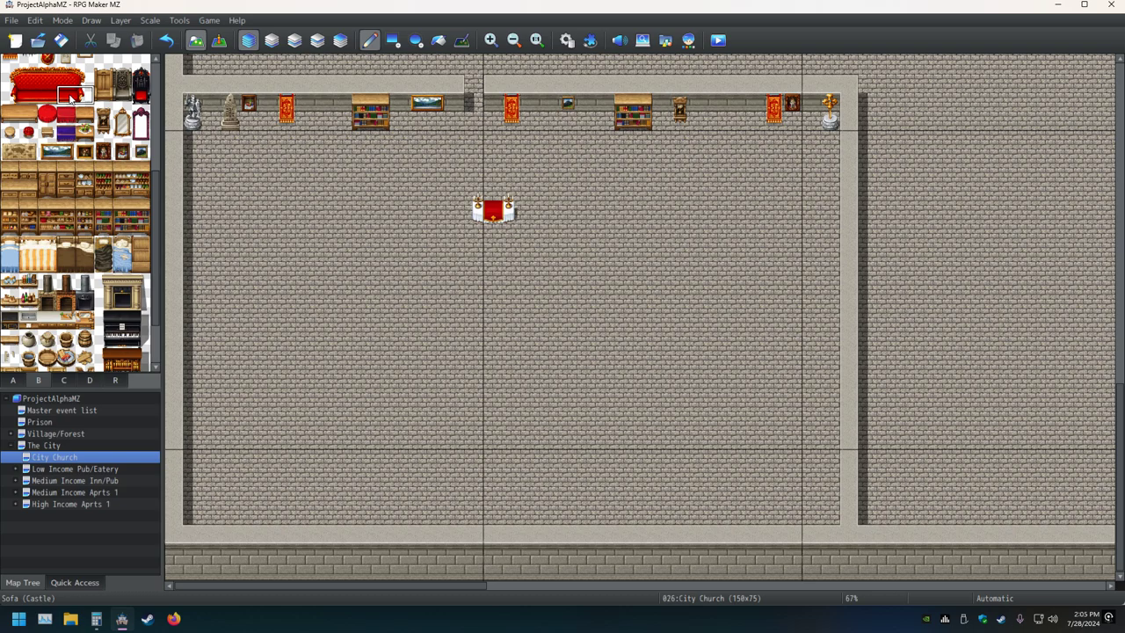
drag(79, 100, 12, 77)
click(395, 298)
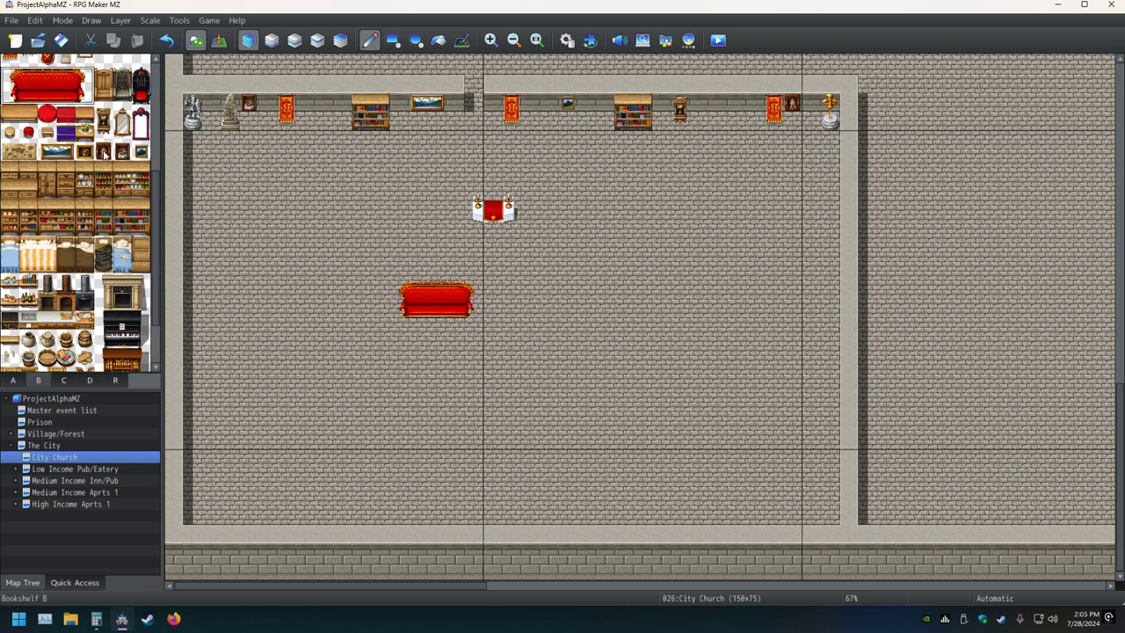
click(167, 41)
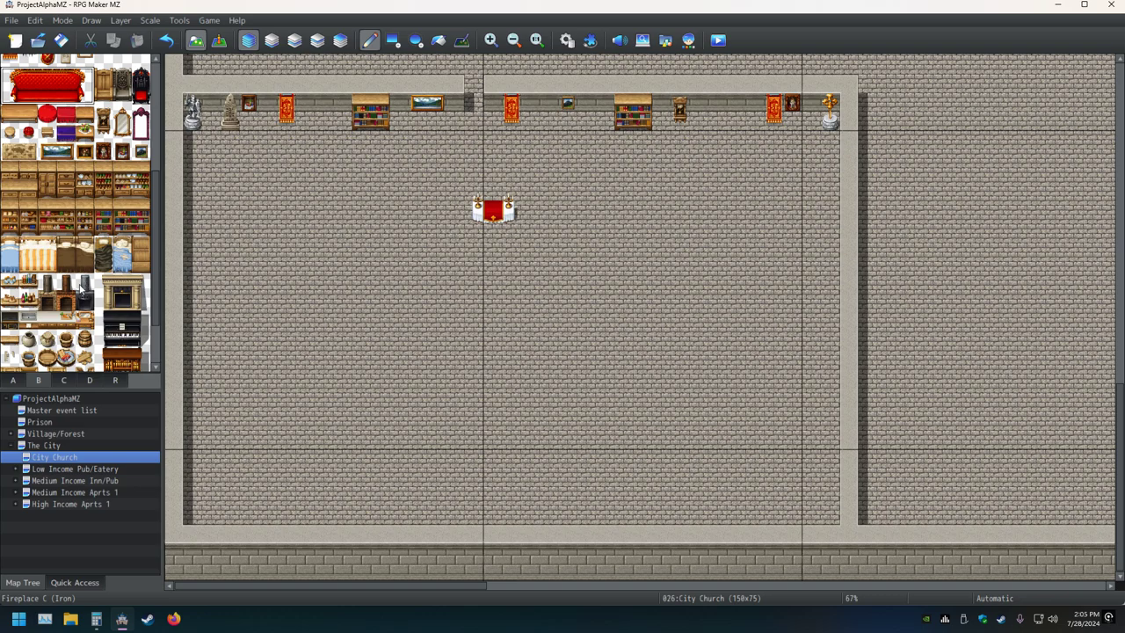
Step: Try a vertical wooden banister from the lower-left room's north wall down to the Church Table, and undo it
scroll(82, 292, down, 3)
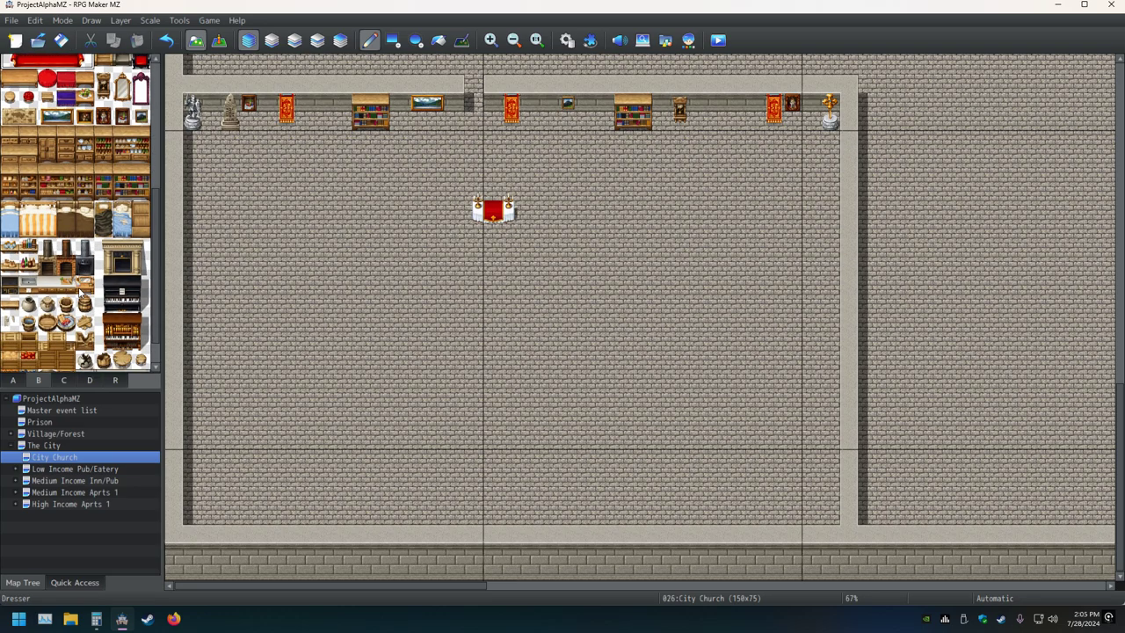
click(64, 379)
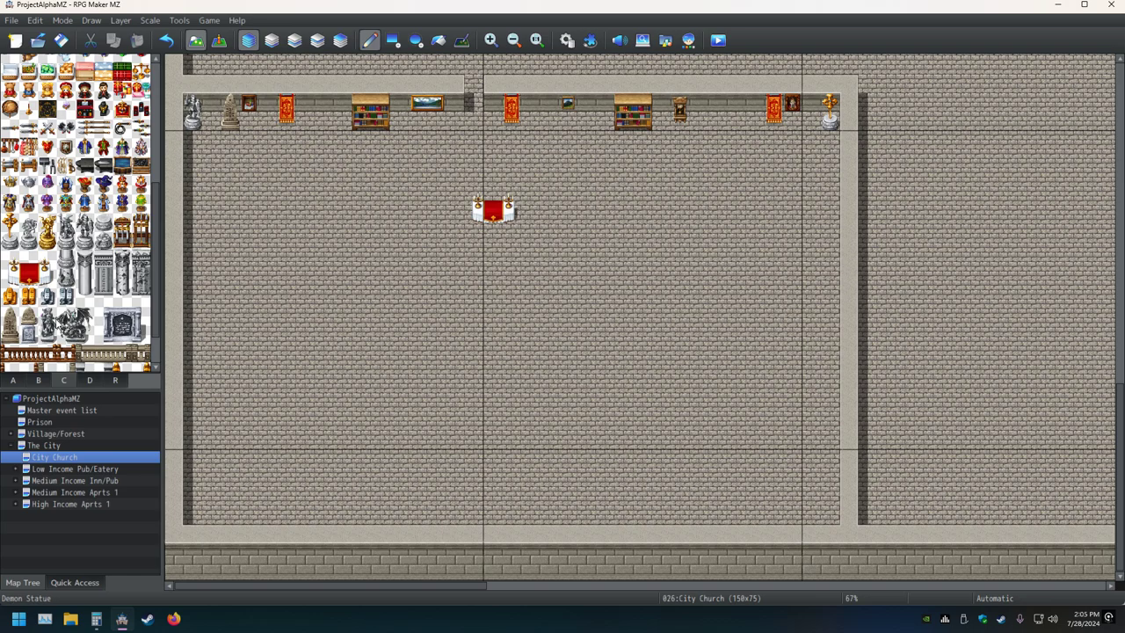
scroll(55, 324, up, 5)
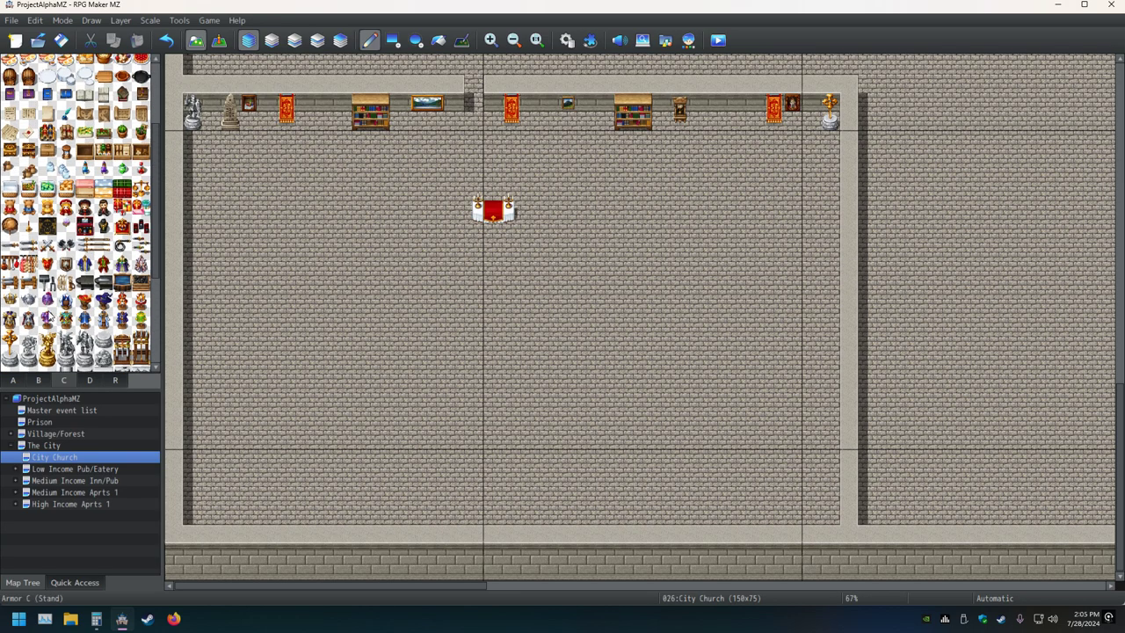
scroll(46, 306, down, 5)
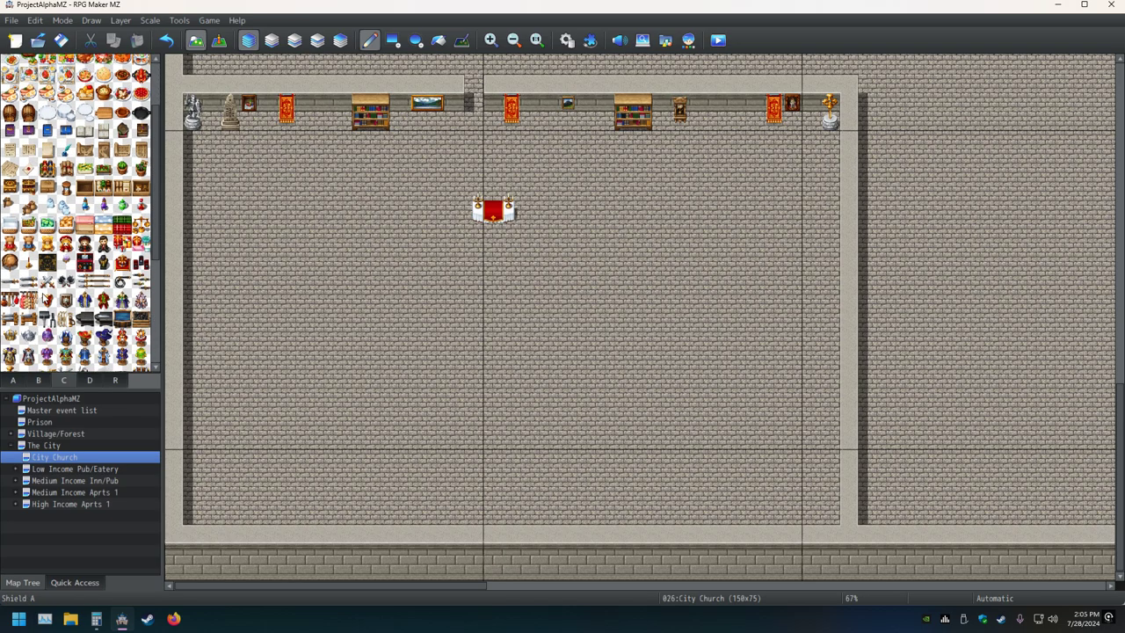
scroll(43, 299, down, 3)
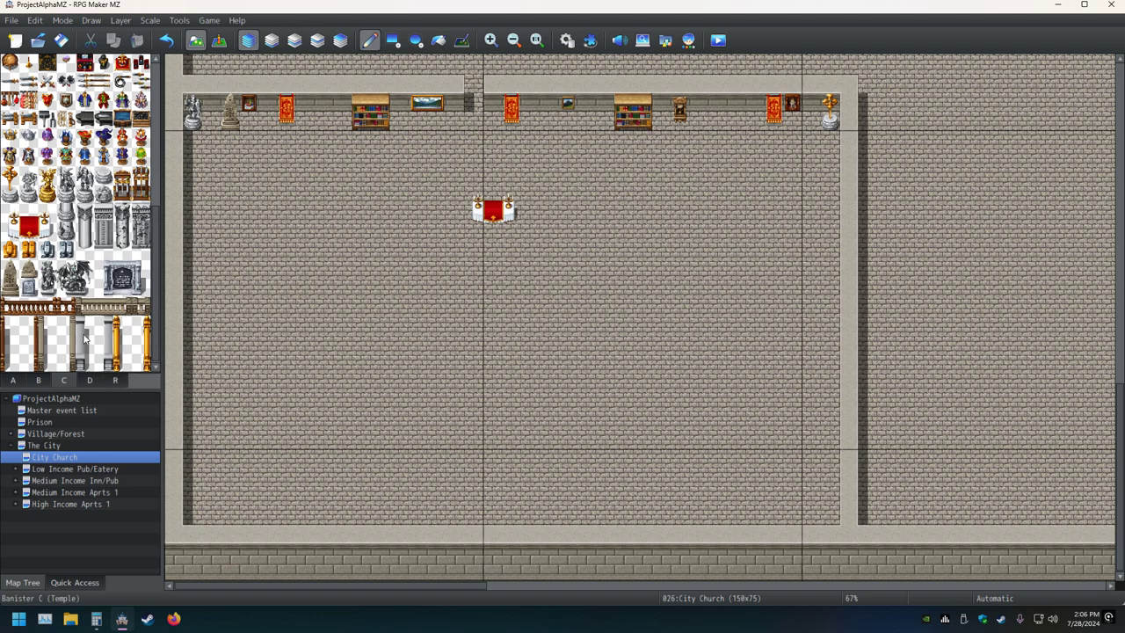
click(29, 324)
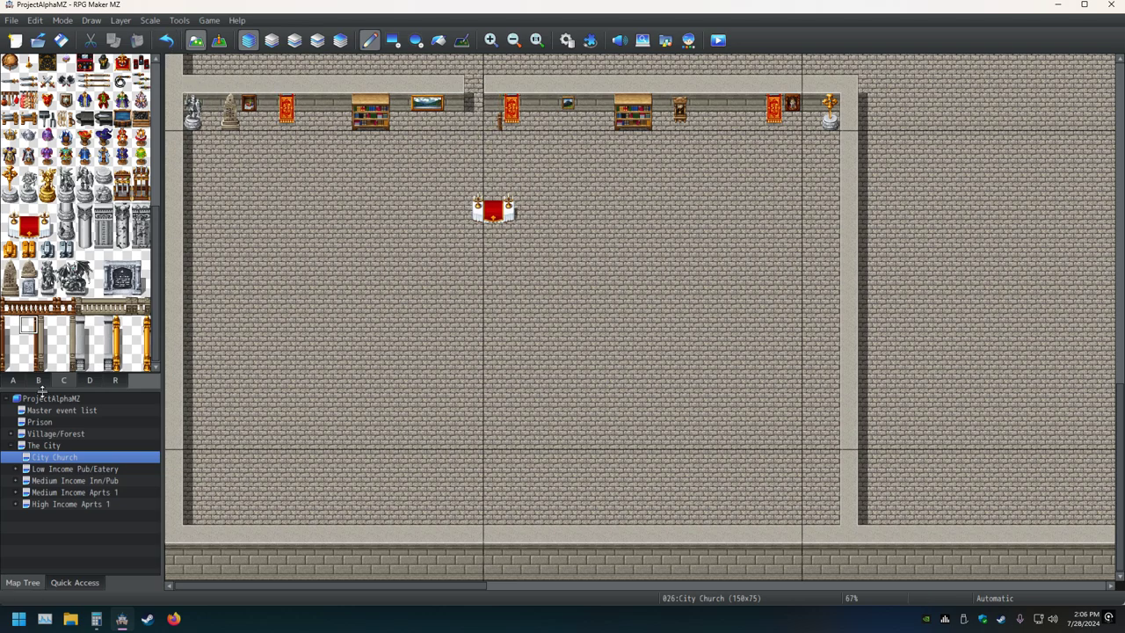
click(32, 345)
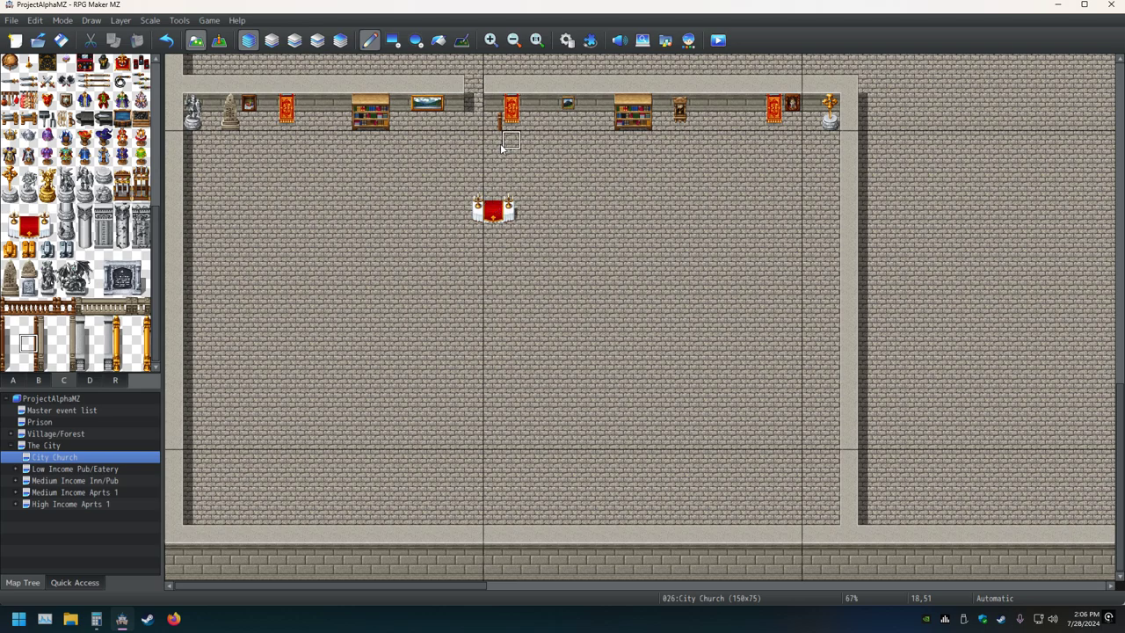
drag(495, 145, 490, 179)
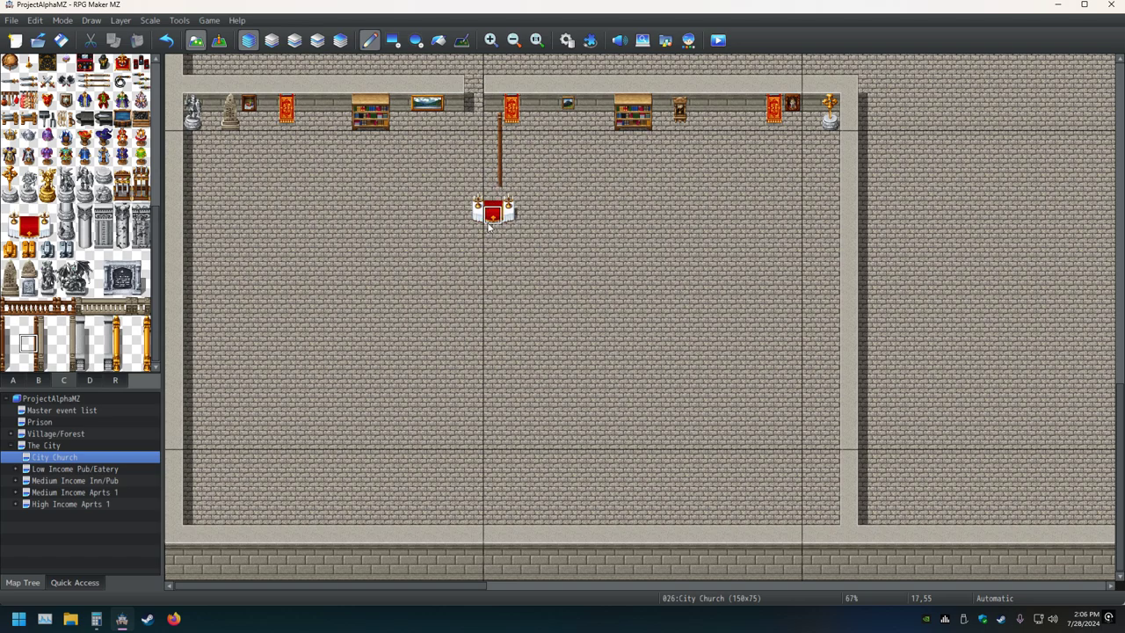
click(166, 43)
click(167, 45)
click(166, 44)
Step: Run a vertical wooden banister three tiles long from the lower-left room's north wall, northeast of the Church Table
click(29, 326)
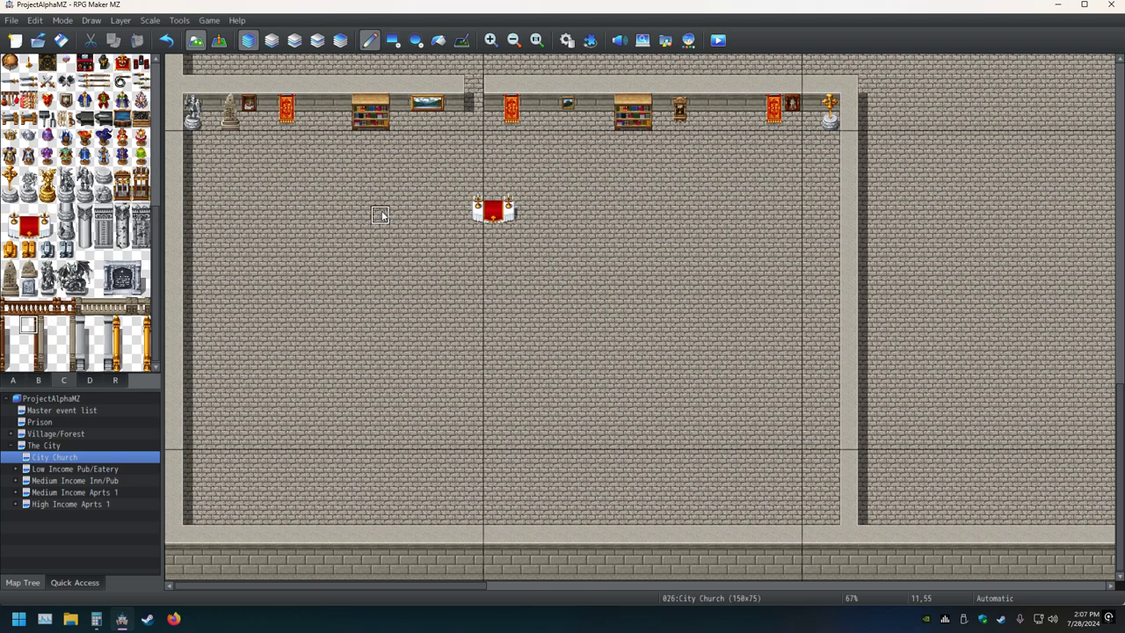
click(546, 112)
click(167, 51)
click(555, 126)
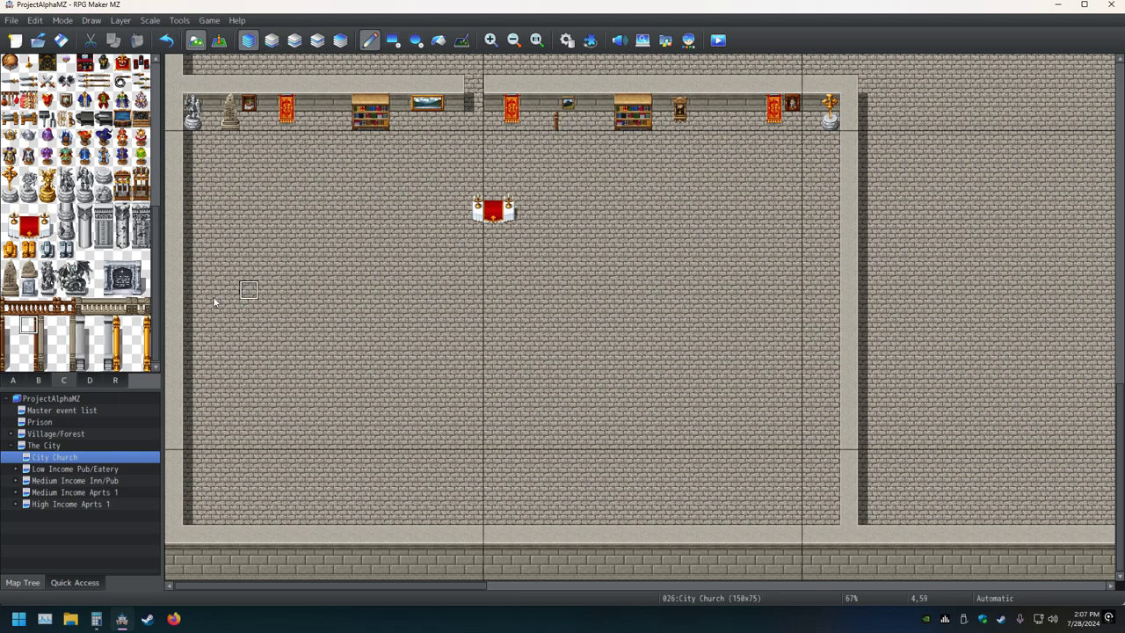
click(27, 343)
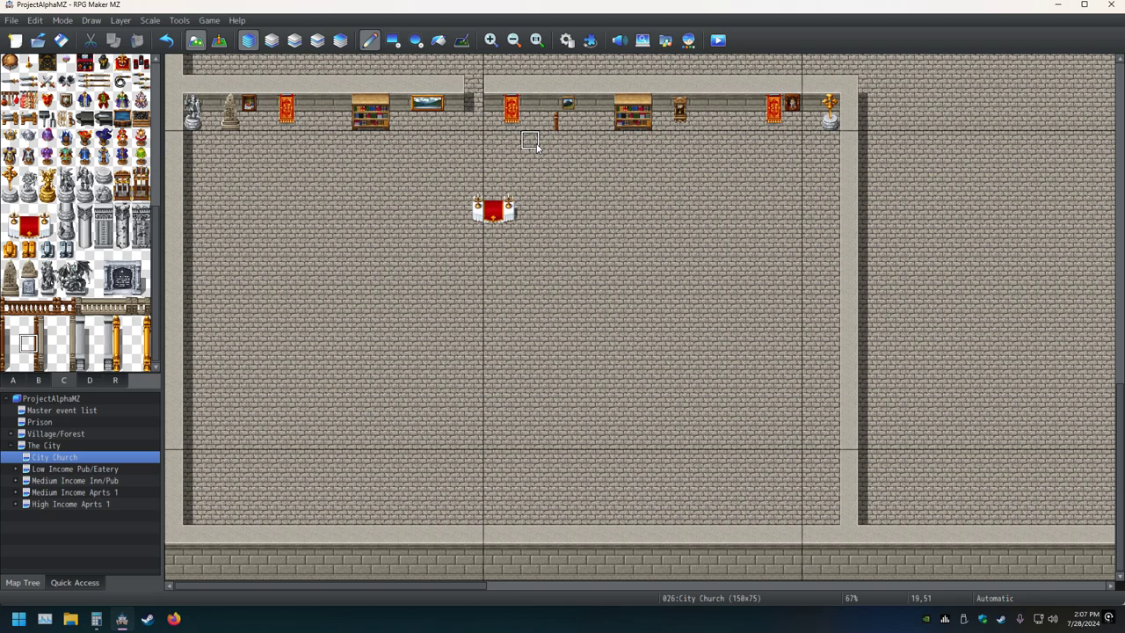
click(393, 39)
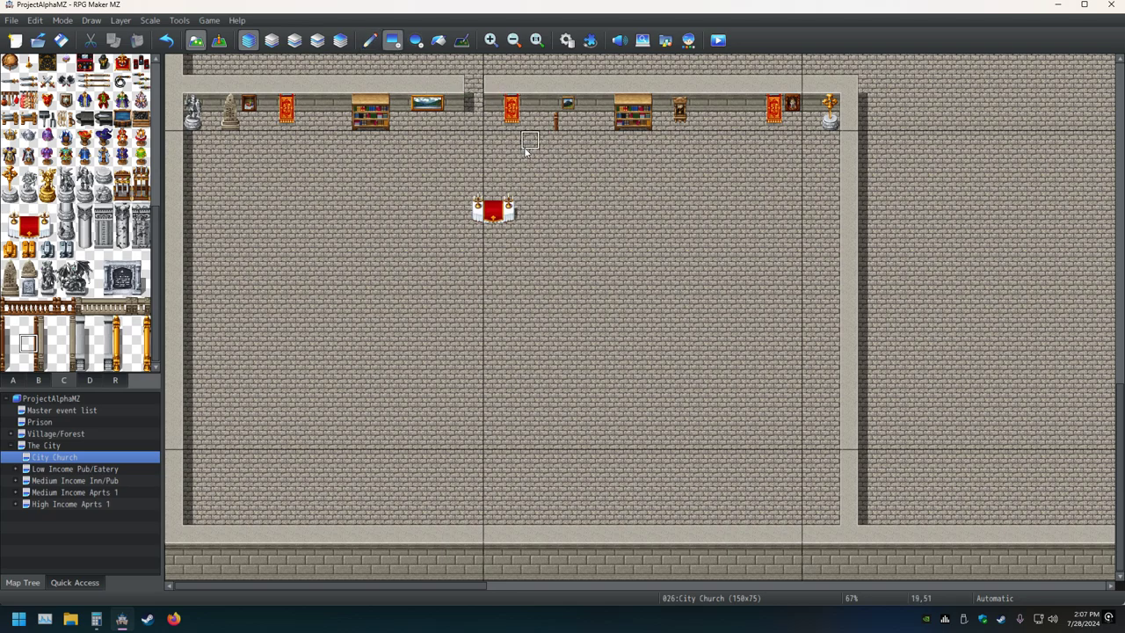
drag(553, 139, 553, 158)
drag(555, 203, 556, 164)
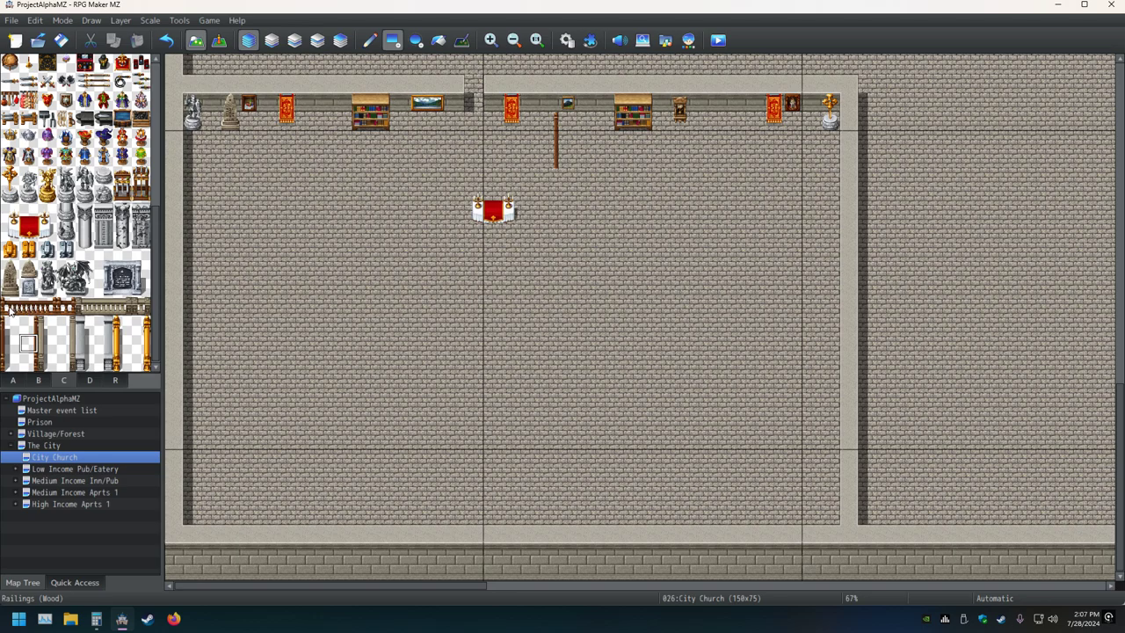
Step: Try Railings (Wood) end pieces beside the foot of the new vertical banister, and undo them
click(67, 306)
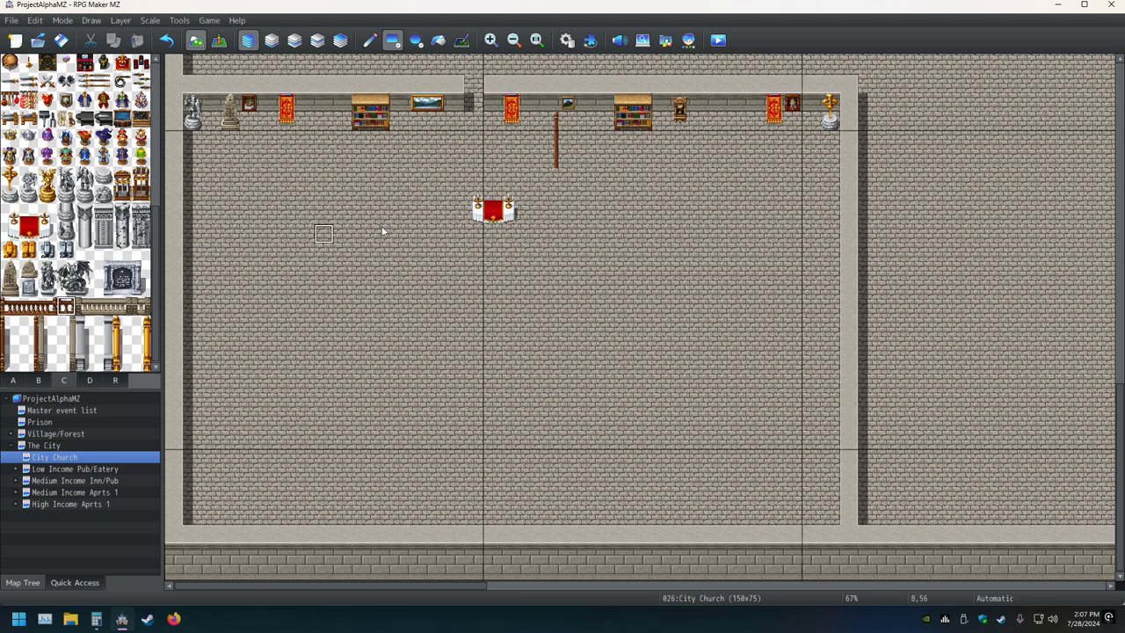
click(549, 160)
click(532, 159)
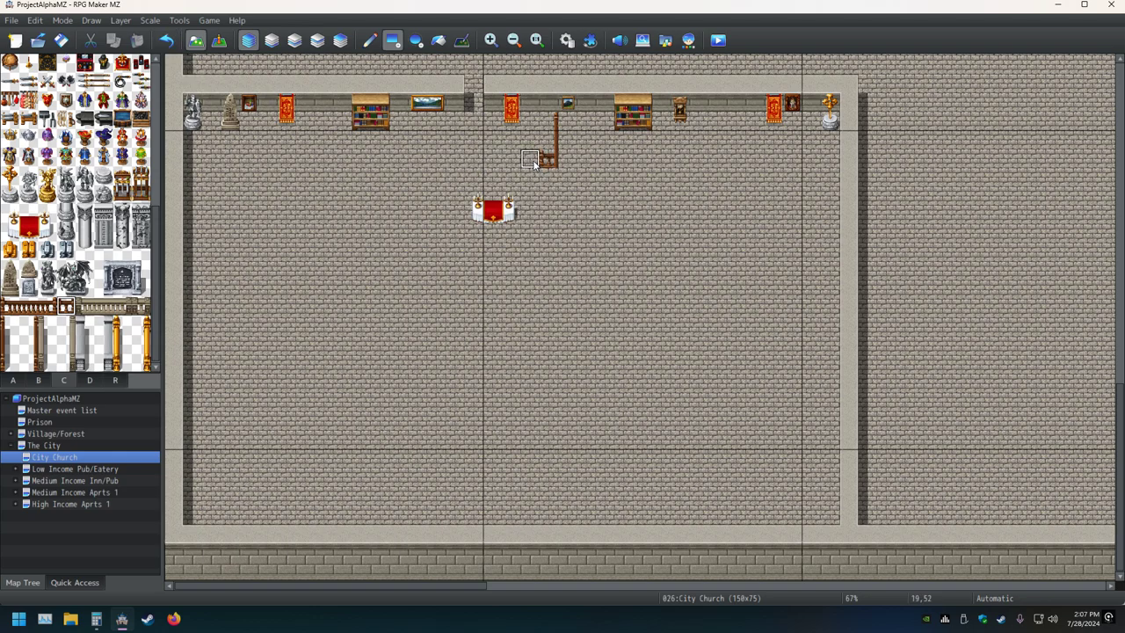
click(164, 42)
click(165, 42)
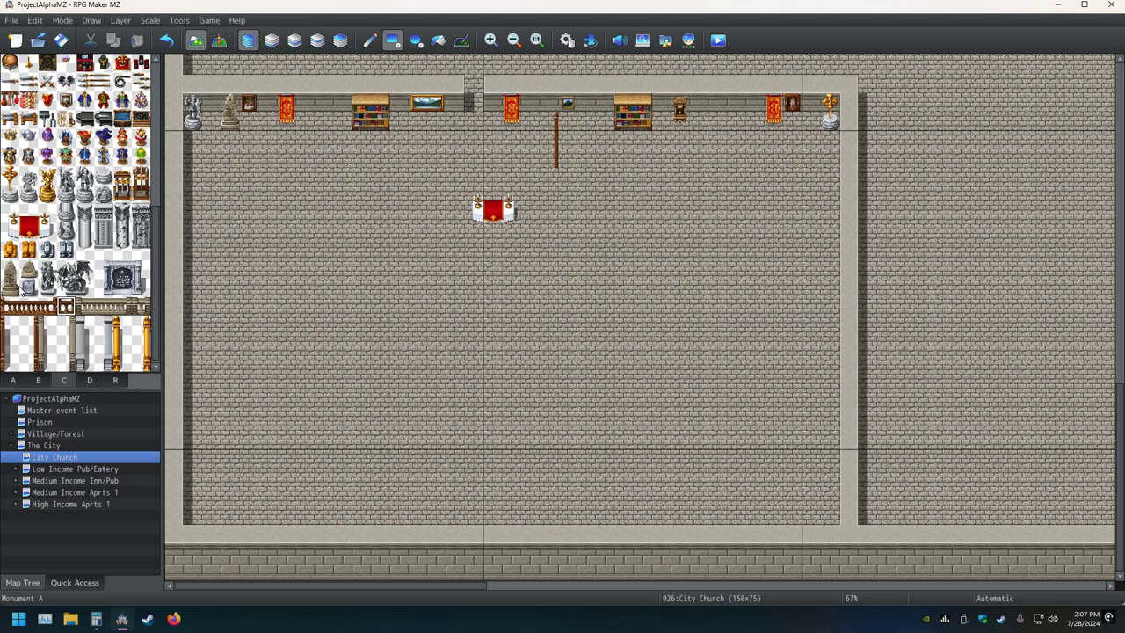
Step: Lay a horizontal row of Railings (Wood) westward from the foot of the banister, passing north of the Church Table
click(33, 366)
click(61, 311)
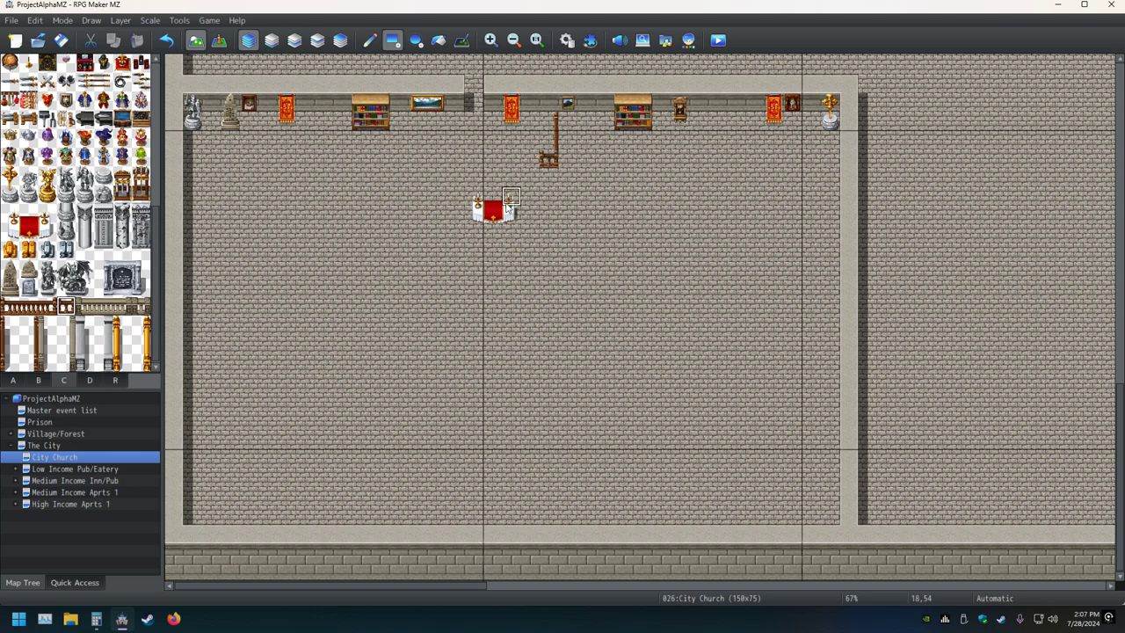
click(549, 160)
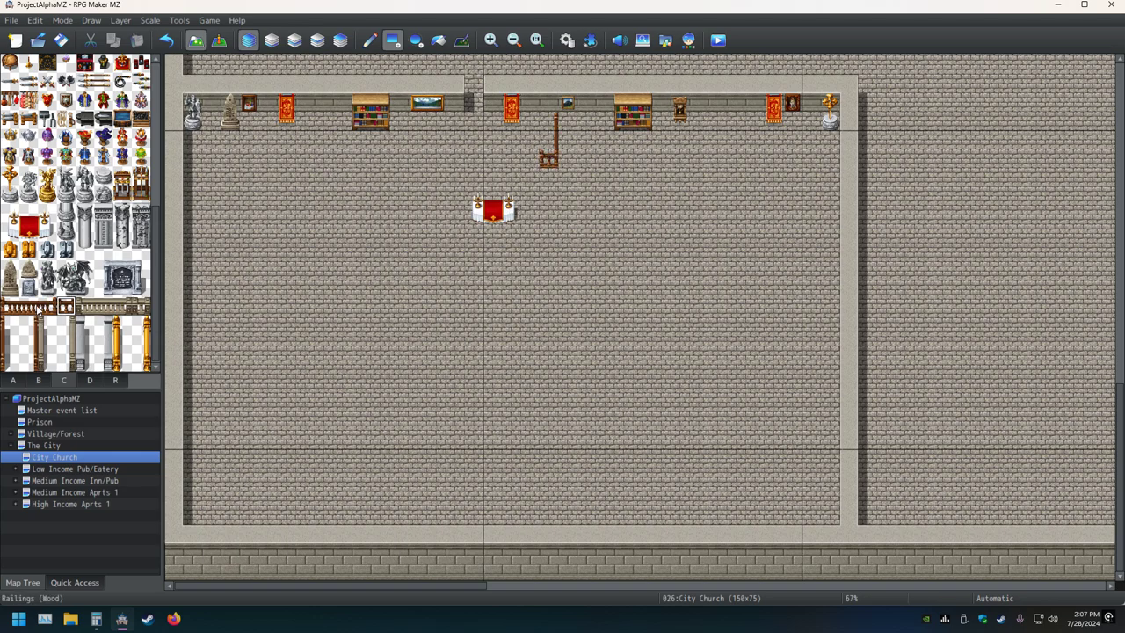
drag(530, 167, 450, 165)
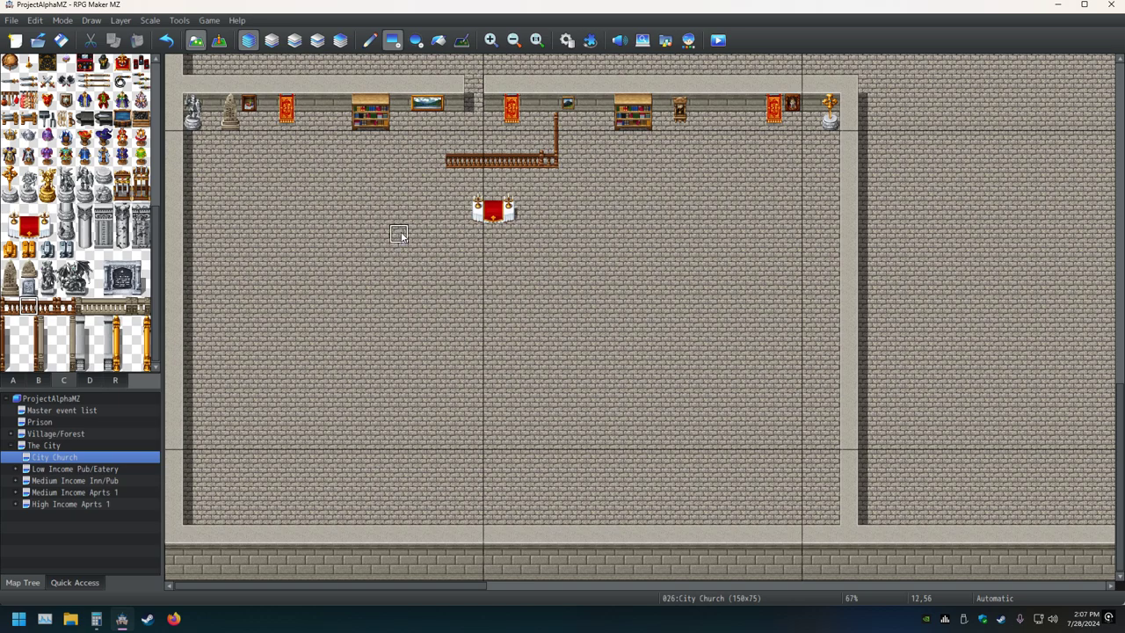
drag(437, 163, 420, 161)
click(417, 159)
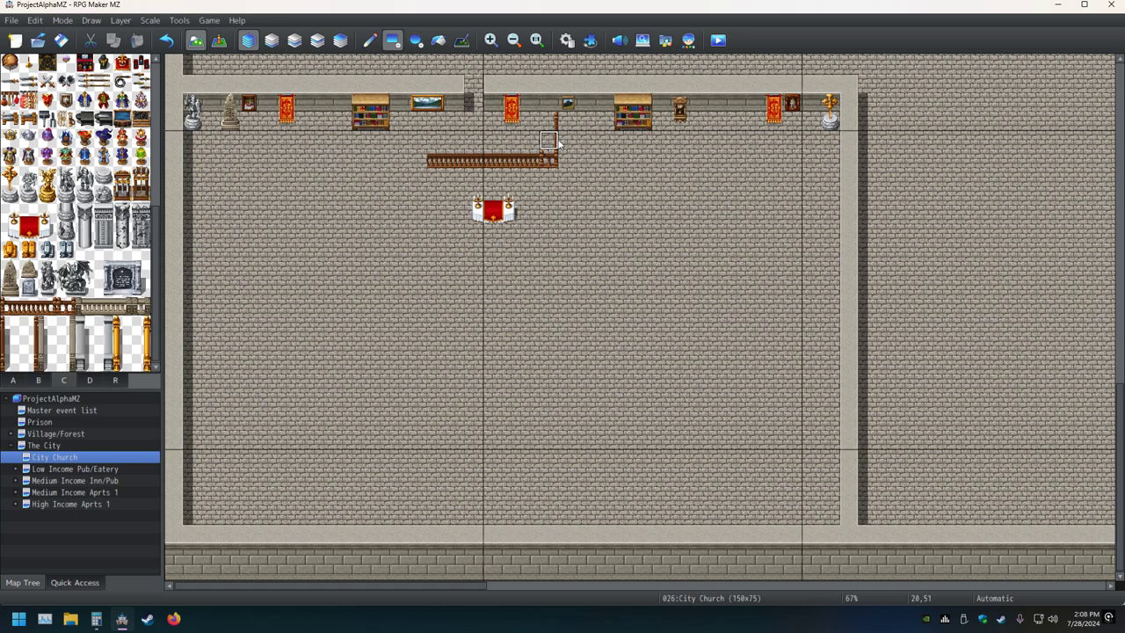
Step: Run a vertical wooden banister from the railing row's west end southward, just past the Church Table
click(423, 165)
drag(424, 189, 424, 208)
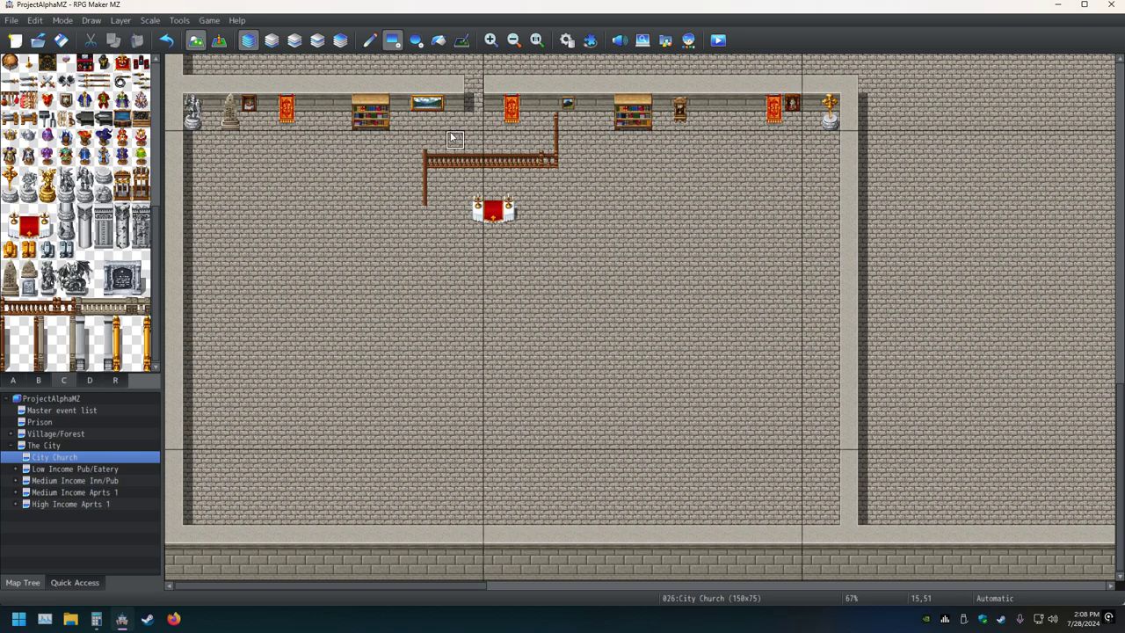
click(424, 143)
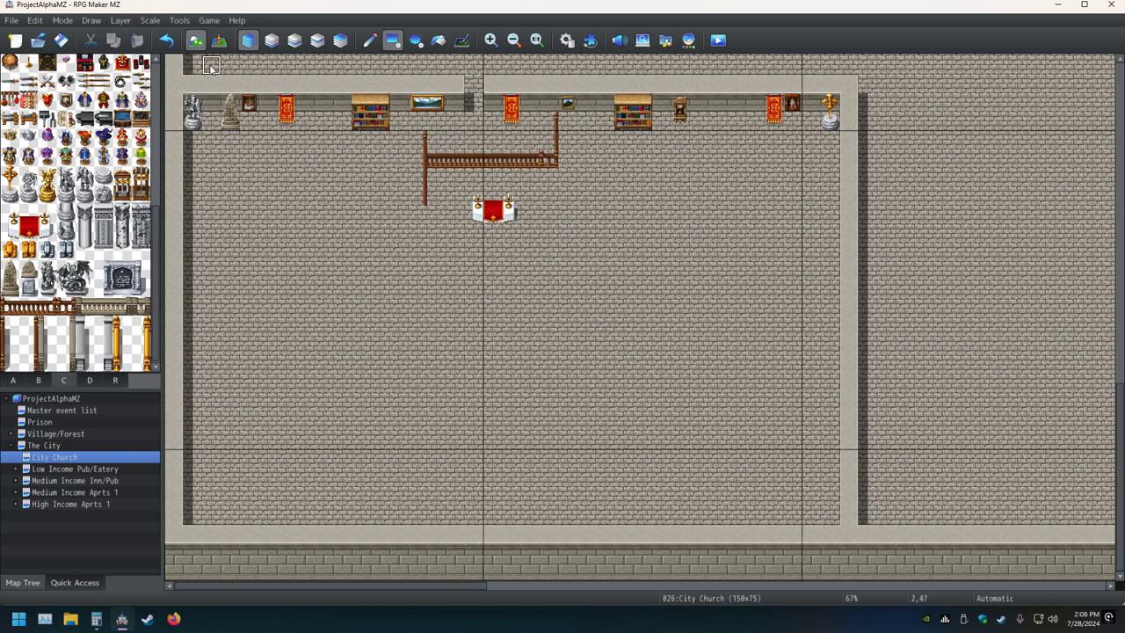
click(171, 47)
click(171, 47)
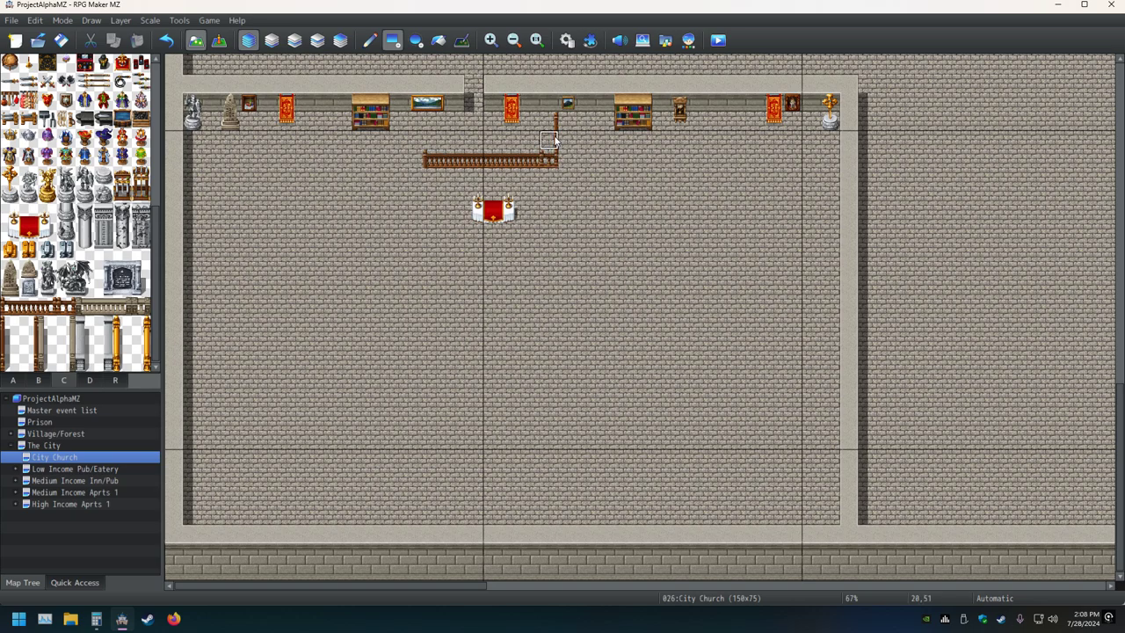
click(429, 183)
click(422, 230)
key(ctrl+z)
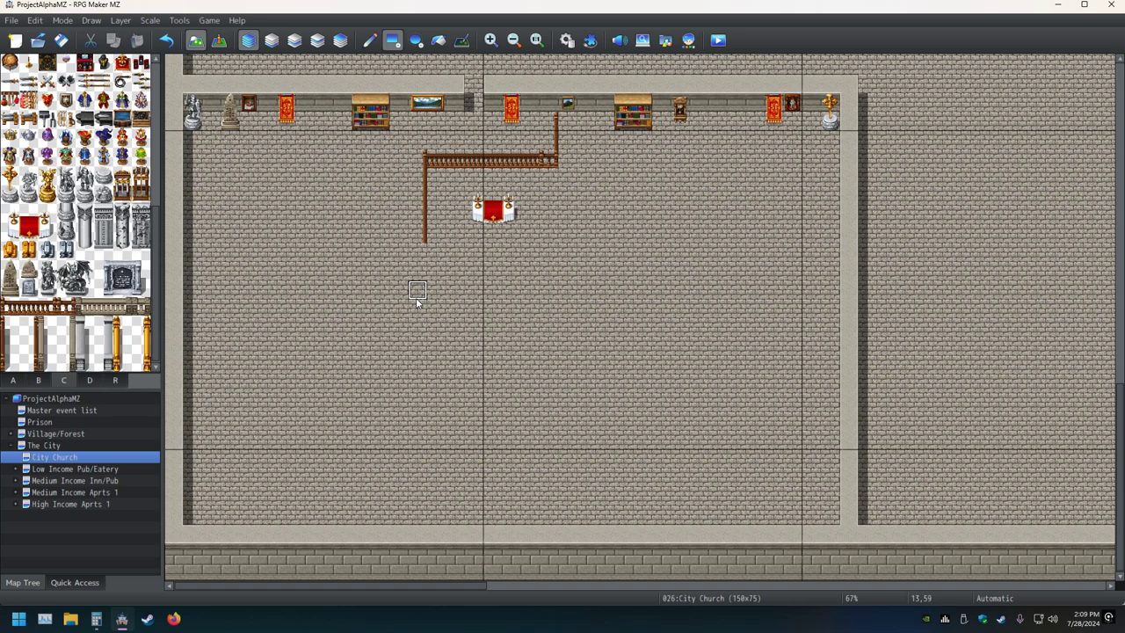
Step: Rework the railing row's east corner with a plain railing tile and a banister end, and save the project
click(548, 158)
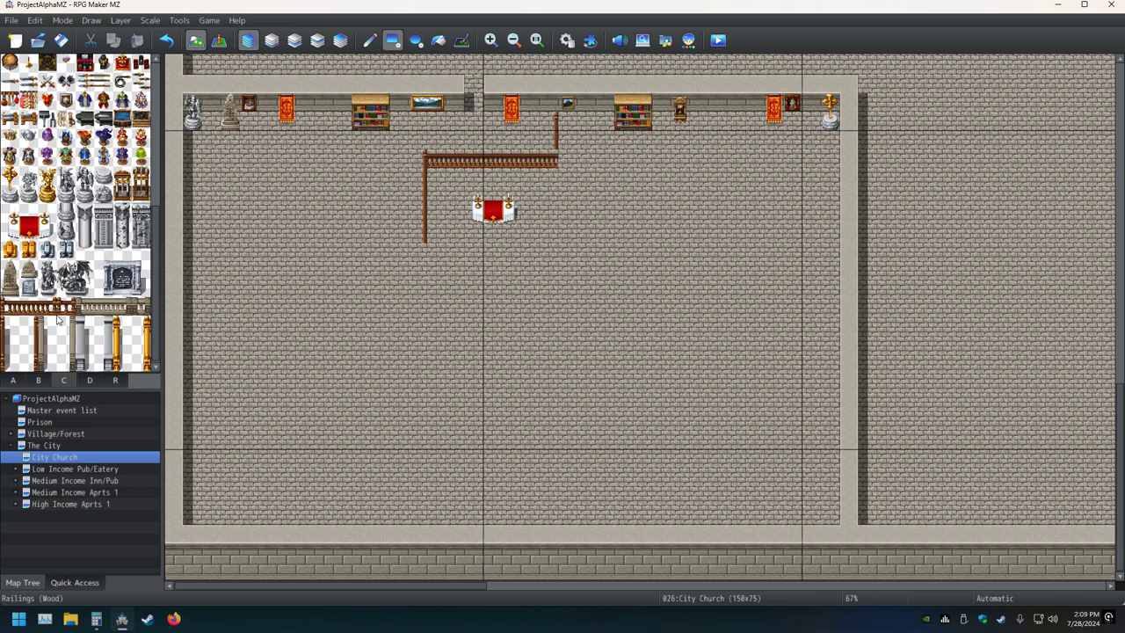
click(28, 362)
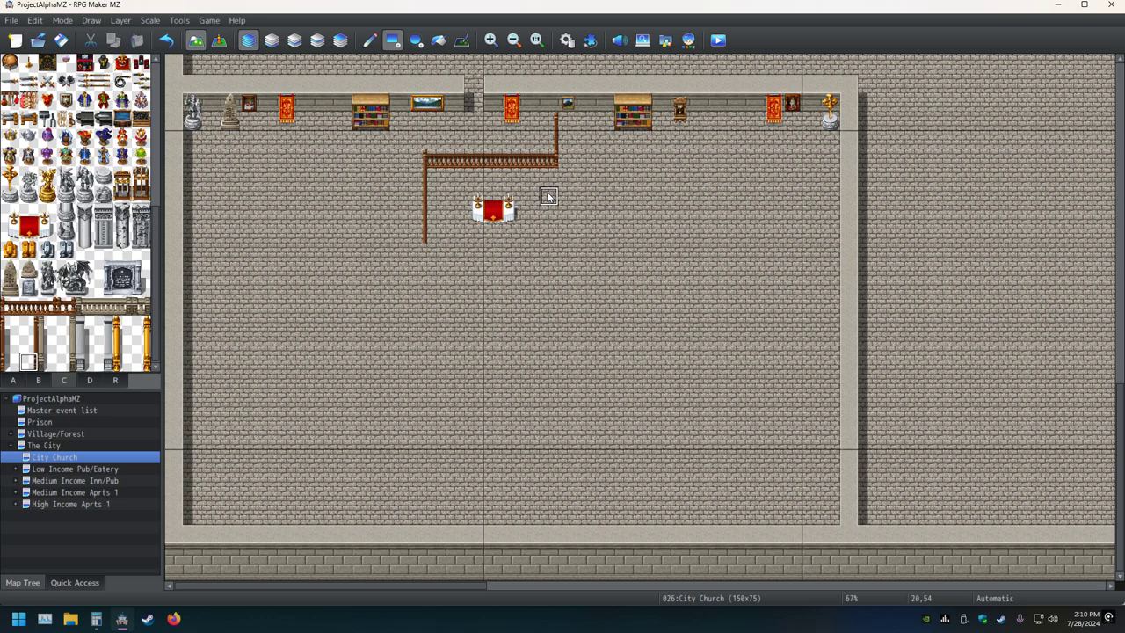
click(68, 306)
click(493, 160)
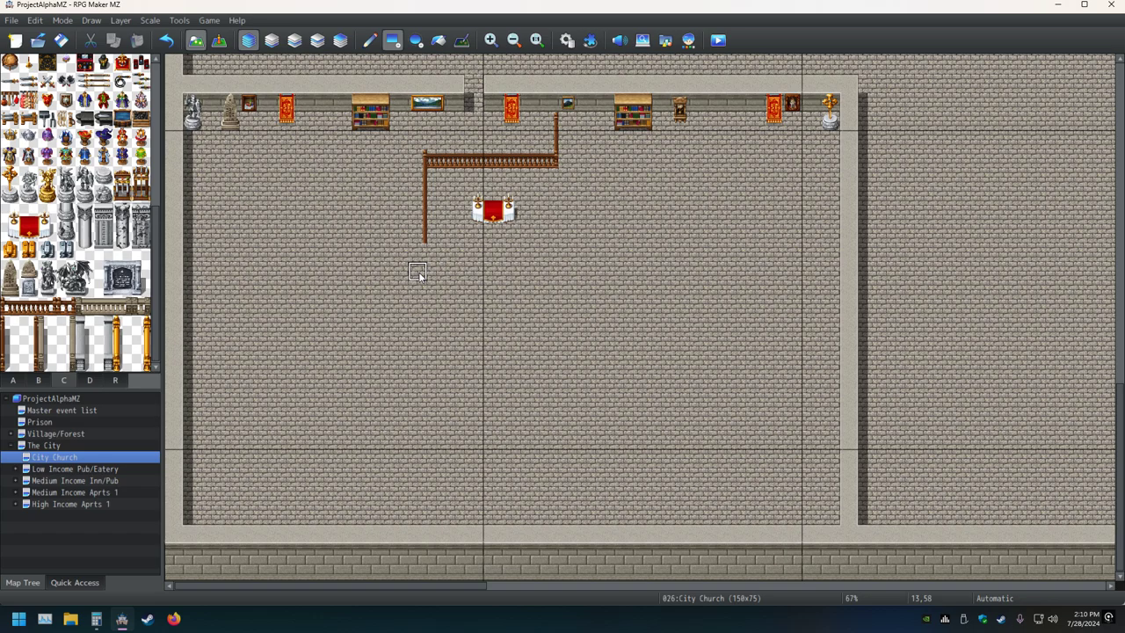
click(61, 40)
Step: Place four wooden tables, each three tiles wide, in two columns and two rows south of the Church Table
scroll(78, 299, up, 2)
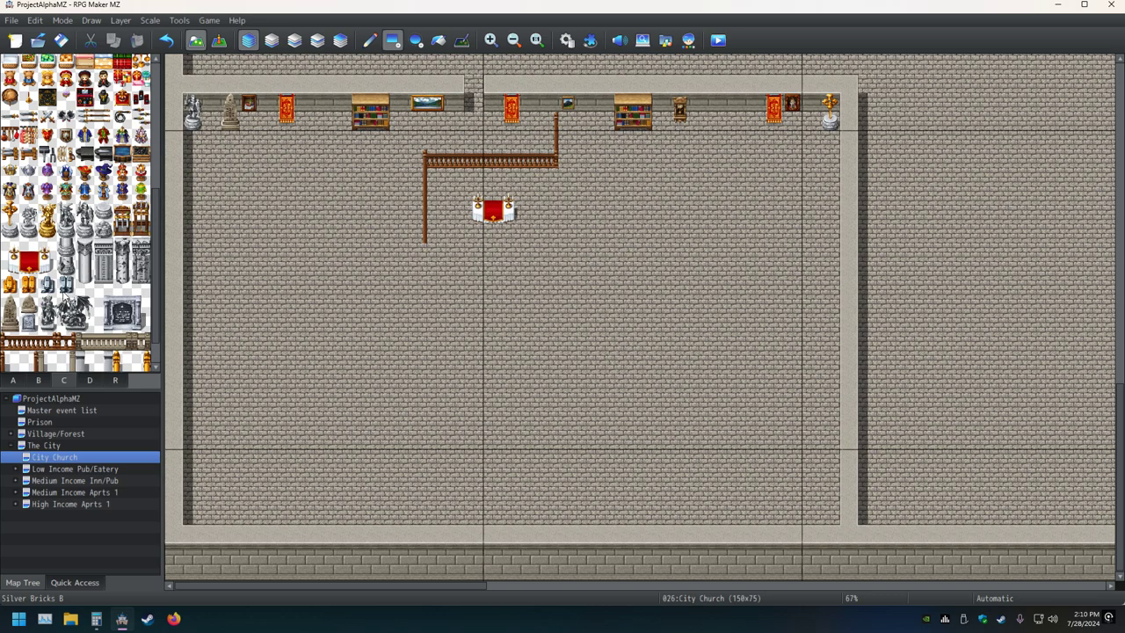
click(13, 380)
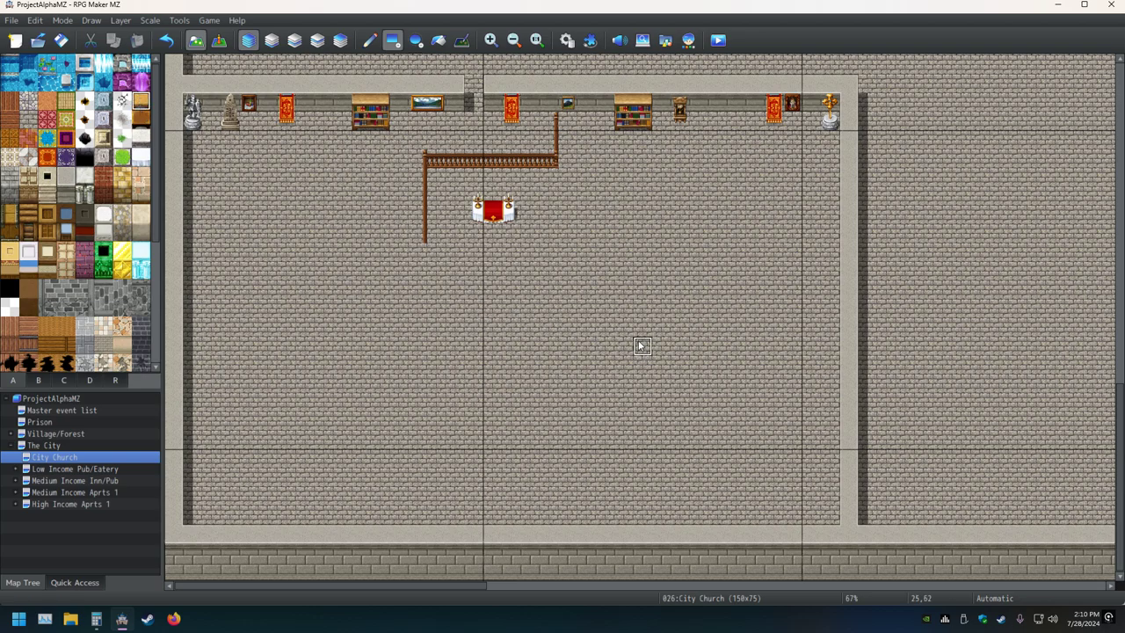
click(624, 365)
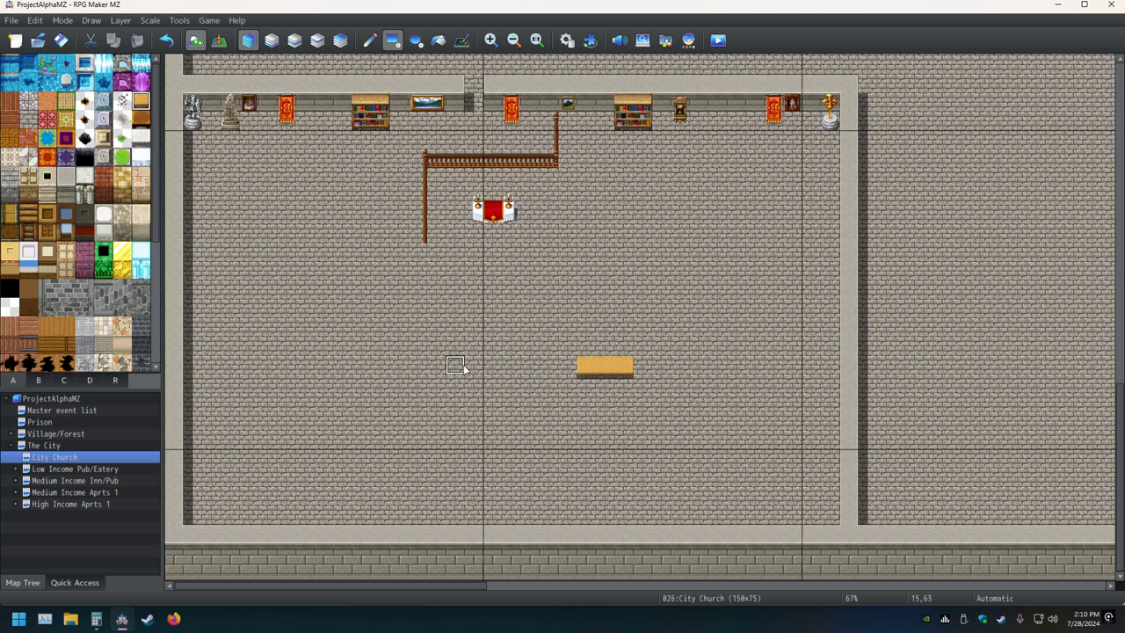
drag(471, 368, 443, 369)
drag(469, 312, 441, 319)
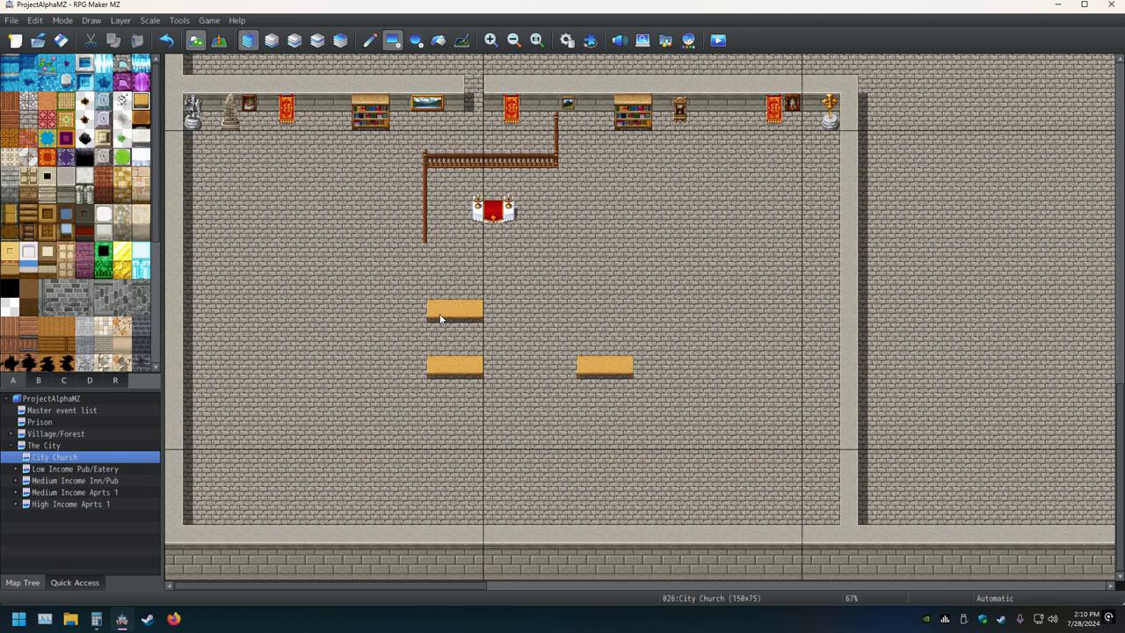
drag(622, 312, 584, 313)
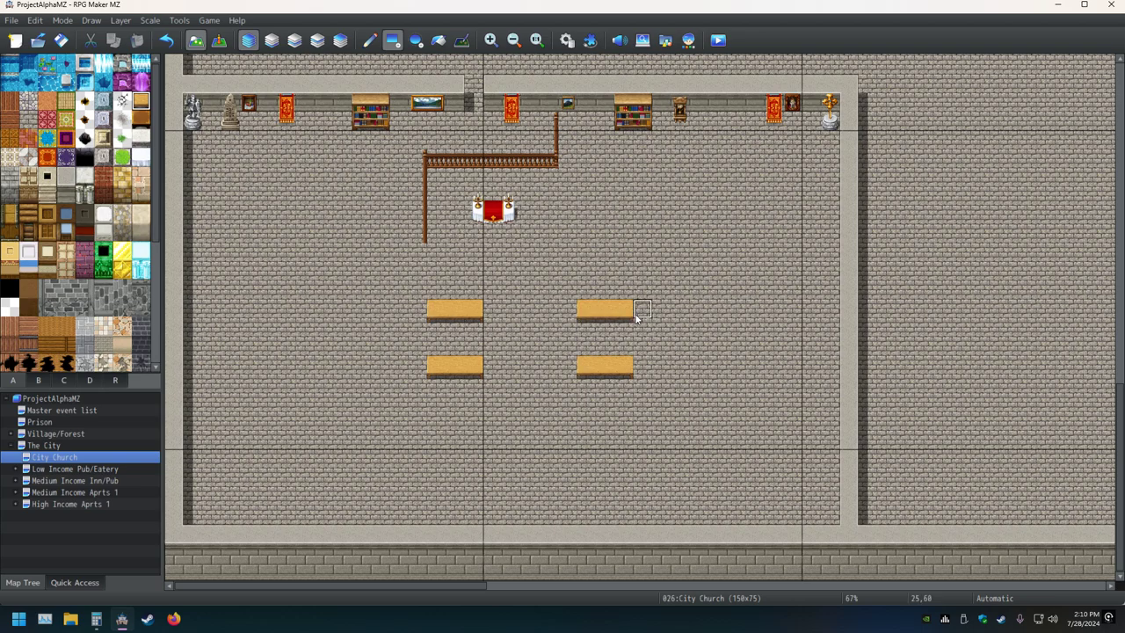
Step: Copy a pair of the wooden tables to add two more rows at the south end of both columns
right_drag(608, 318, 580, 315)
right_drag(640, 422, 603, 480)
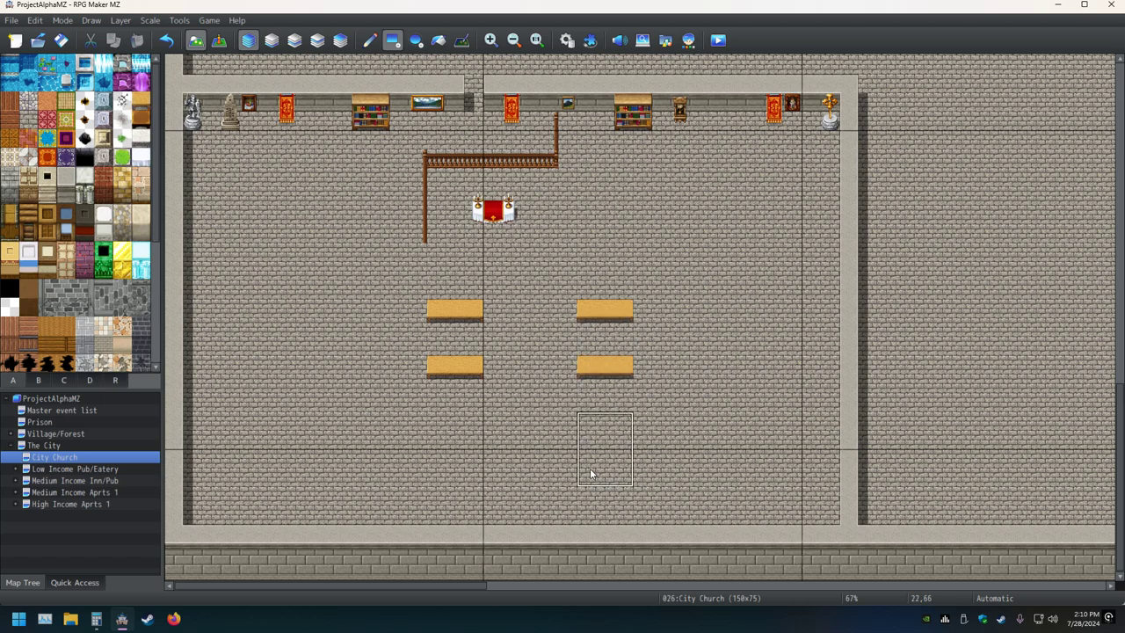
click(591, 472)
click(369, 40)
click(581, 481)
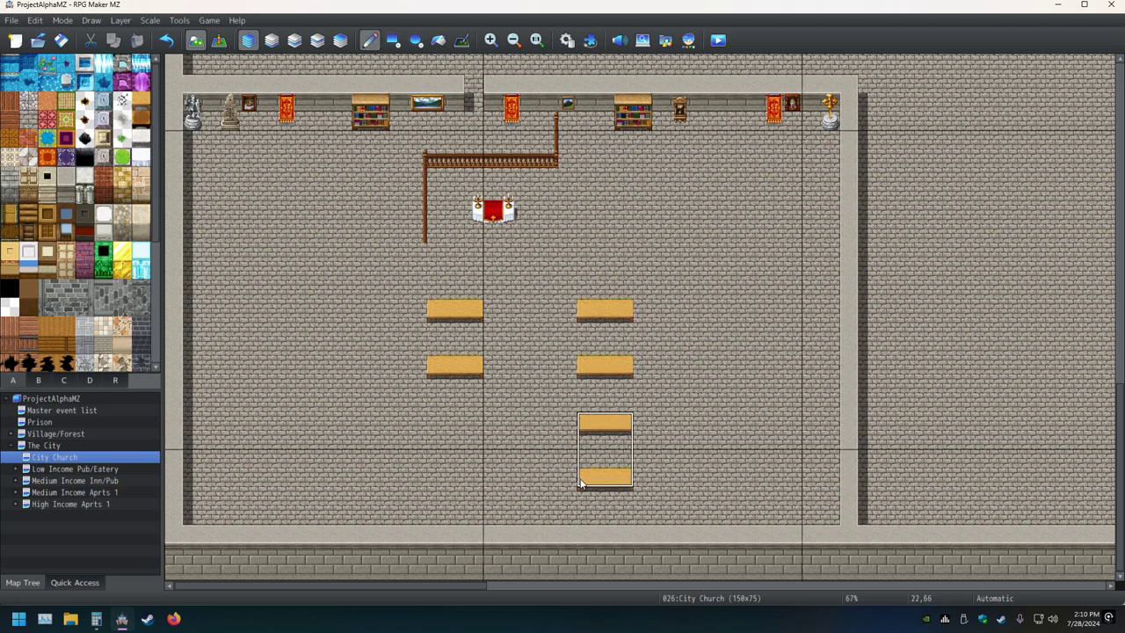
click(442, 480)
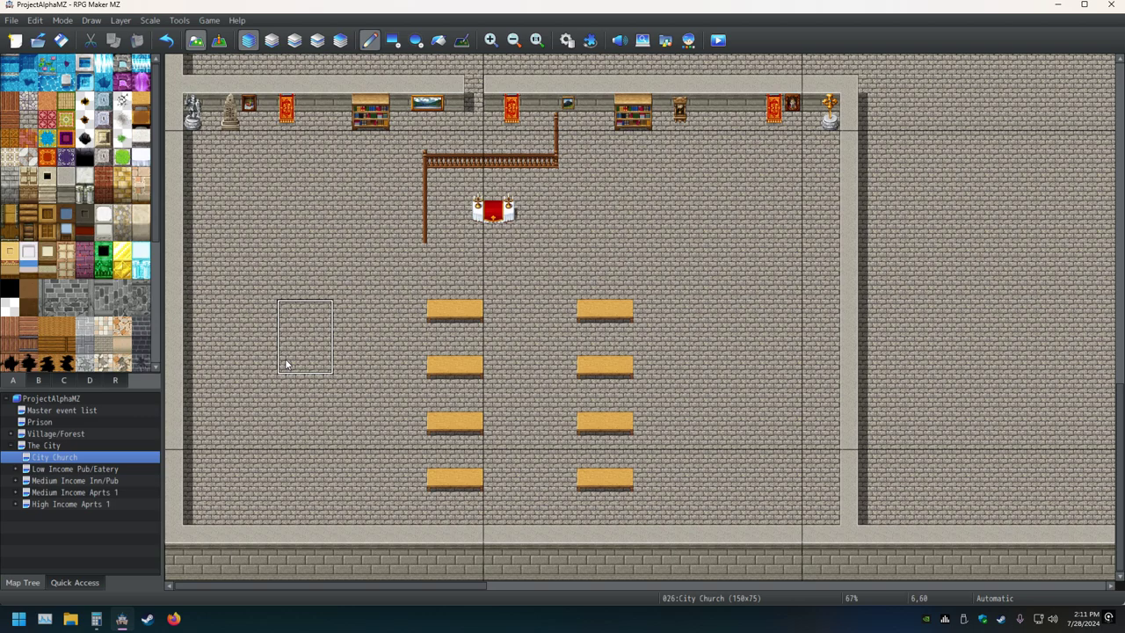
Step: Place a Railings (Wood) gap piece in the railing row directly north of the Church Table, and save the project
click(40, 379)
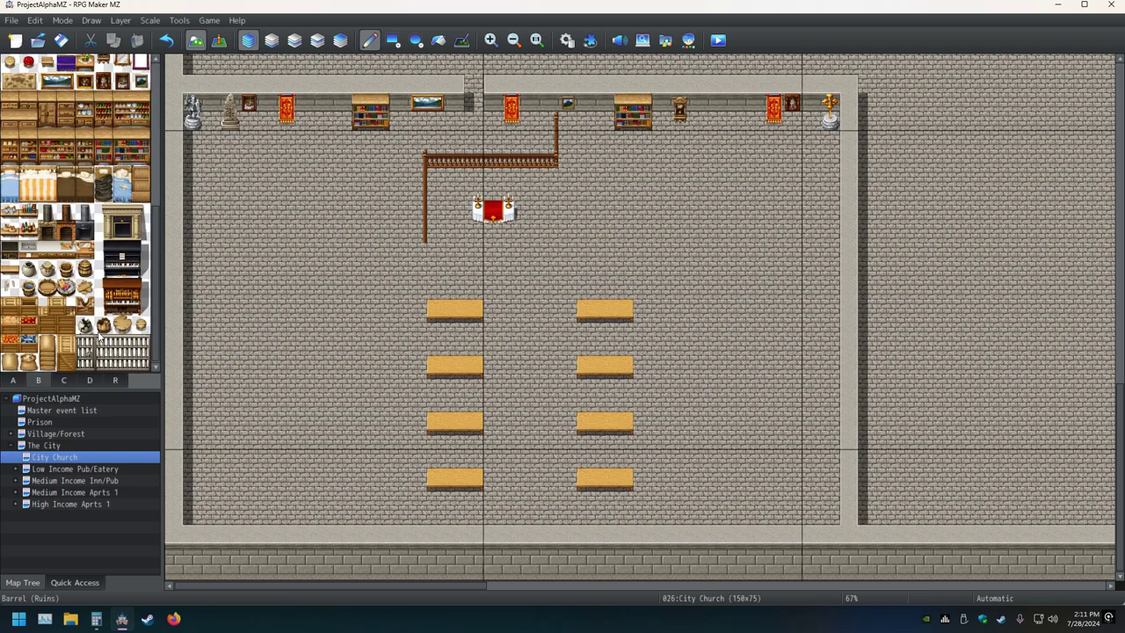
click(64, 380)
click(66, 343)
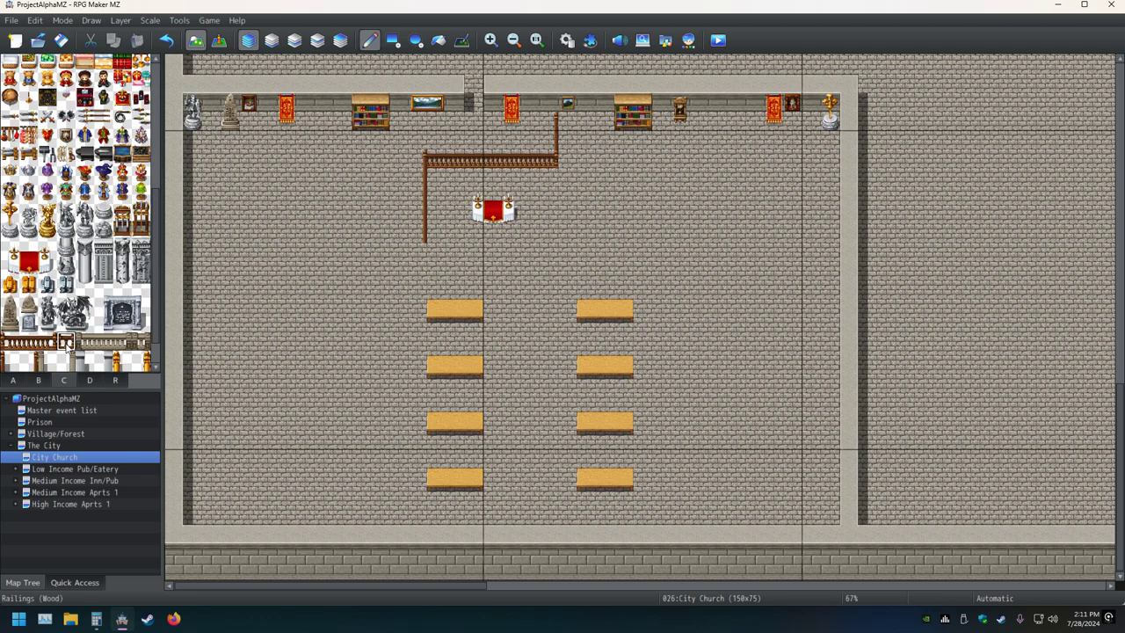
click(492, 160)
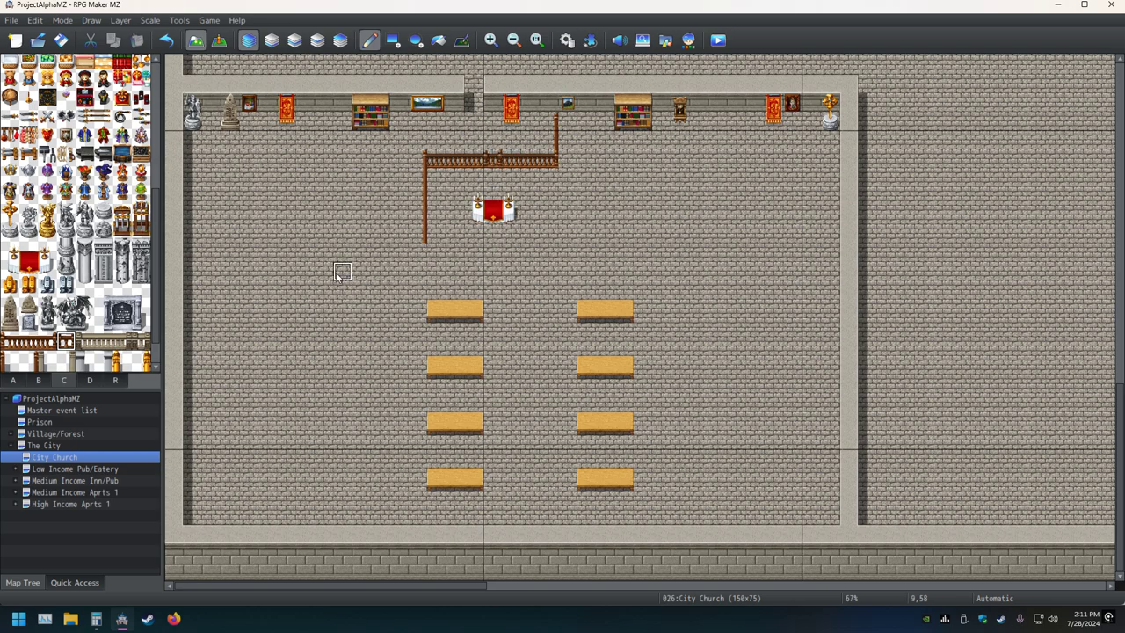
click(61, 40)
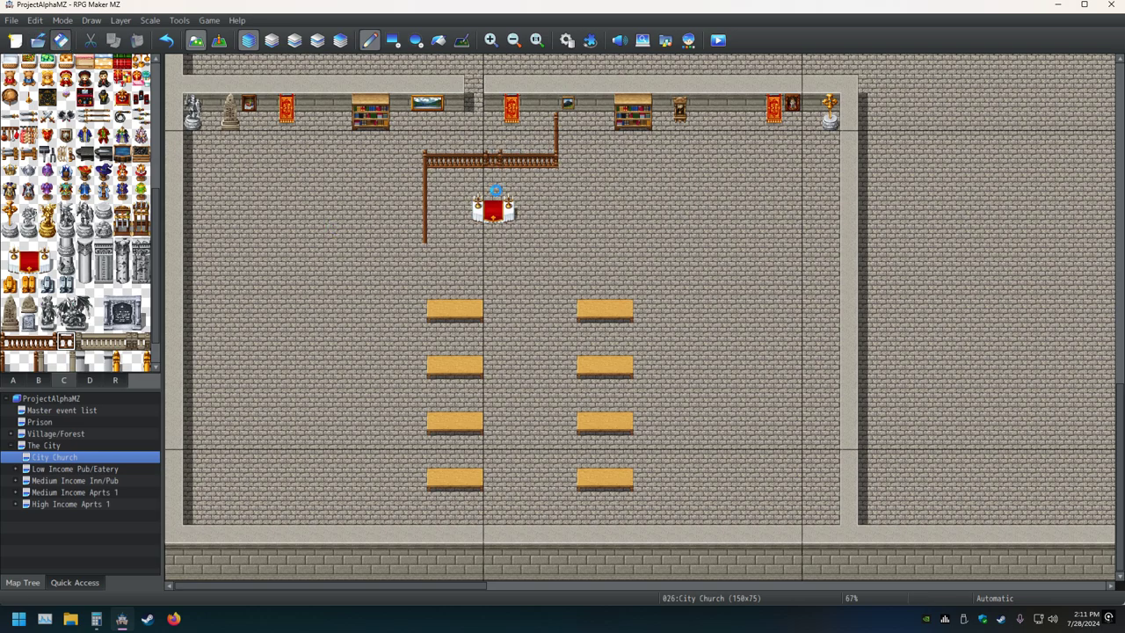
Step: Try a Railings (Wood) piece at the foot of the west banister, and undo it
click(166, 41)
click(556, 161)
click(419, 236)
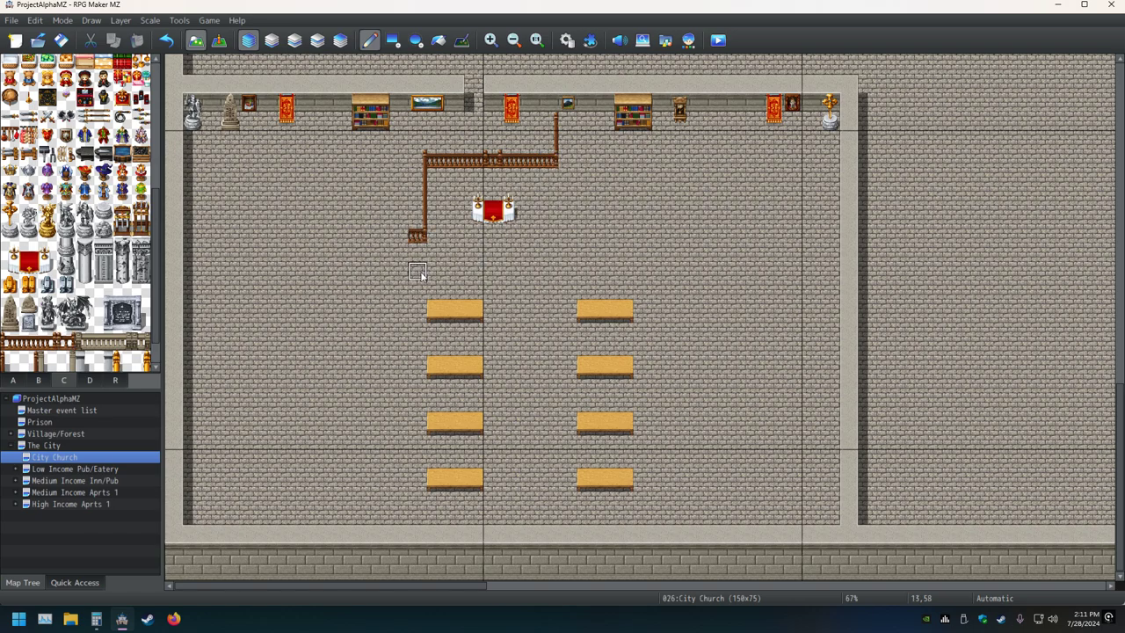
click(166, 41)
Step: Extend the west banister one tile south and lay a wooden railing row south of the Church Table, ending in line with the east banister
scroll(72, 344, down, 1)
click(28, 362)
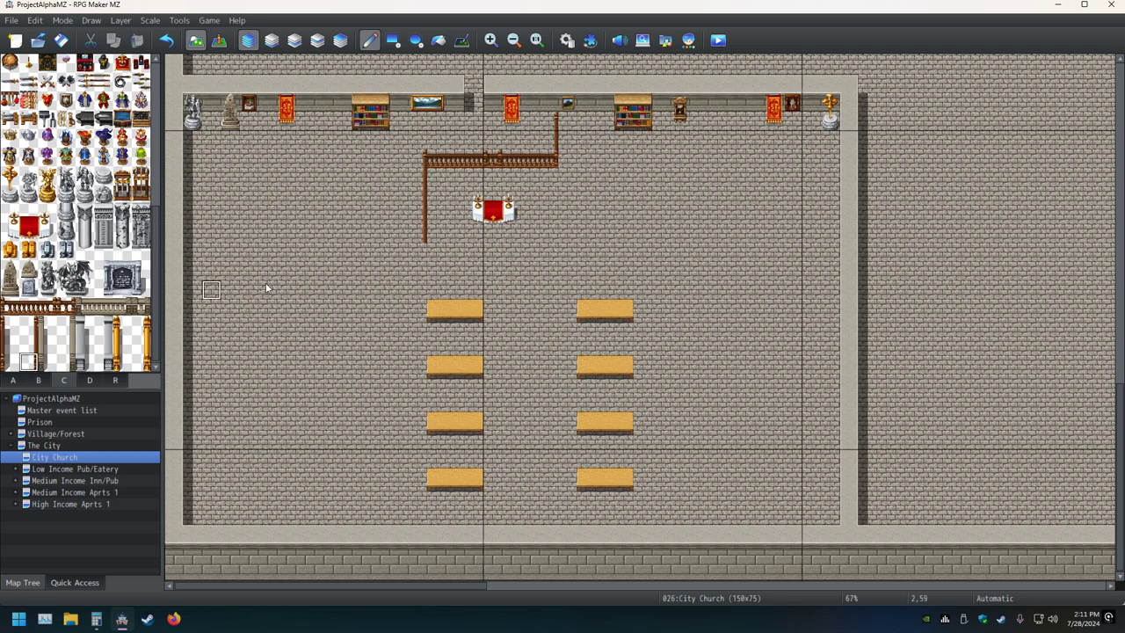
click(420, 254)
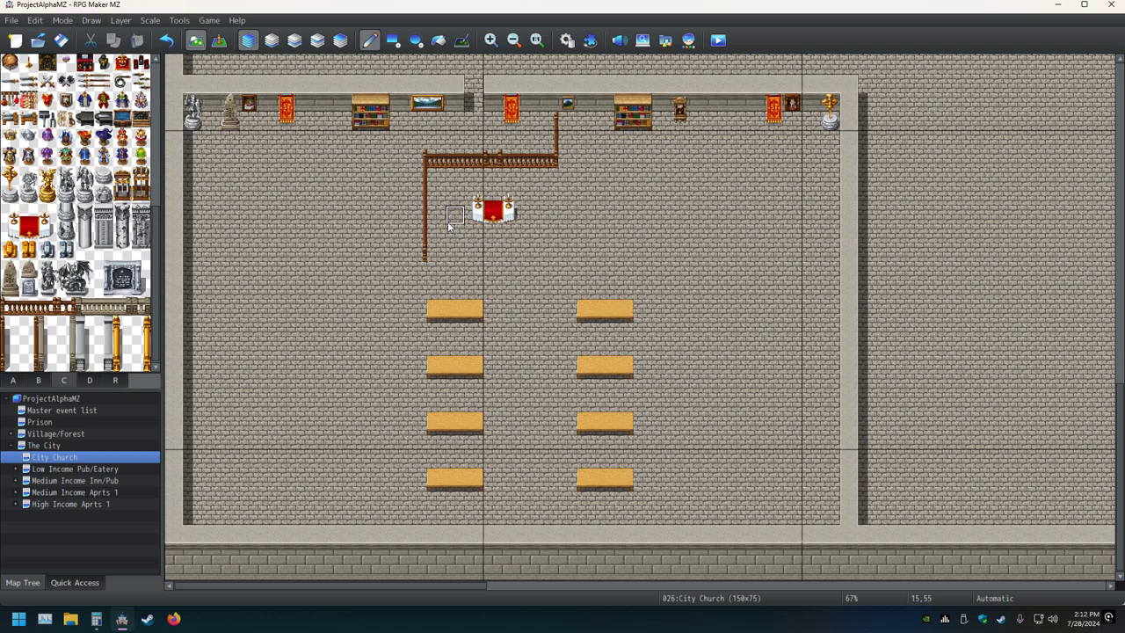
click(434, 255)
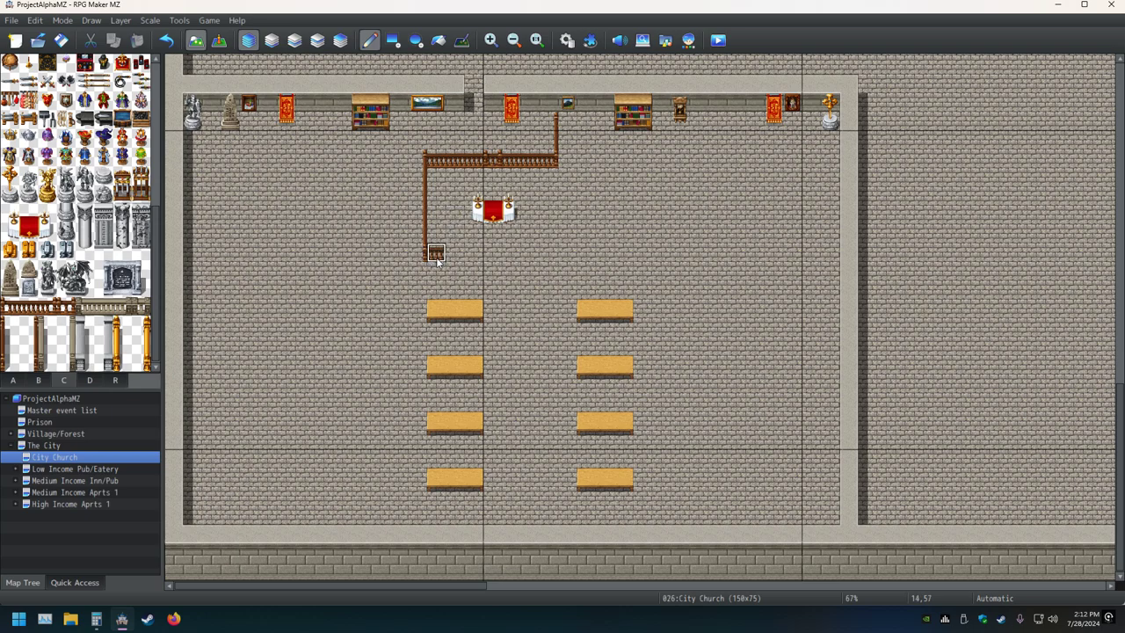
drag(437, 261, 576, 256)
click(393, 39)
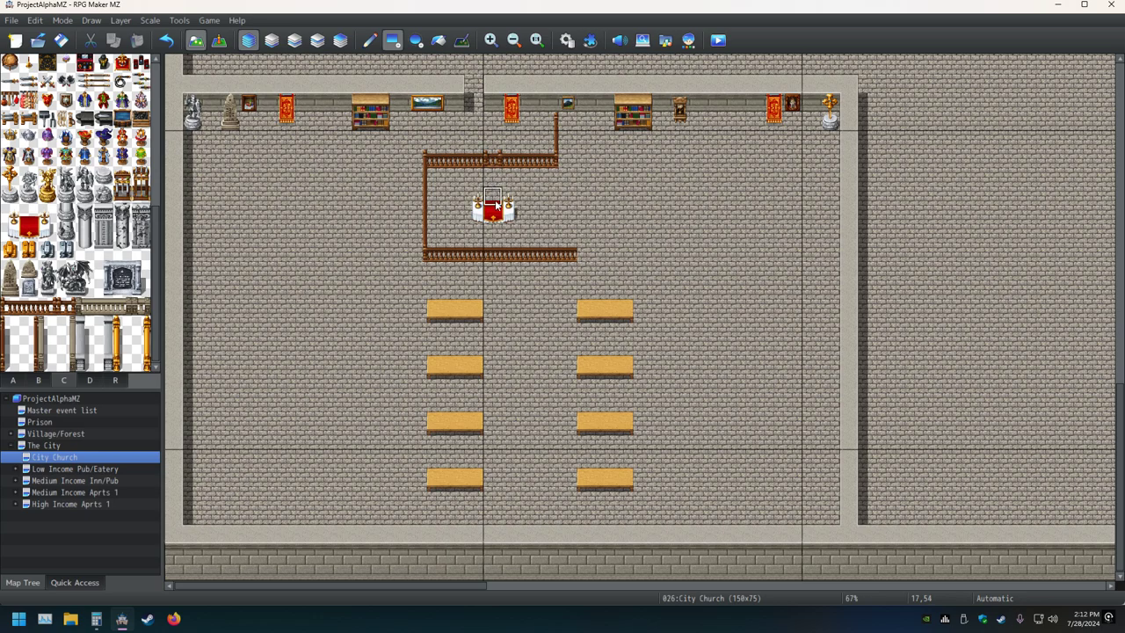
click(573, 251)
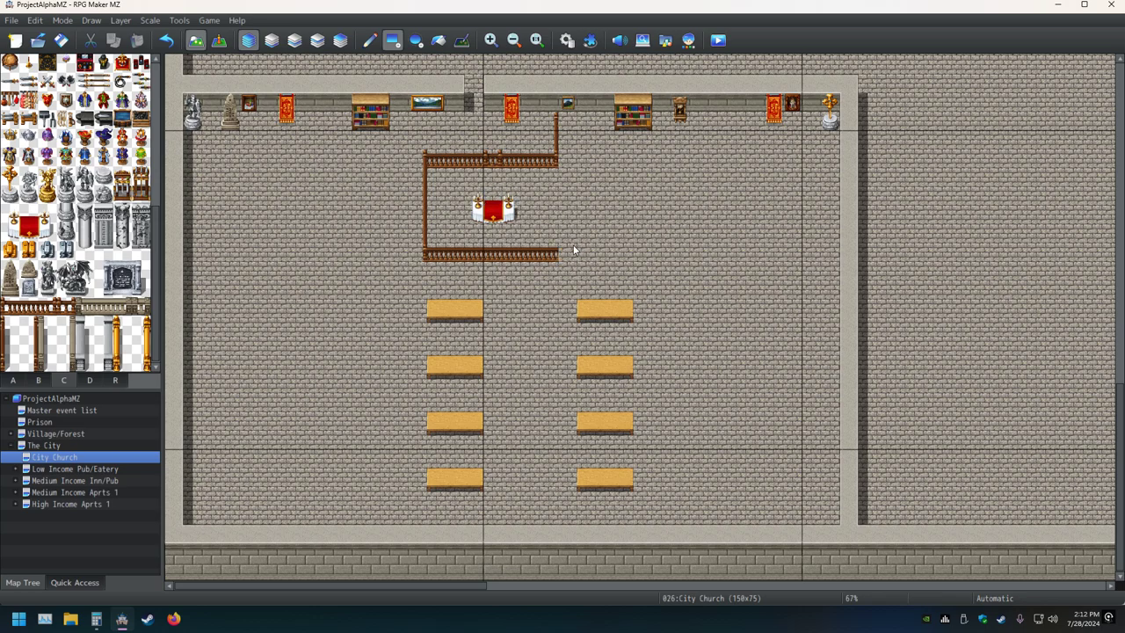
Step: Close the enclosure's east side with a wooden banister between the northern and southern railing rows
click(552, 162)
click(167, 40)
drag(555, 237, 556, 193)
click(28, 361)
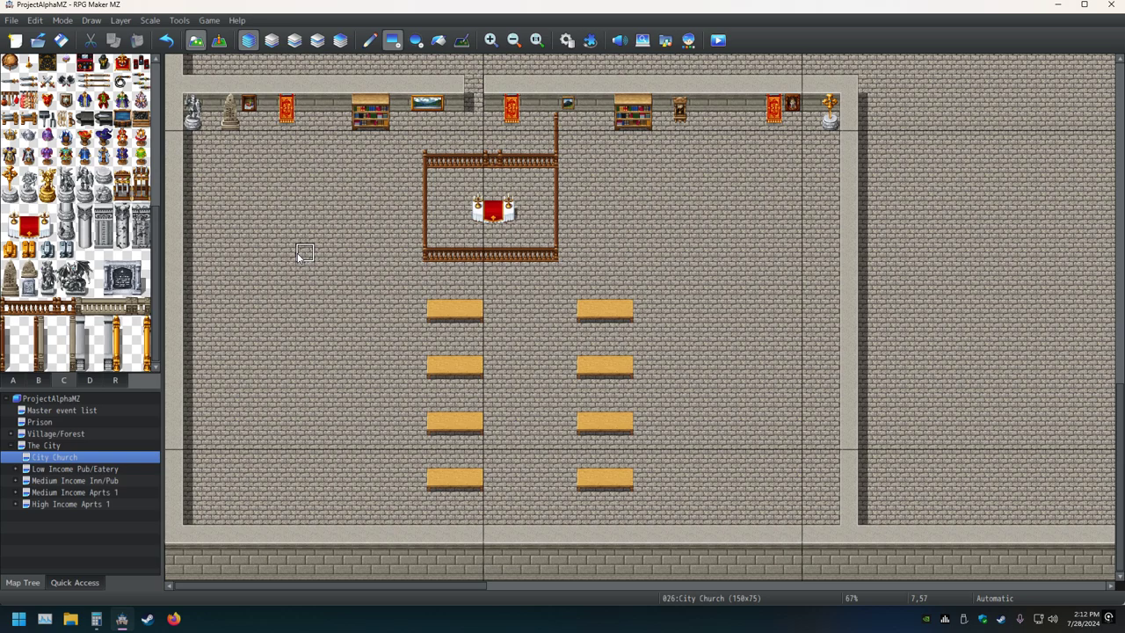
Step: Start a new event on the gap piece in the railing row north of the Church Table
click(219, 40)
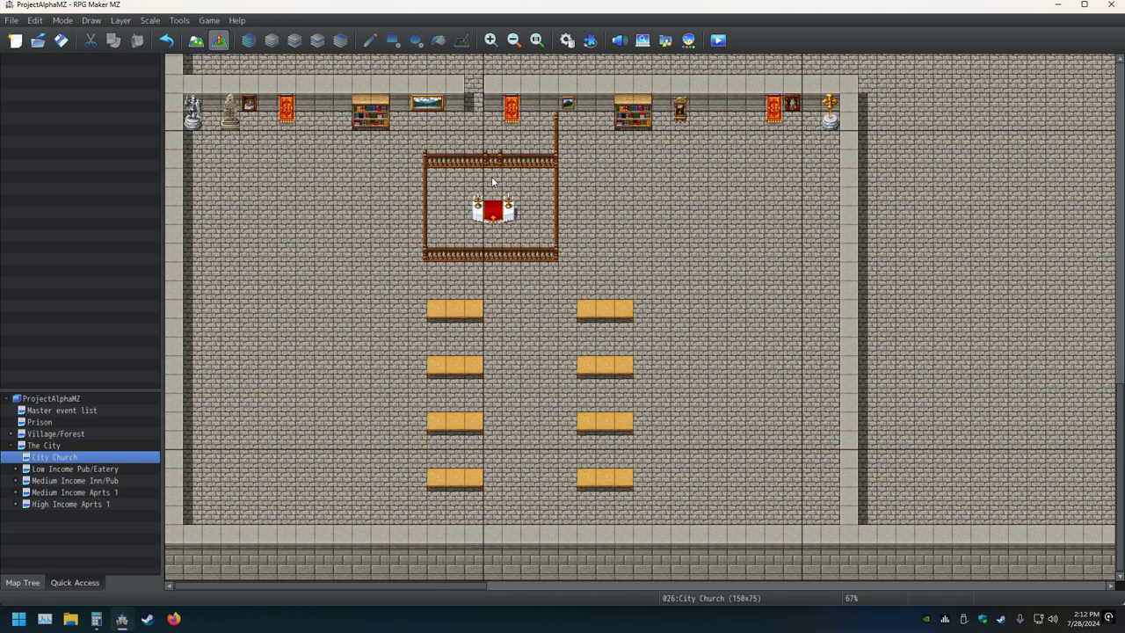
click(491, 179)
click(490, 161)
click(196, 40)
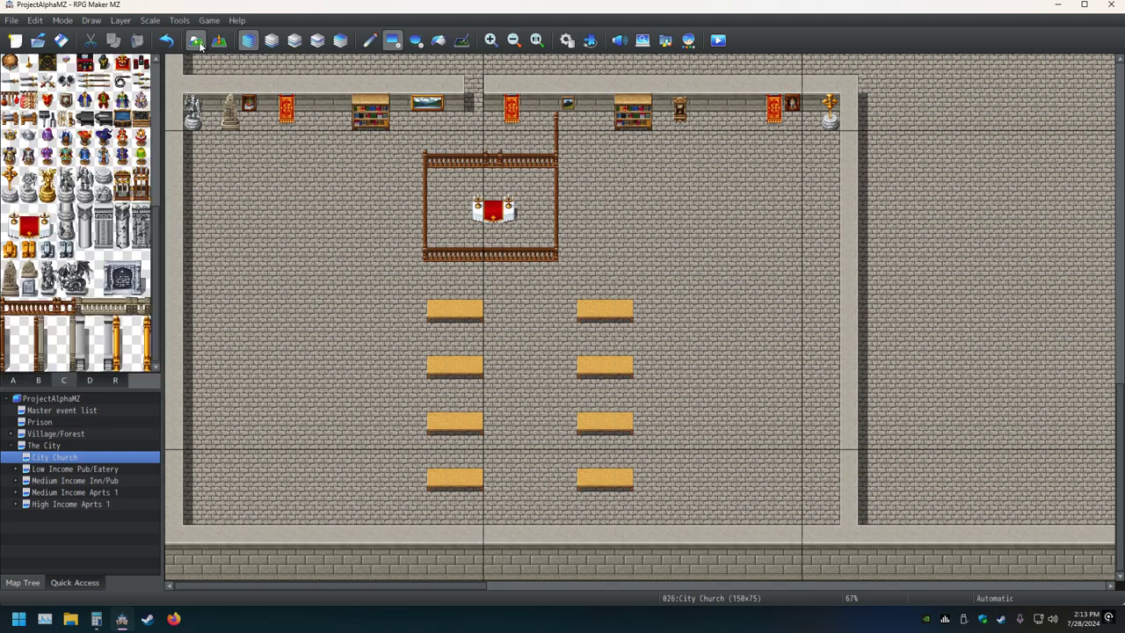
click(493, 164)
key(F6)
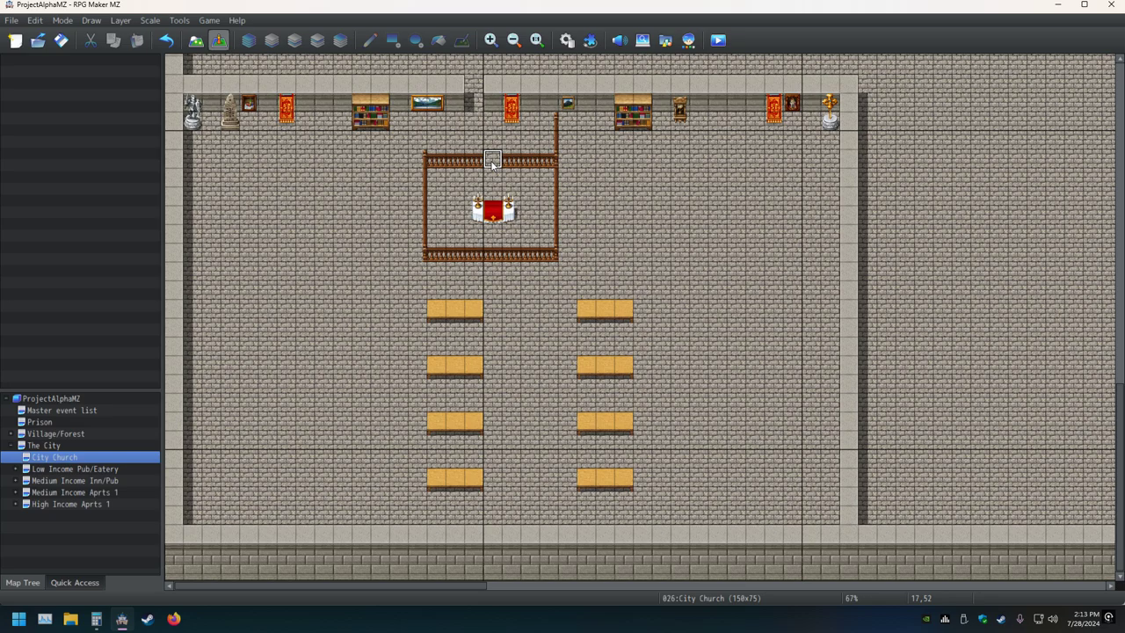
double_click(490, 156)
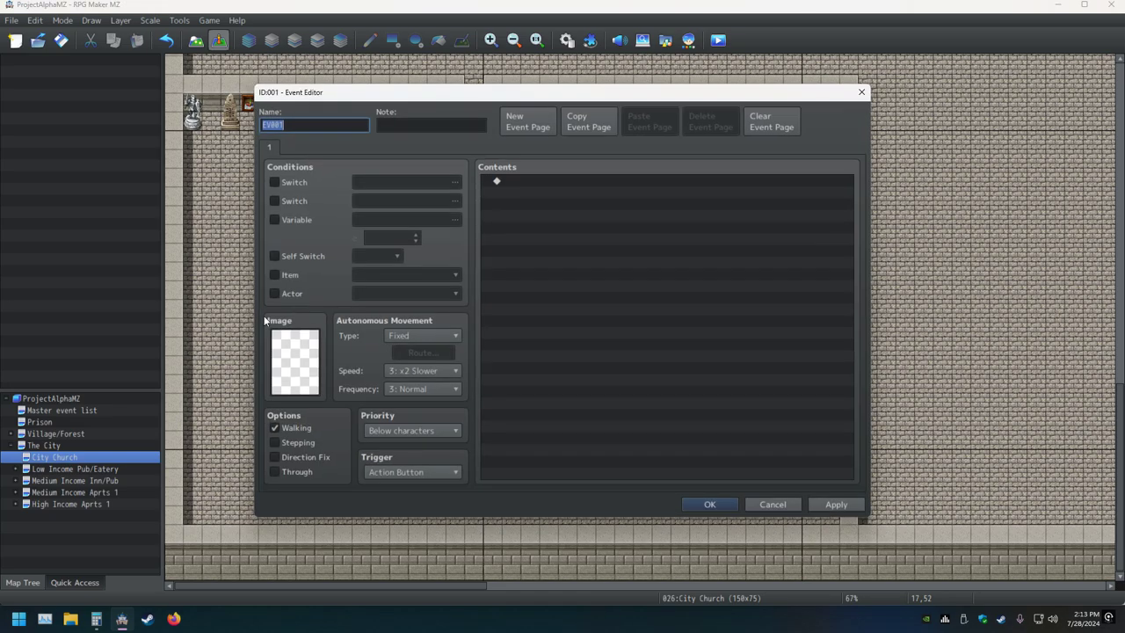
Step: Look through the gate, switch and door image sets for a graphic for the event
double_click(302, 353)
scroll(454, 335, down, 4)
scroll(454, 334, down, 4)
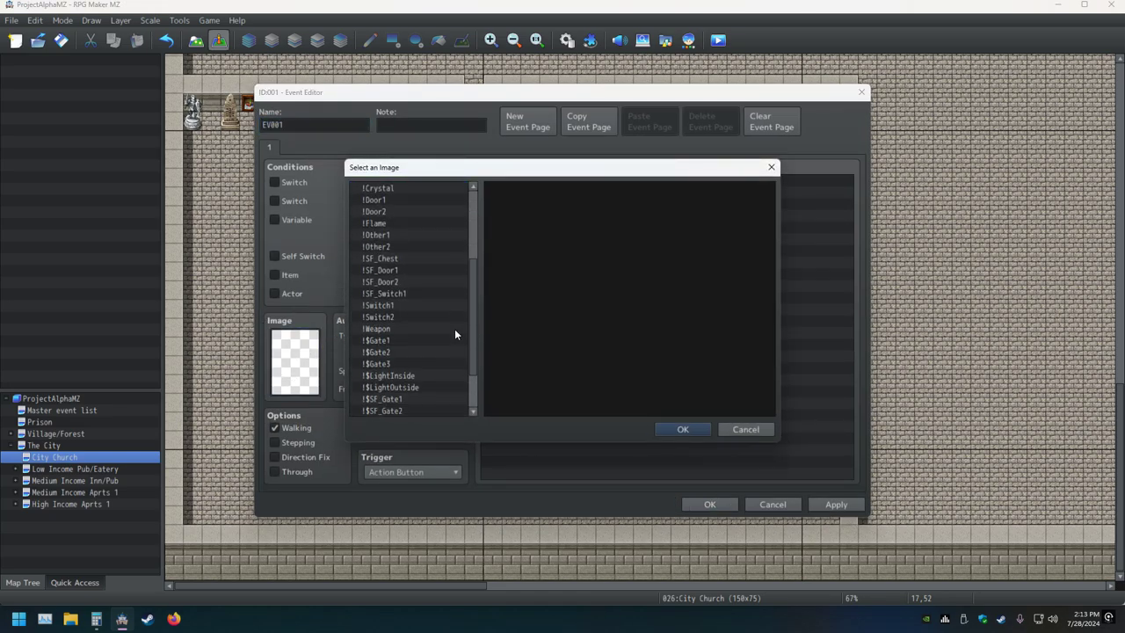
click(407, 282)
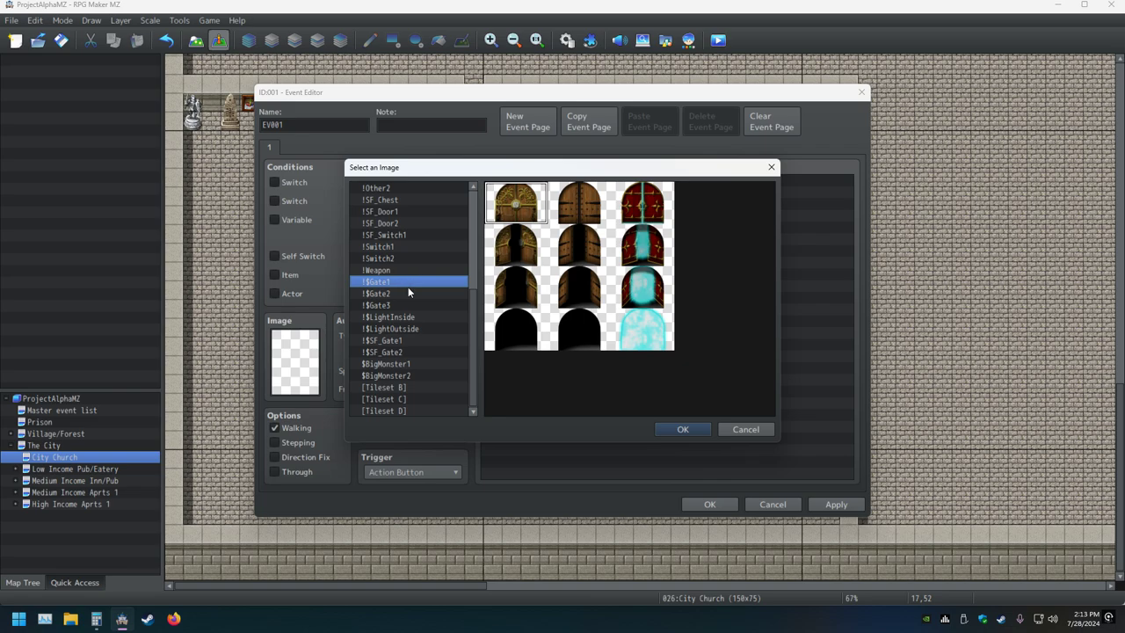
key(Down)
key(Down)
key(Up)
key(Up)
key(Up)
key(Up)
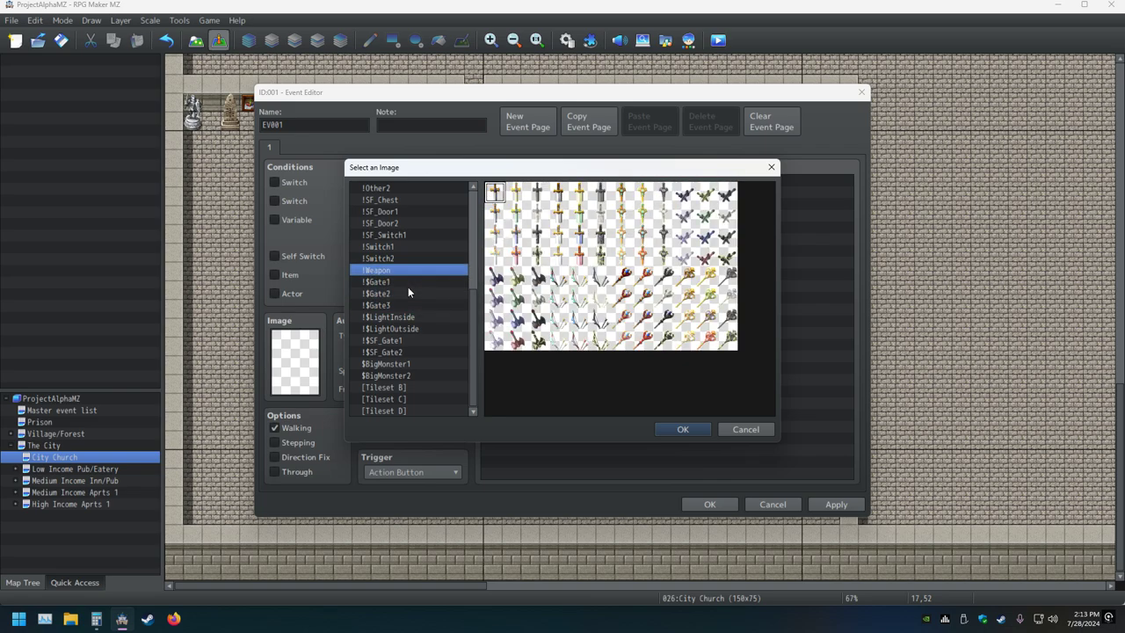
key(Up)
key(Up)
key(Up)
key(Up)
key(Up)
key(Down)
key(Down)
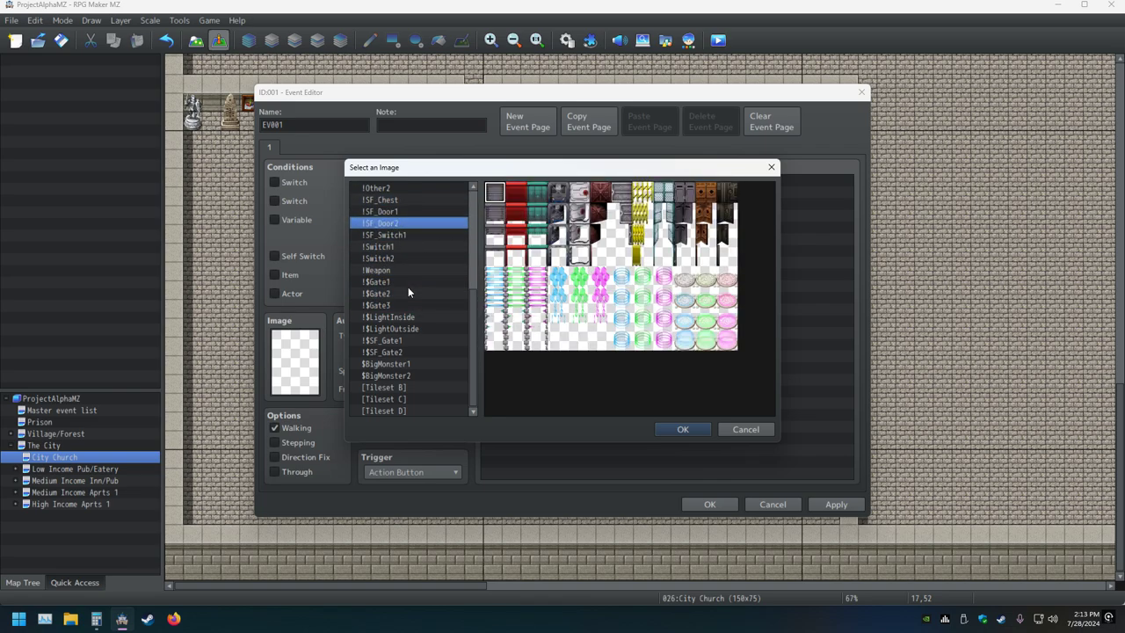
Step: Set the event's image to the first brown wooden door in the lower half of !Door1, and confirm the event
key(Up)
key(Up)
key(Up)
key(Up)
key(Up)
key(Up)
key(Up)
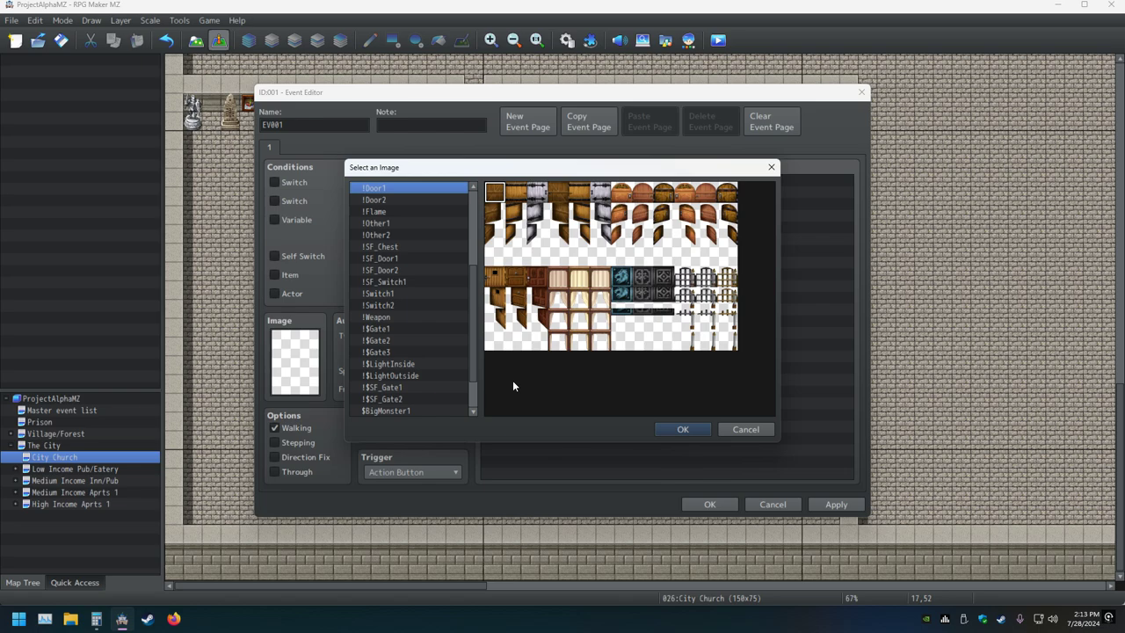
click(498, 280)
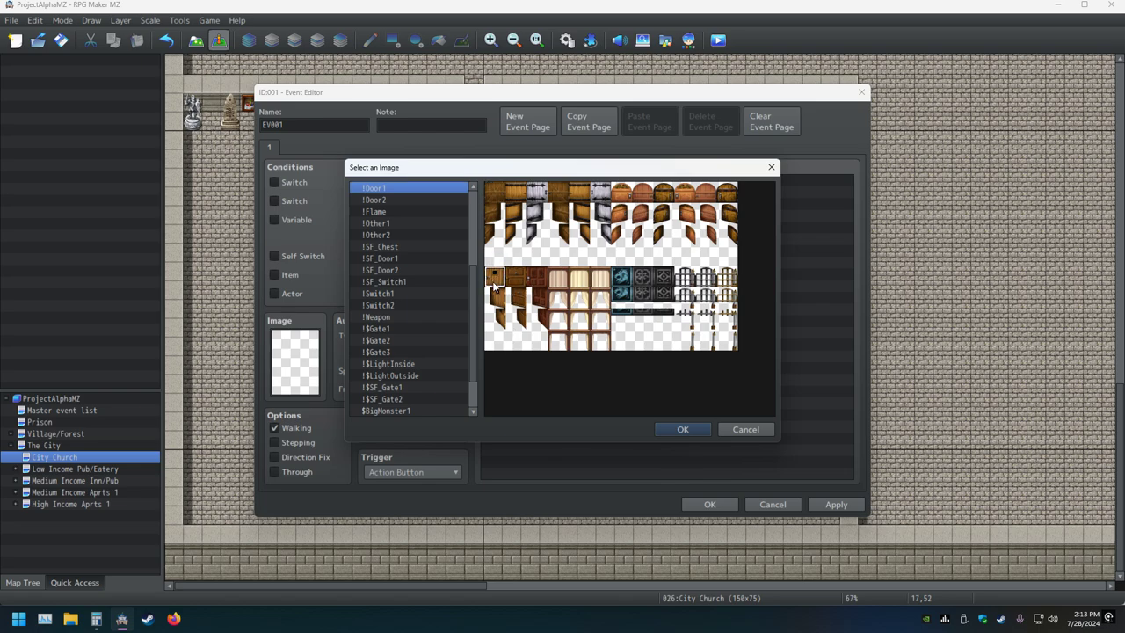
click(682, 428)
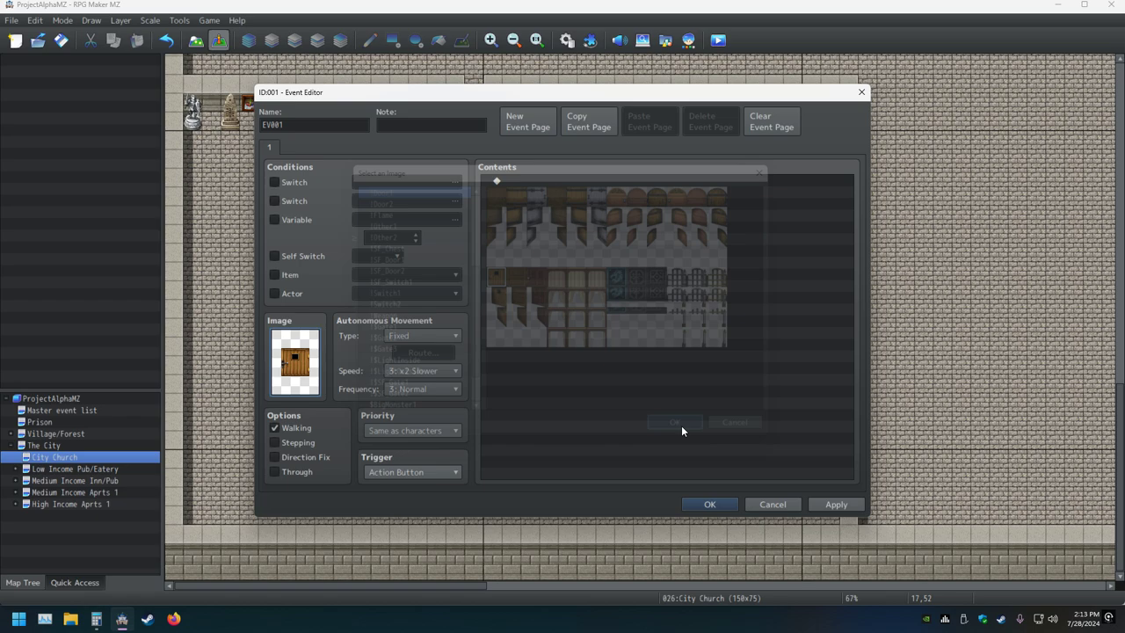
click(711, 504)
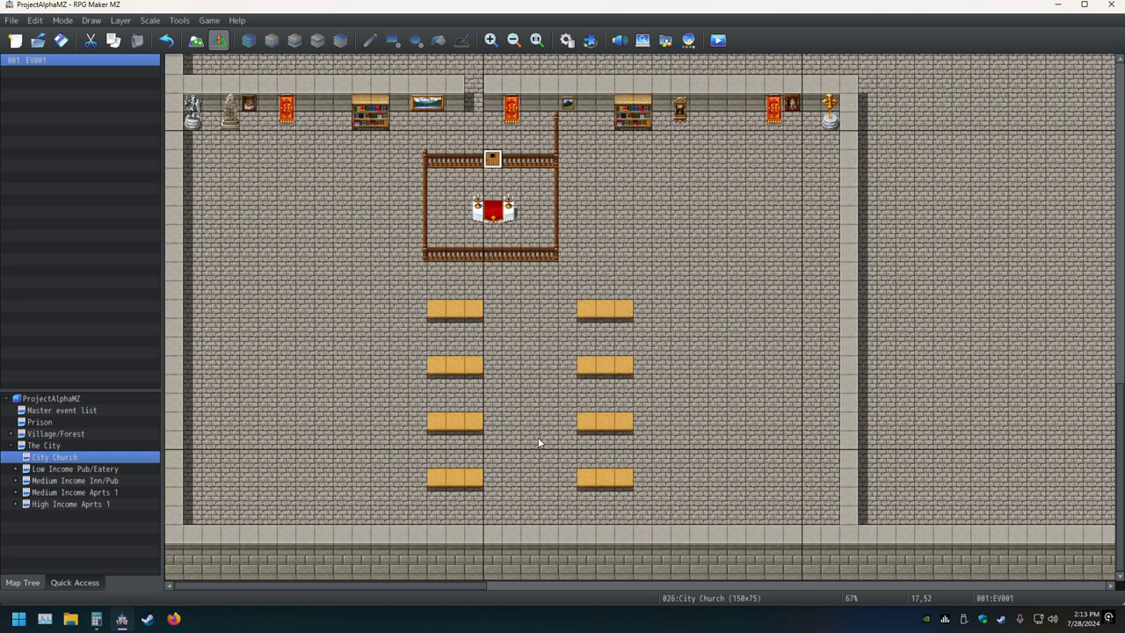
Step: Set the player's starting position just northwest of the door event, and launch a playtest with the changes saved
right_click(458, 145)
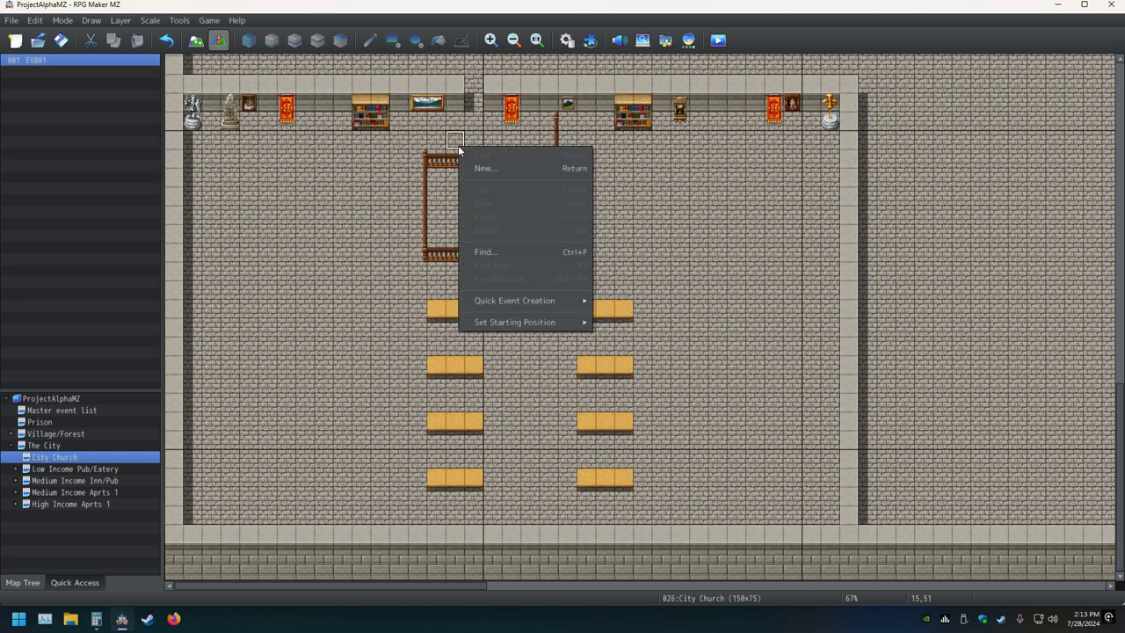
mouse_move(527, 321)
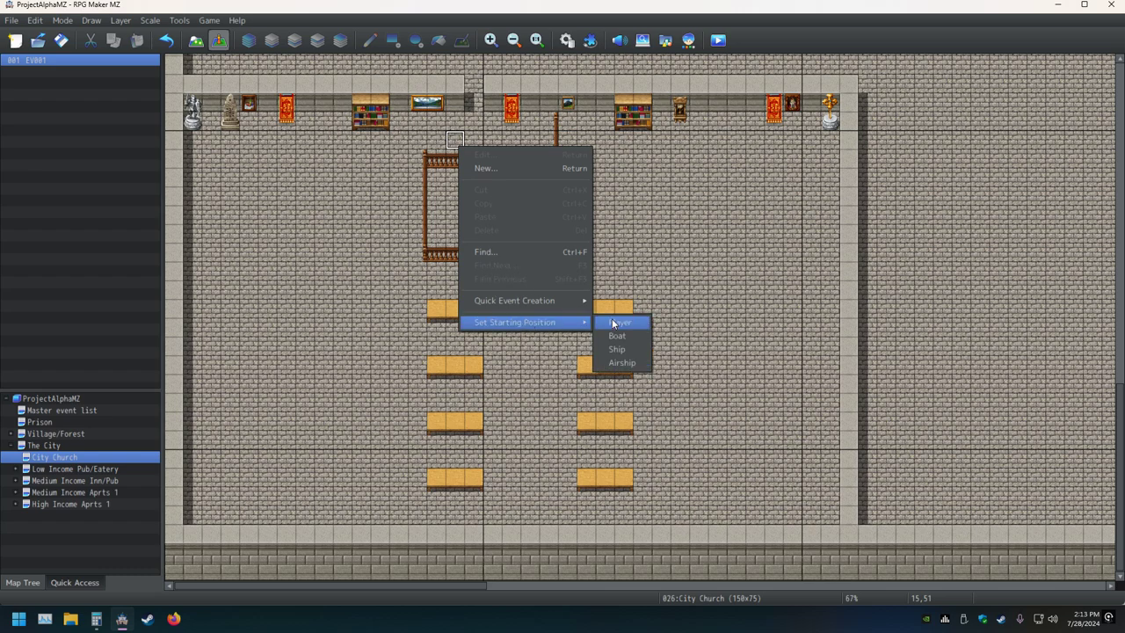
click(615, 323)
click(718, 39)
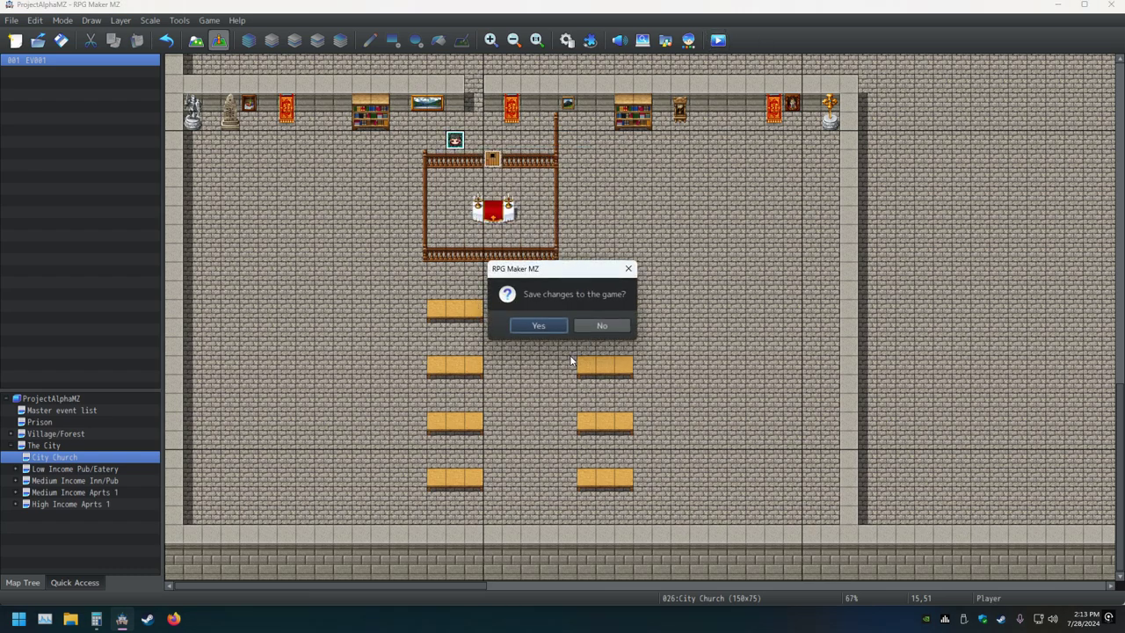
click(539, 326)
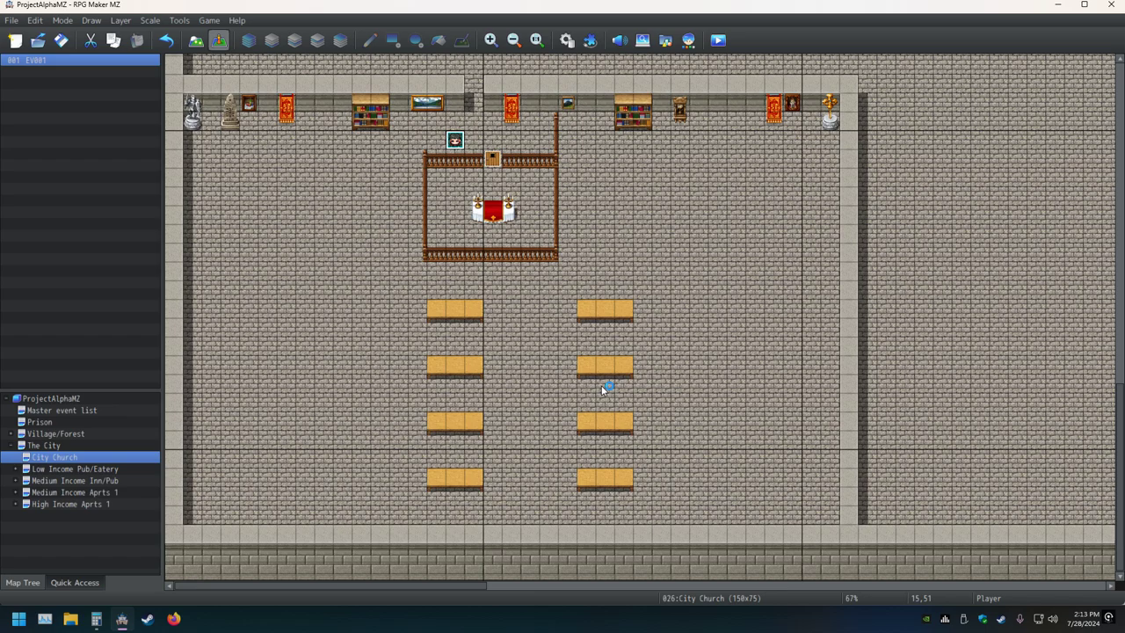
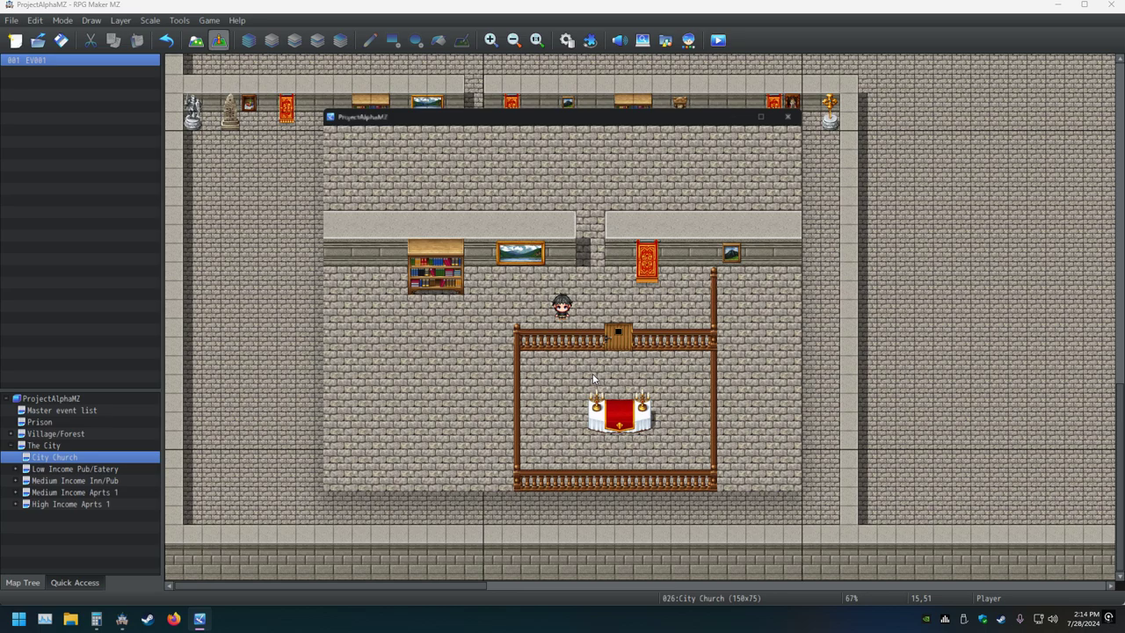
Step: Test the enclosure's passability by walking the character south through the door, across the Church Table and to the southern railing
key(Right)
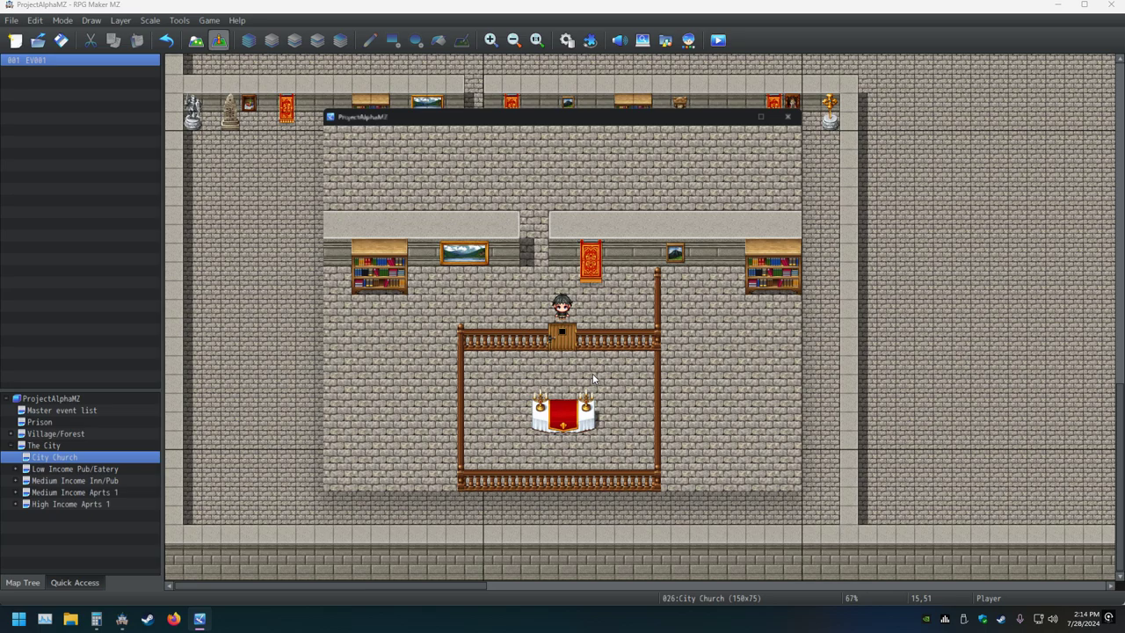
key(Down)
key(Down)
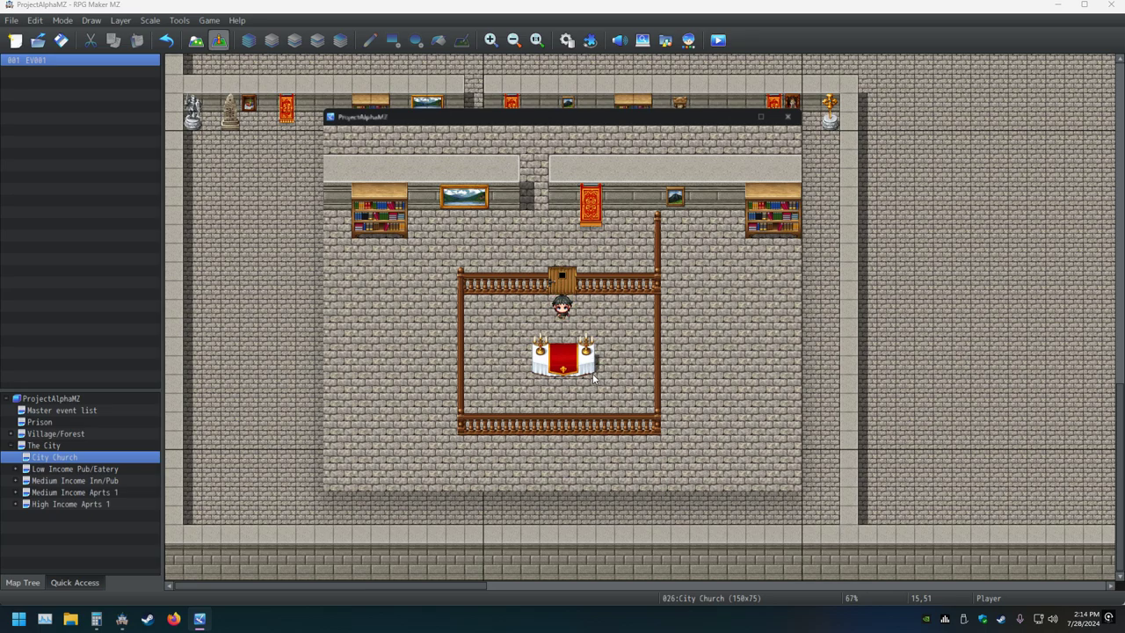
key(Down)
key(Down)
key(Down)
key(Down)
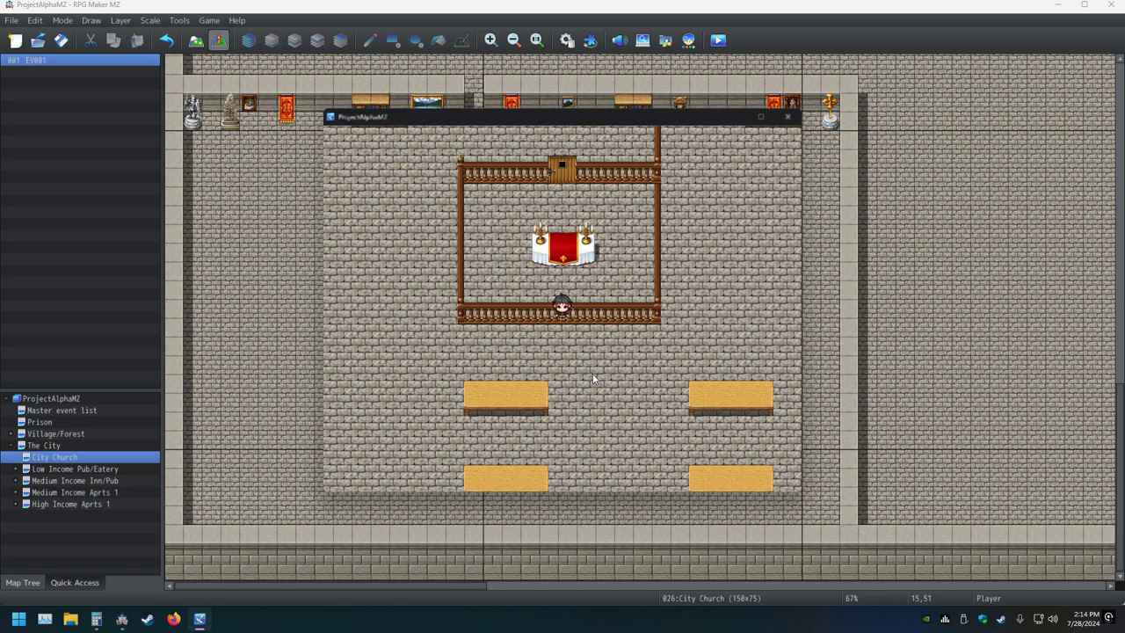
Step: Walk the character east of the enclosure and south across the eastern column of wooden tables to test their passability
key(Right)
key(Right)
key(Right)
key(Right)
key(Right)
key(Right)
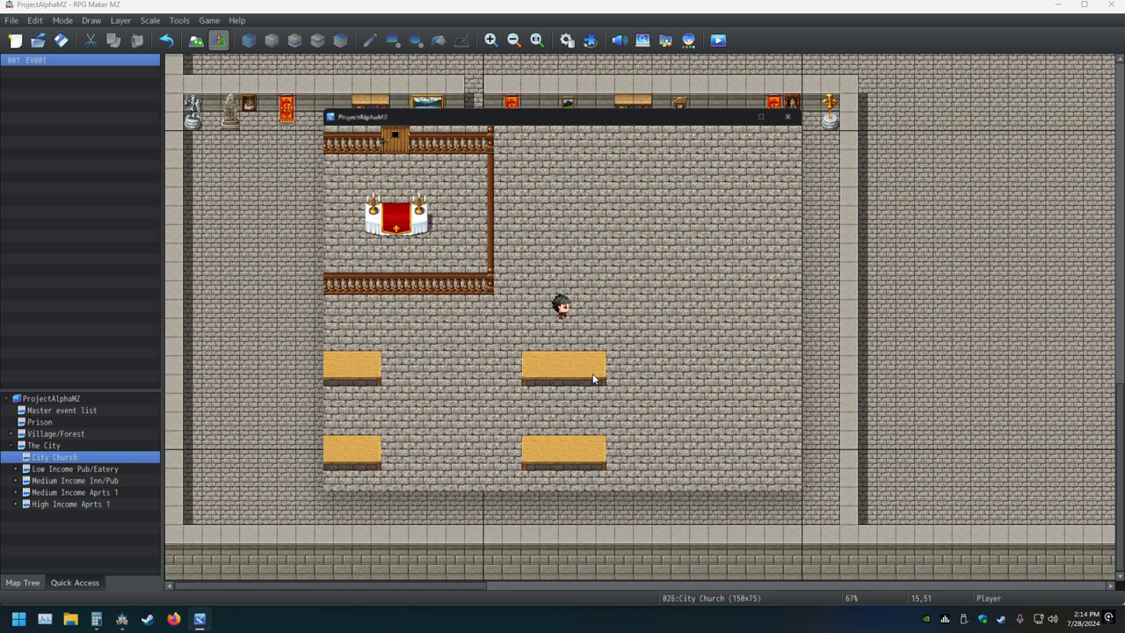
key(Down)
key(Down)
key(Down)
key(Down)
key(Down)
key(Down)
key(Down)
key(Down)
key(Down)
key(Left)
key(Left)
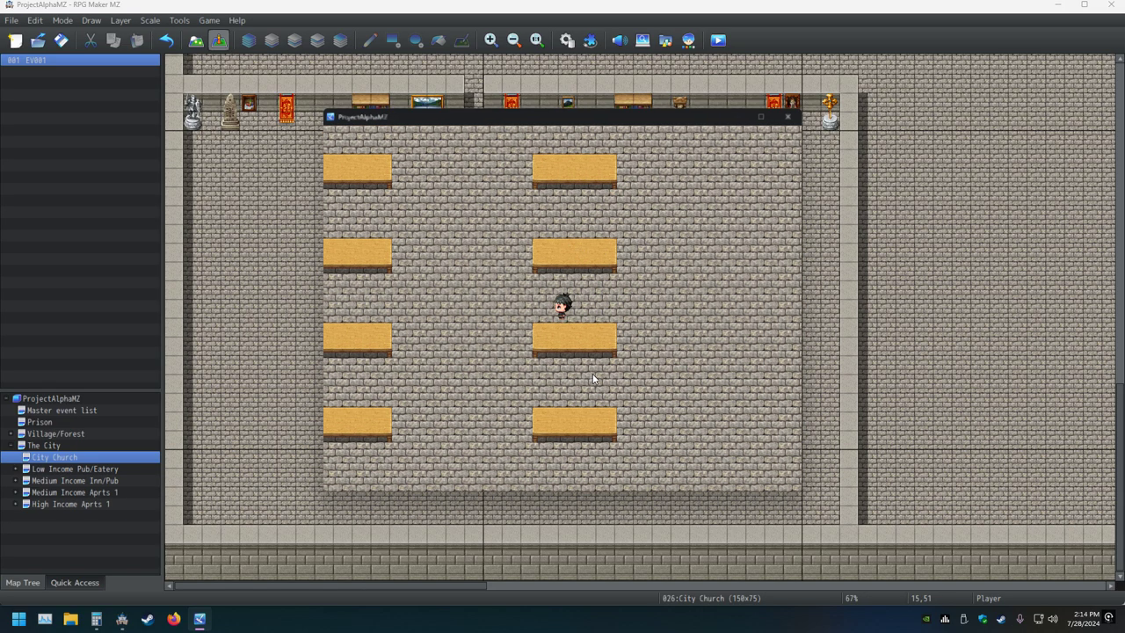
Step: Walk the character west into the aisle between the tables and north across the southern railing into the enclosure
key(Left)
key(Up)
key(Up)
key(Up)
key(Up)
key(Up)
key(Up)
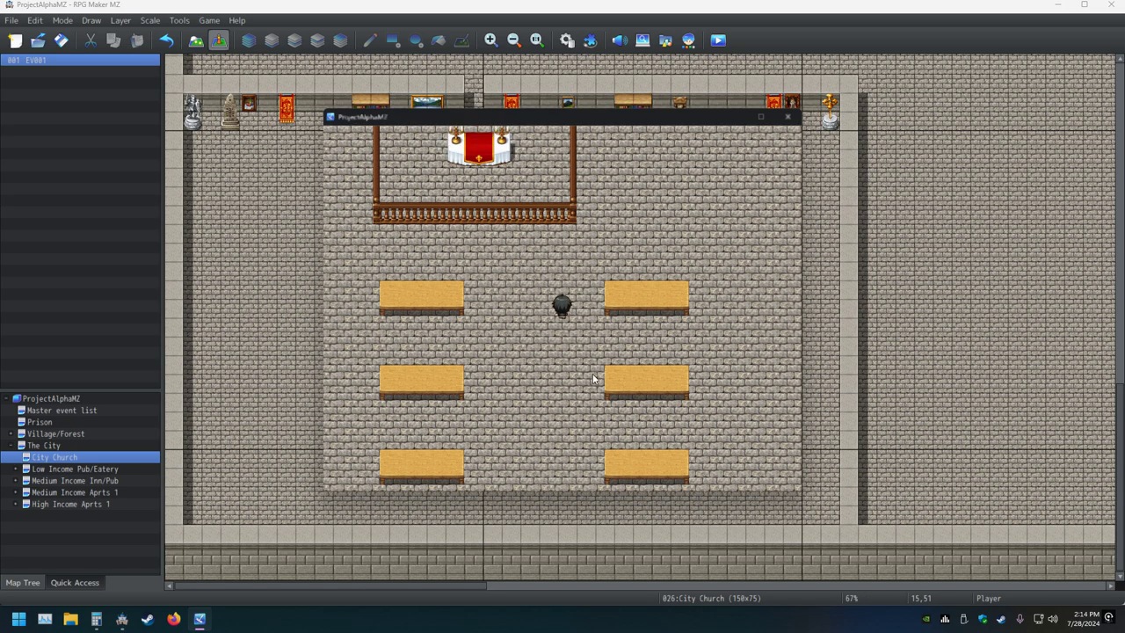
key(Up)
key(Up)
key(Up)
key(Up)
key(Up)
key(Up)
key(Up)
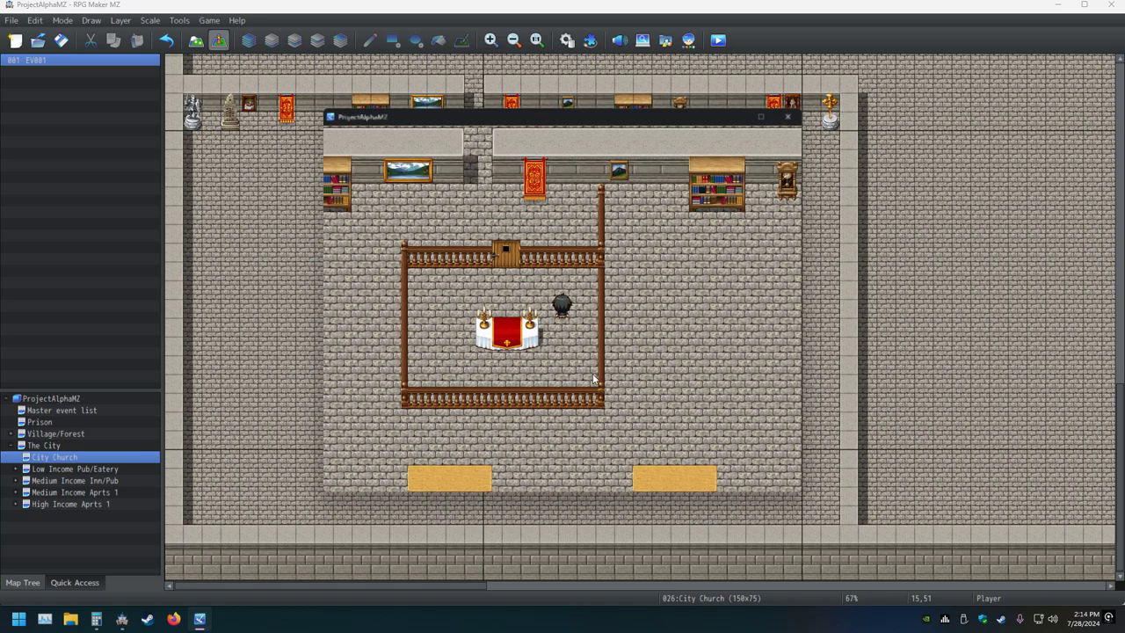
Step: Test the northern railing and room wall by walking the character north out of the enclosure and onto the hanging banner
key(Up)
key(Left)
key(Left)
key(Right)
key(Right)
key(Right)
key(Right)
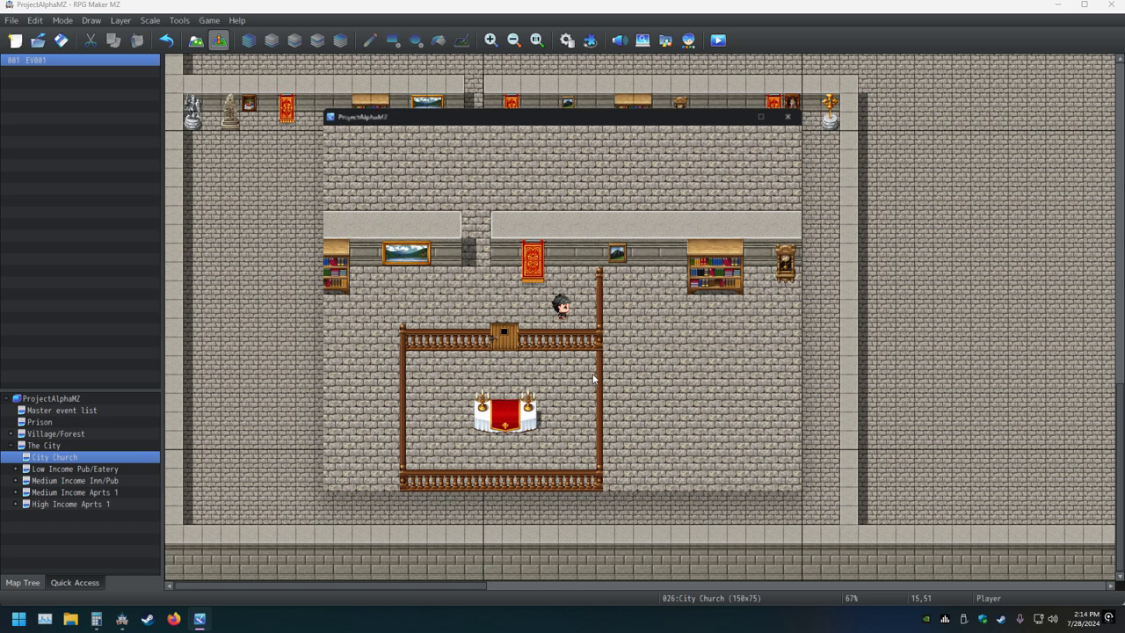
key(Up)
key(Left)
key(Left)
key(Left)
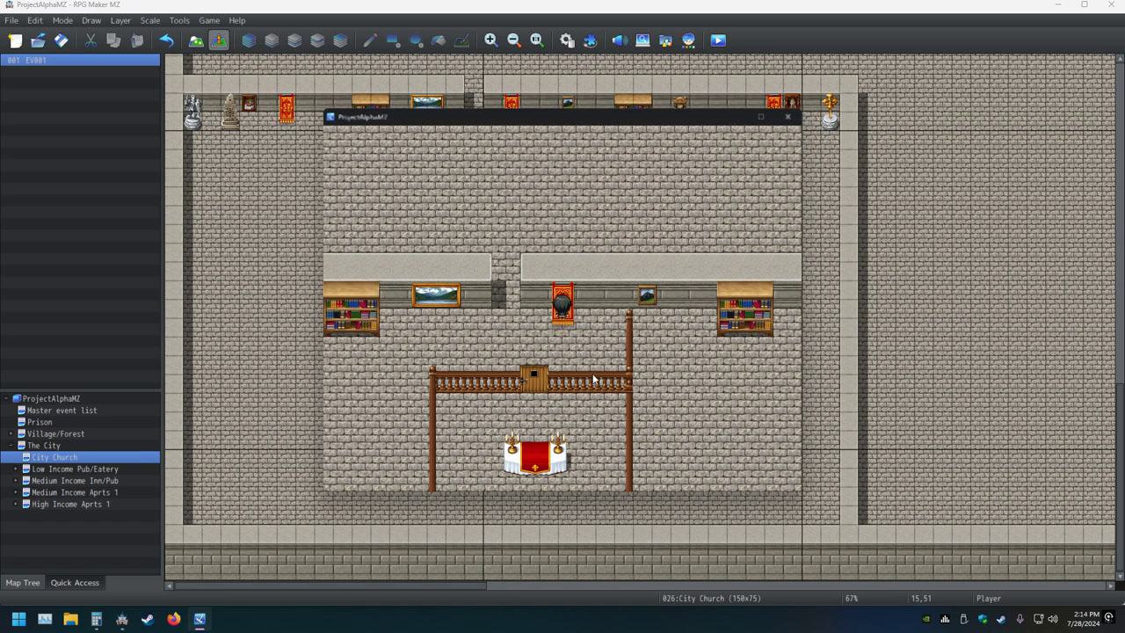
Step: Walk the character onto the top of the north wall and back and forth along it to test its passability
key(Up)
key(Up)
key(Right)
key(Right)
key(Right)
key(Right)
key(Right)
key(Right)
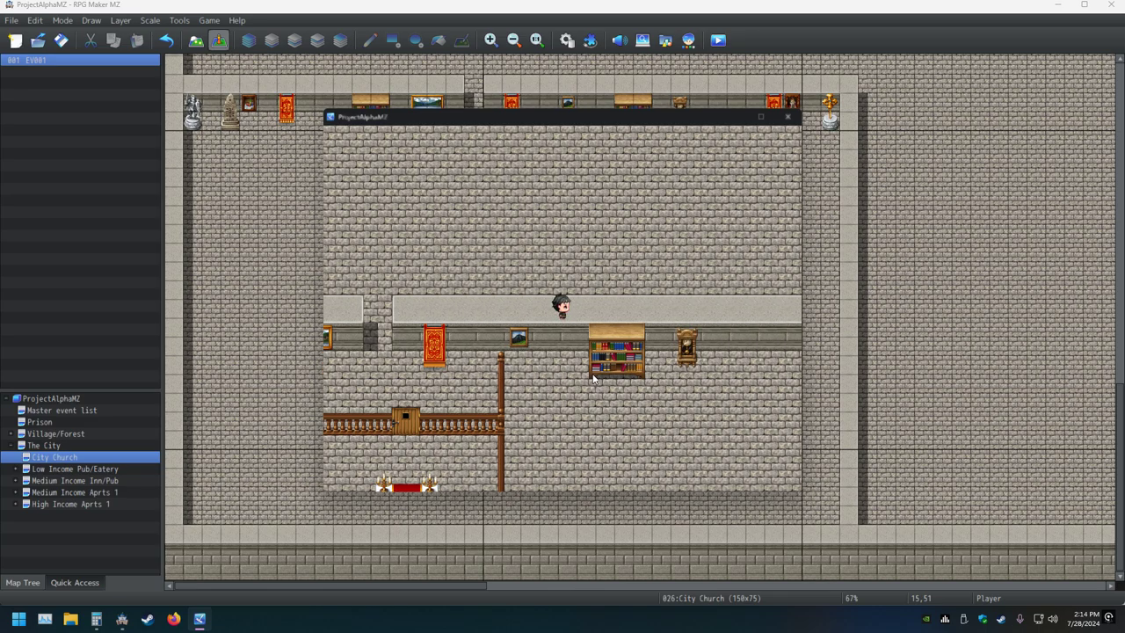
key(Left)
key(Left)
key(Left)
key(Left)
key(Left)
key(Left)
key(Left)
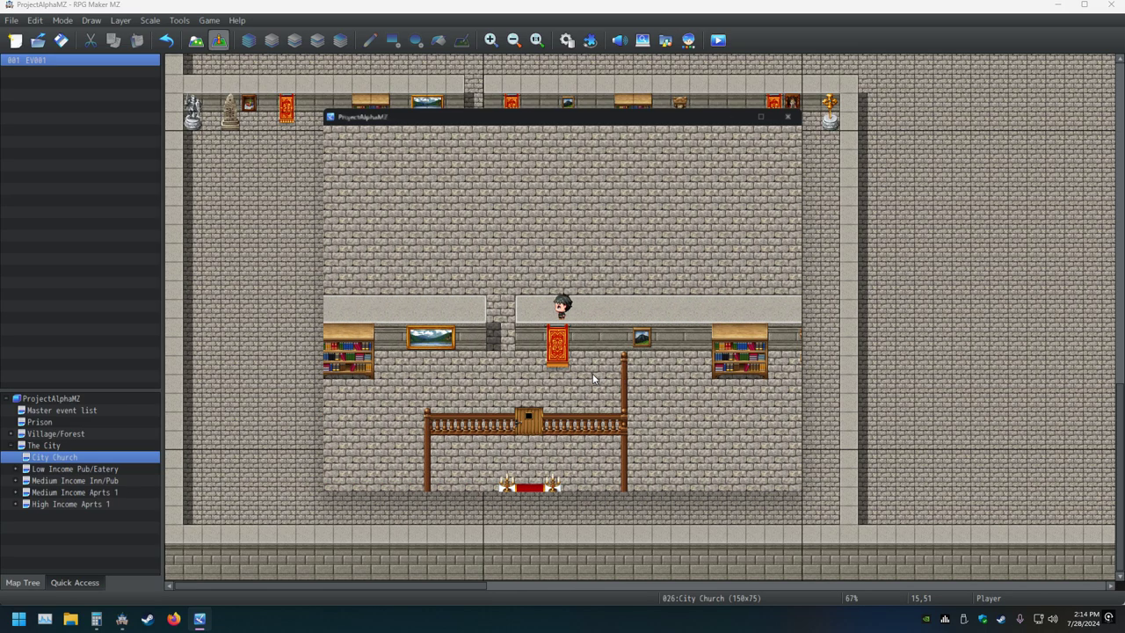
key(Left)
key(Right)
key(Right)
key(Right)
key(Right)
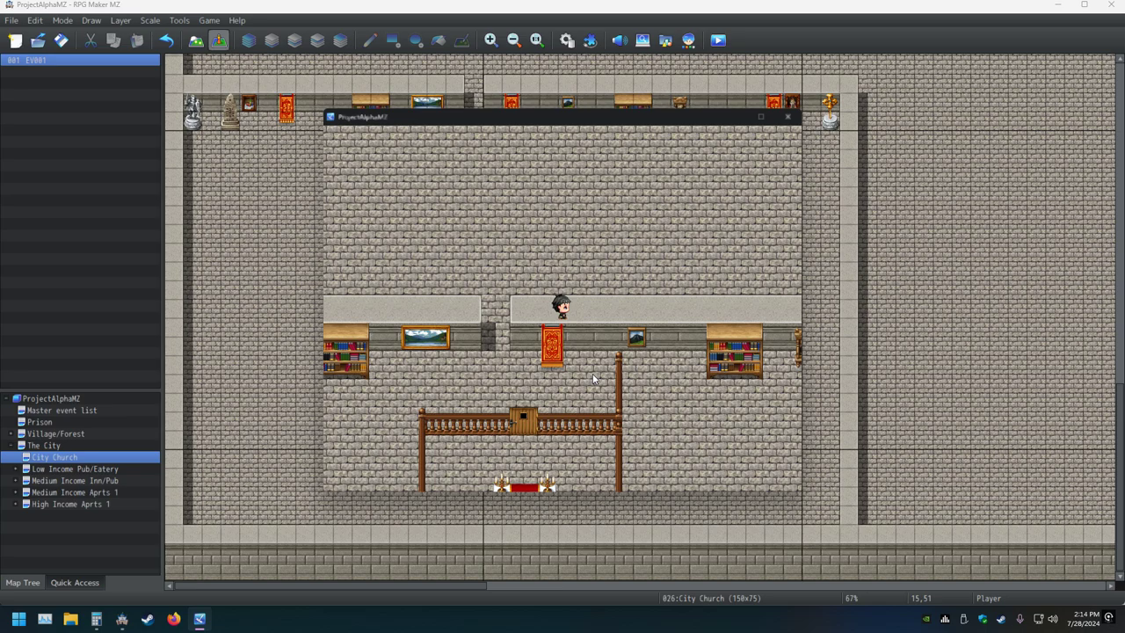
Step: Walk the character east along the top of the north wall, past the bookshelf, to test its passability
key(Right)
key(Right)
key(Right)
key(Right)
key(Right)
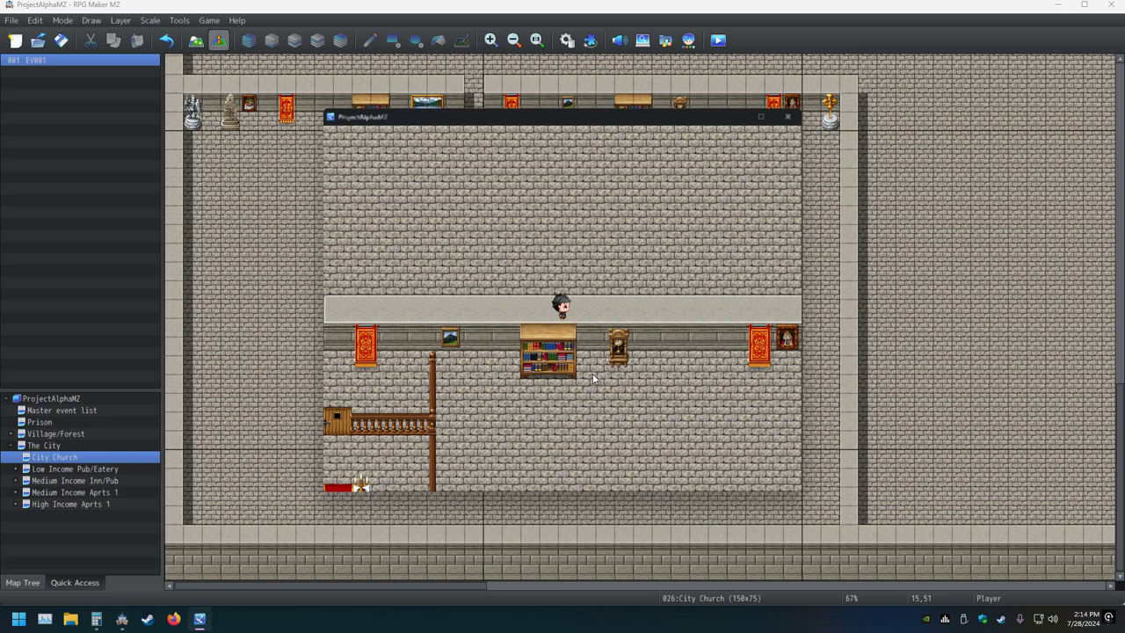
Step: Return to the editor and open the Inside tileset in the database
click(422, 24)
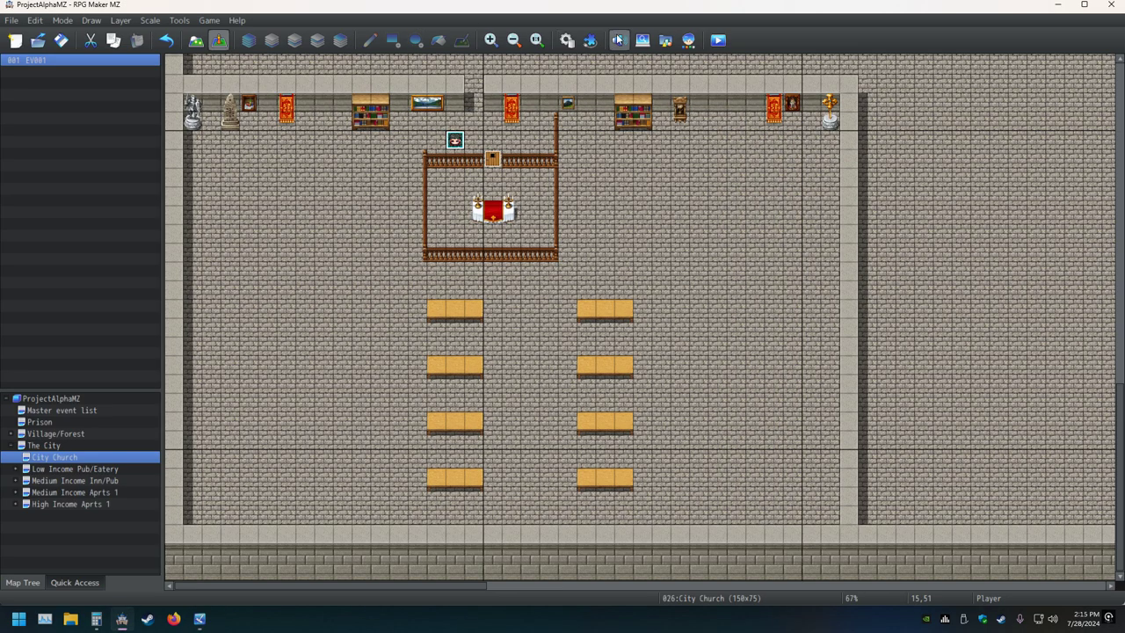
click(567, 39)
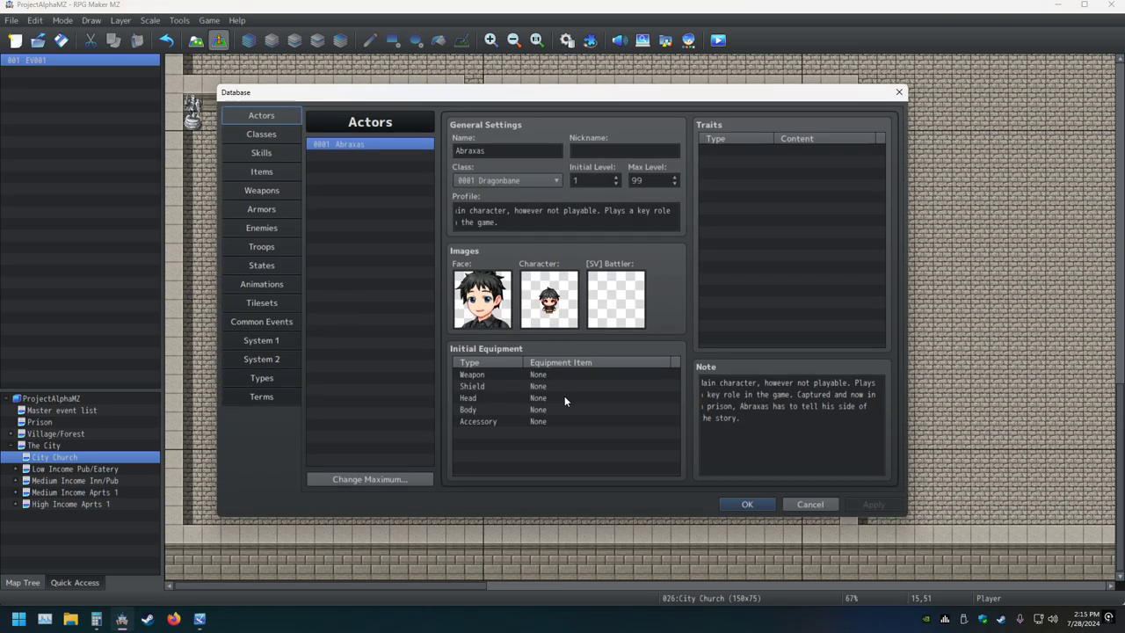
click(261, 303)
click(352, 168)
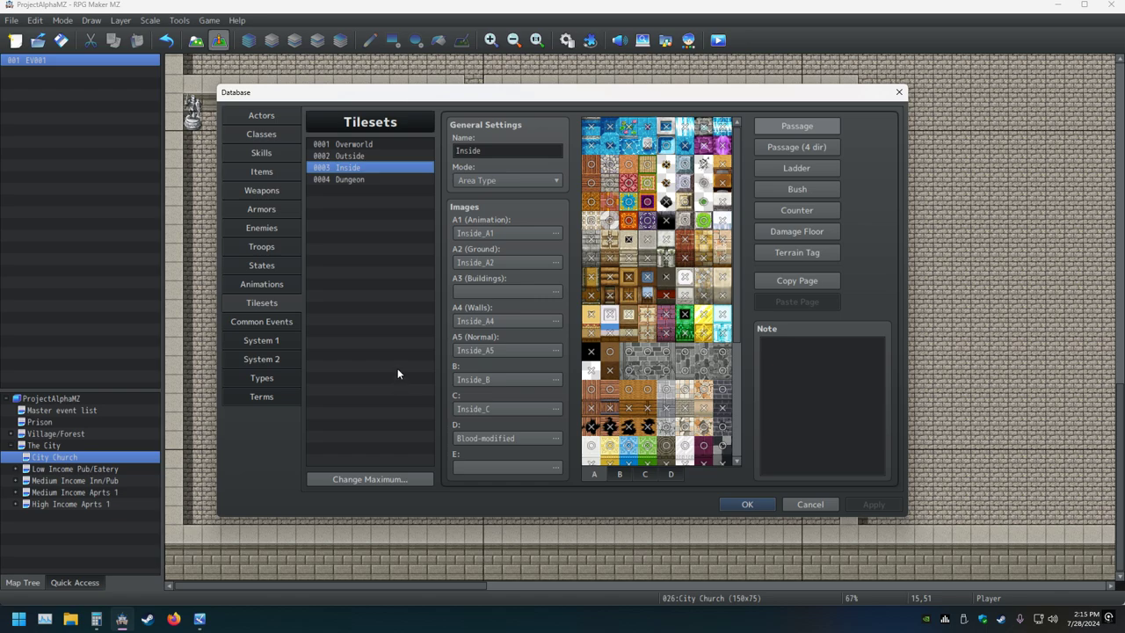
Step: Resume the playtest and test the wall between the clock and banner by walking the character down onto it, back up and further east
key(ctrl+r)
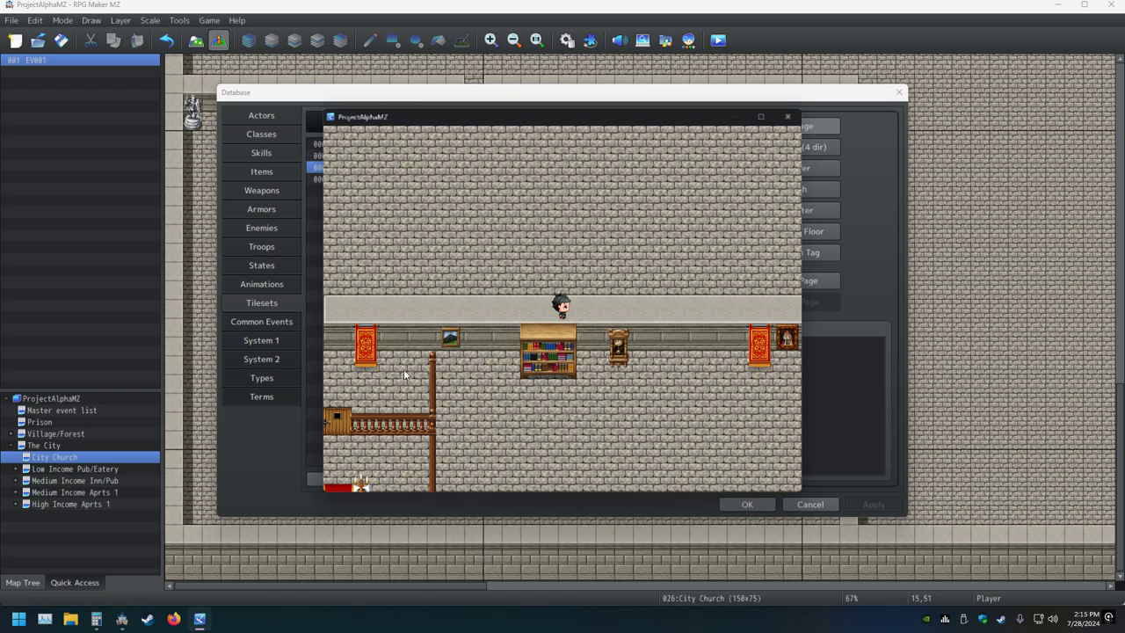
key(Right)
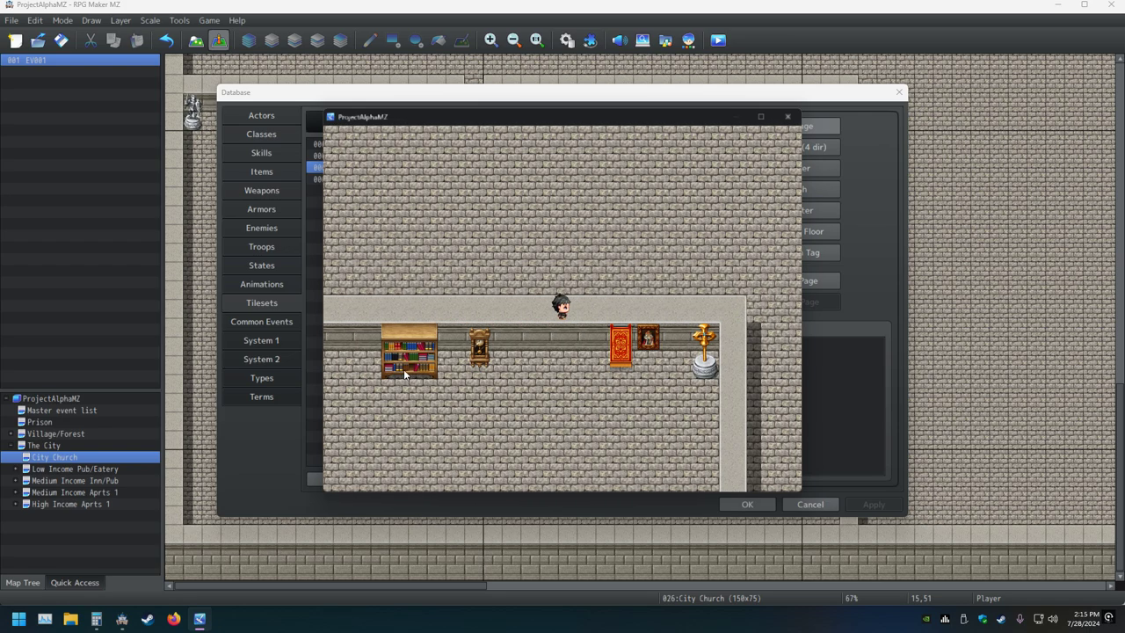
key(Down)
key(Left)
key(Up)
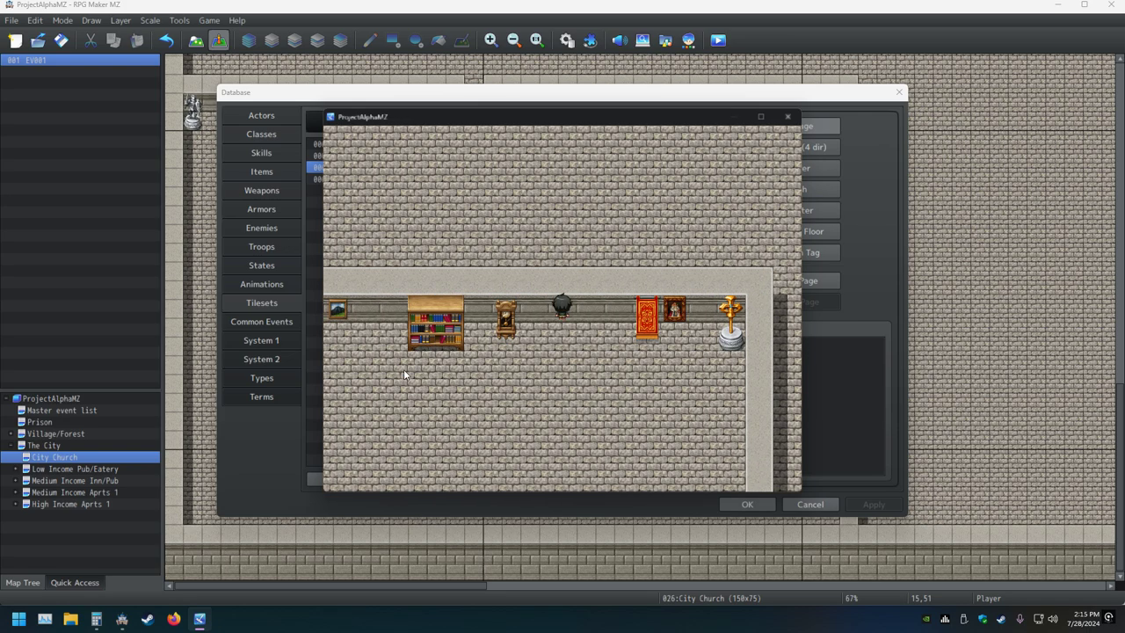
key(Up)
key(Right)
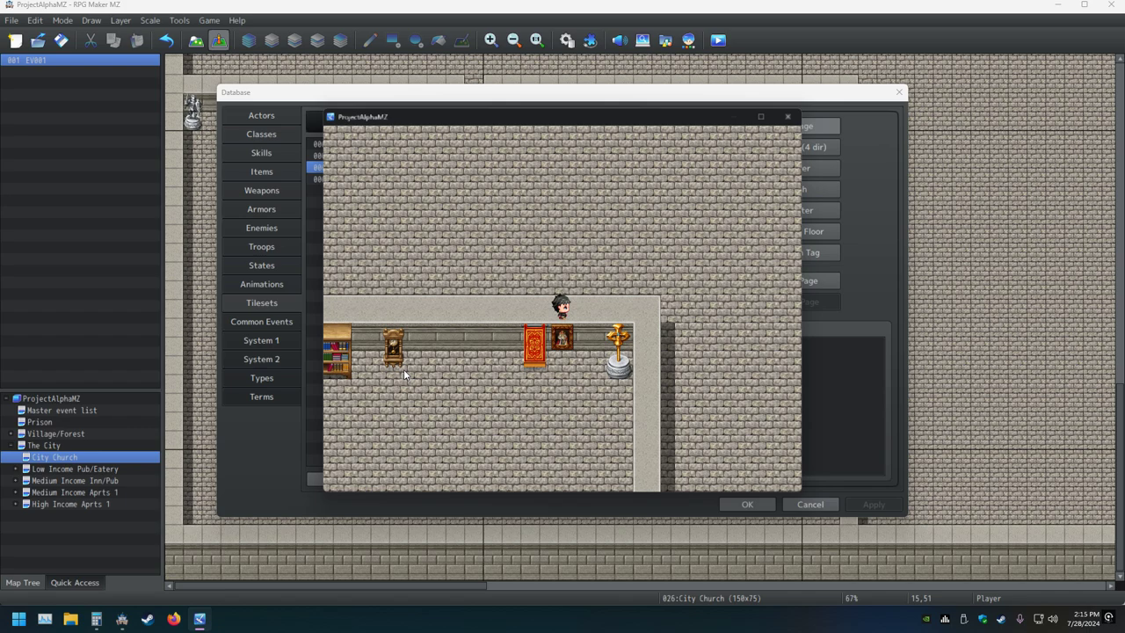
Step: Walk the character south along the top of the room's east wall, testing passability onto the floor beside it
key(Down)
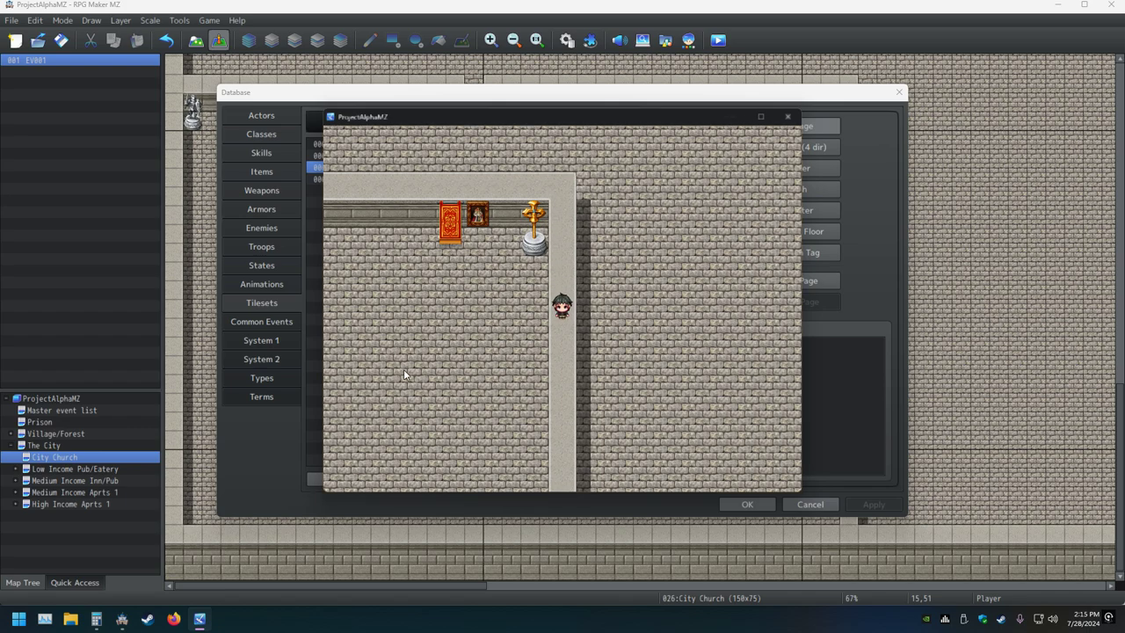
key(Down)
key(Left)
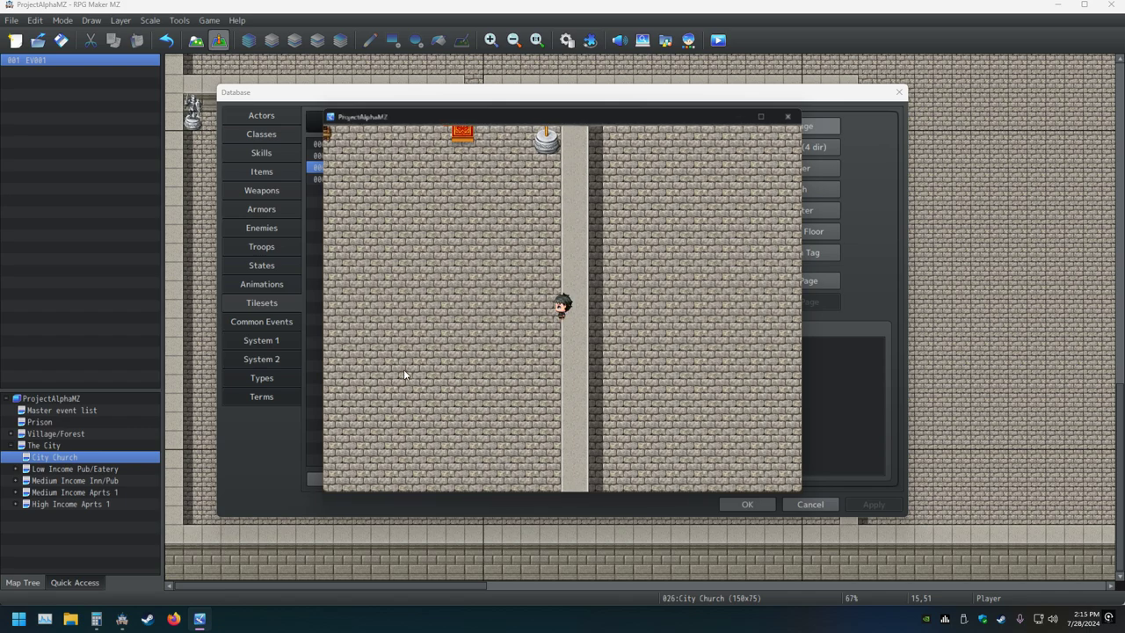
key(Right)
key(Right)
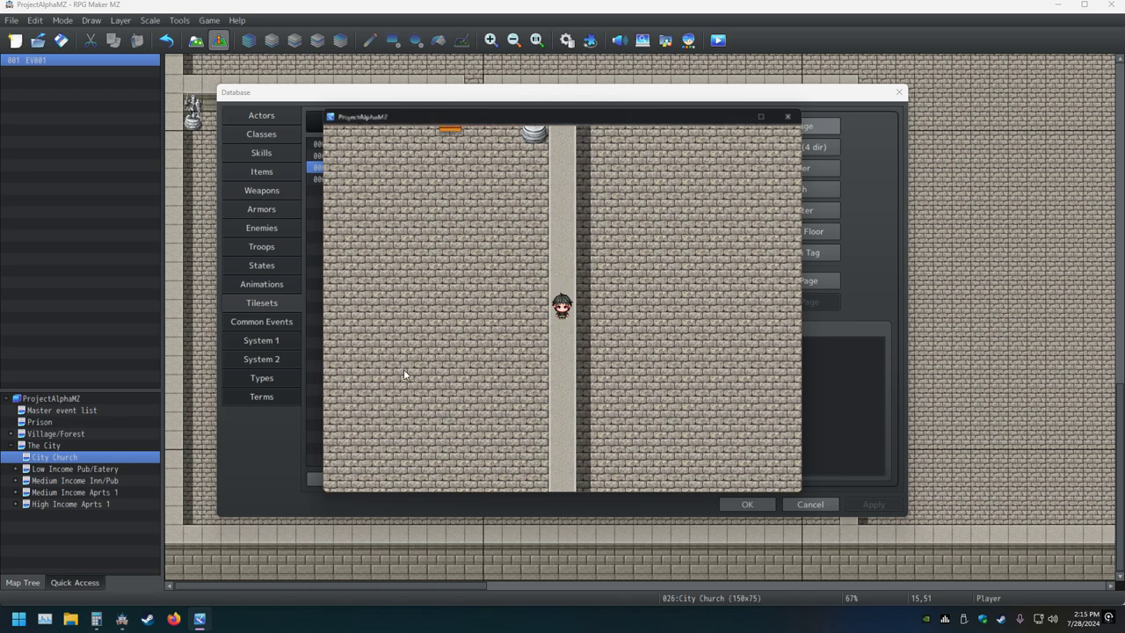
key(Down)
key(Down)
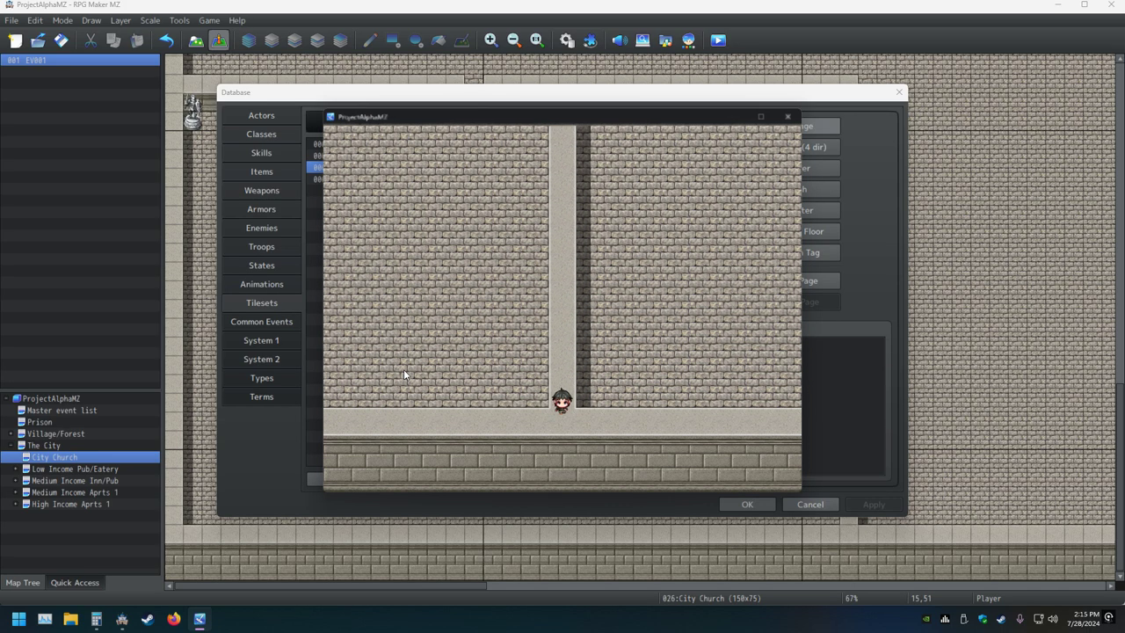
Step: Test the south wall by walking the character onto its face, back onto its top and east along it
key(Down)
key(Left)
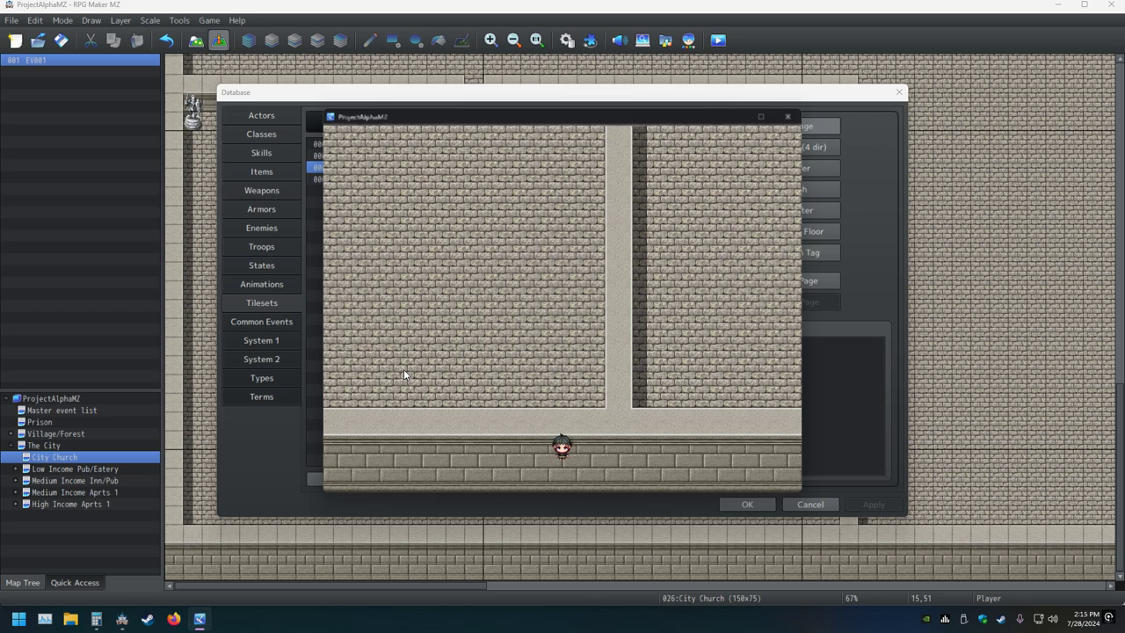
key(Up)
key(Right)
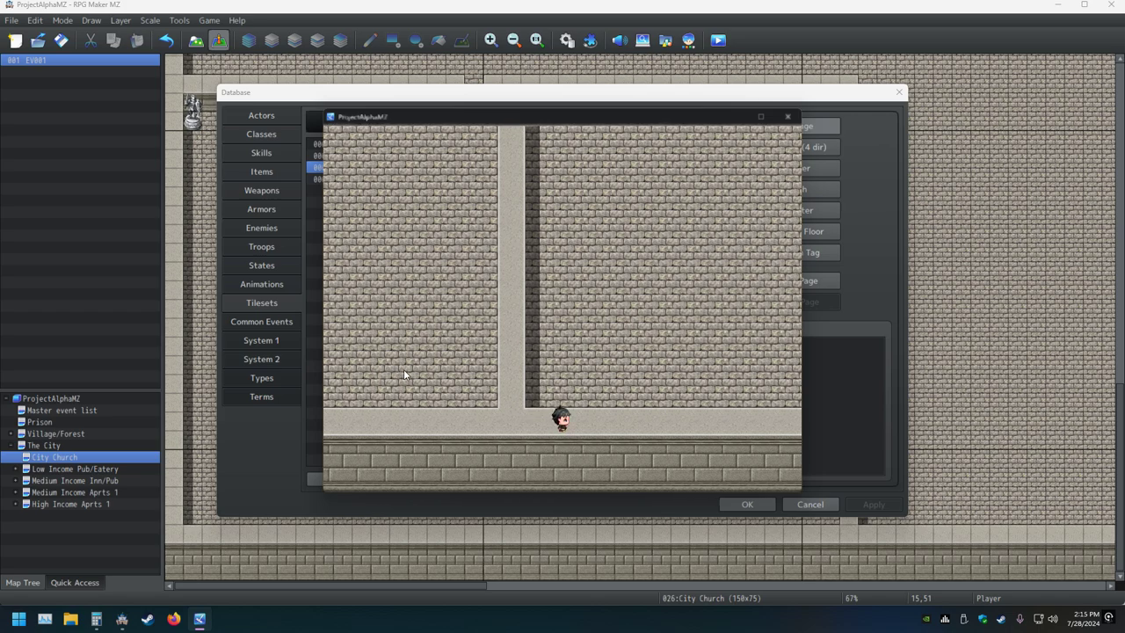
key(Right)
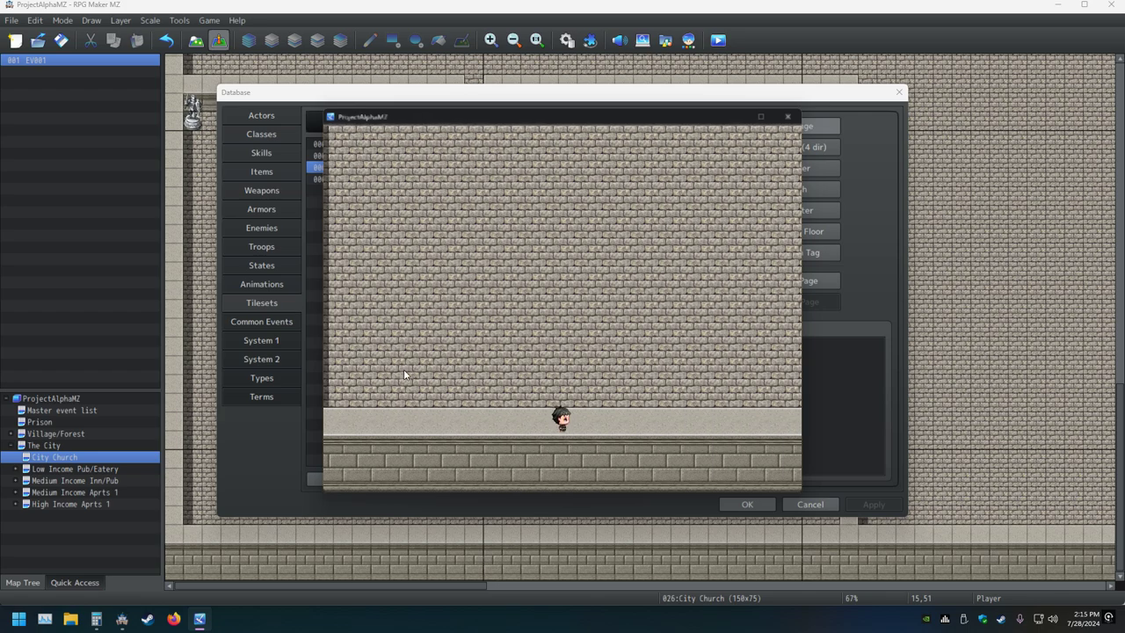
key(Right)
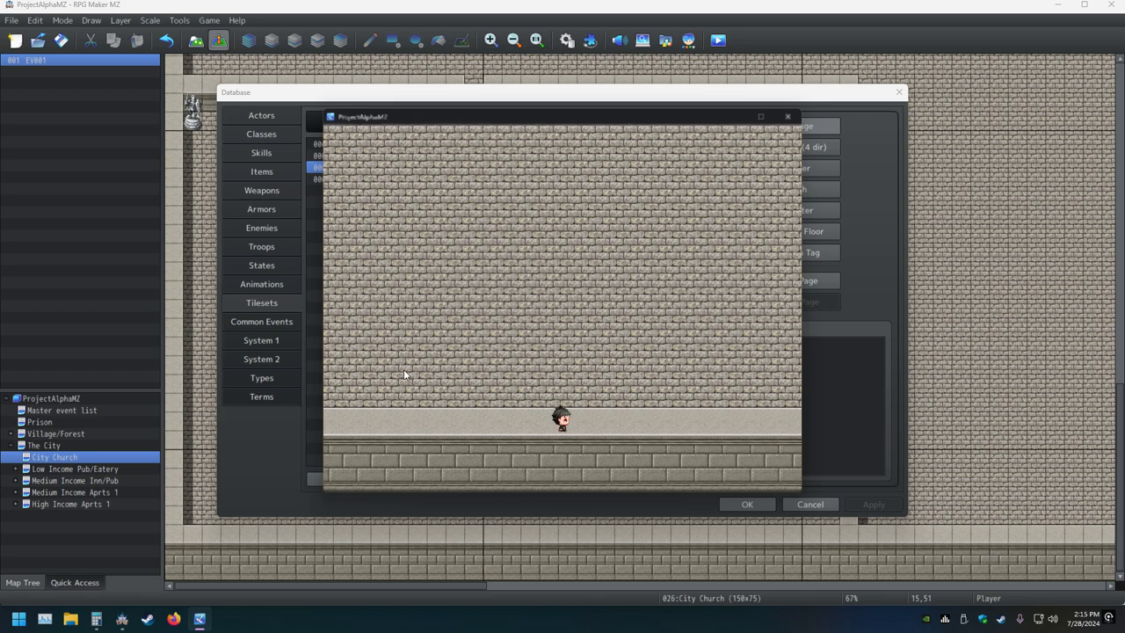
key(Right)
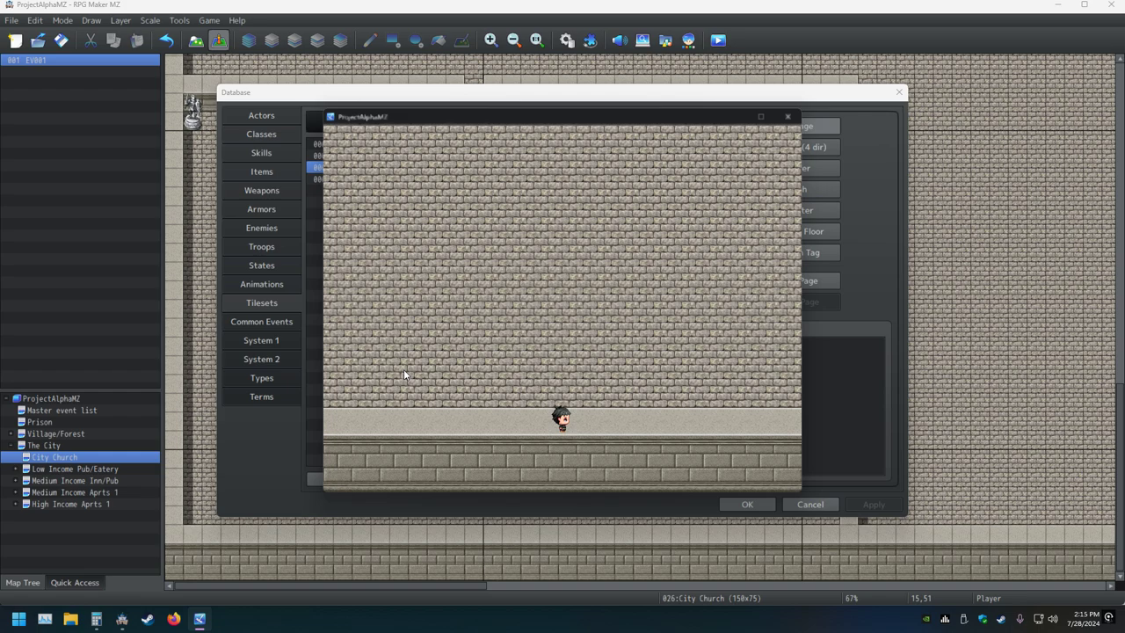
key(alt+Tab)
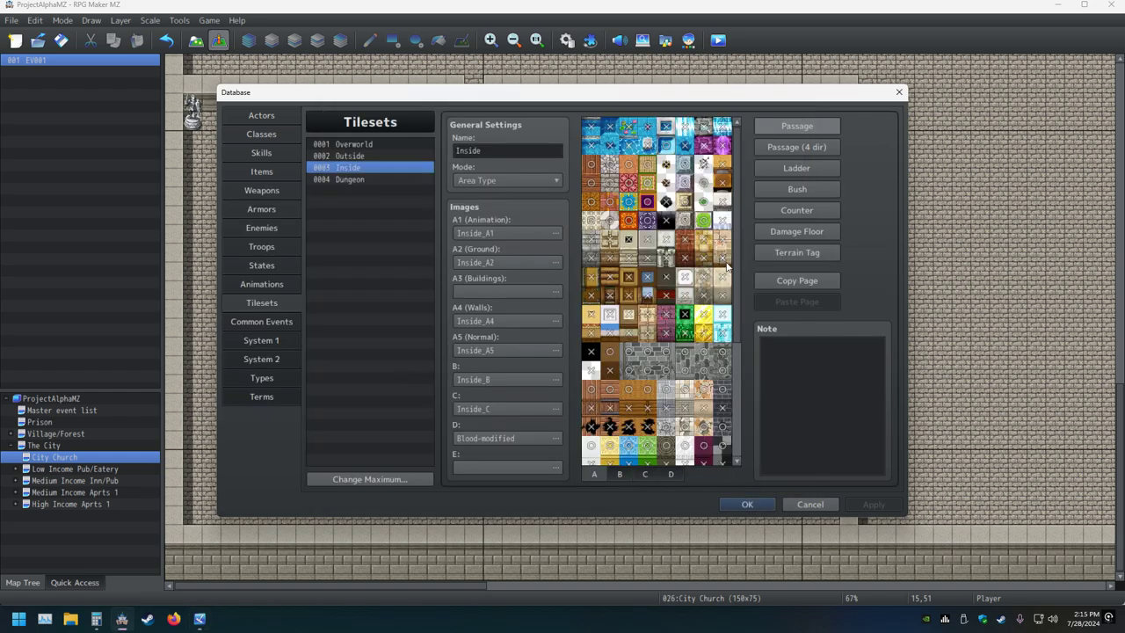
click(649, 245)
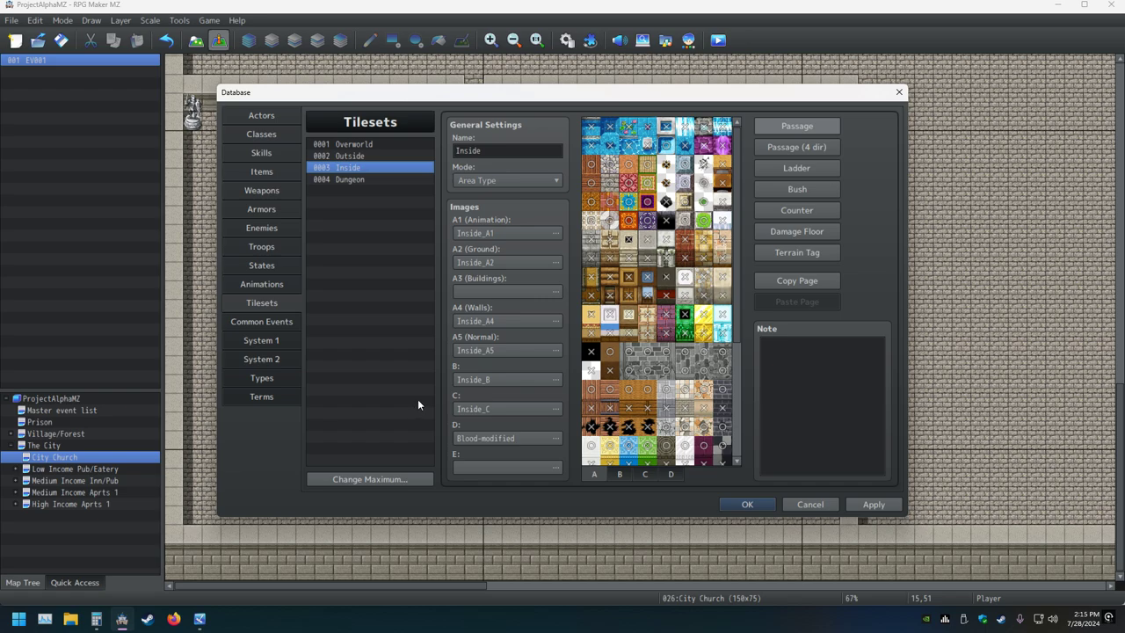
click(901, 92)
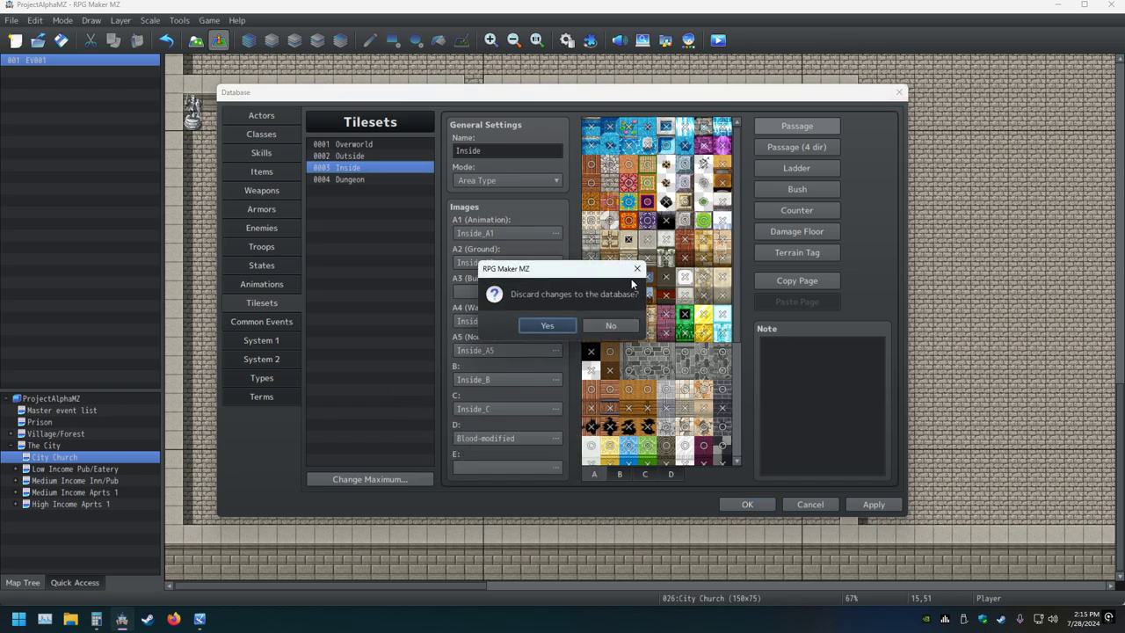
click(637, 268)
click(800, 504)
click(532, 330)
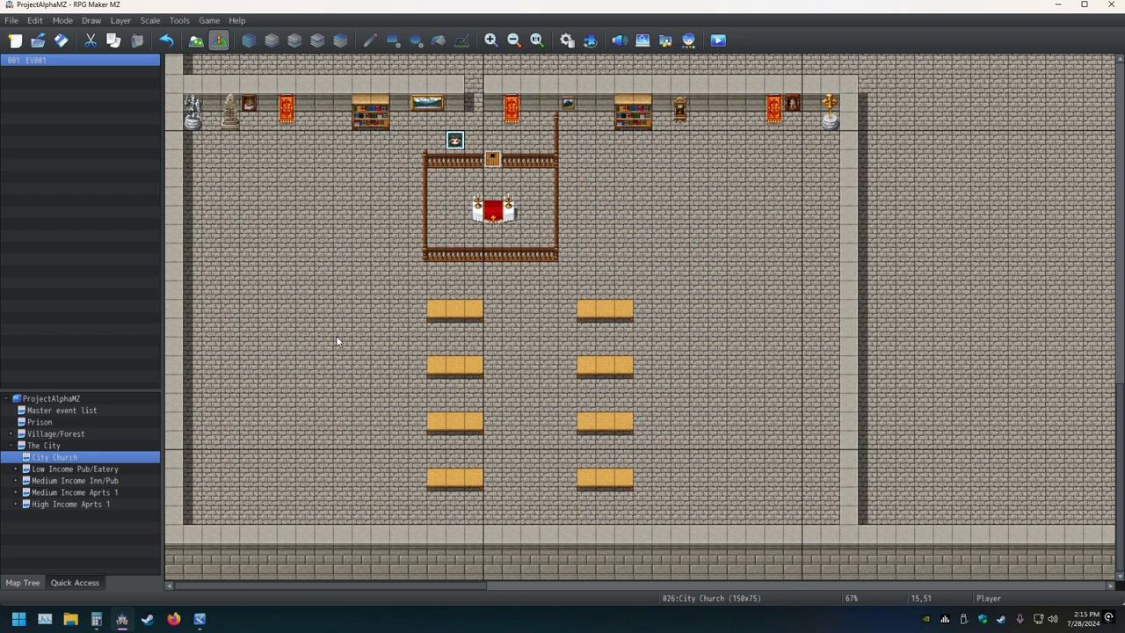
Step: Apply the Inside tileset's passage settings and start a new playtest with the game changes saved
click(567, 40)
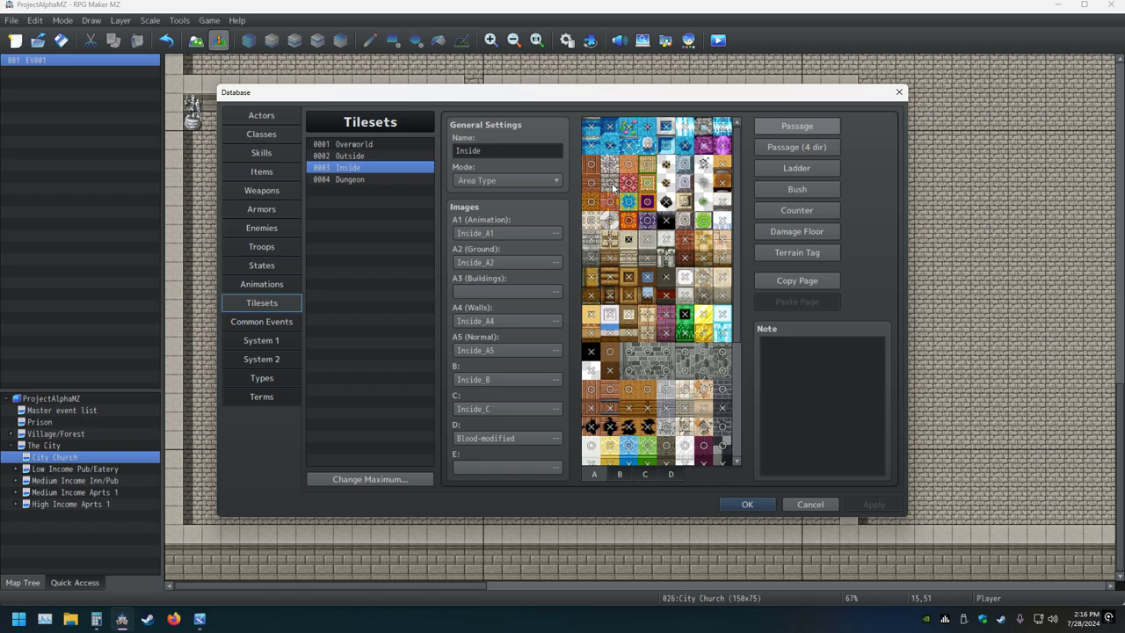
click(871, 504)
click(747, 504)
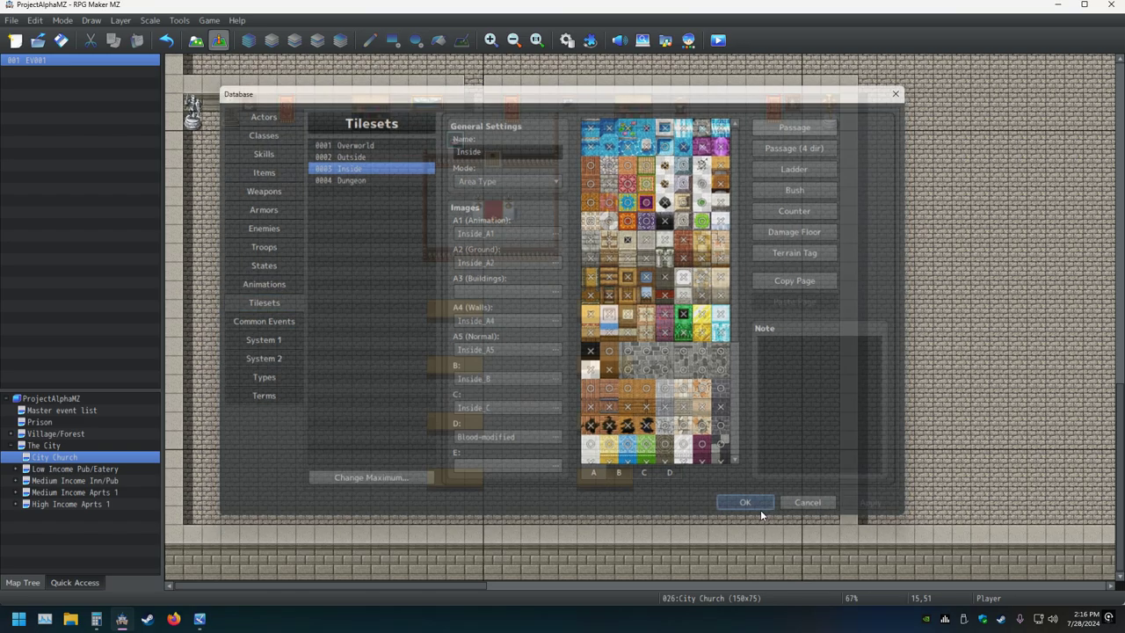
click(718, 40)
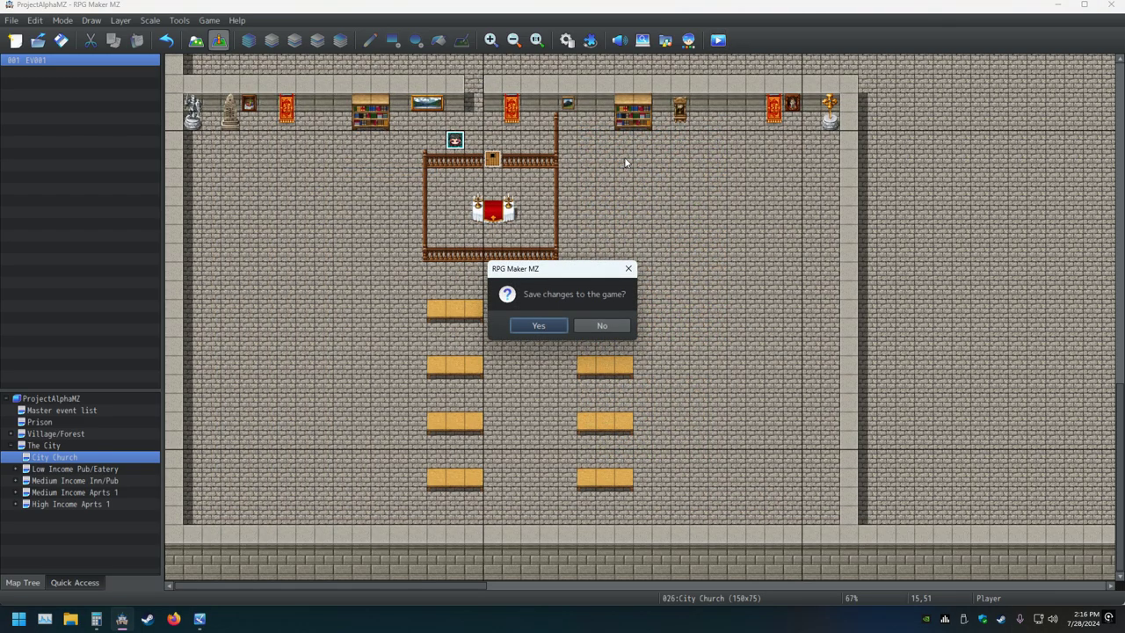
click(550, 325)
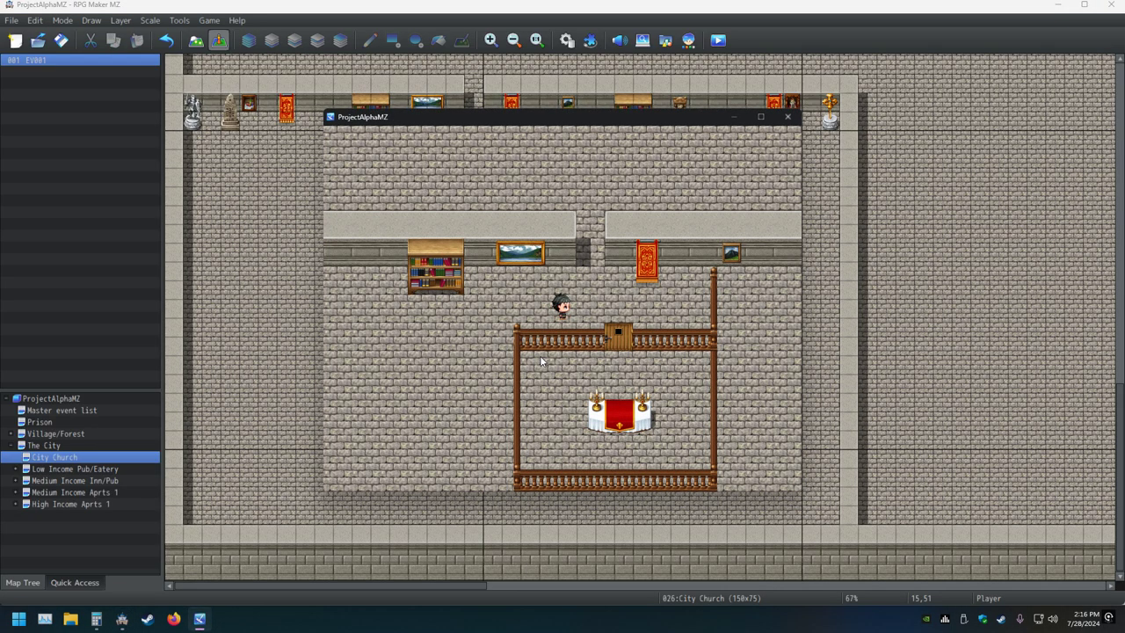
Step: Retest the wall tops by walking the character west along the north wall and north along the west wall, and end the playtest
key(Up)
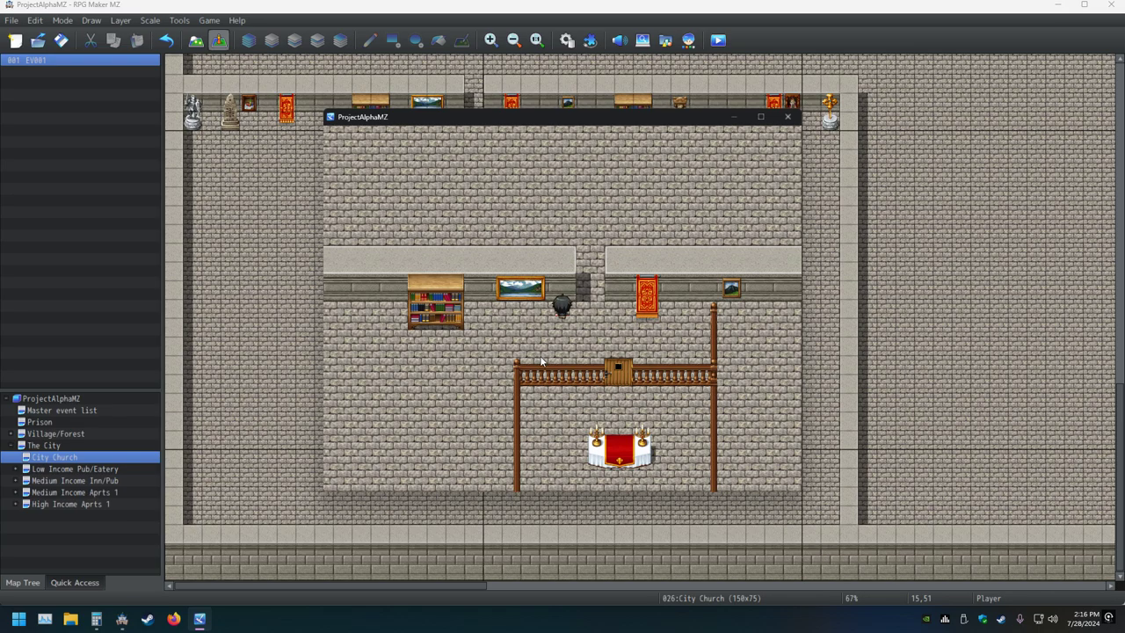
key(Left)
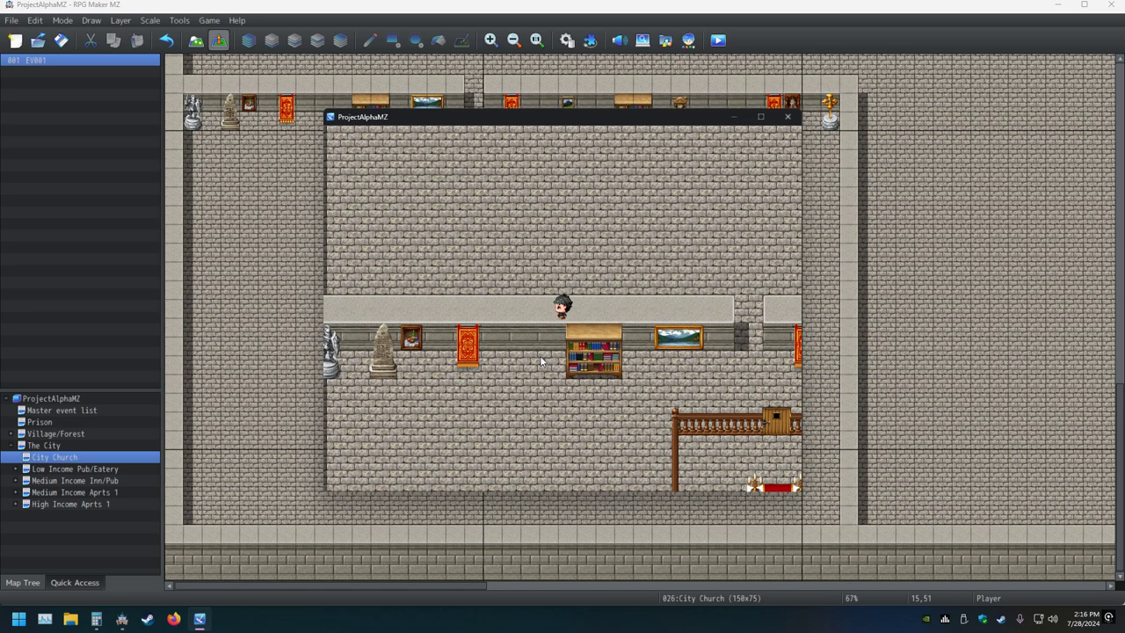
key(Left)
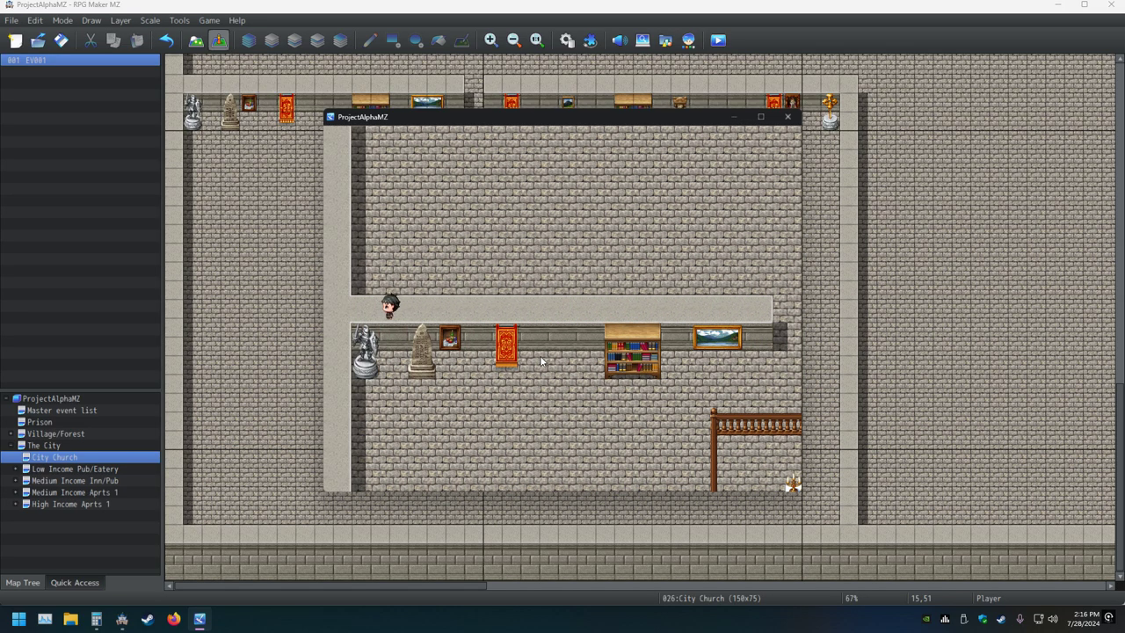
key(Up)
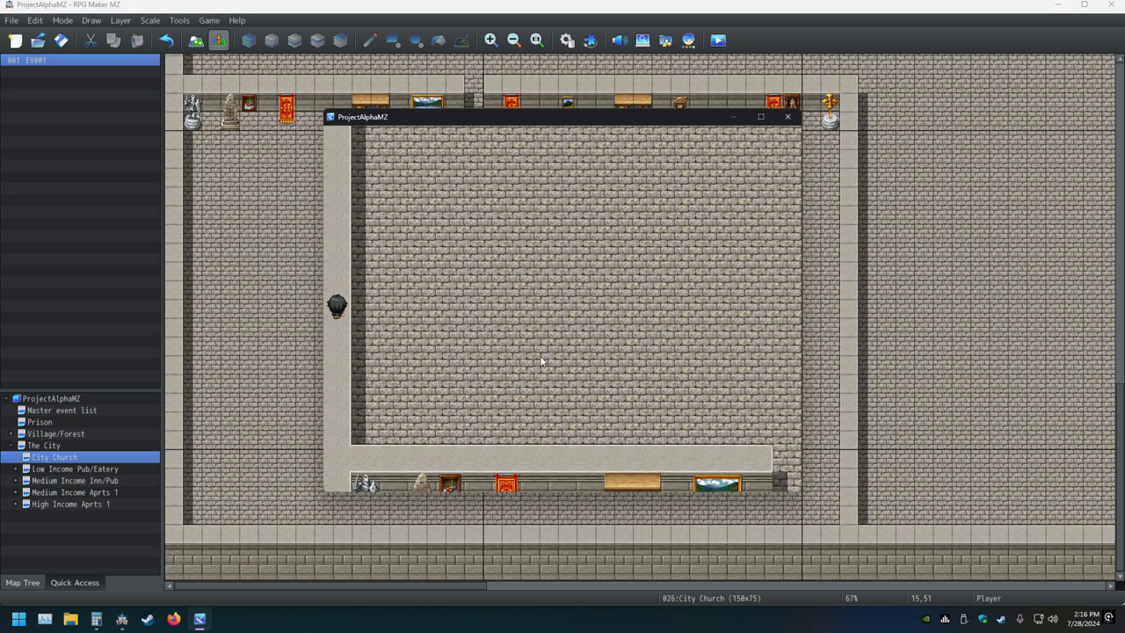
key(Up)
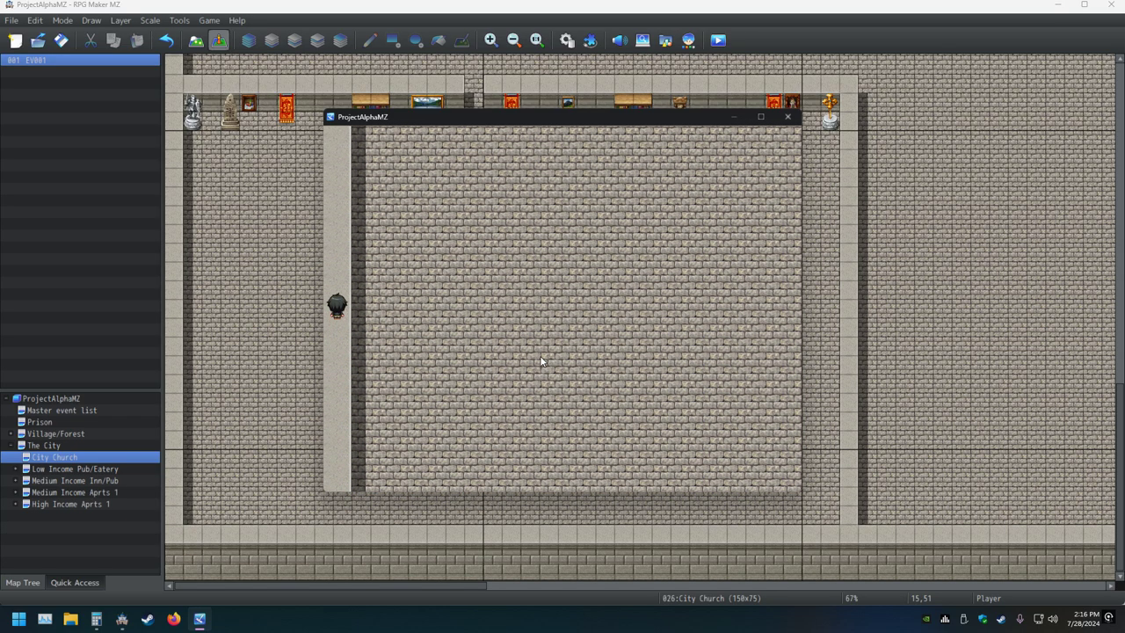
key(Up)
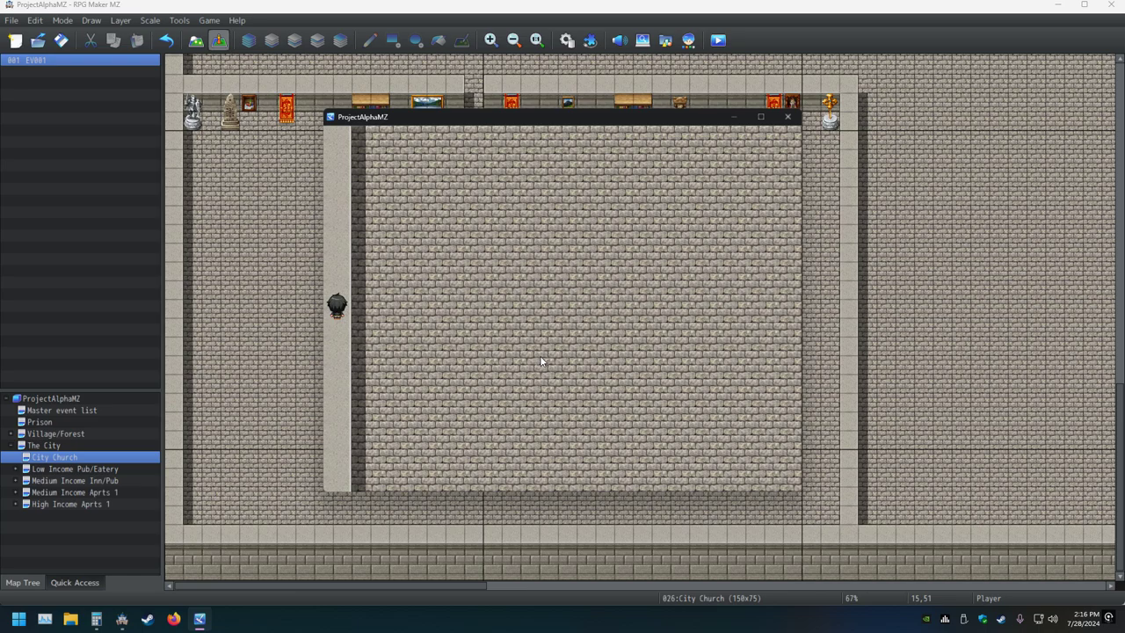
key(alt+F4)
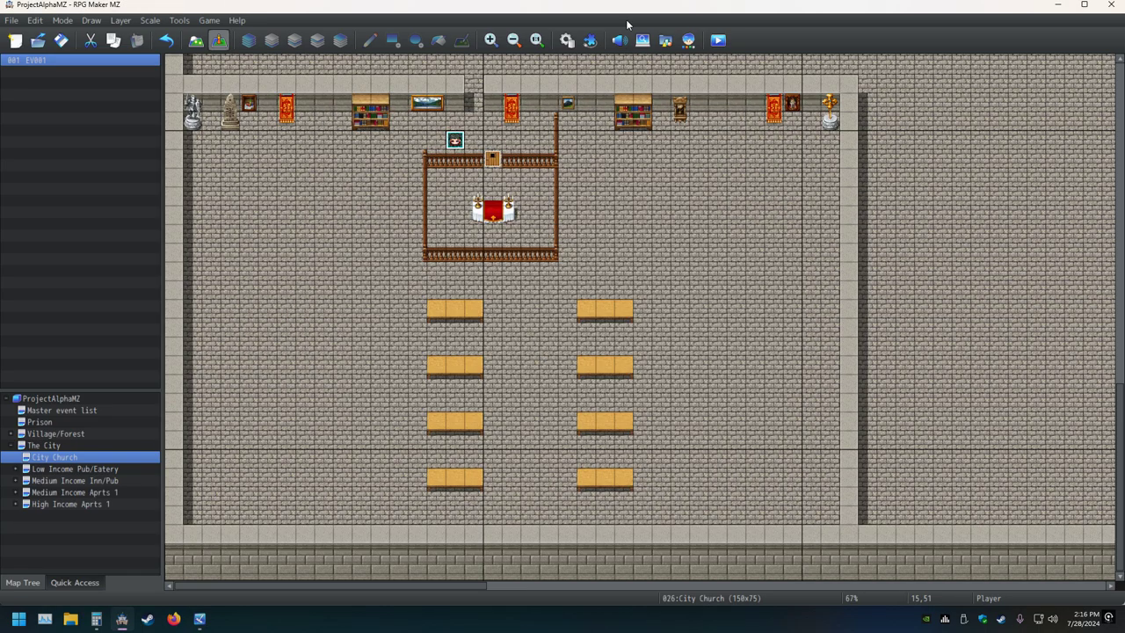
Step: Open the Inside tileset in the database and compare its general passage marks with its four-direction passage marks
click(571, 41)
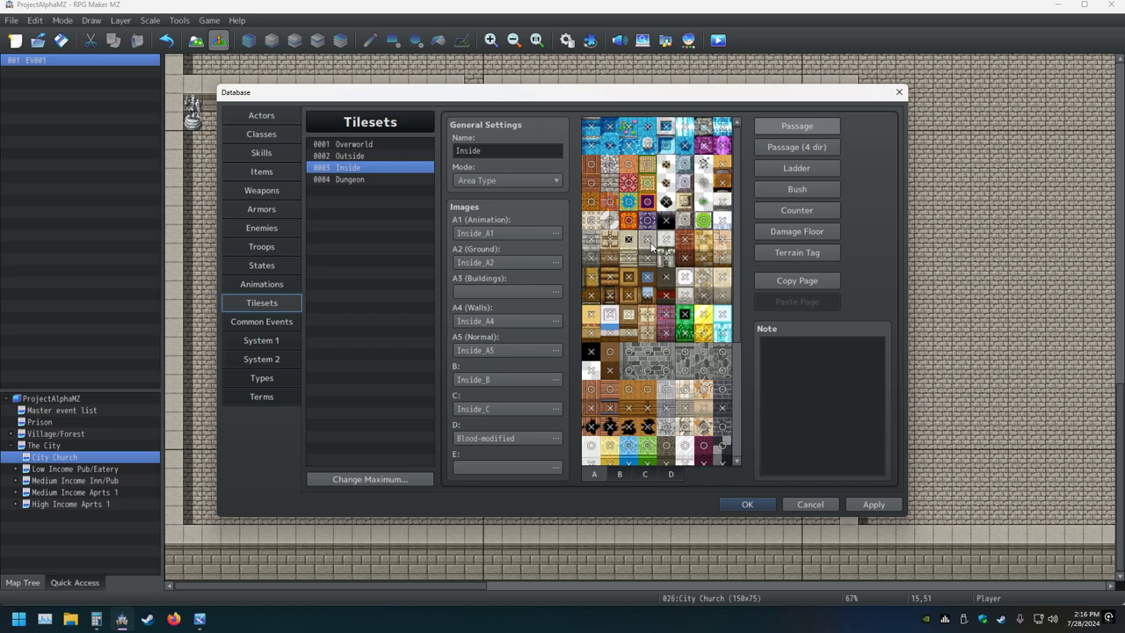
click(790, 147)
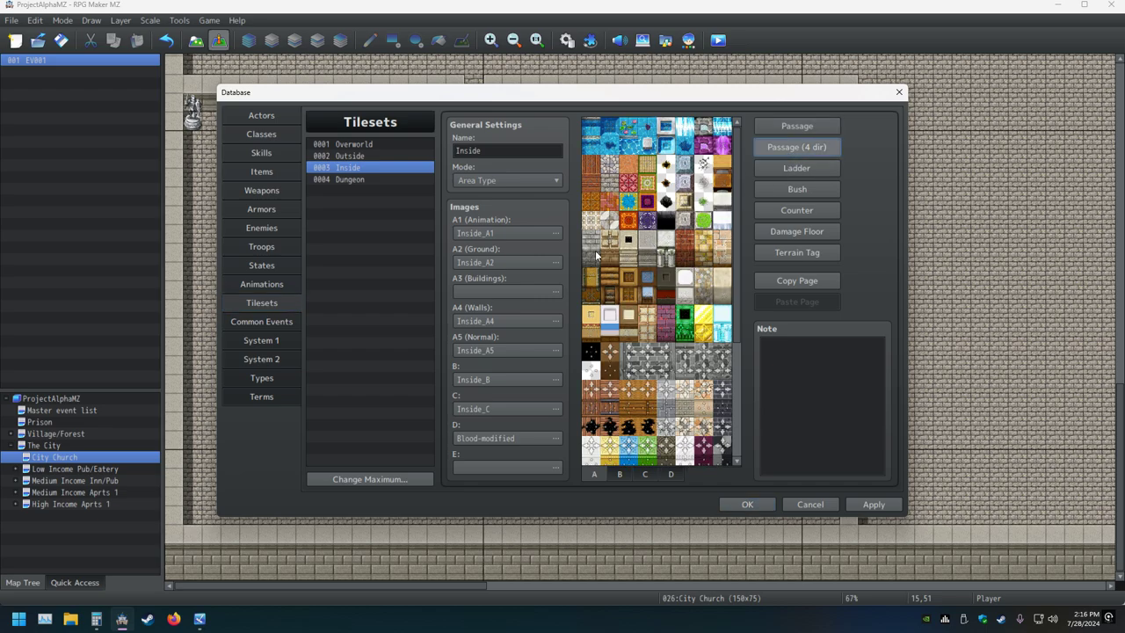
click(784, 131)
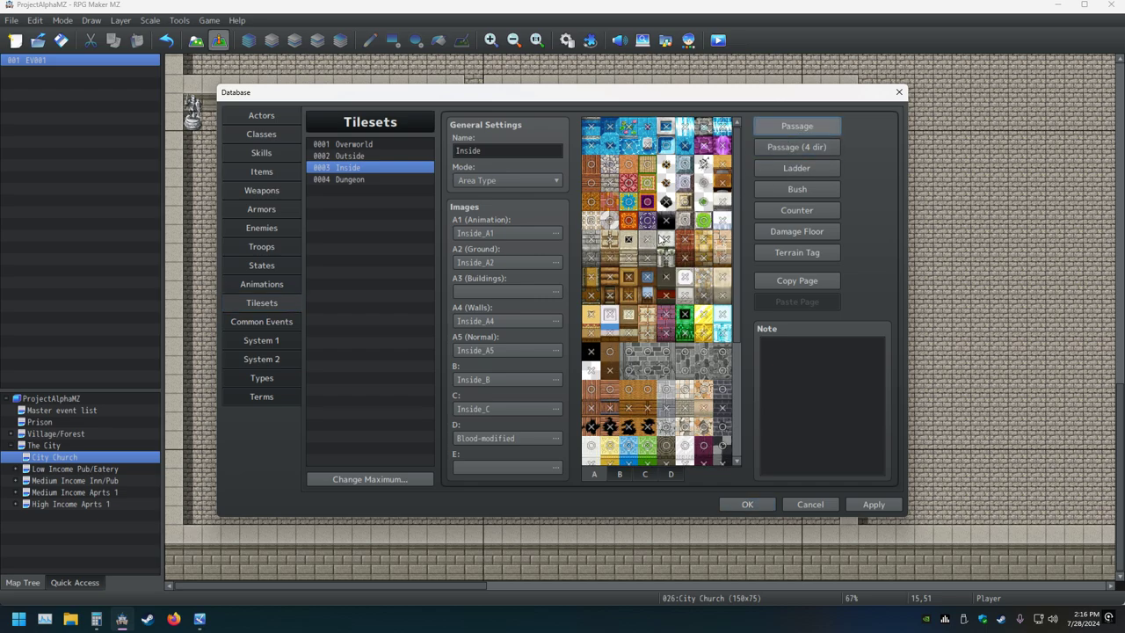
click(788, 145)
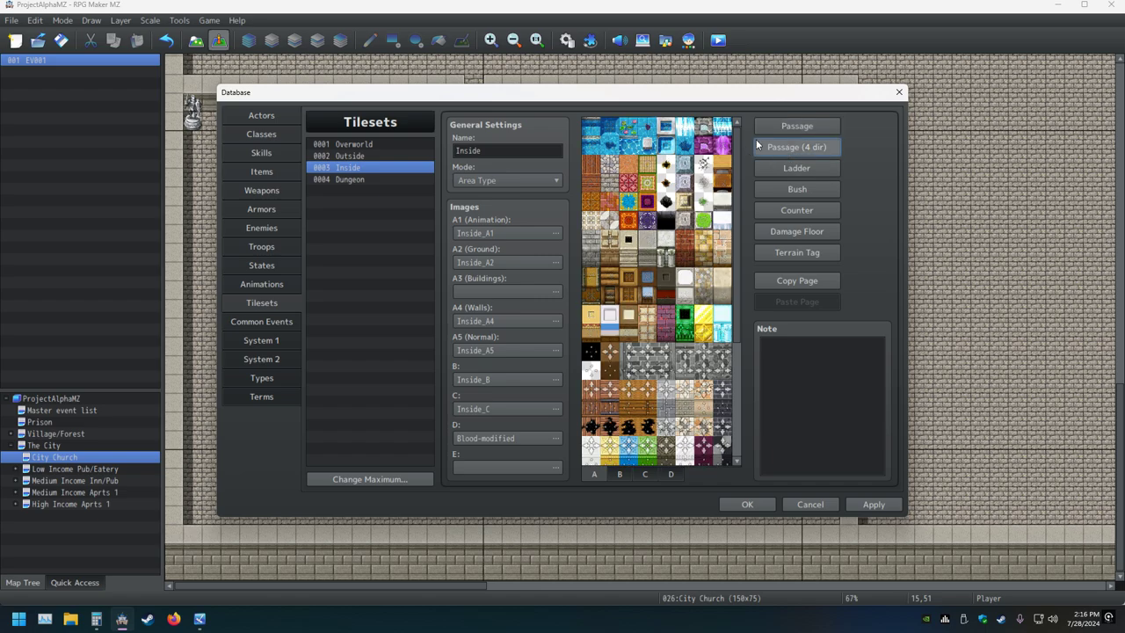
click(783, 128)
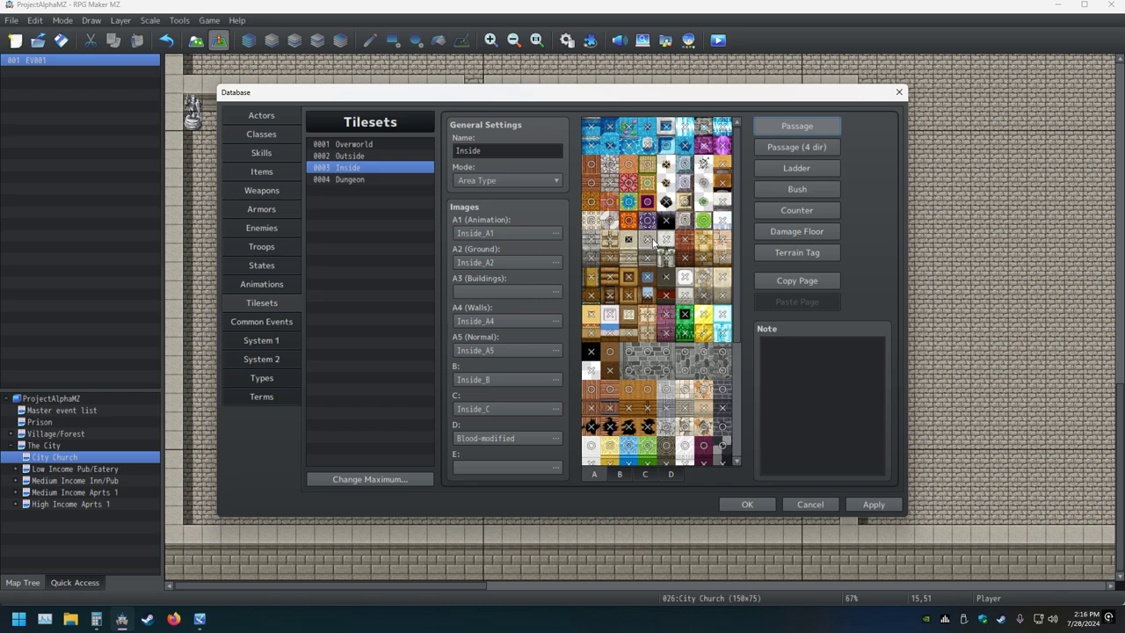
Step: Inspect the Inside tileset's Ladder, Bush and Counter settings, return to the Passage view and close the database
click(795, 174)
click(795, 193)
click(788, 168)
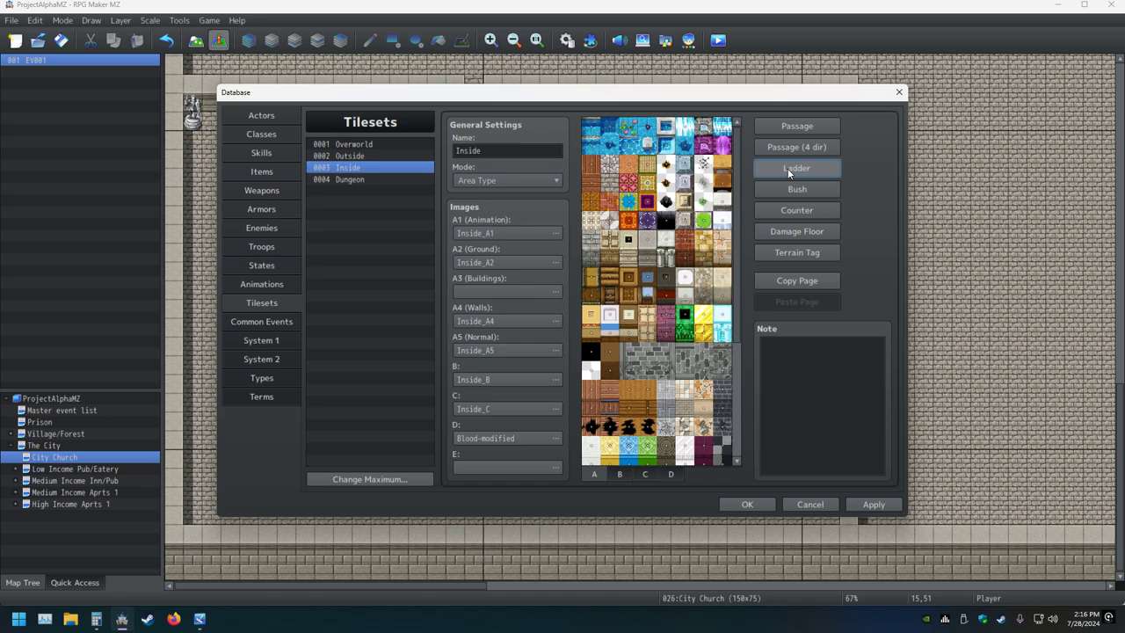
click(783, 213)
click(788, 169)
click(794, 128)
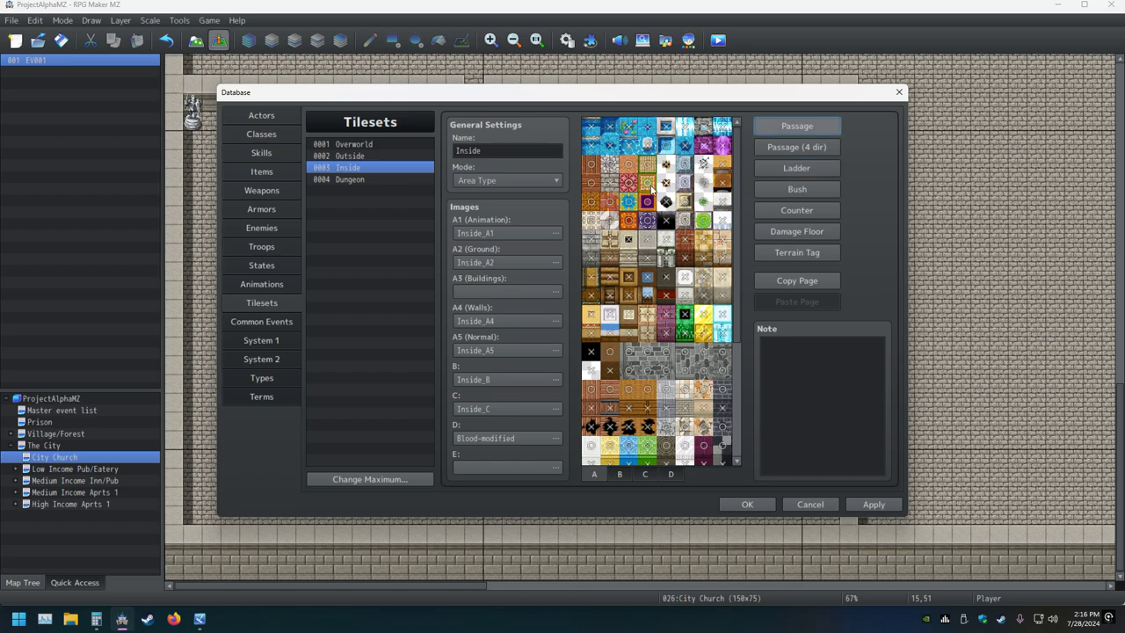
click(747, 505)
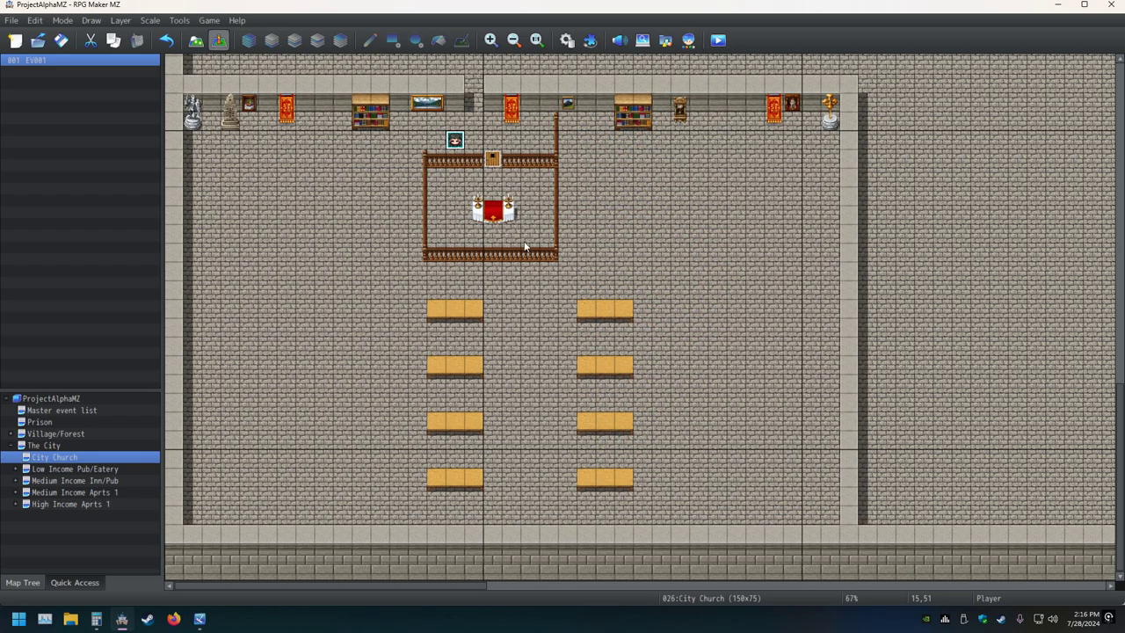
Step: Start a new playtest with the game changes saved and walk the character onto the north wall's face beside the doorway
click(718, 40)
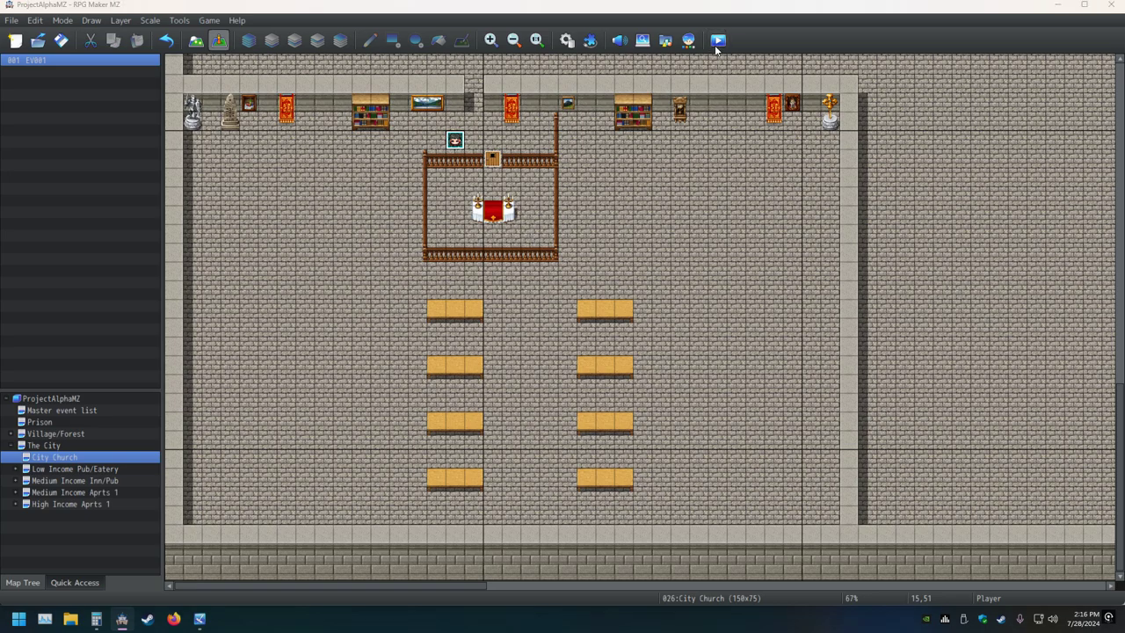
click(544, 329)
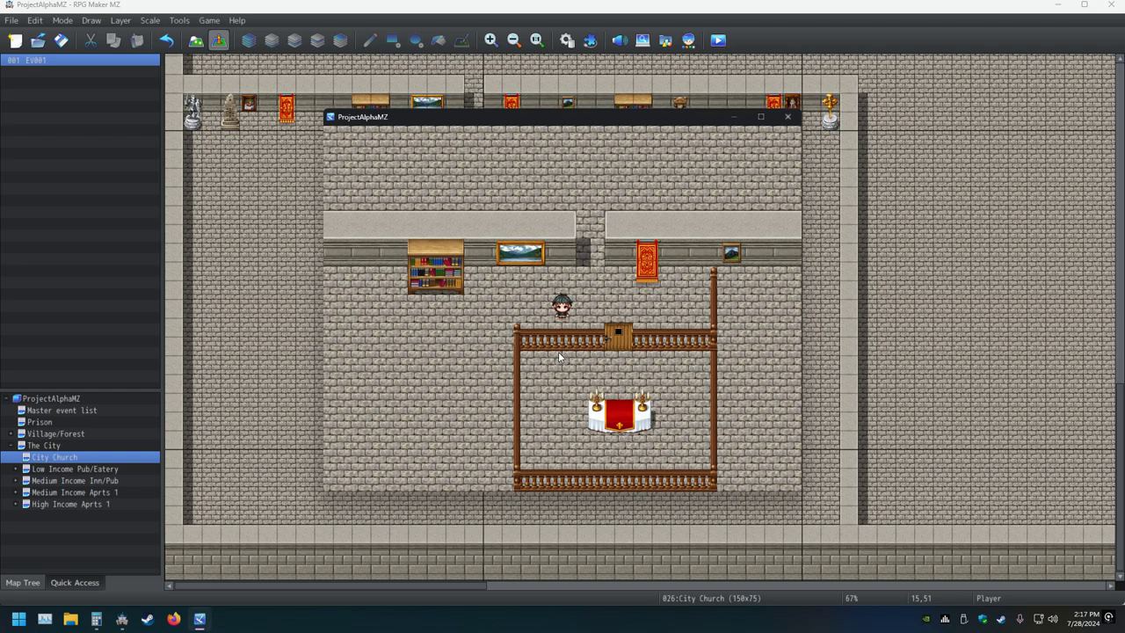
key(Up)
key(Down)
key(Right)
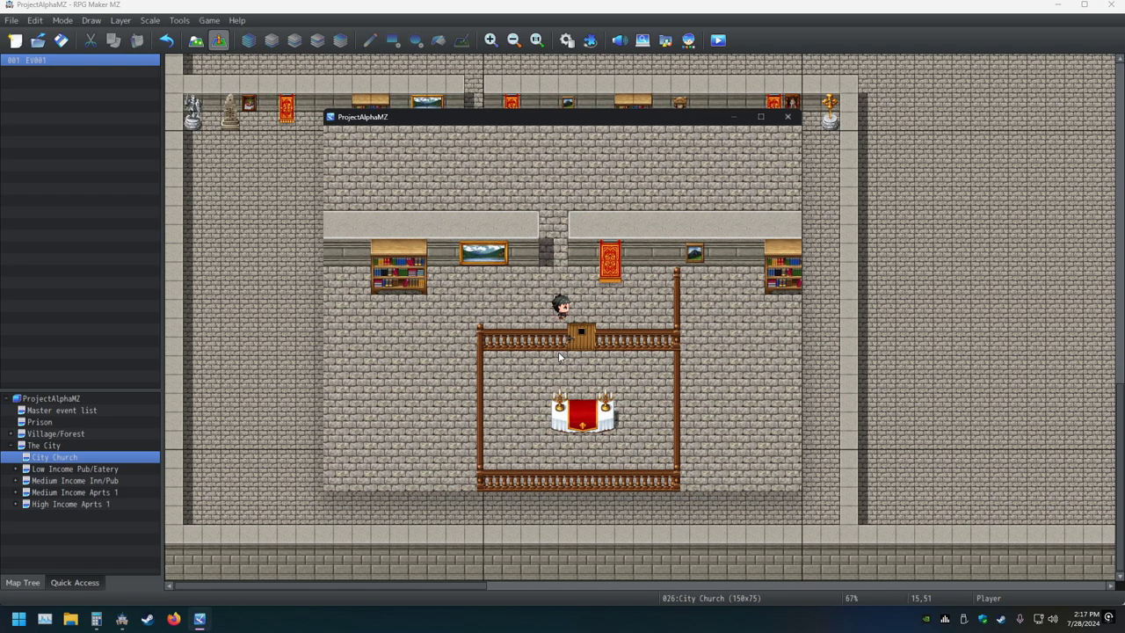
key(Left)
key(Up)
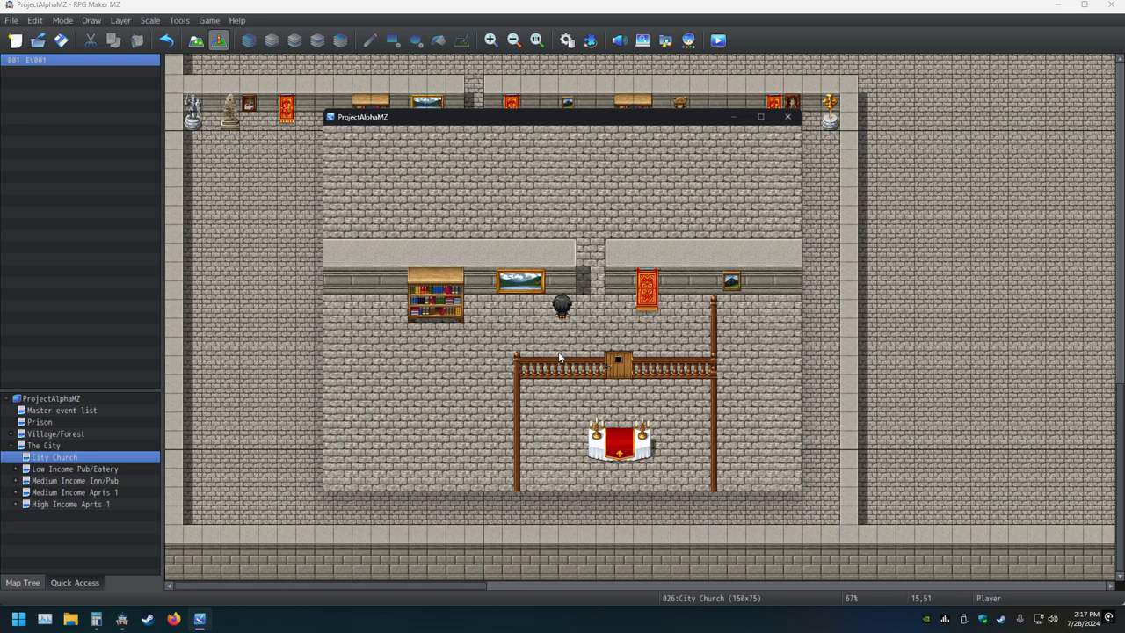
key(Up)
key(Left)
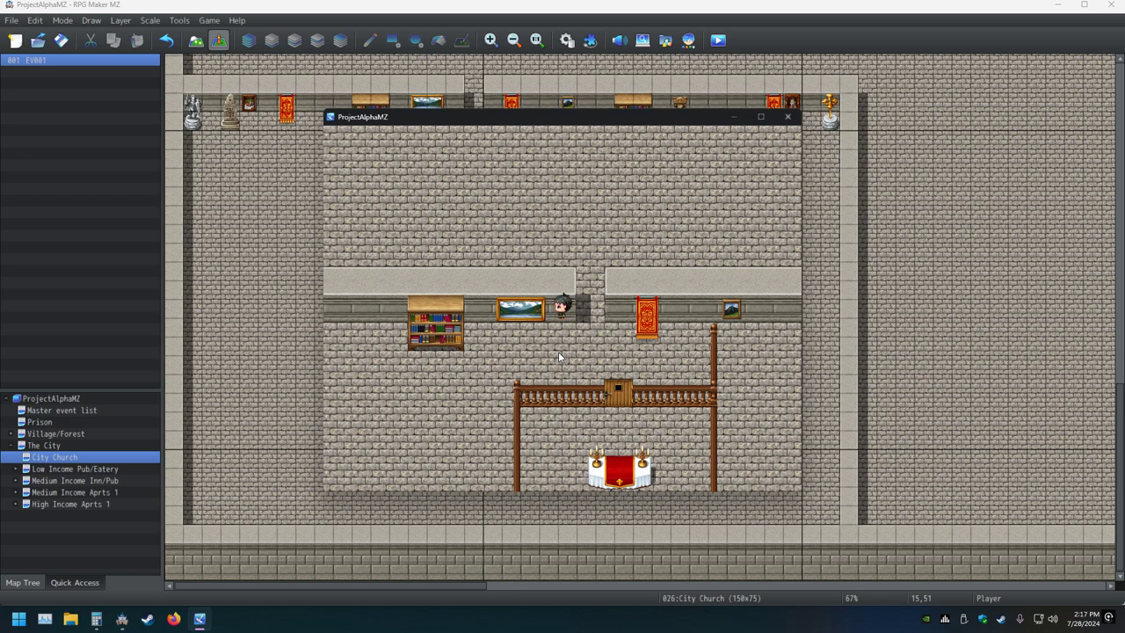
Step: Walk the character up onto the north wall's top and west along it to the west wall, testing passability
key(Up)
key(Left)
key(Left)
key(Left)
key(Left)
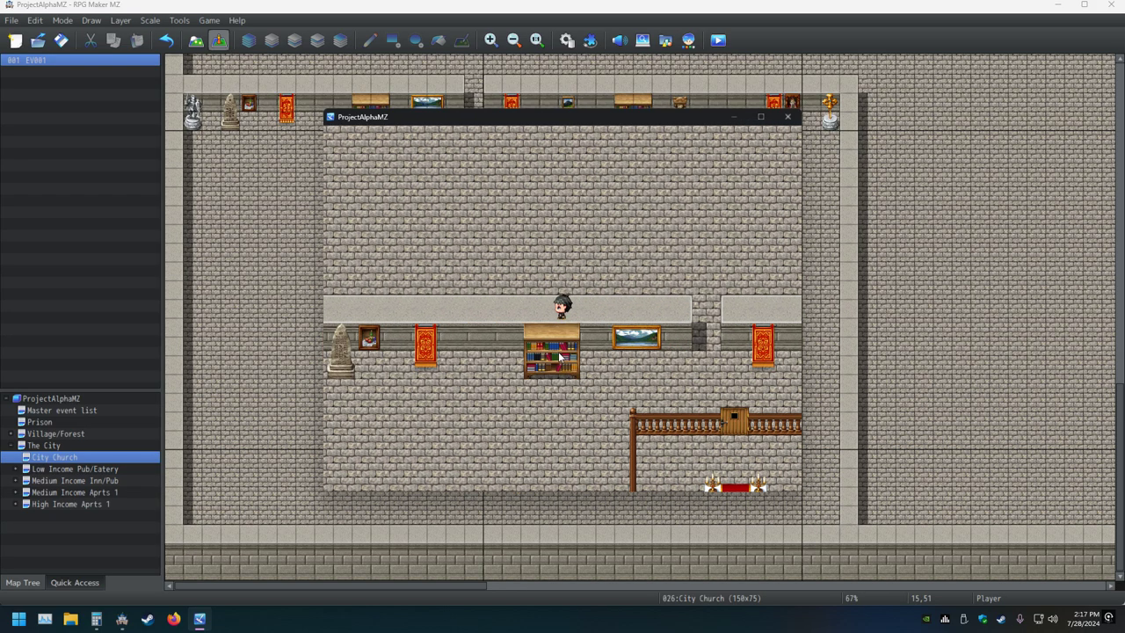
key(Left)
key(Left)
key(Left)
key(Left)
key(Left)
key(Left)
key(Left)
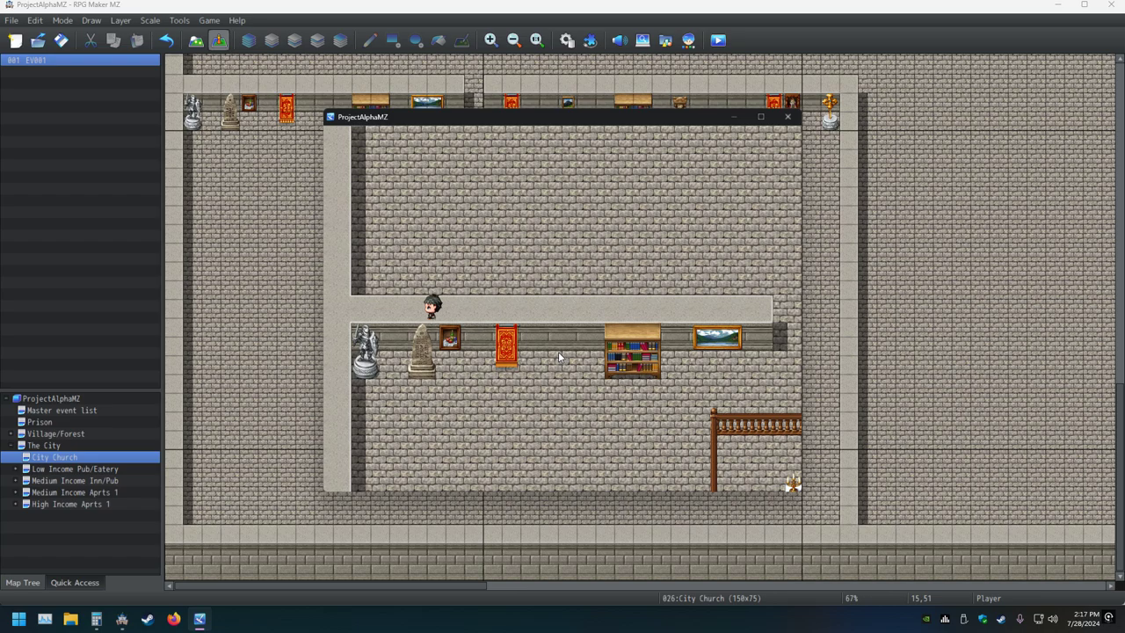
key(Left)
key(Left)
key(Left)
Step: Walk the character north along the top of the west wall to its junction with the next cross wall
key(Up)
key(Up)
key(Up)
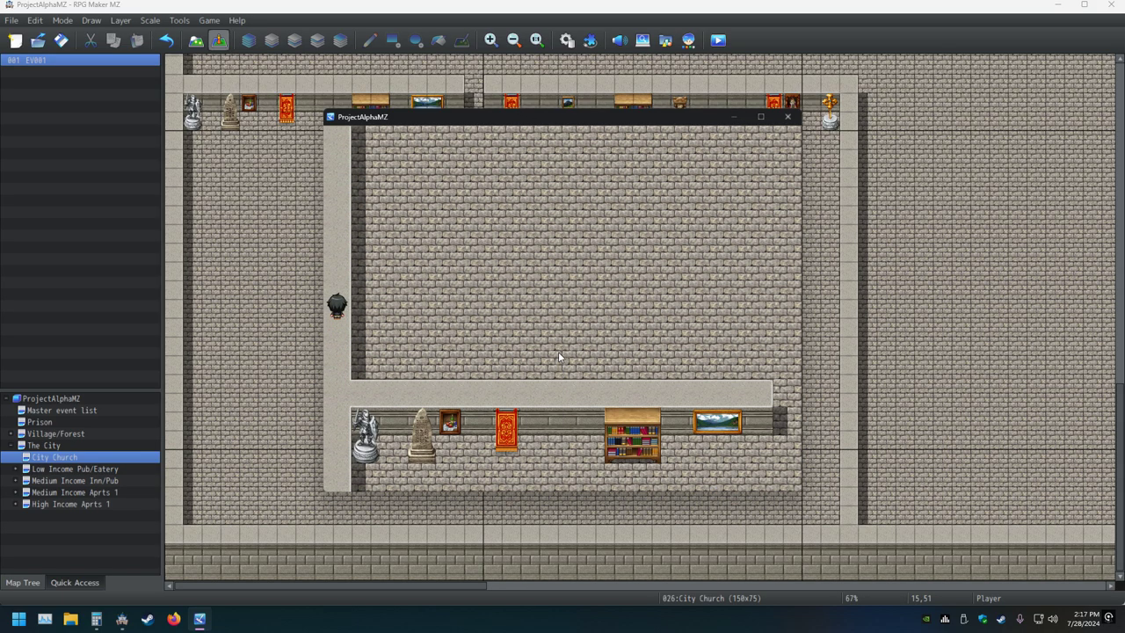
key(Up)
key(Up)
key(Up)
key(Up)
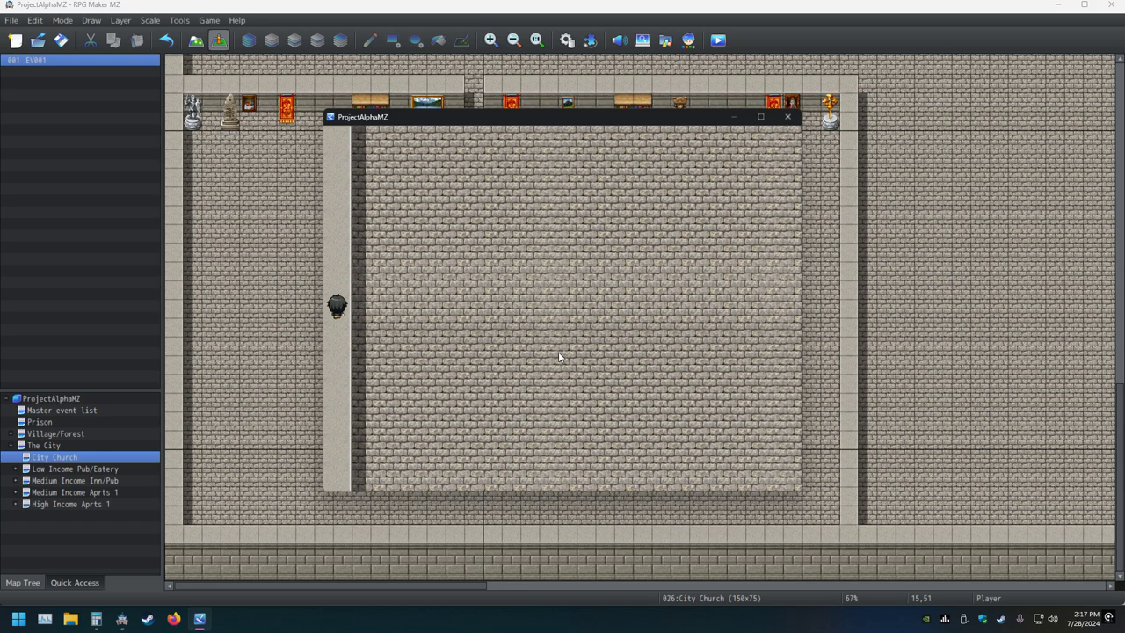
key(Up)
key(Up)
key(Up)
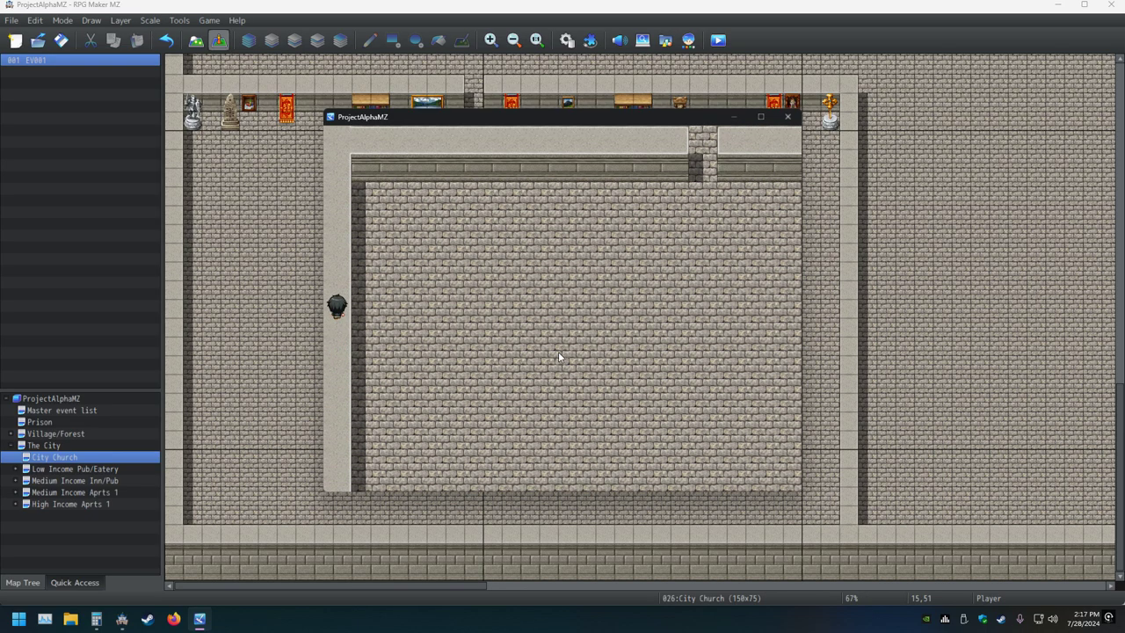
key(Up)
key(Up)
key(Up)
key(Up)
key(Up)
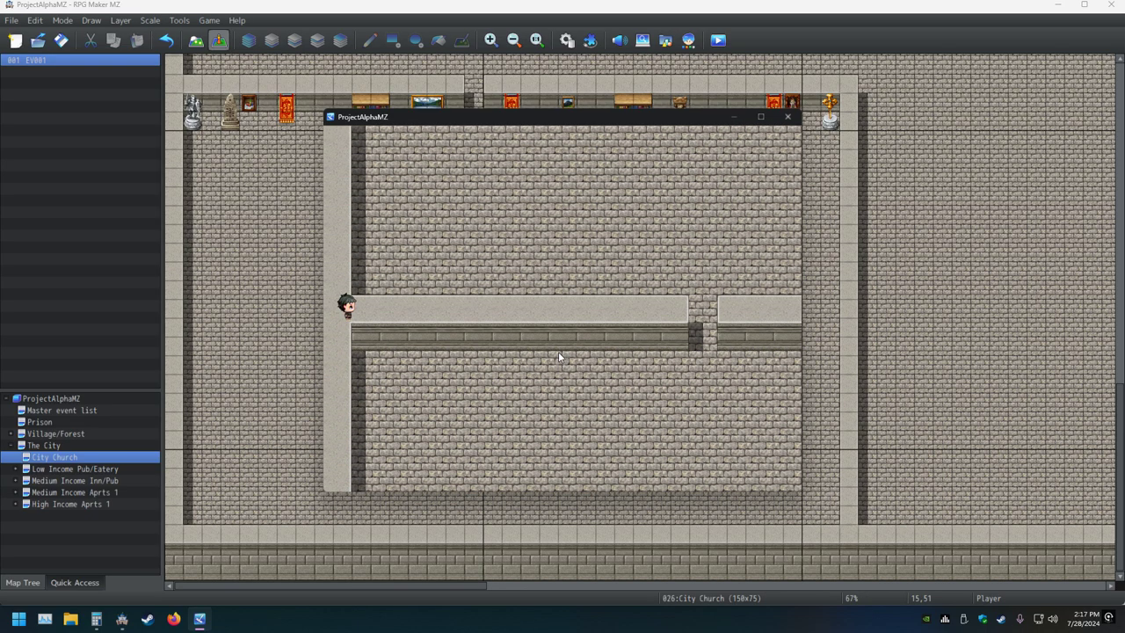
Step: Walk the character east along the top of the cross wall to the edge of its doorway gap
key(Right)
key(Right)
key(Right)
key(Right)
key(Right)
key(Right)
key(Right)
key(Right)
key(Right)
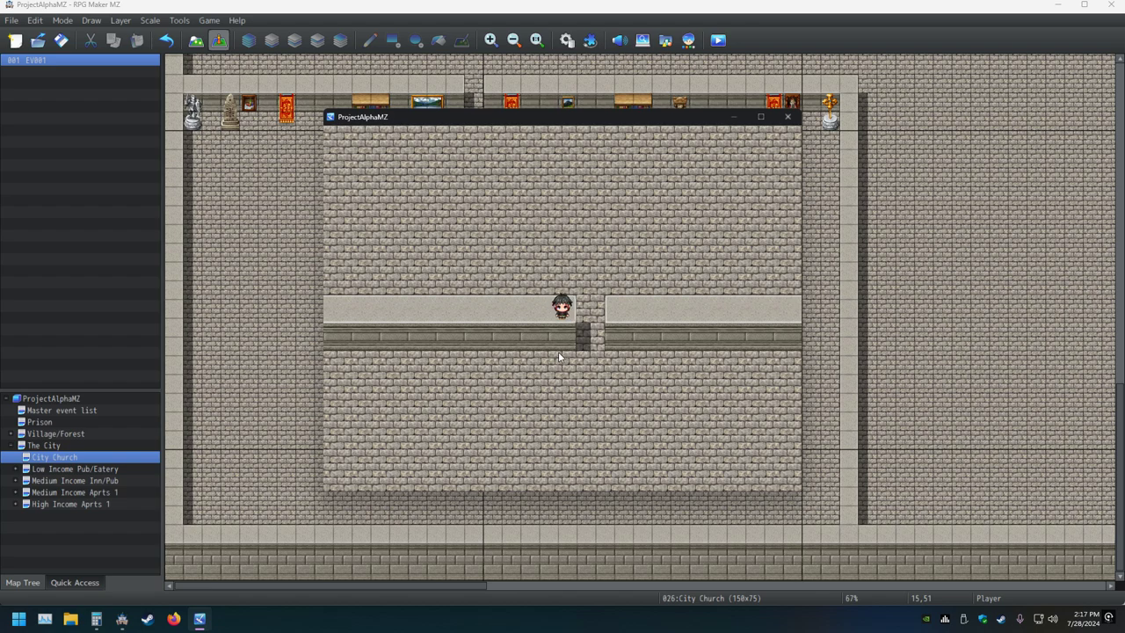
Step: Test the cross wall's edges near the doorway, moving the character down onto the wall face and back onto the top
key(Left)
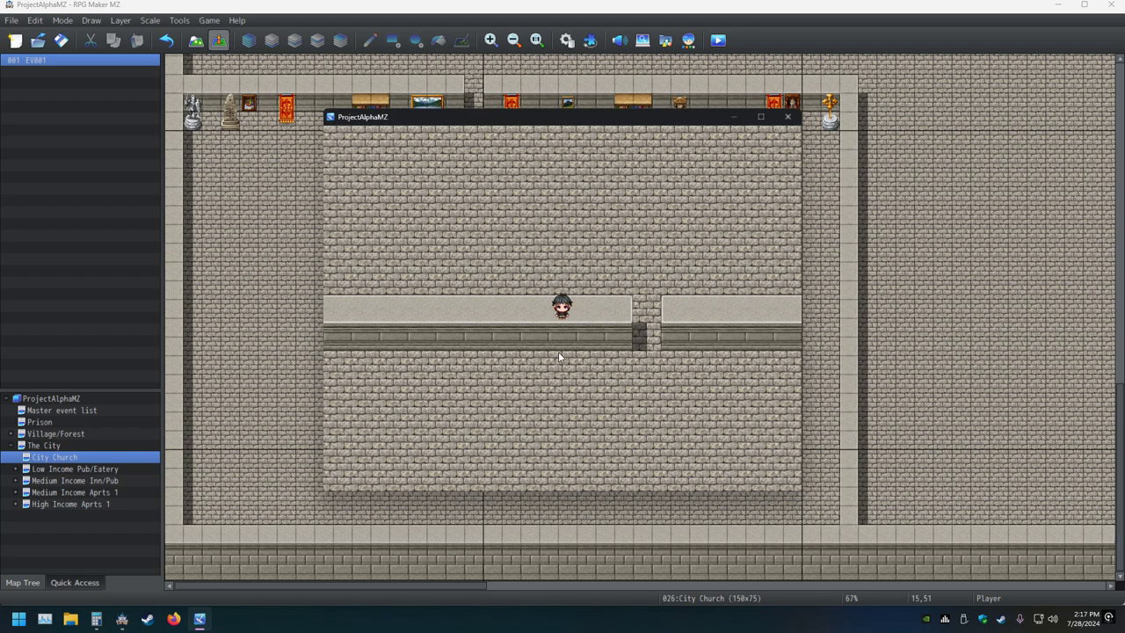
key(Right)
key(Up)
key(Left)
key(Down)
key(Left)
key(Down)
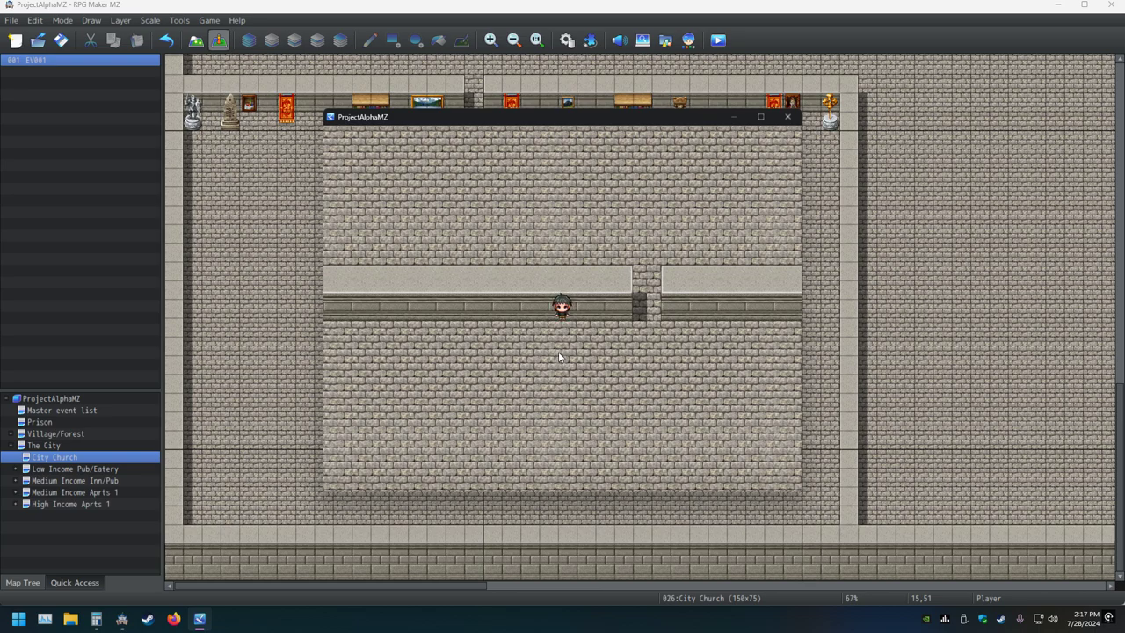
key(Down)
key(Up)
key(Up)
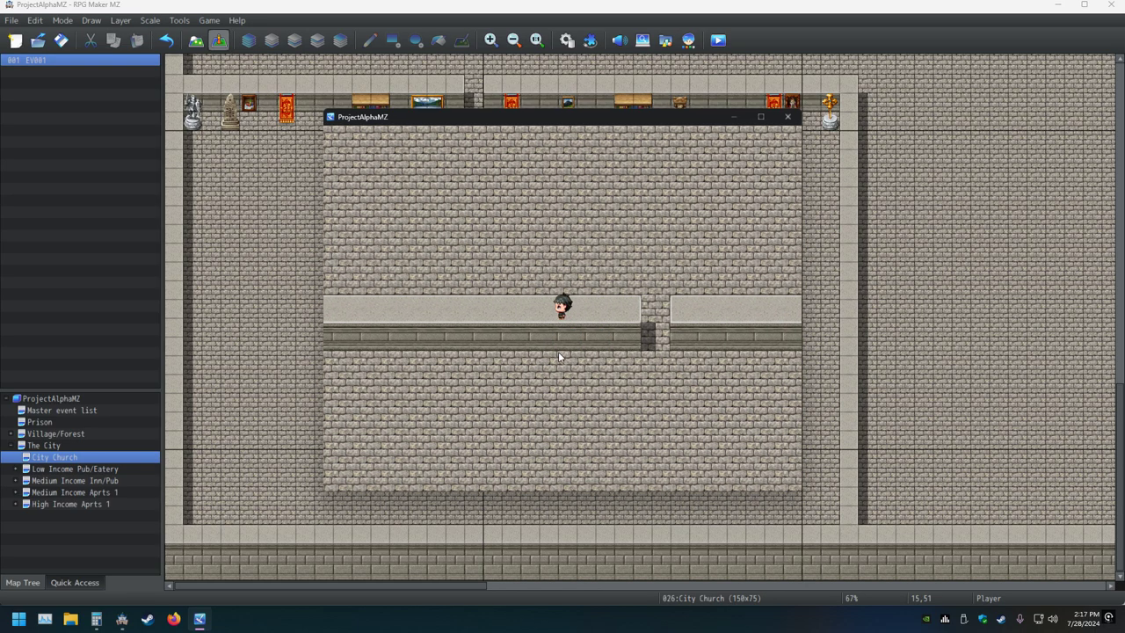
Step: Walk the character back west along the cross wall and north along the west wall to the map's northernmost wall
key(Left)
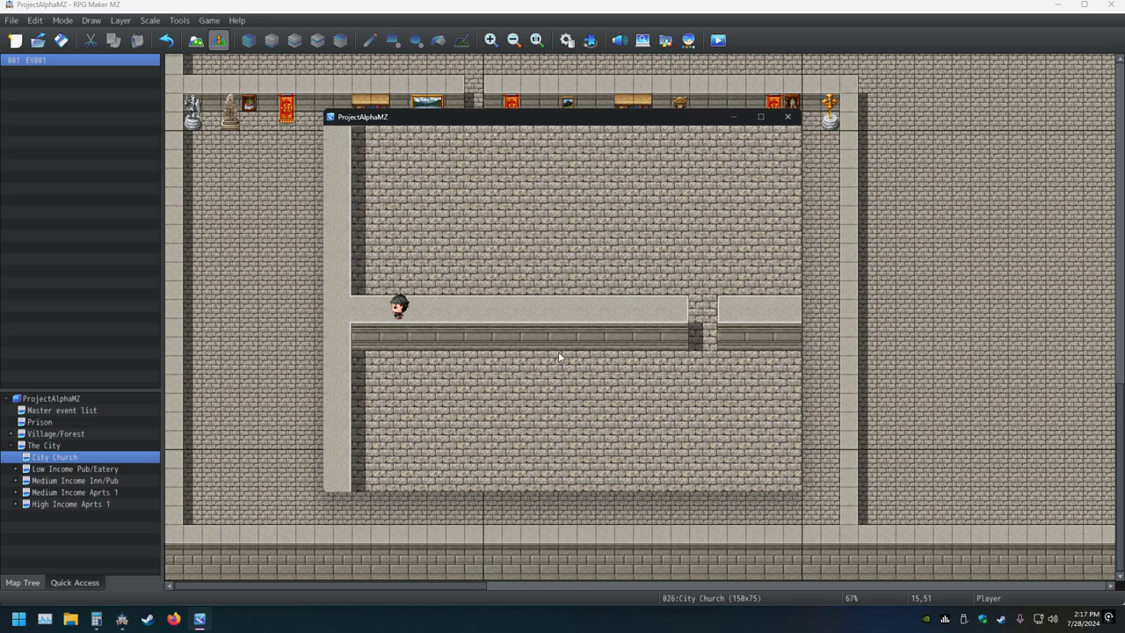
key(Left)
key(Up)
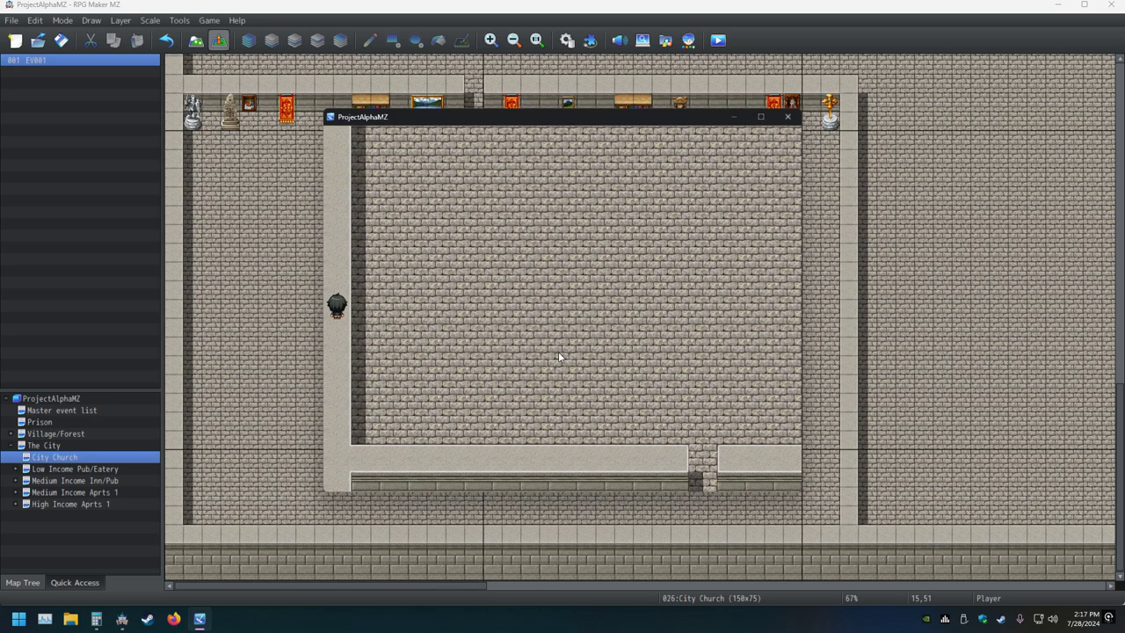
key(Up)
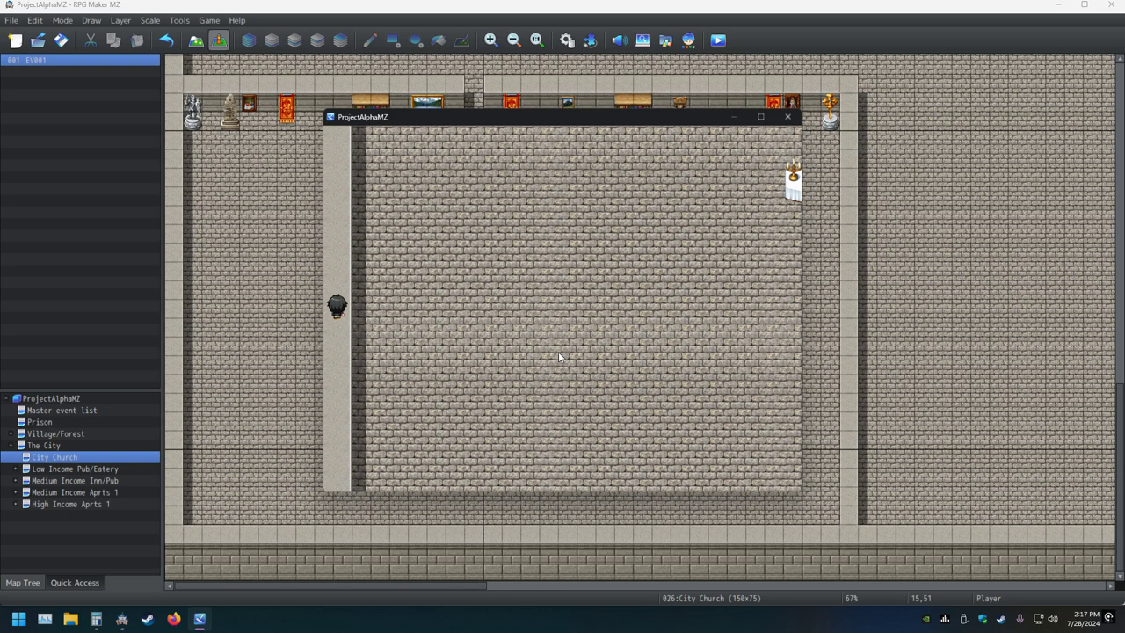
key(Up)
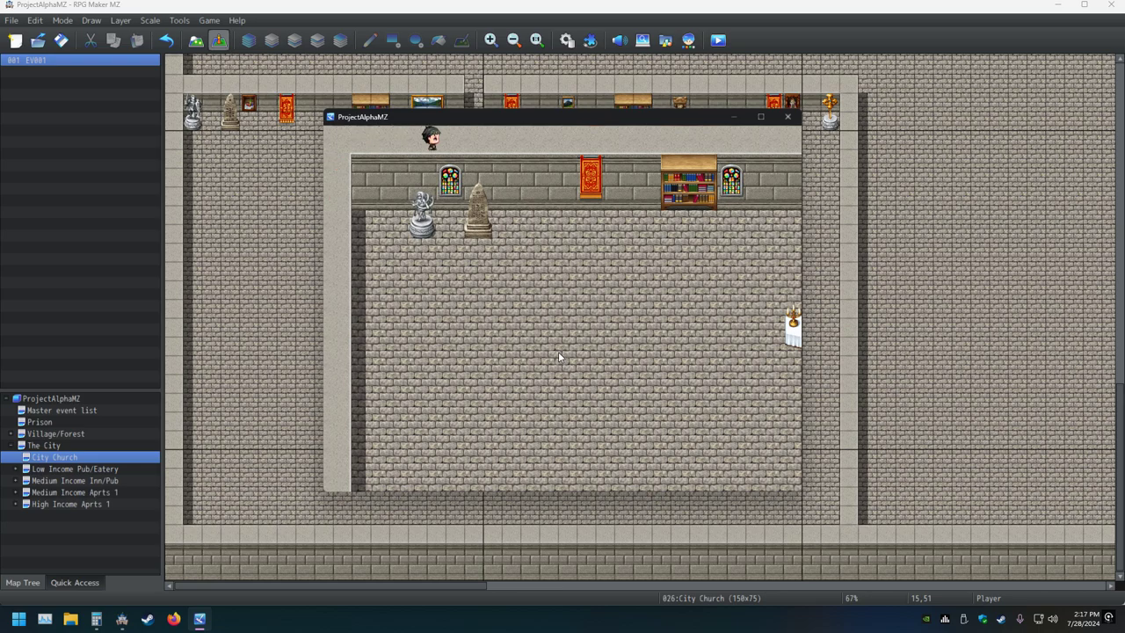
Step: Walk the character east along the top of the northernmost wall to the vertical dividing wall
key(Right)
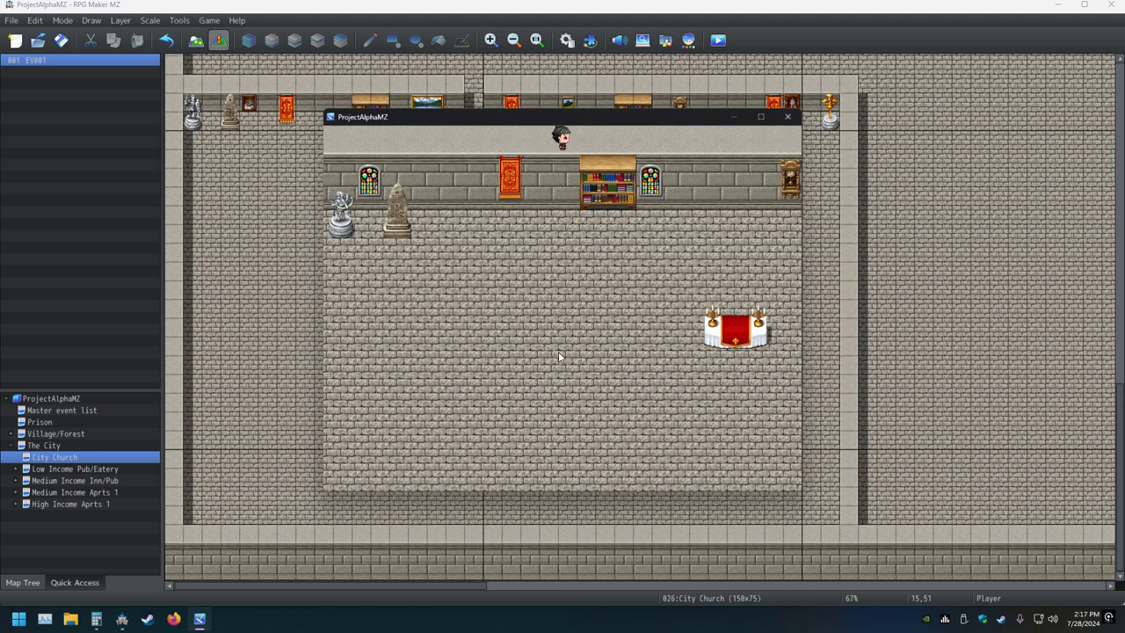
key(Right)
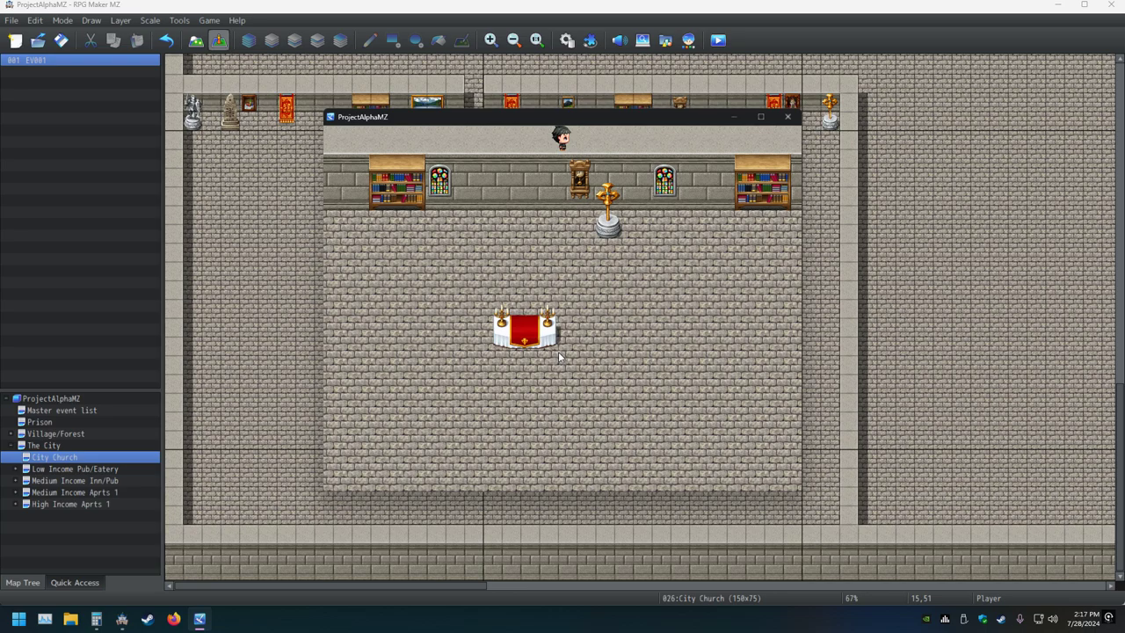
key(Right)
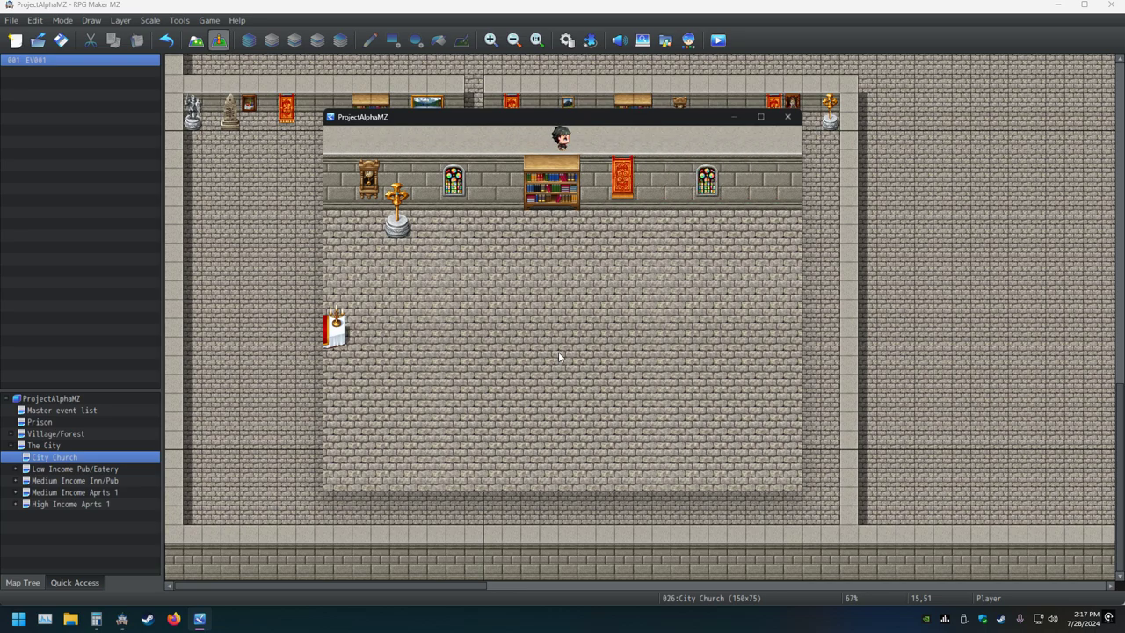
key(Right)
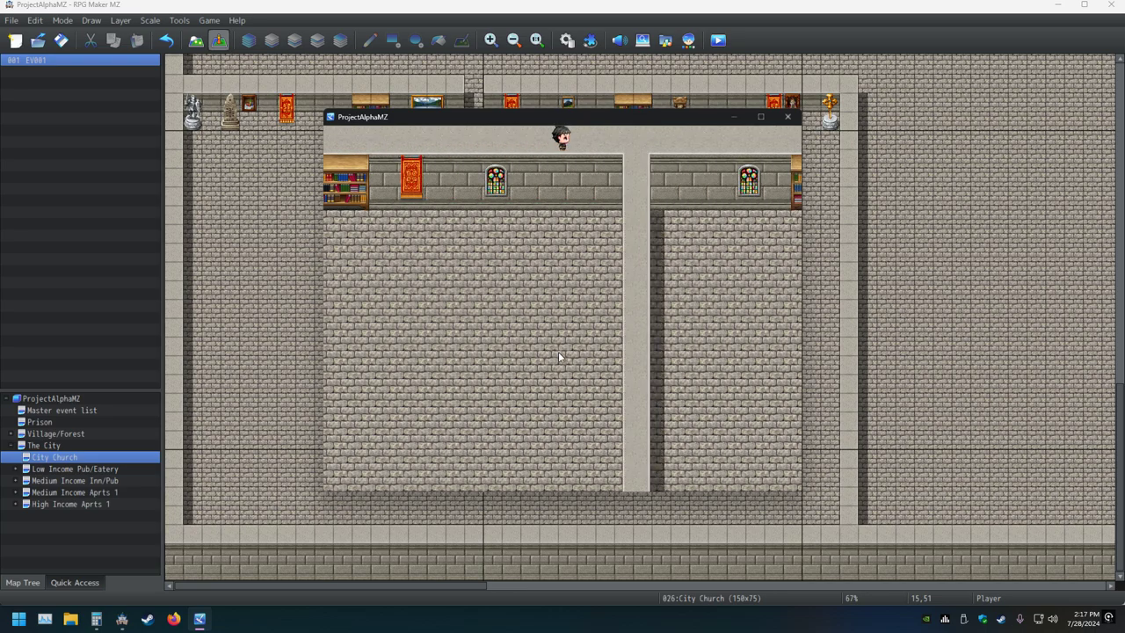
key(Right)
Step: Walk the character south along the top of the dividing wall and west onto the cross wall below it
key(Down)
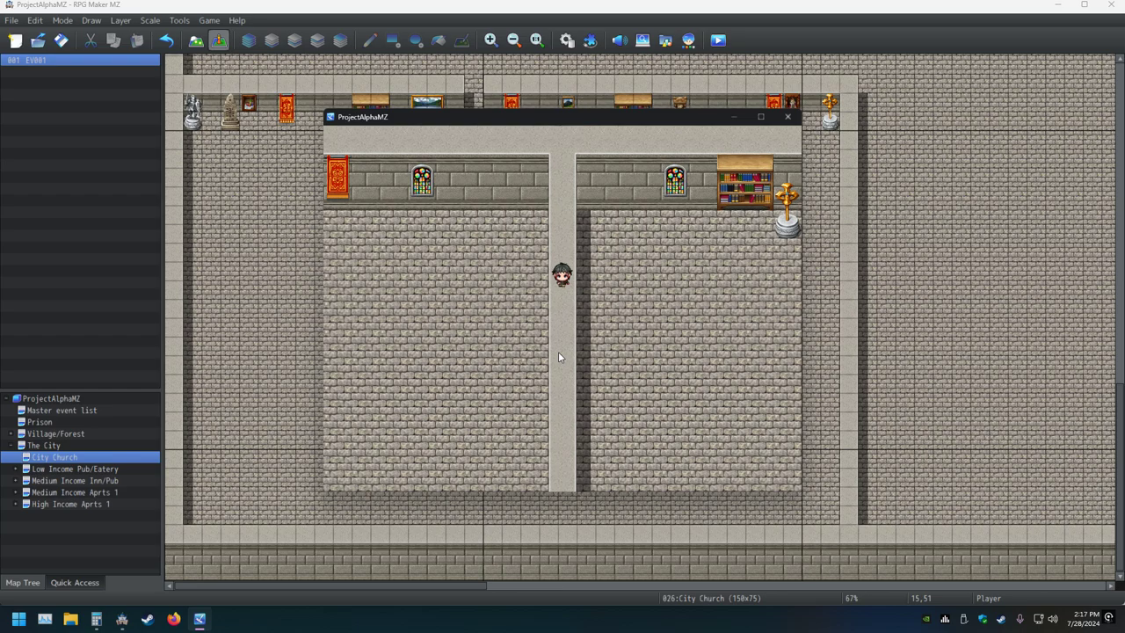
key(Down)
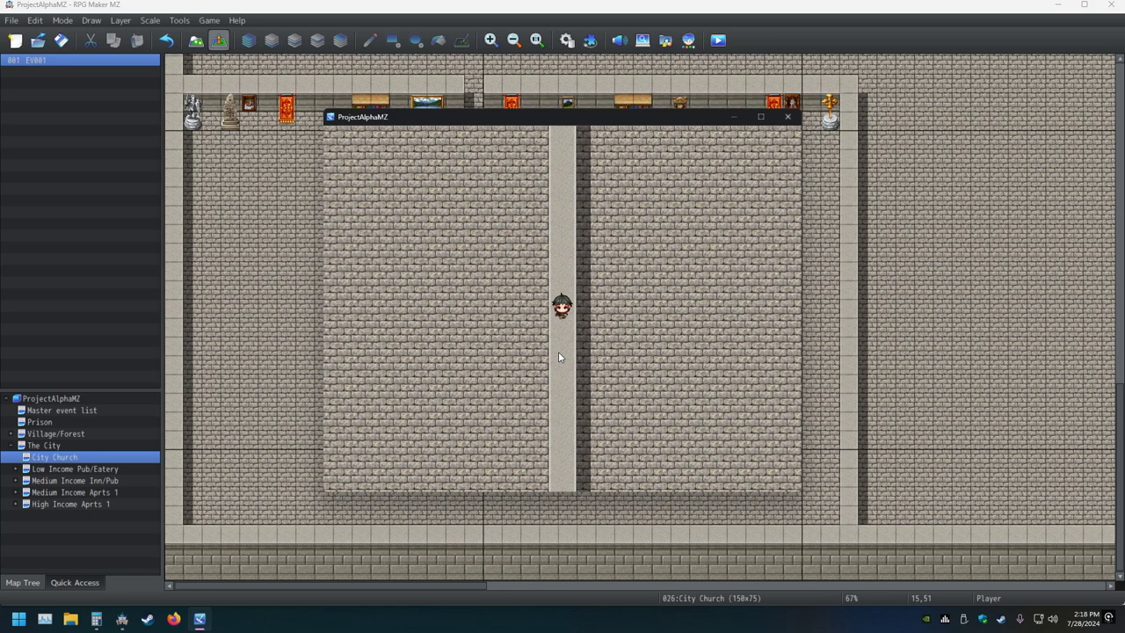
key(Down)
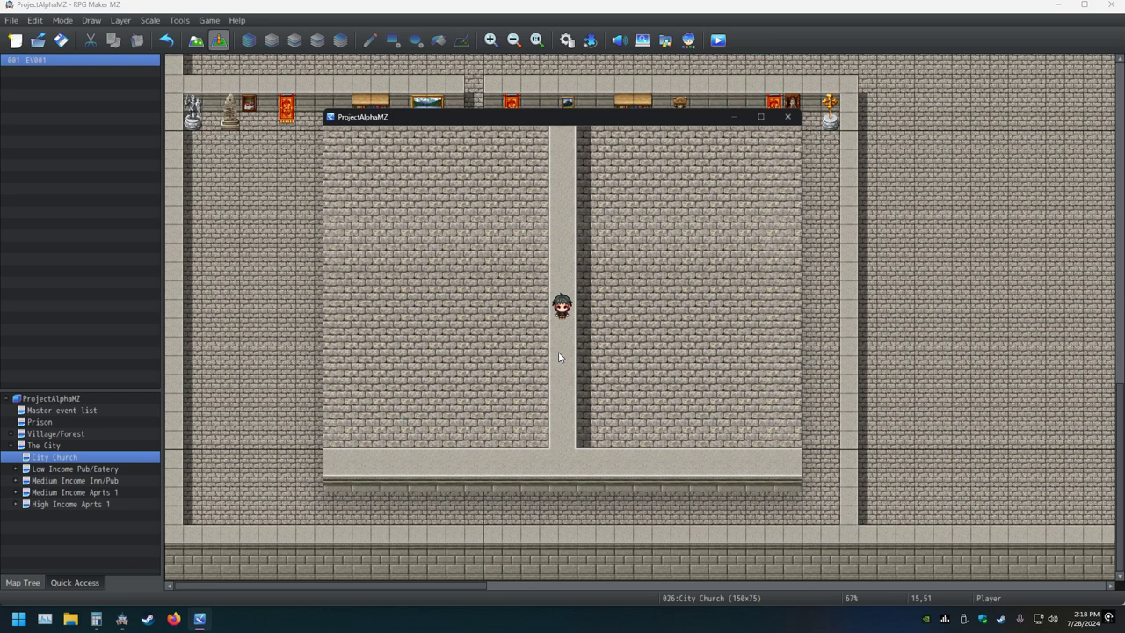
key(Down)
key(Left)
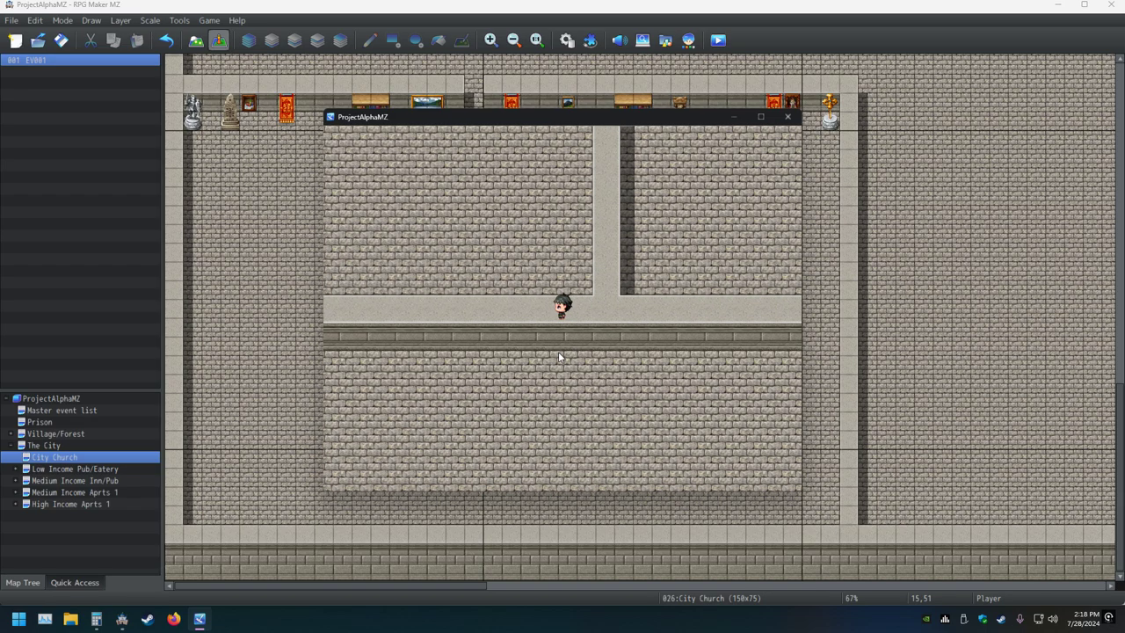
Step: Walk the character west along the cross wall and south over its face onto the floor, and end the playtest
key(Left)
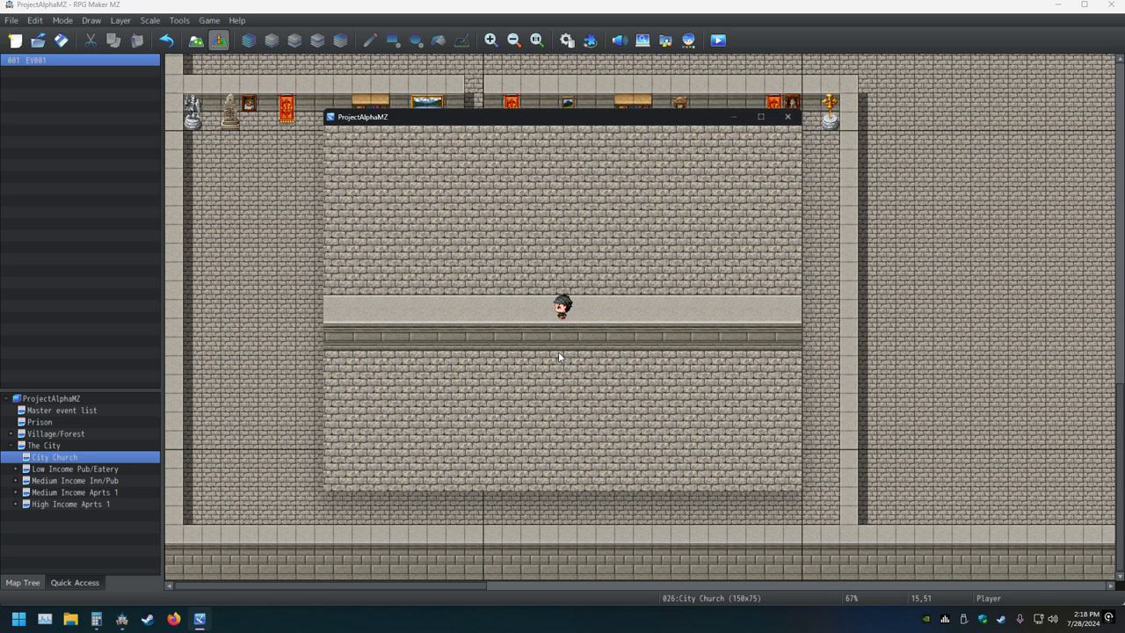
key(Left)
key(Down)
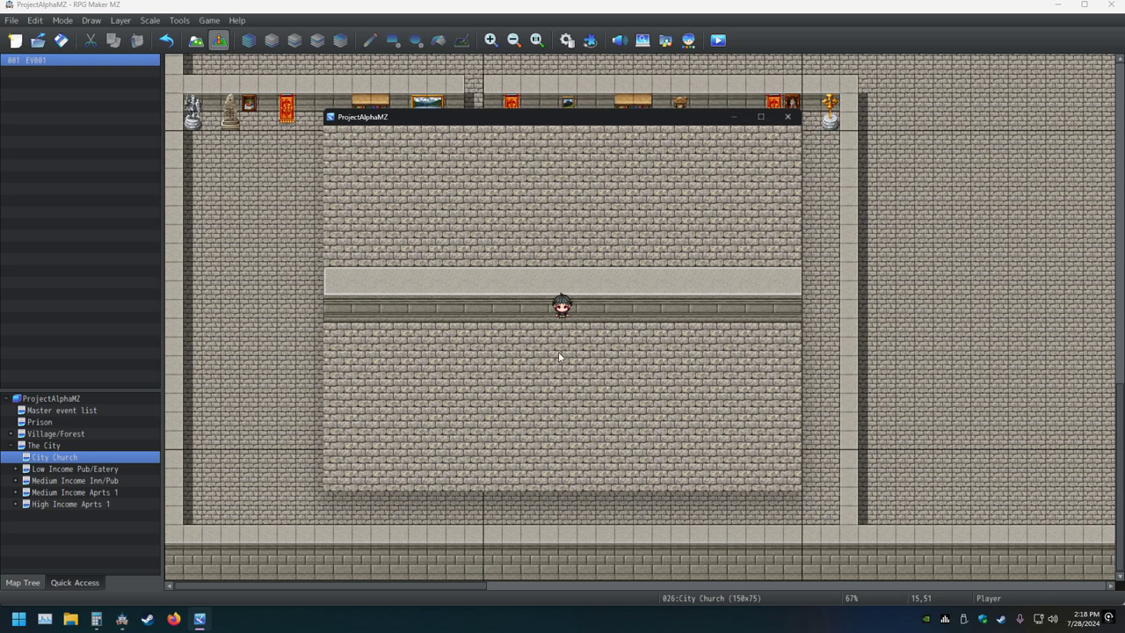
key(Down)
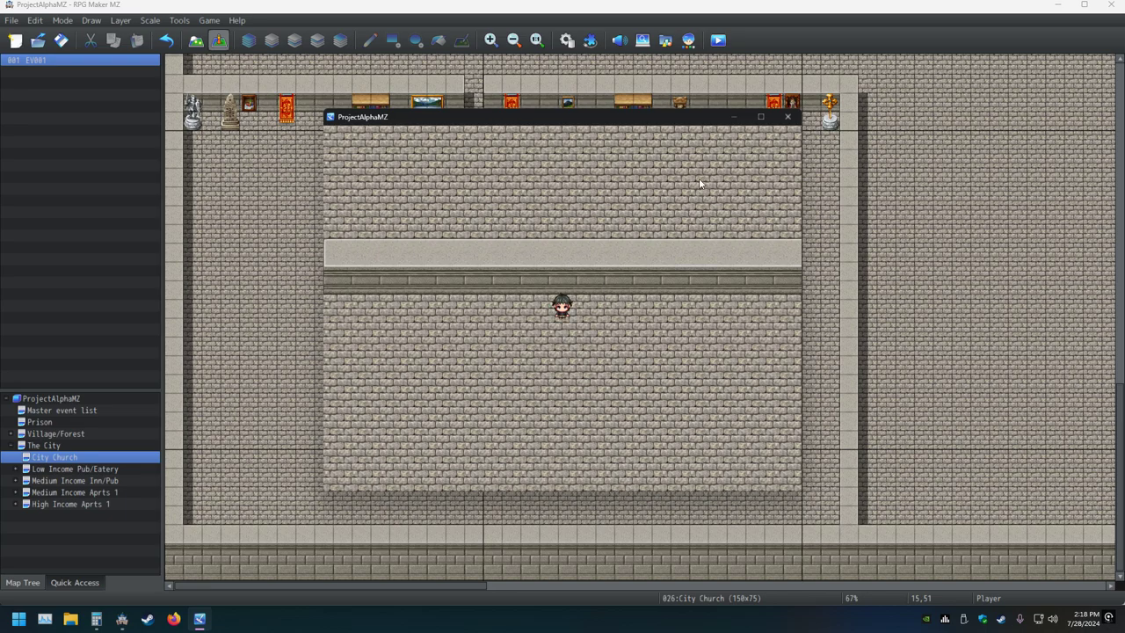
click(785, 116)
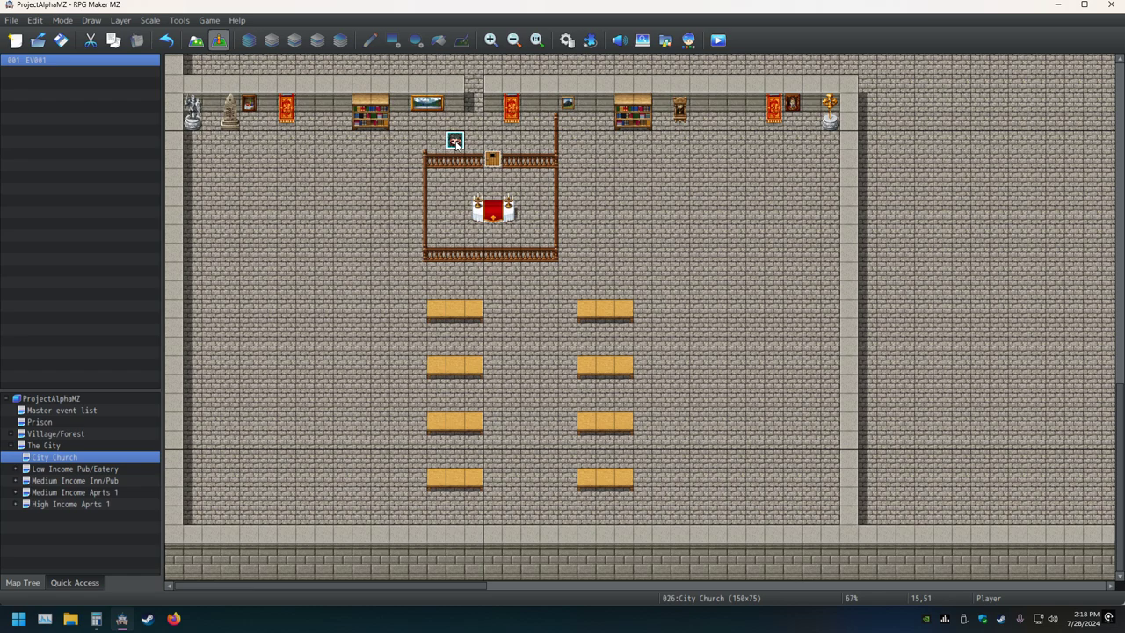
Step: Delete the player's starting position at tile 15,51 of the City Church map and save the project
key(Delete)
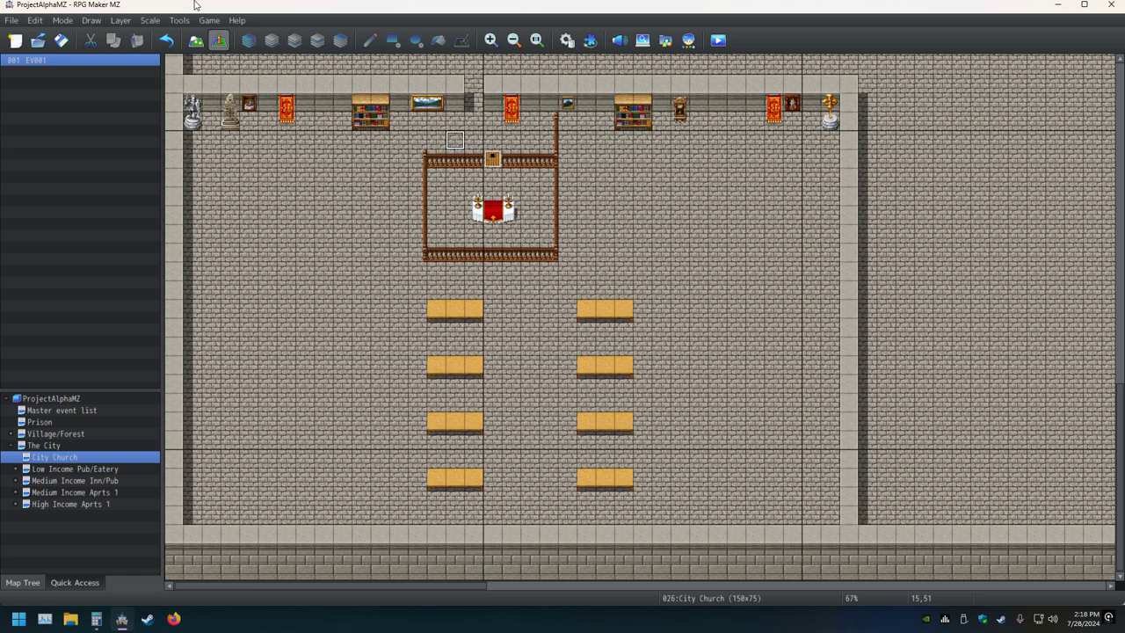
click(60, 41)
Step: Rename the door event in the altar railing as "Preist Door"
click(494, 162)
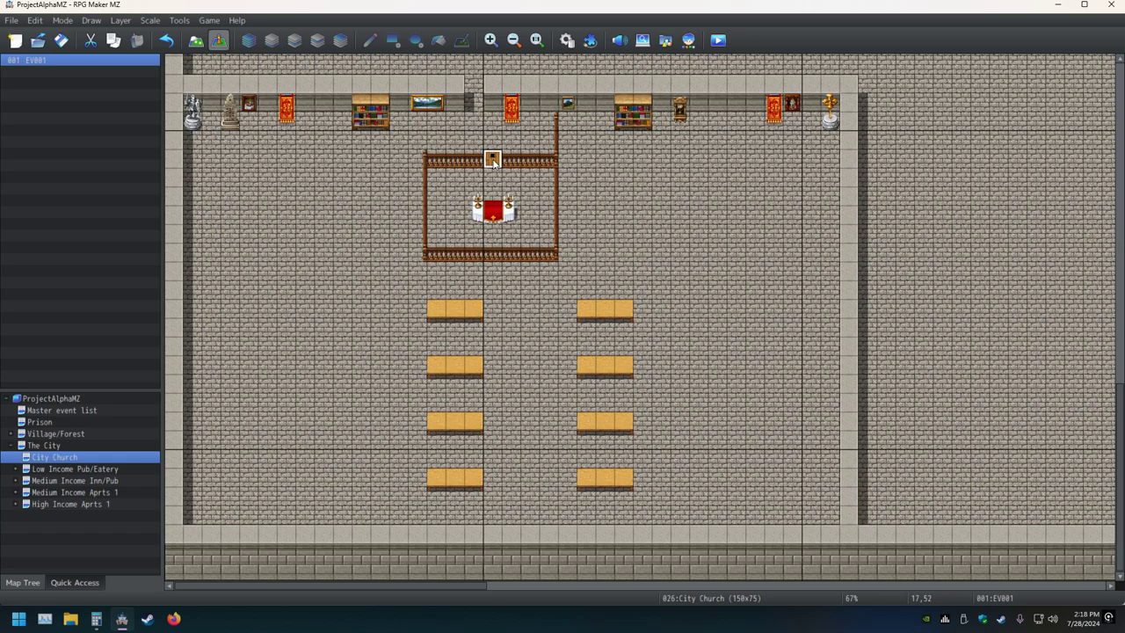
double_click(493, 162)
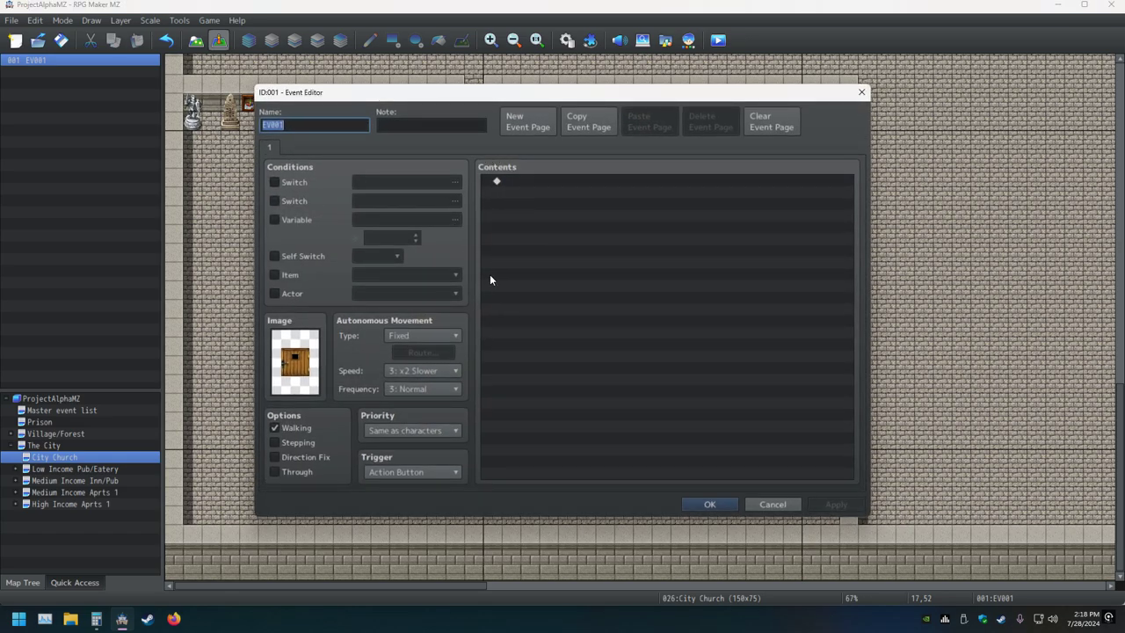
text(Preist Door)
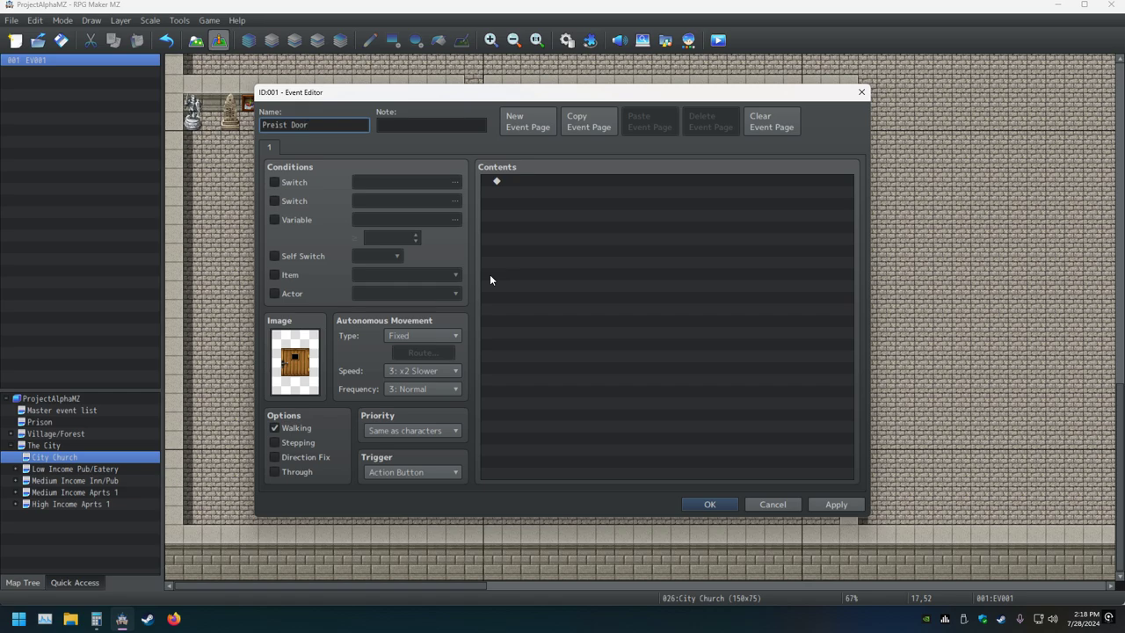
key(Return)
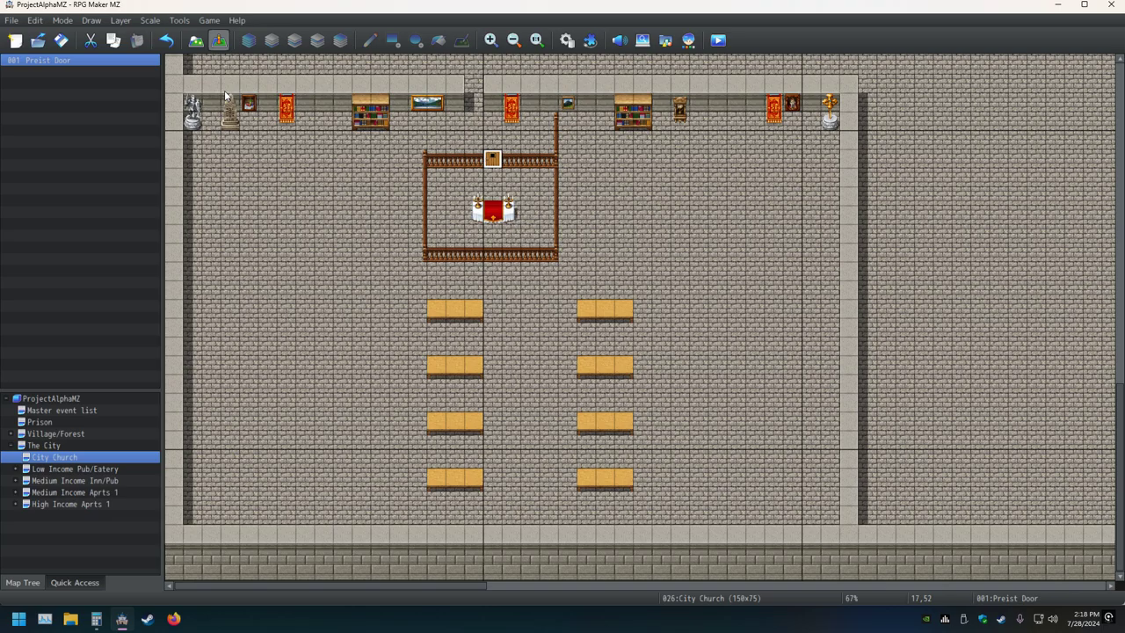
Step: Switch to map editing and compare the furnished altar room with the northwest room that holds only an altar
click(196, 39)
scroll(362, 299, up, 1)
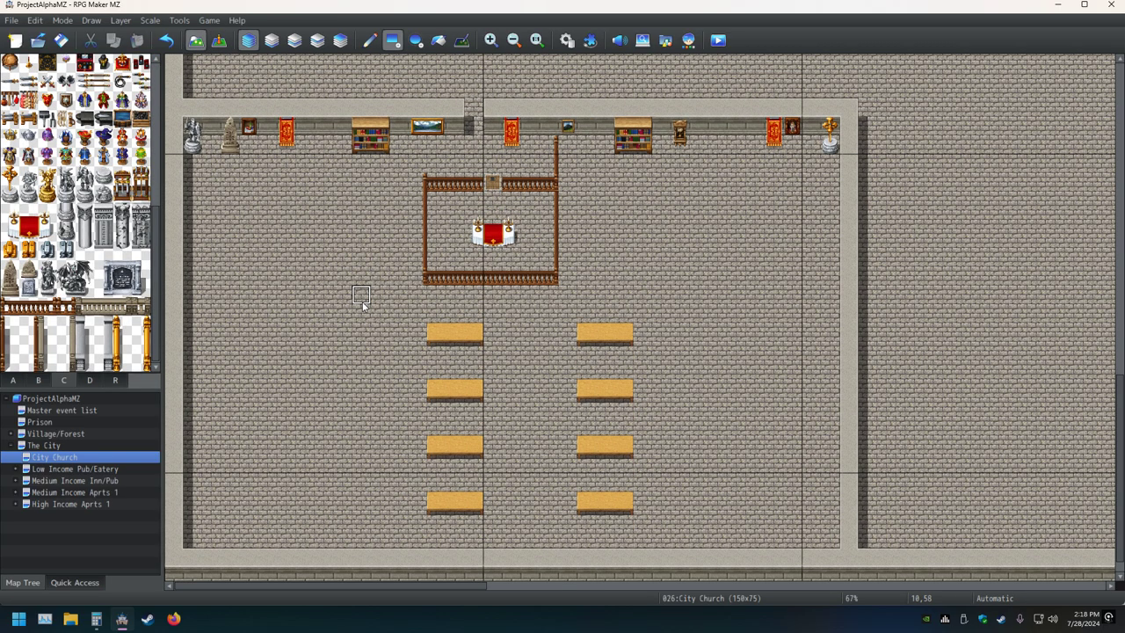
scroll(363, 304, up, 10)
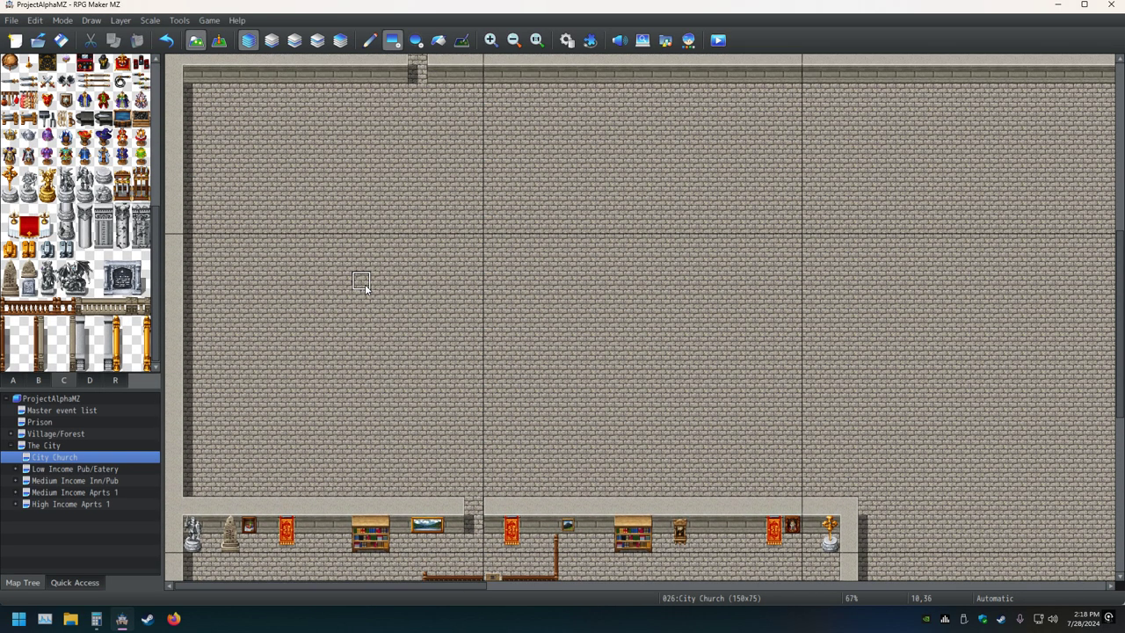
scroll(361, 283, up, 11)
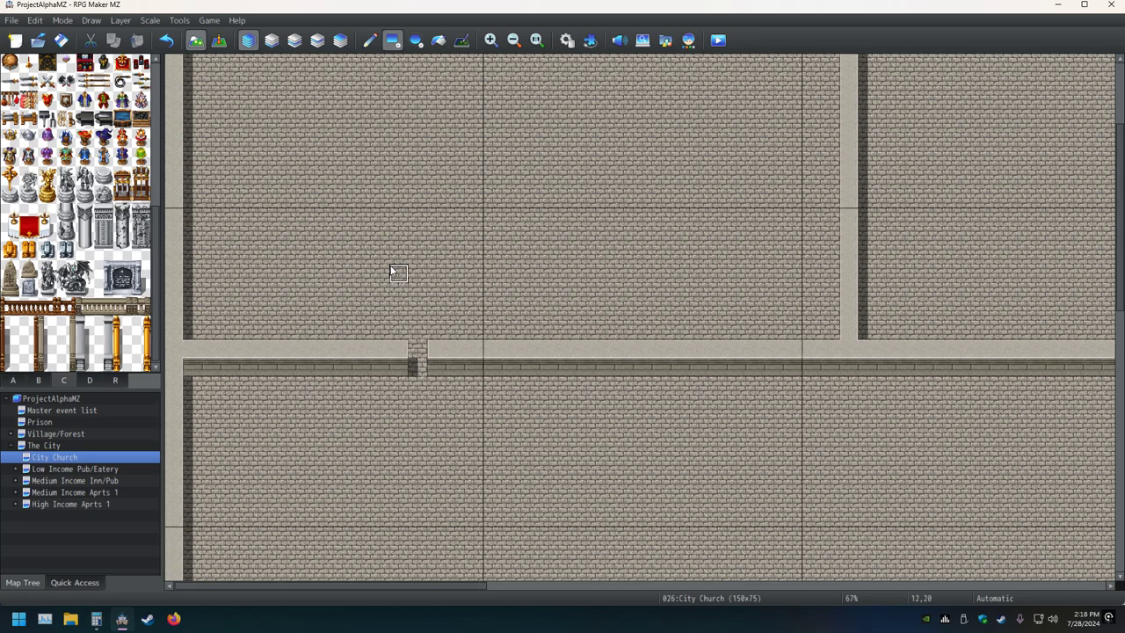
scroll(399, 213, up, 5)
scroll(400, 213, down, 3)
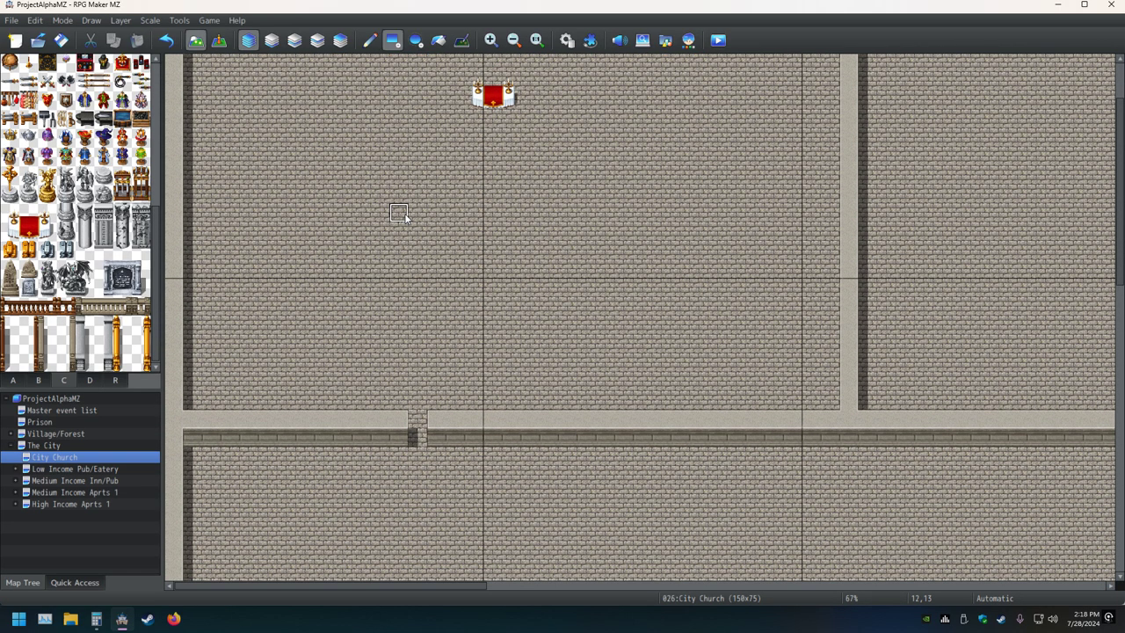
scroll(405, 213, down, 3)
middle_click(405, 218)
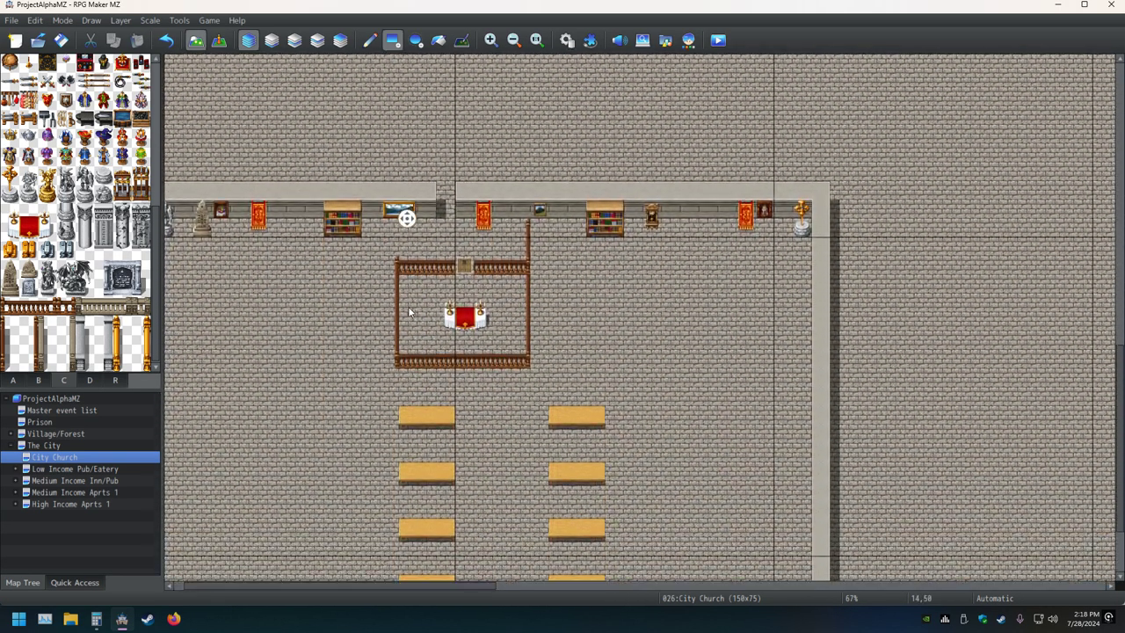
middle_click(407, 230)
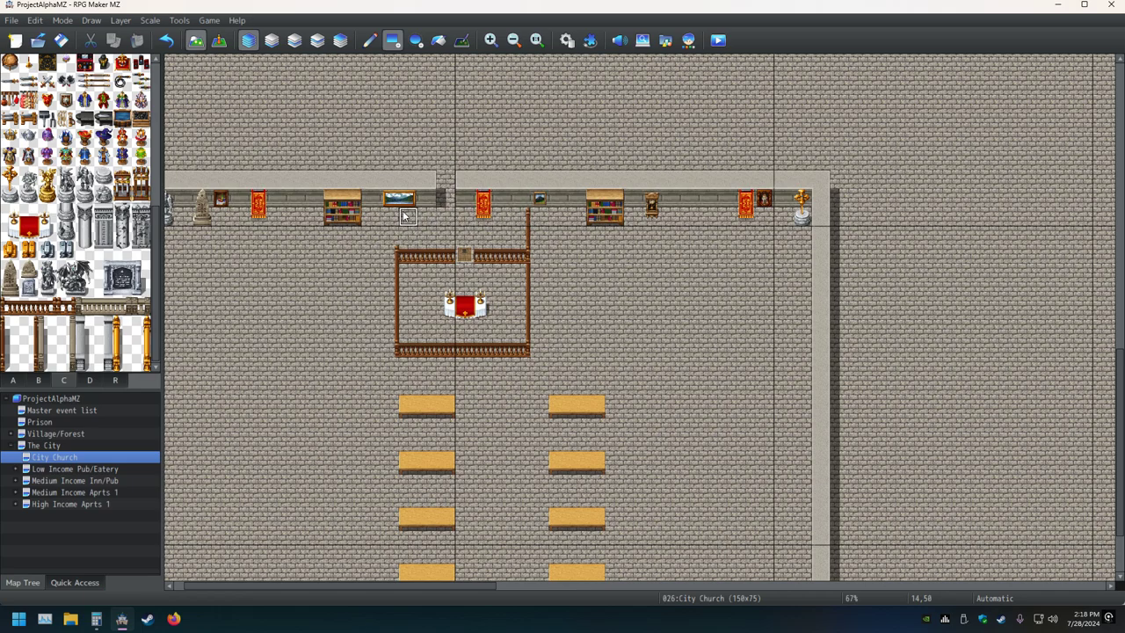
Step: Try to copy the railed altar area and benches from the furnished room into the northwest room with the Pencil tool
drag(381, 210, 593, 439)
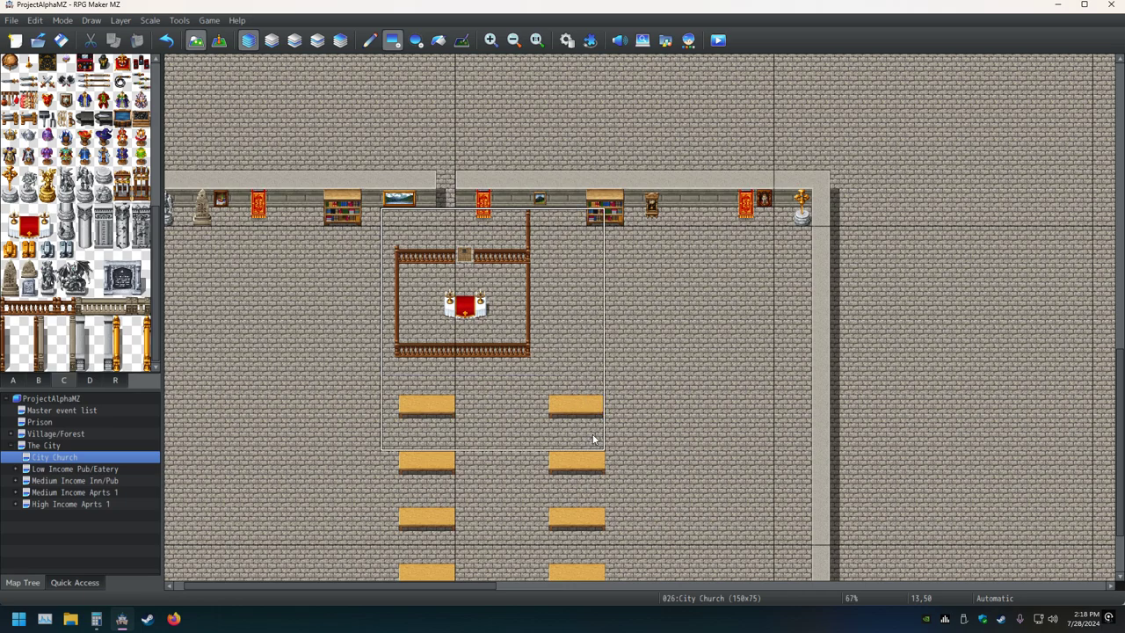
scroll(595, 435, down, 3)
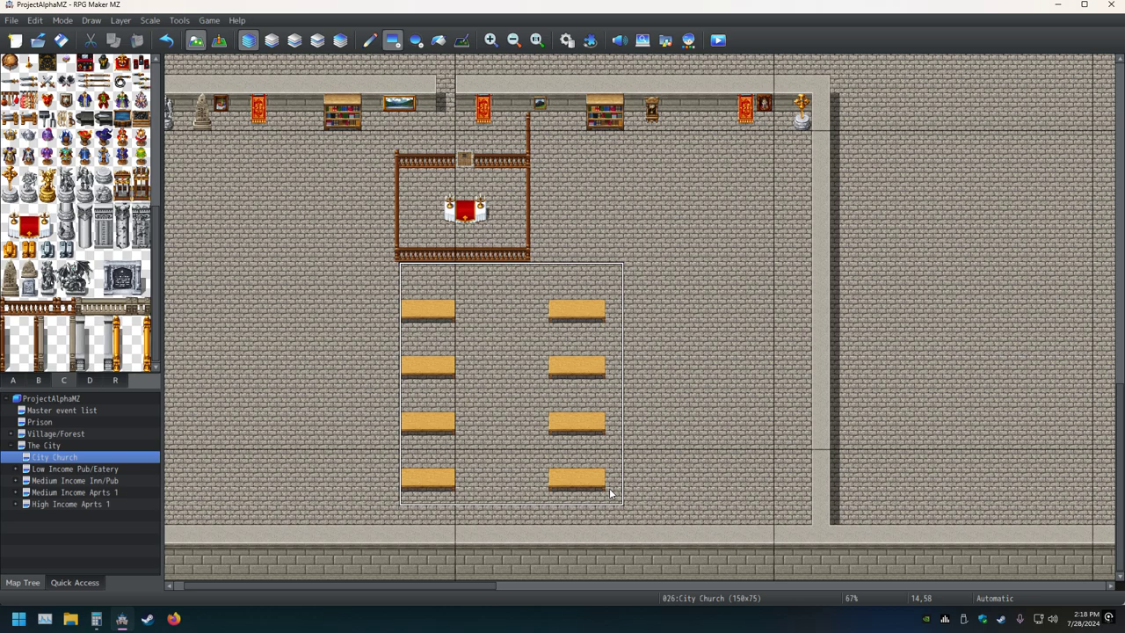
right_drag(604, 486, 414, 118)
middle_click(432, 203)
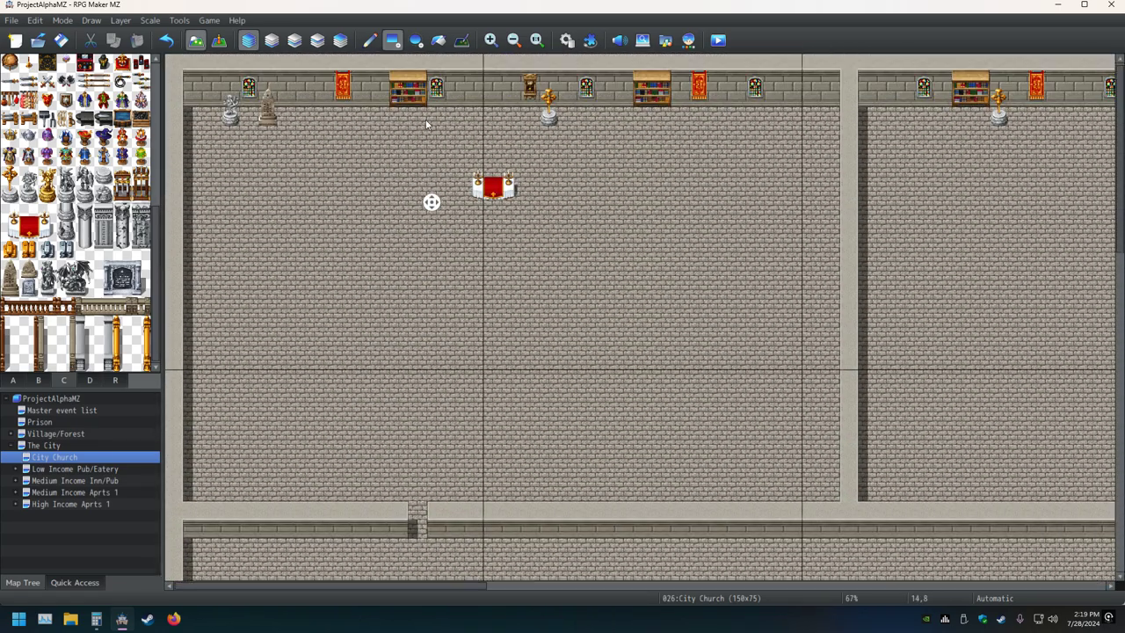
middle_click(427, 125)
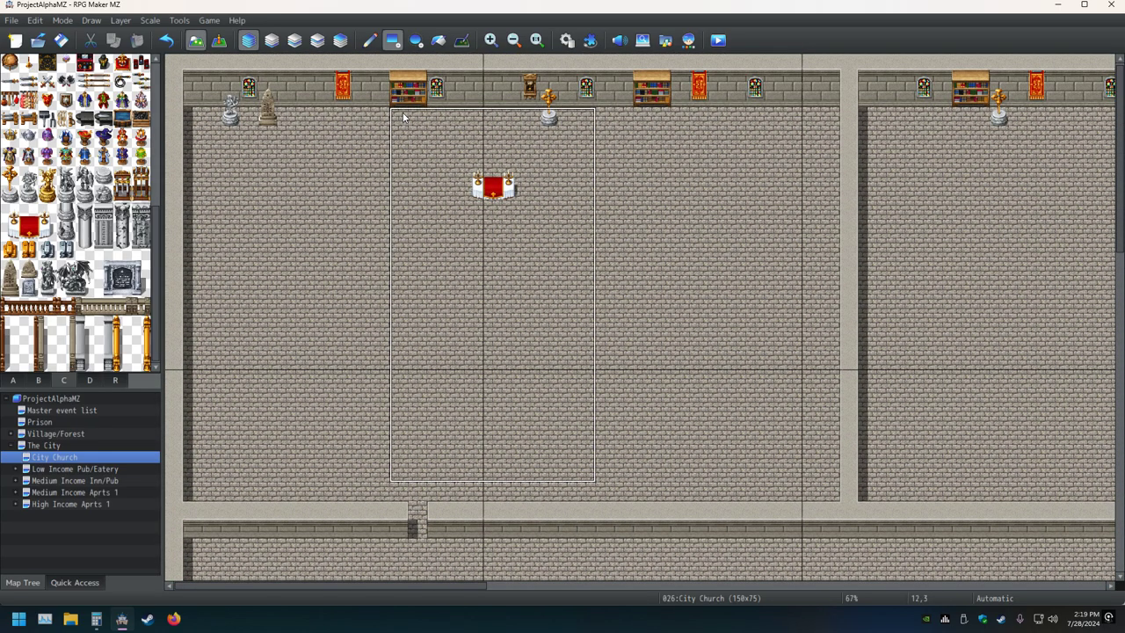
click(369, 39)
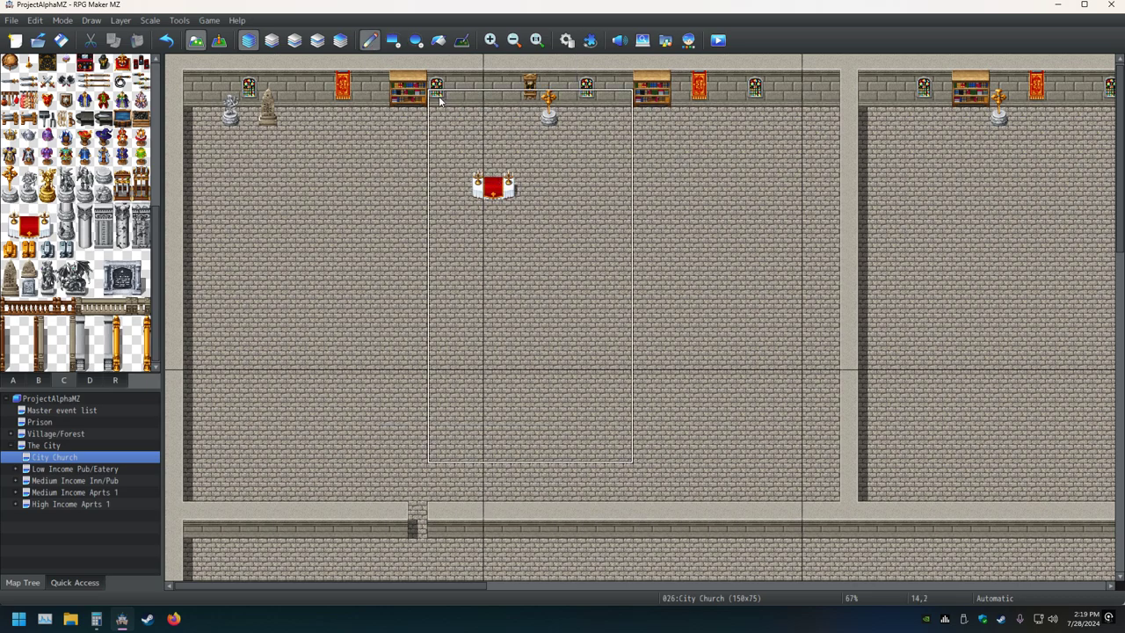
click(423, 121)
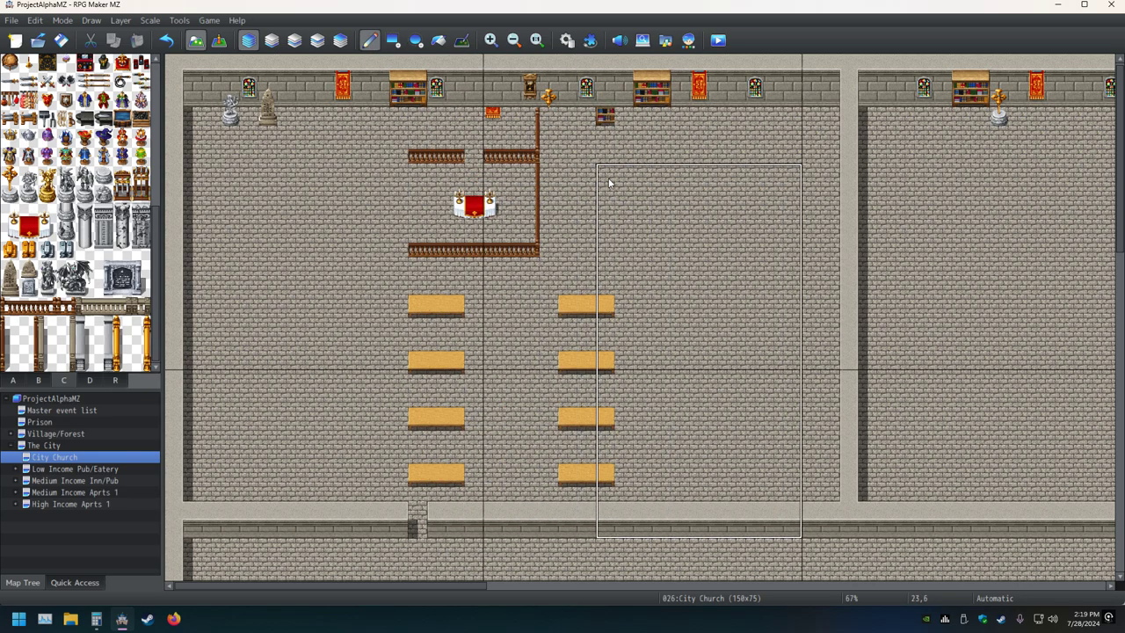
right_click(620, 118)
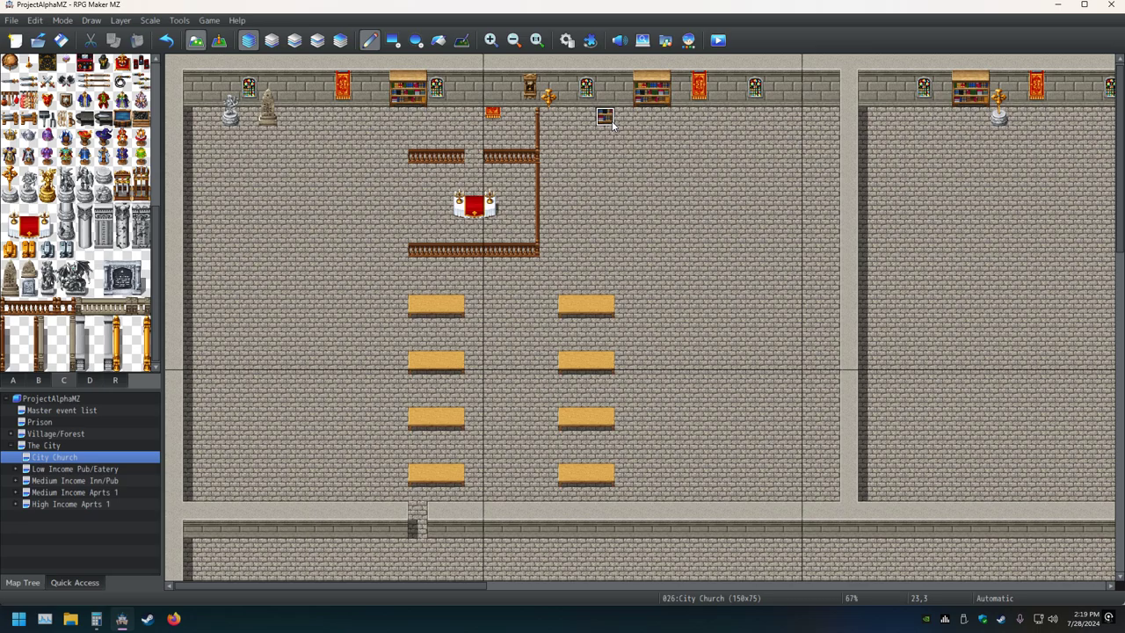
Step: Copy the block holding the railed altar enclosure and all eight benches from the furnished room for placement in the northwest room
middle_click(478, 241)
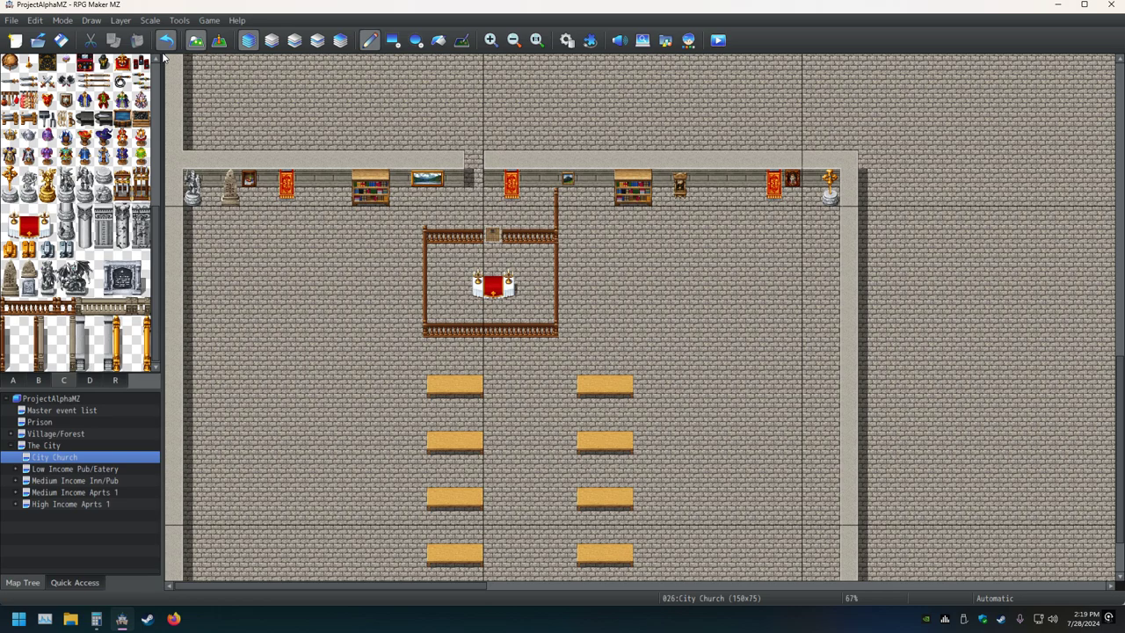
scroll(651, 431, down, 1)
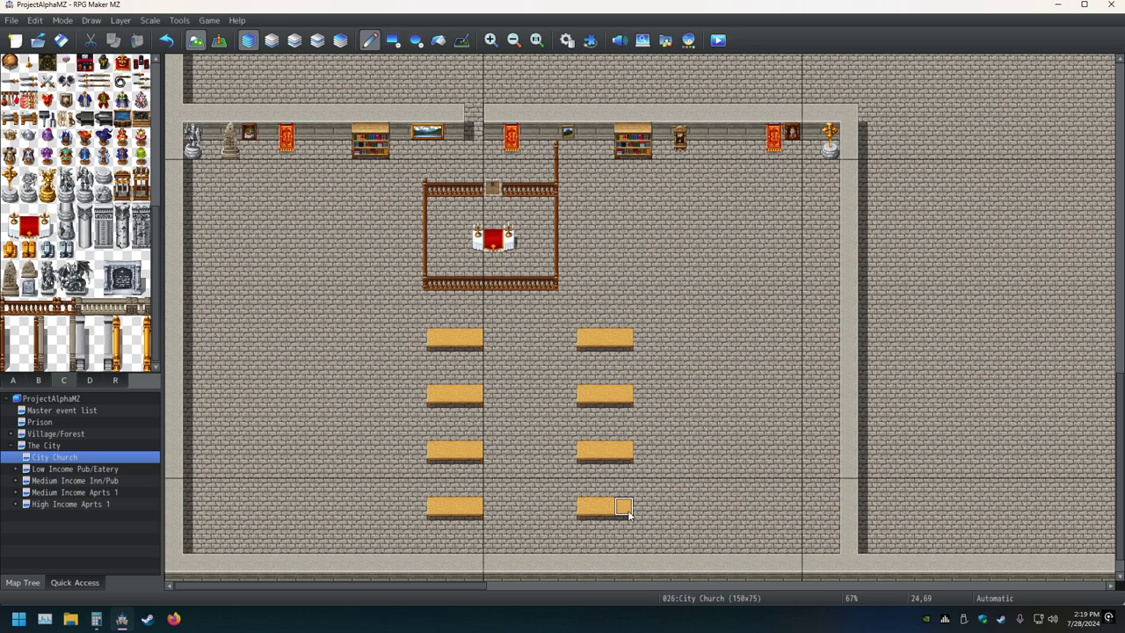
right_drag(627, 512, 415, 193)
middle_click(446, 284)
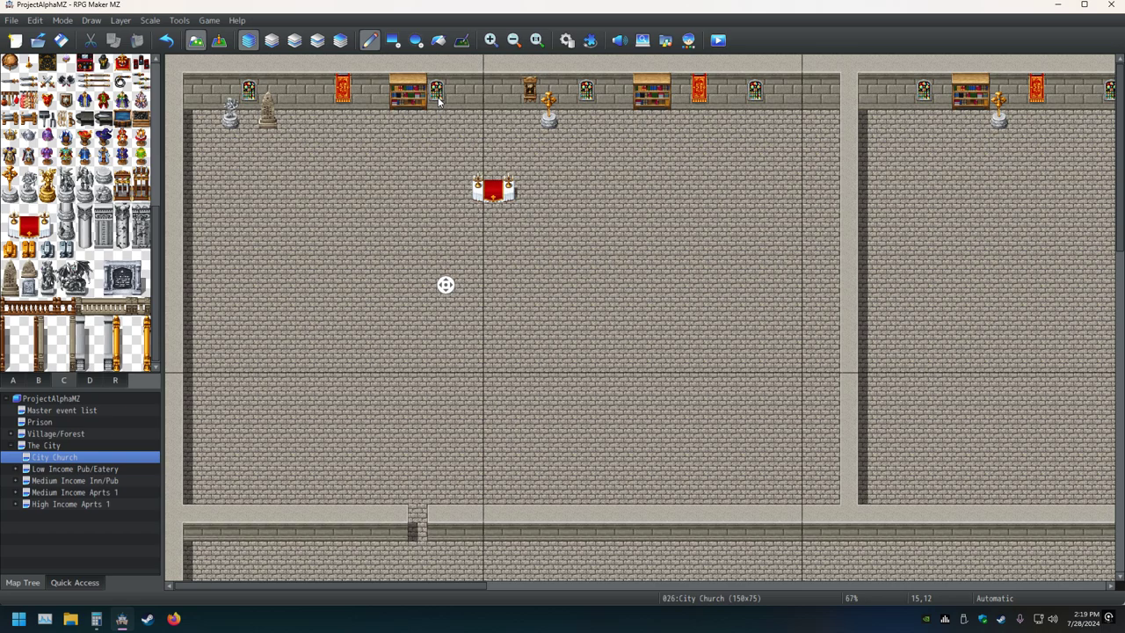
middle_click(439, 101)
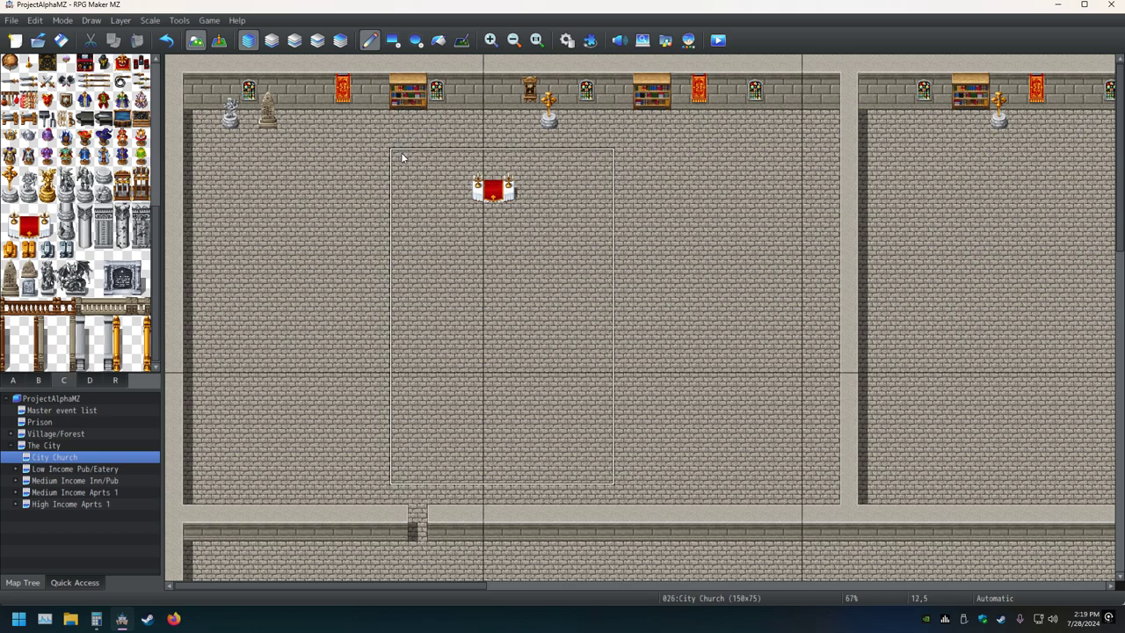
Step: Try the copied altar enclosure and benches at several positions in the northwest room, undoing each placement
click(402, 157)
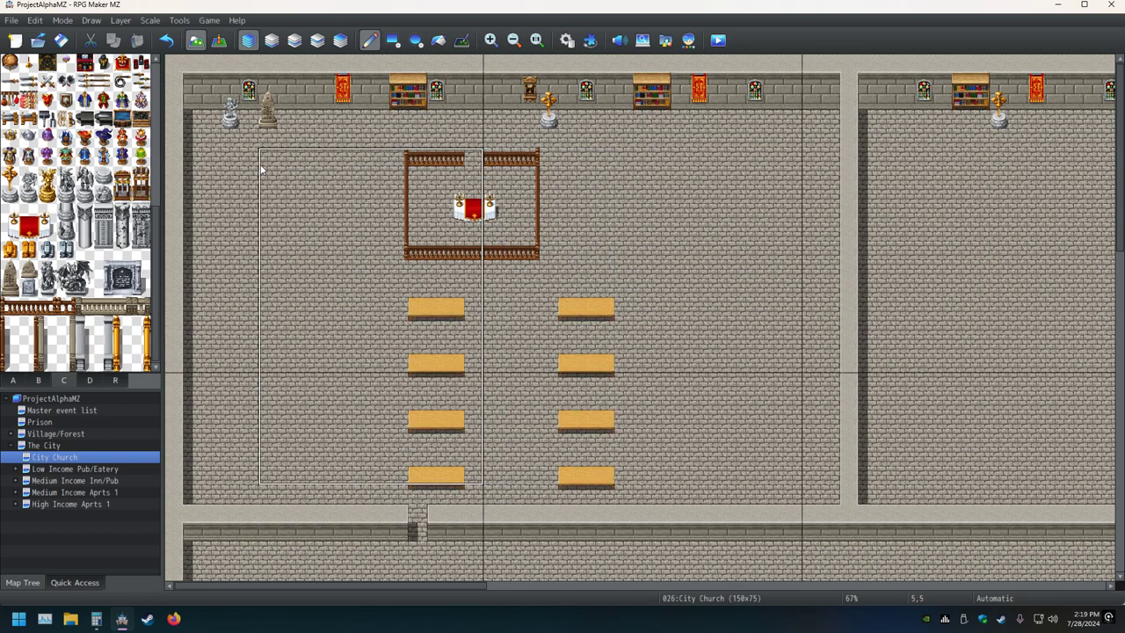
click(166, 40)
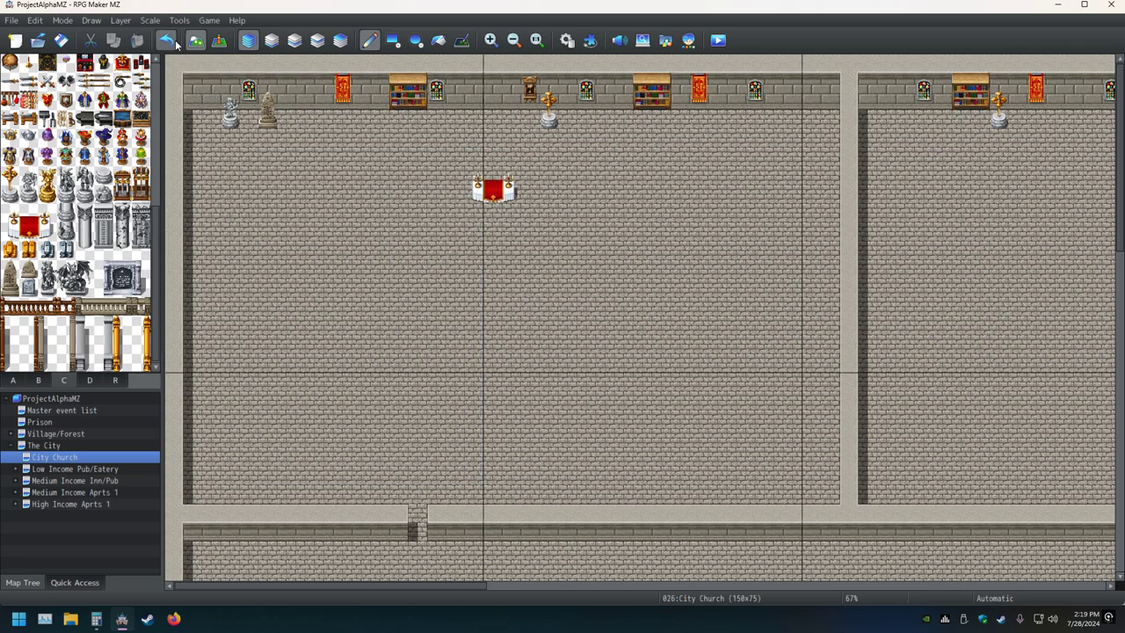
click(426, 137)
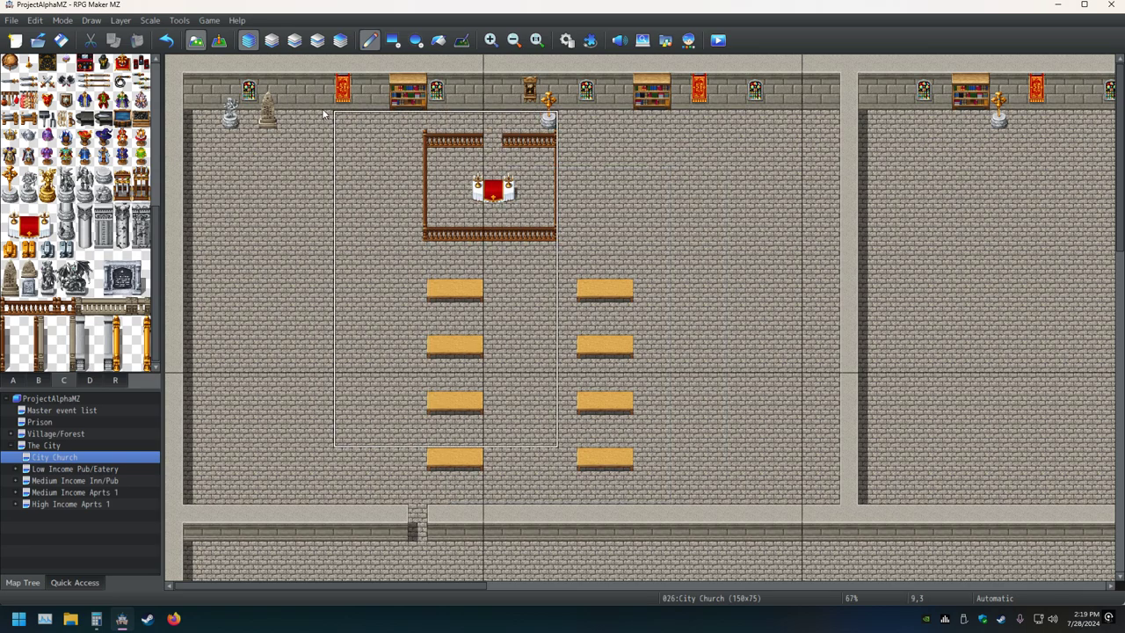
click(173, 44)
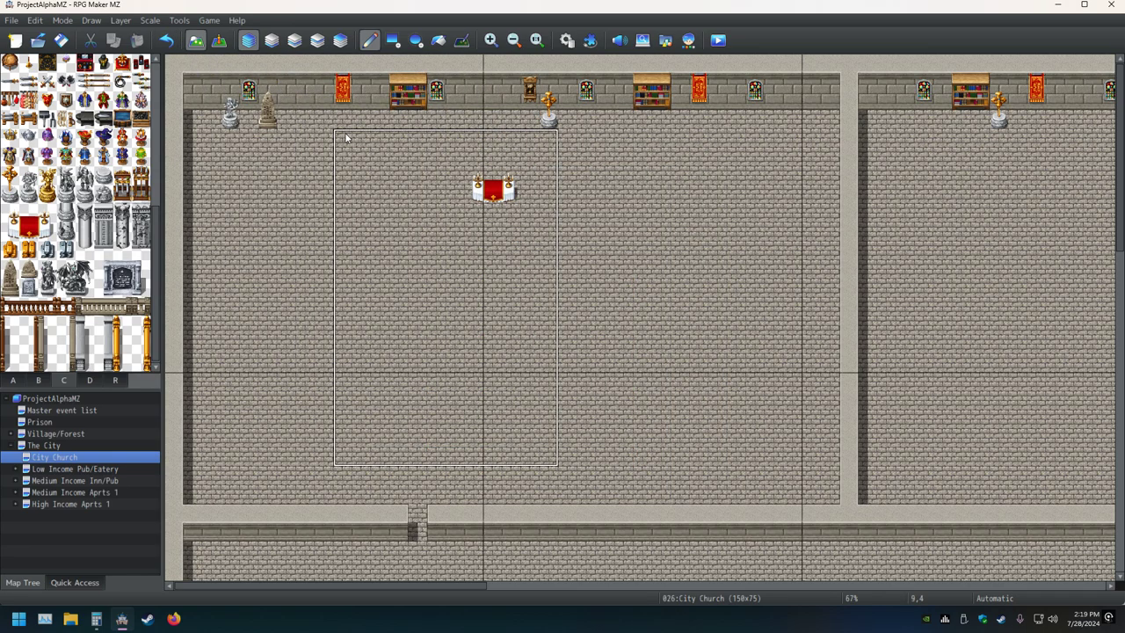
click(414, 119)
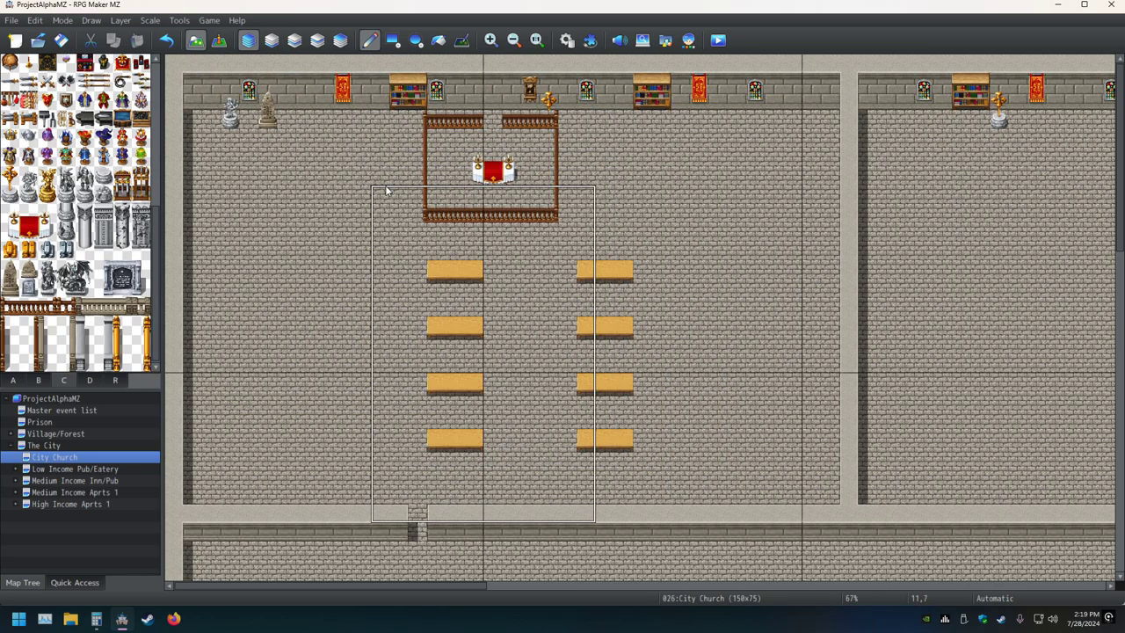
click(166, 40)
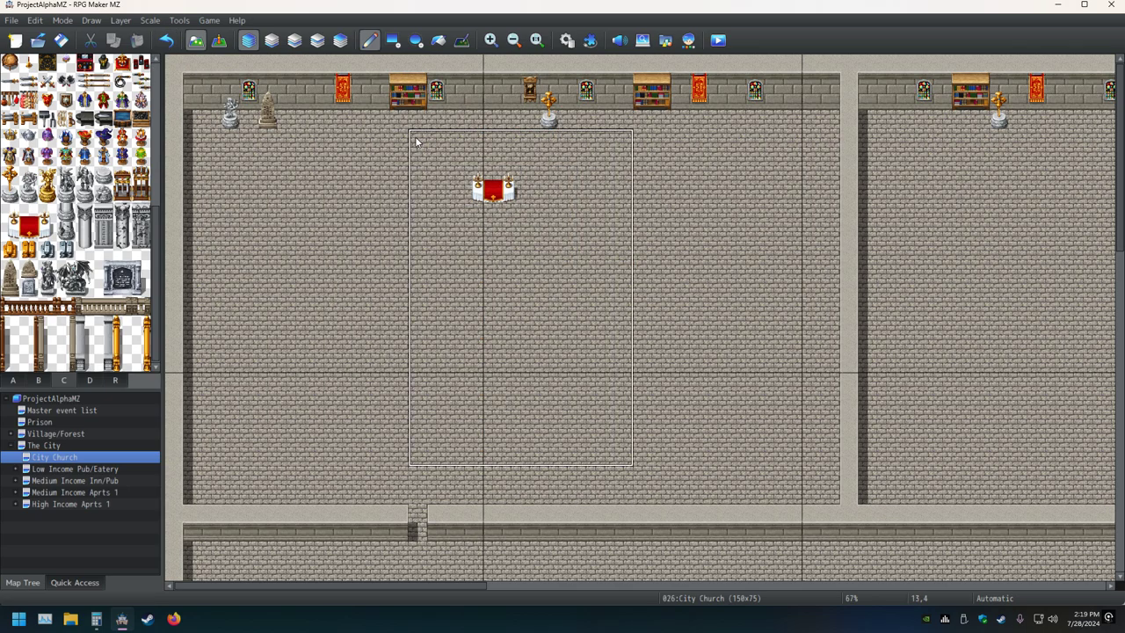
Step: Place the copied altar enclosure and benches in the northwest room from tile 13,4 and in the neighbouring room to the east from tile 49,5
click(416, 138)
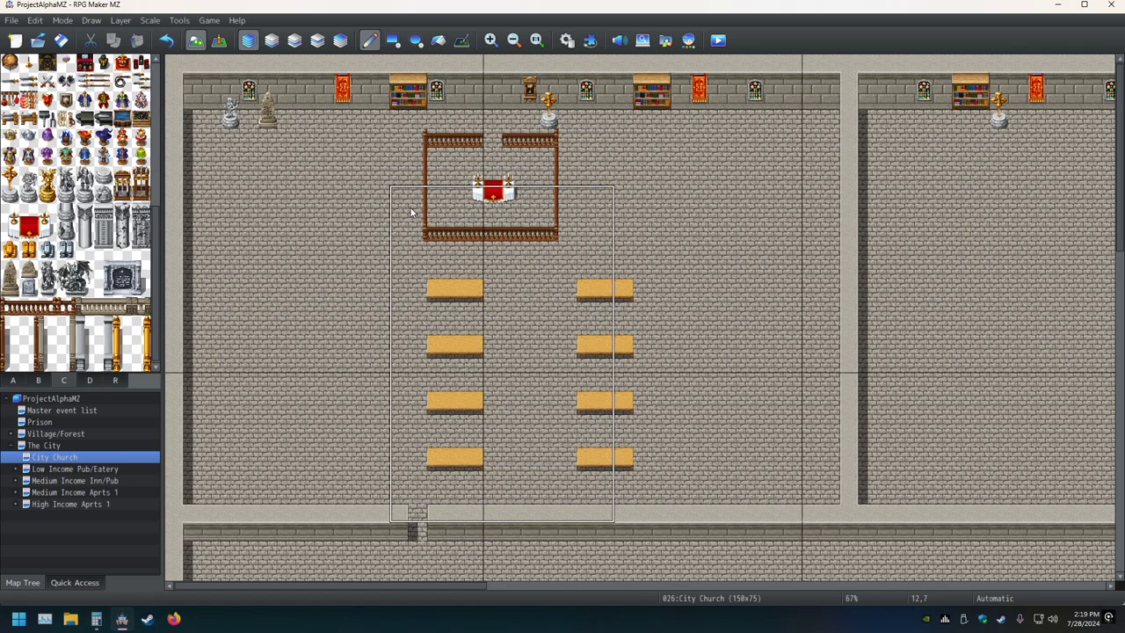
scroll(417, 220, right, 5)
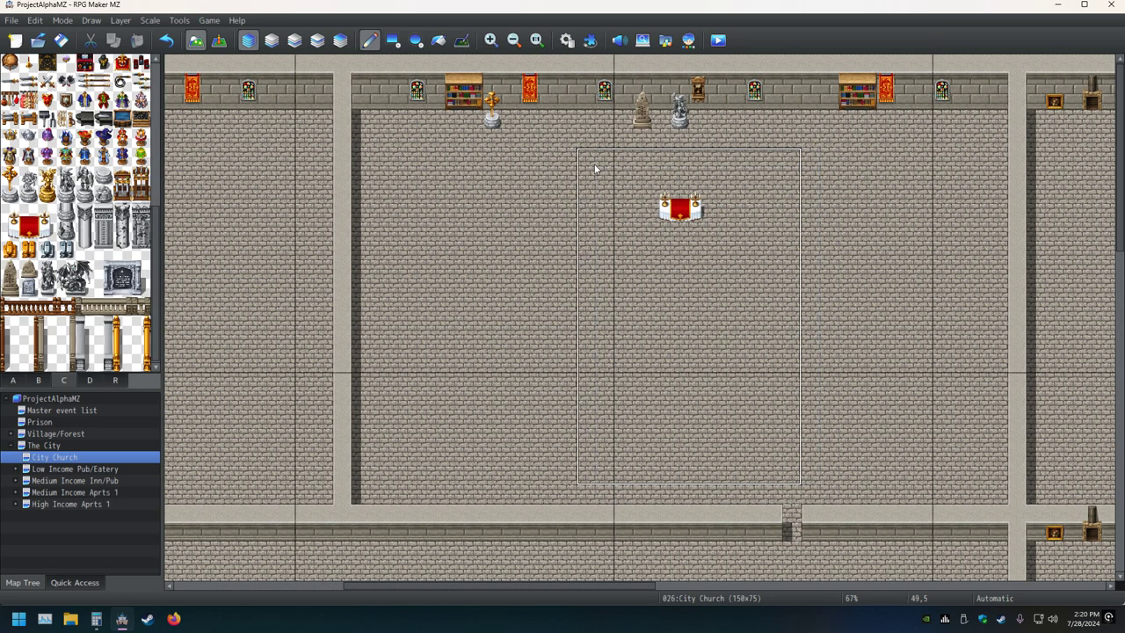
click(595, 160)
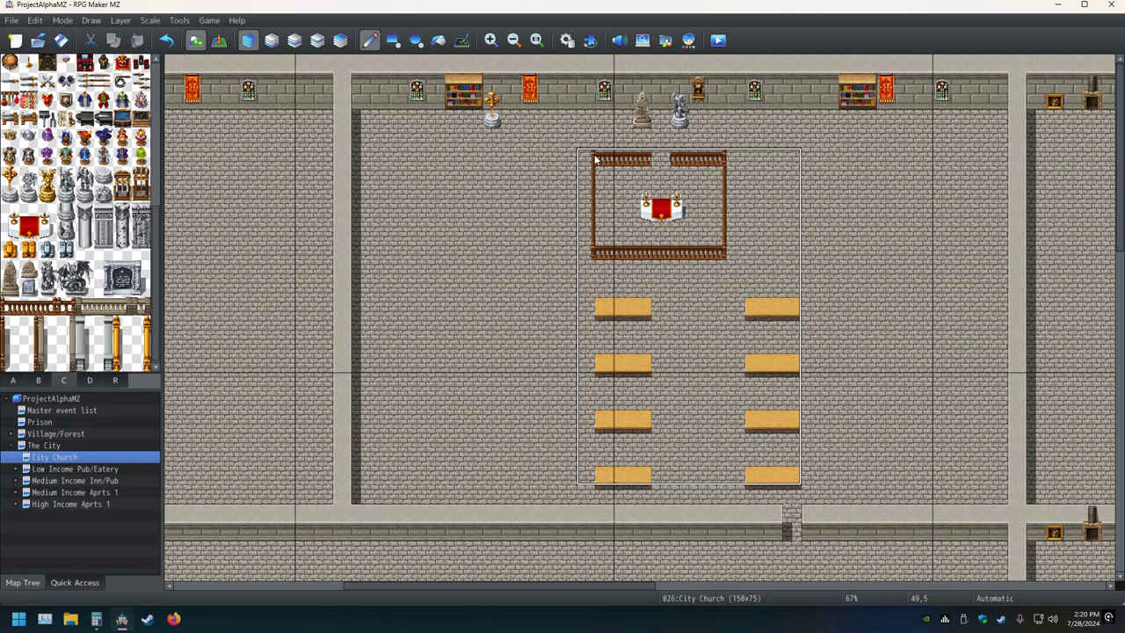
Step: Re-place the copied altar enclosure and benches in the room east of the northwest room from tile 42,5, and erase the leftover altar
click(165, 39)
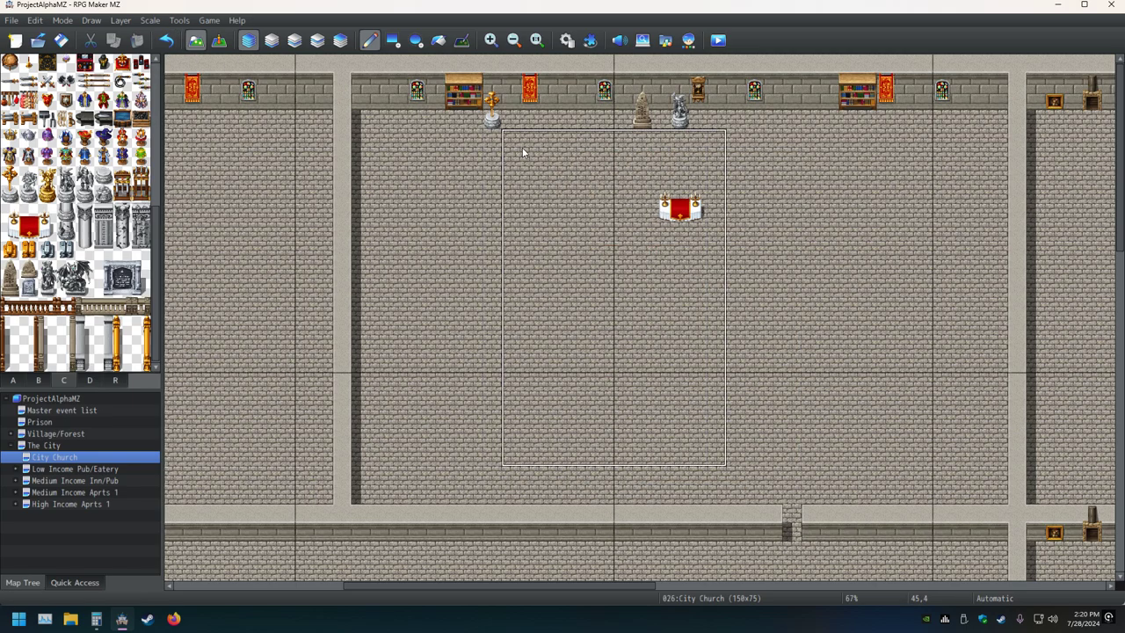
click(619, 134)
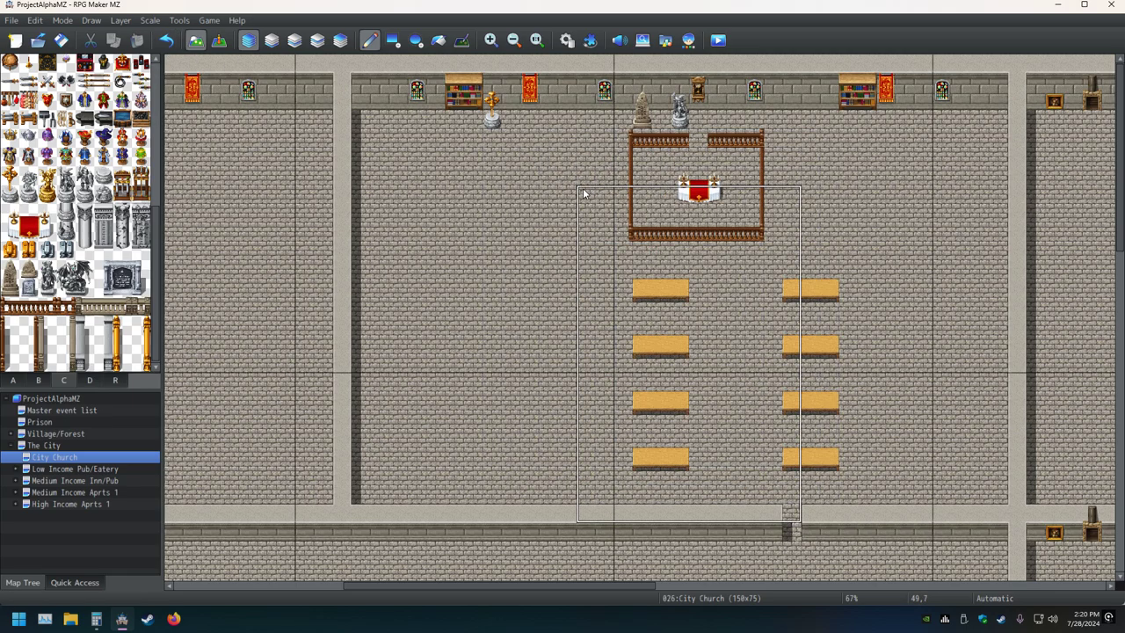
click(169, 40)
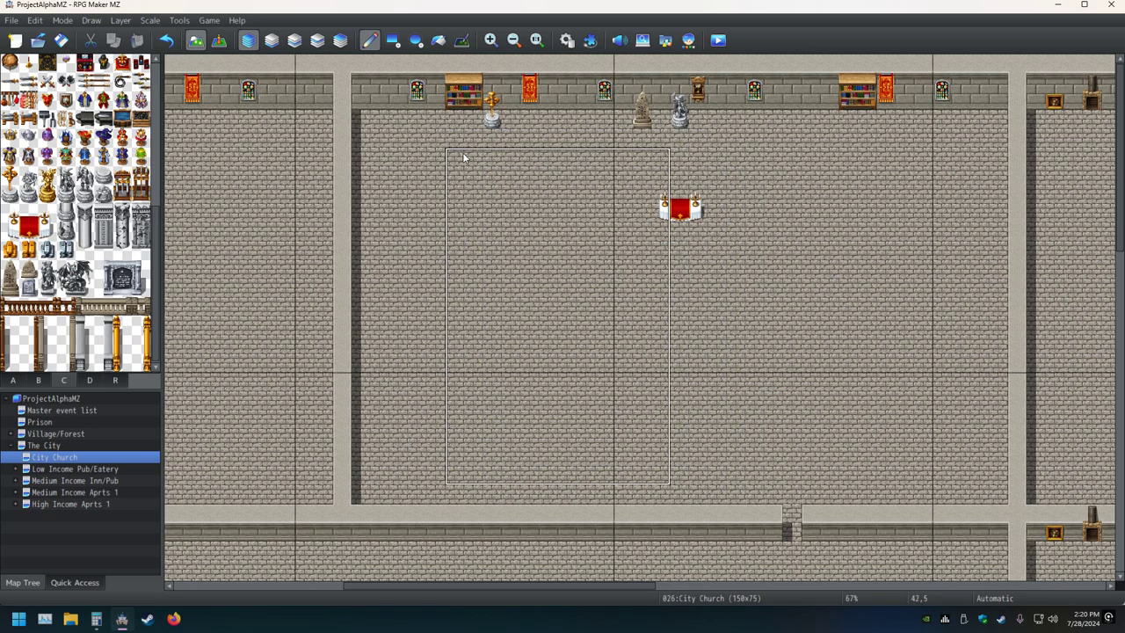
click(464, 157)
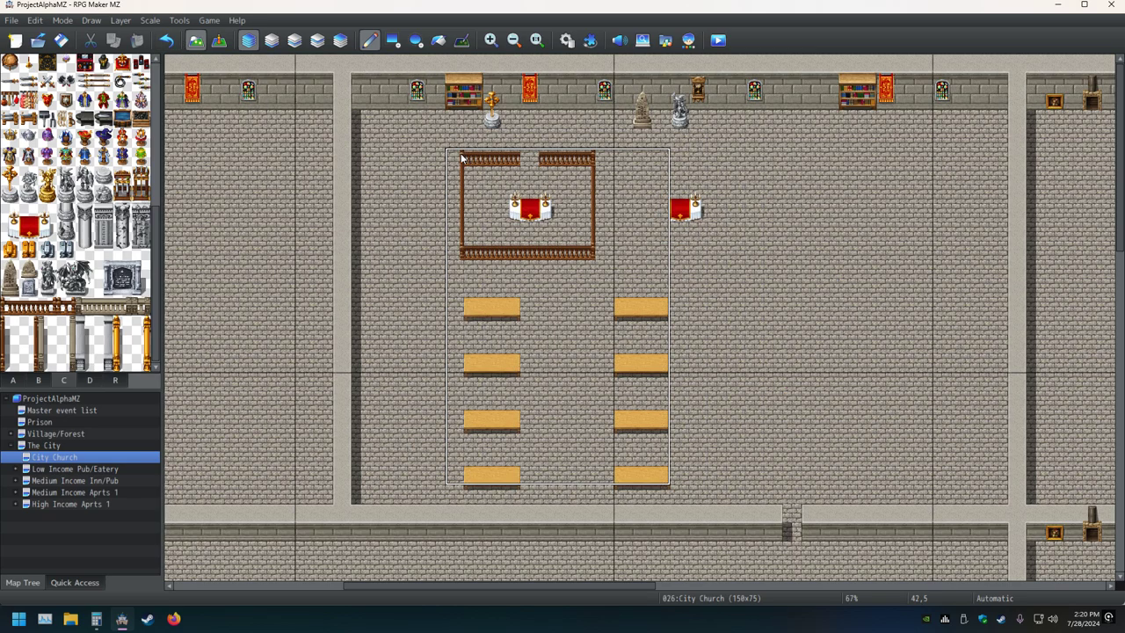
right_click(710, 210)
key(Delete)
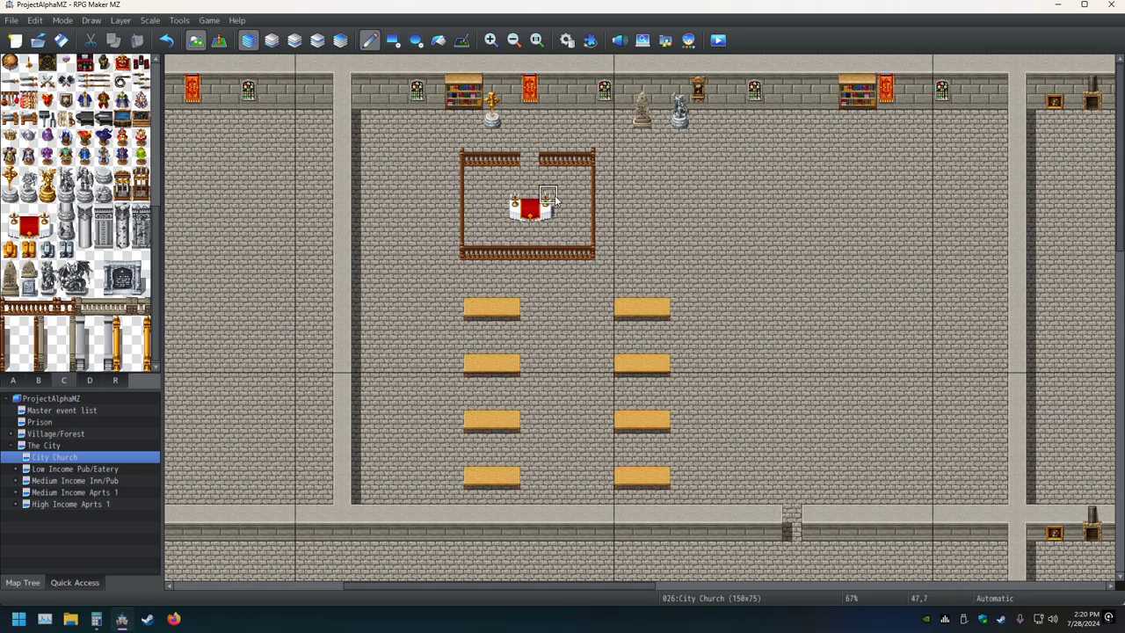
Step: Copy the Preist Door event from the southern furnished room into the railing gap of the northwest room's altar enclosure at tile 17,4
mouse_move(542, 216)
middle_down()
mouse_move(459, 251)
mouse_move(416, 248)
mouse_move(501, 326)
mouse_move(333, 233)
middle_up()
click(218, 44)
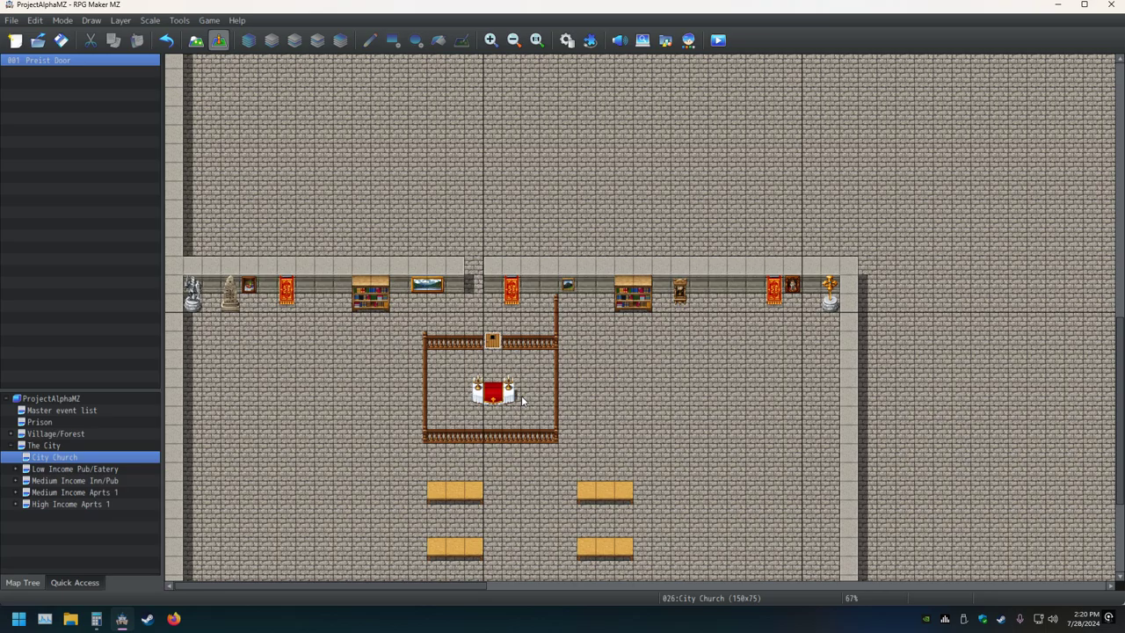
right_click(495, 352)
click(537, 409)
middle_drag(536, 403, 526, 208)
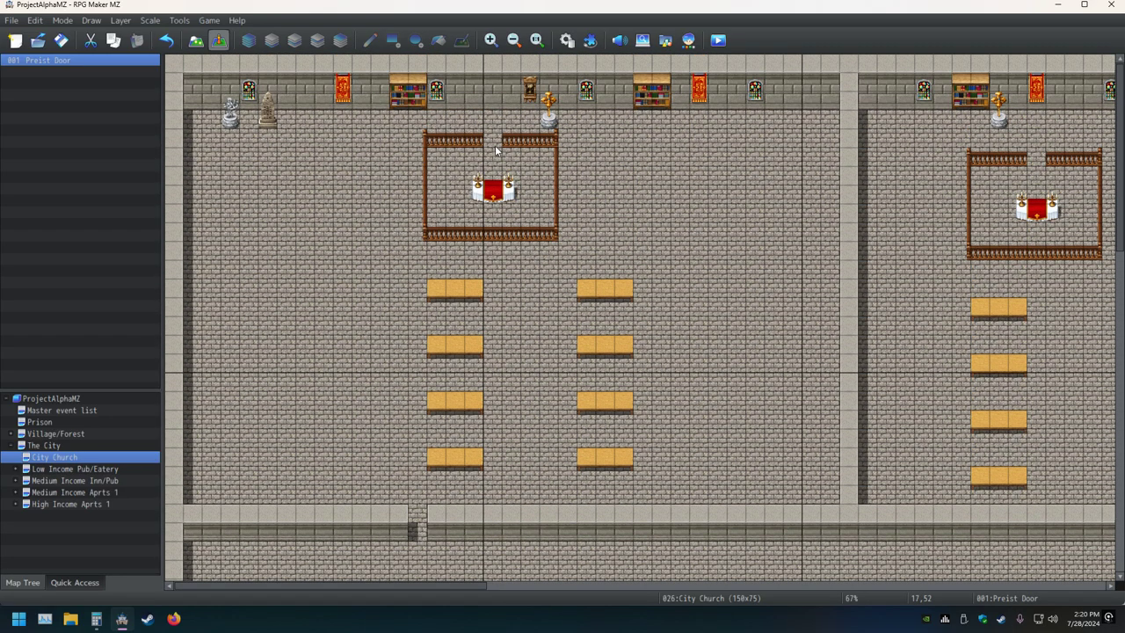
right_click(495, 148)
click(541, 219)
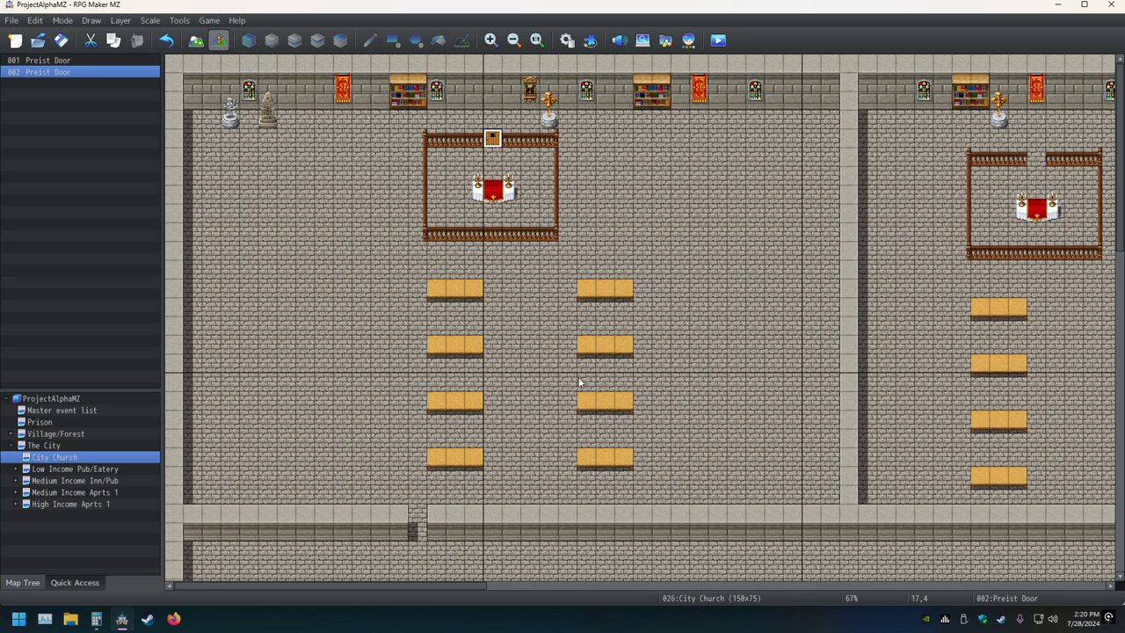
Step: Paste the copied door event into the railing gap of the neighbouring eastern room's altar enclosure at tile 46,5
middle_drag(580, 382, 646, 380)
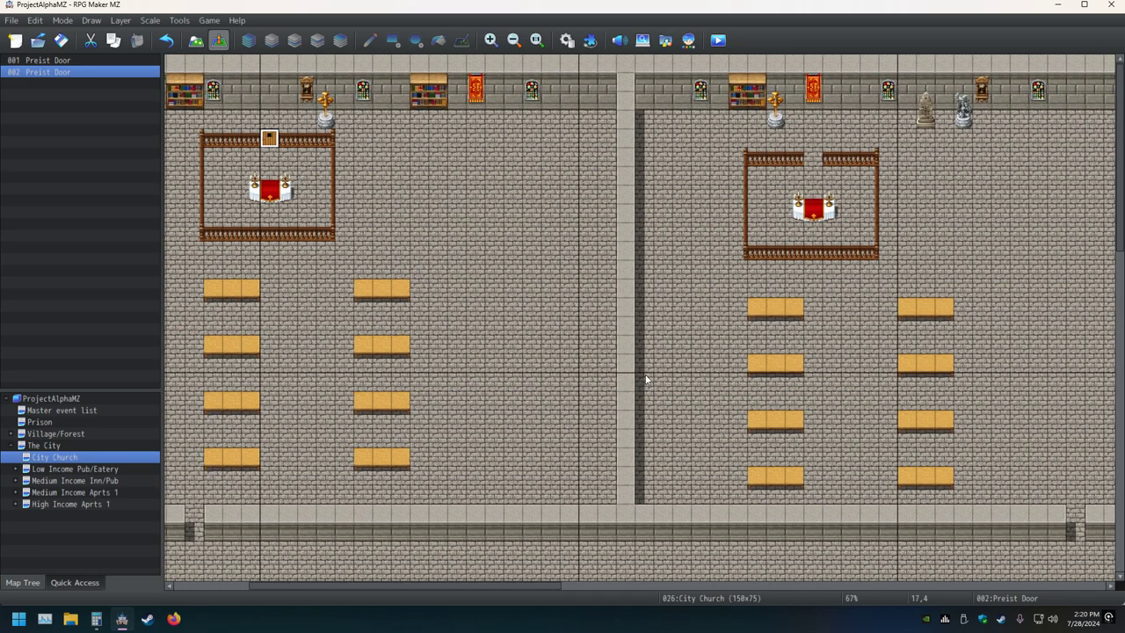
right_click(813, 157)
click(854, 236)
Step: Rename the northwest room's door event as Preist Door 2
double_click(269, 140)
click(331, 128)
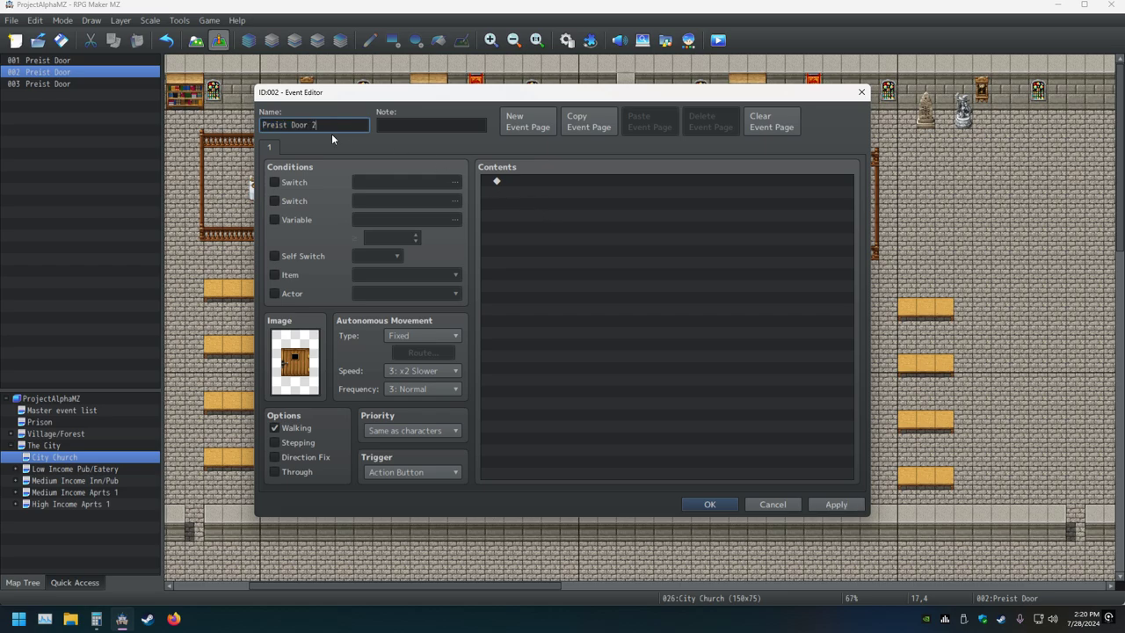
key(Return)
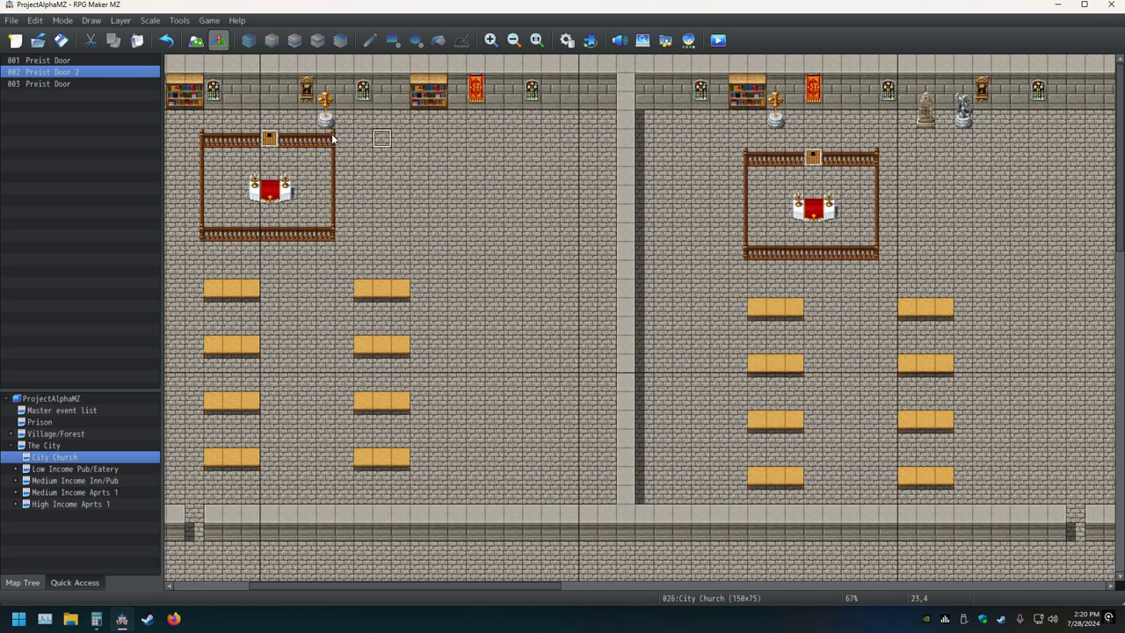
Step: Rename the door event in the eastern room's altar enclosure as Preist Door 3
key(Right)
key(Right)
key(Right)
key(Right)
key(Right)
key(Right)
key(Right)
key(Right)
key(Right)
key(Right)
key(Right)
key(Right)
key(Right)
key(Right)
key(Right)
key(Right)
key(Right)
key(Right)
key(Right)
key(Right)
key(Down)
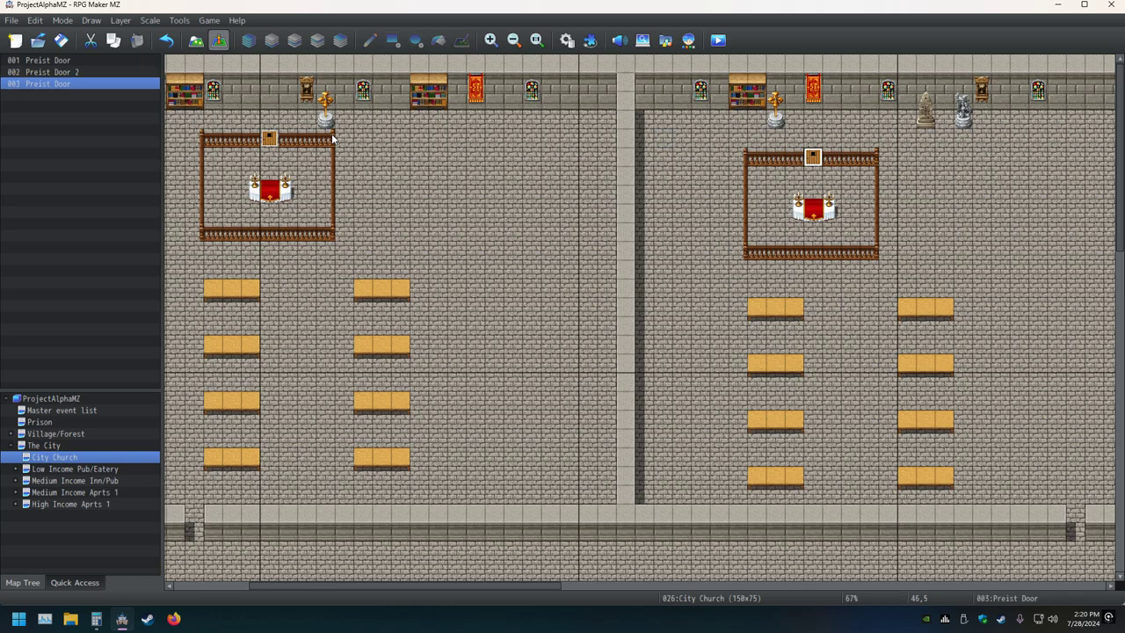
key(Return)
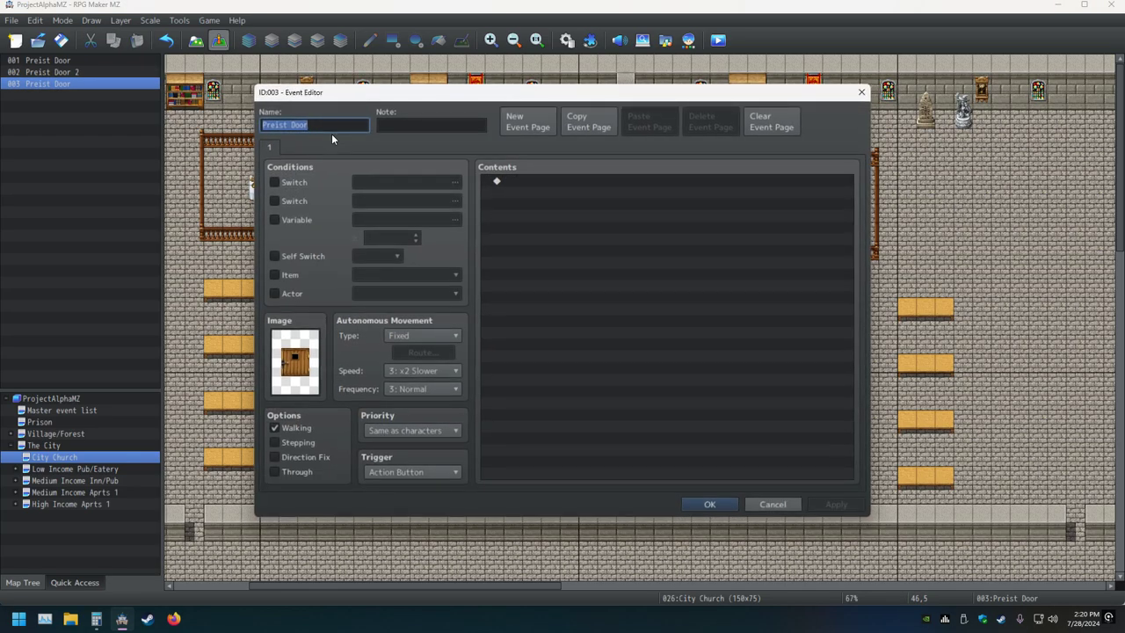
key(End)
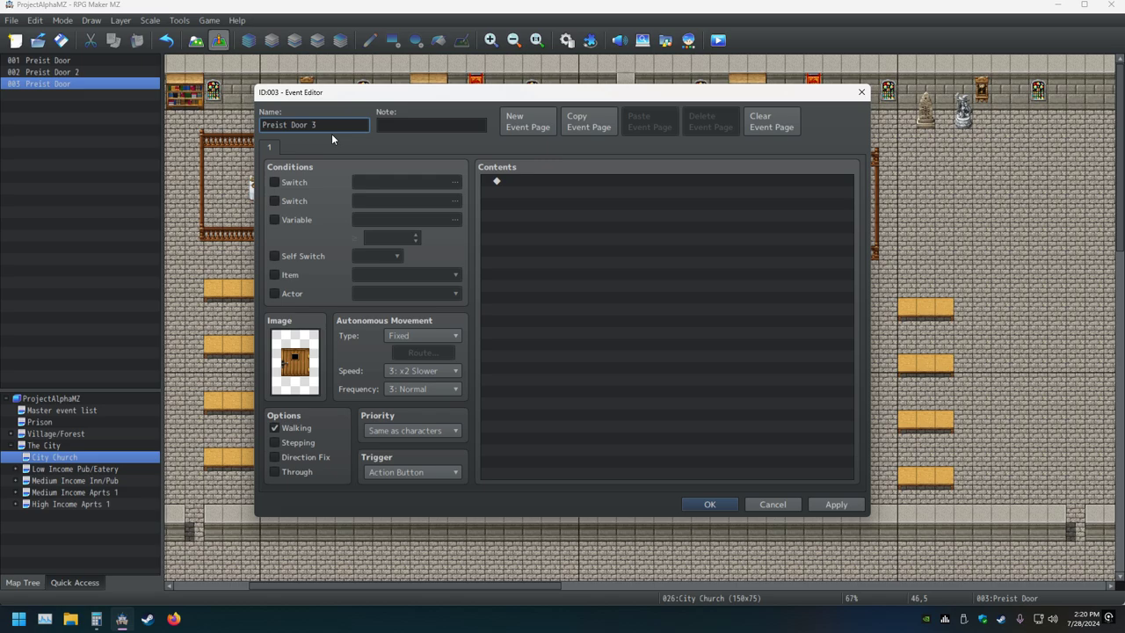
key(Return)
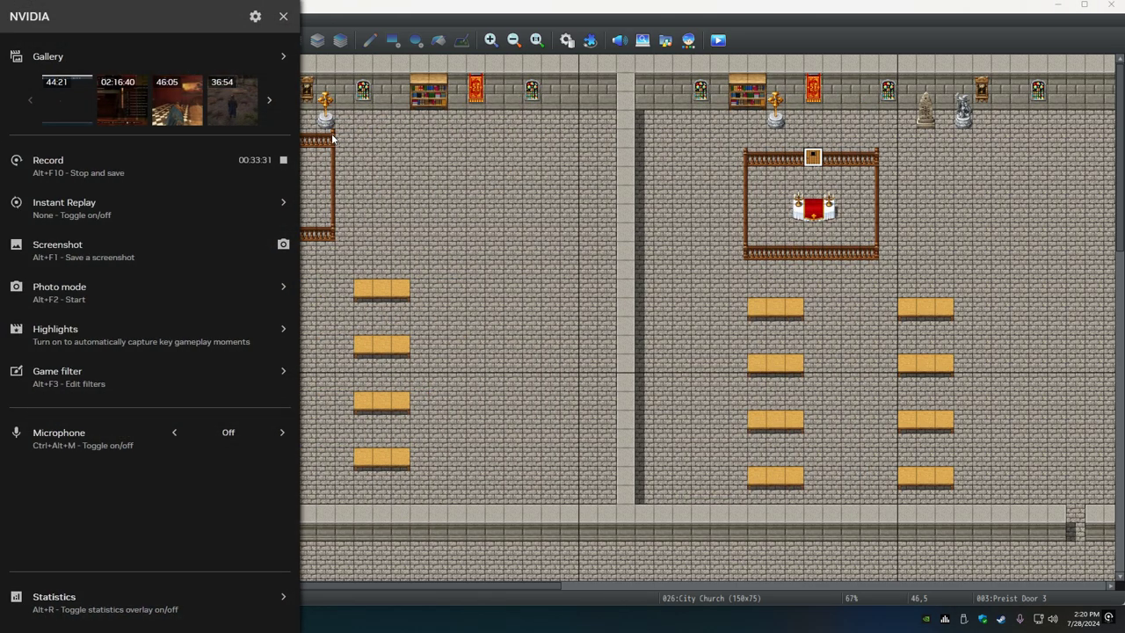
click(444, 208)
scroll(574, 254, down, 2)
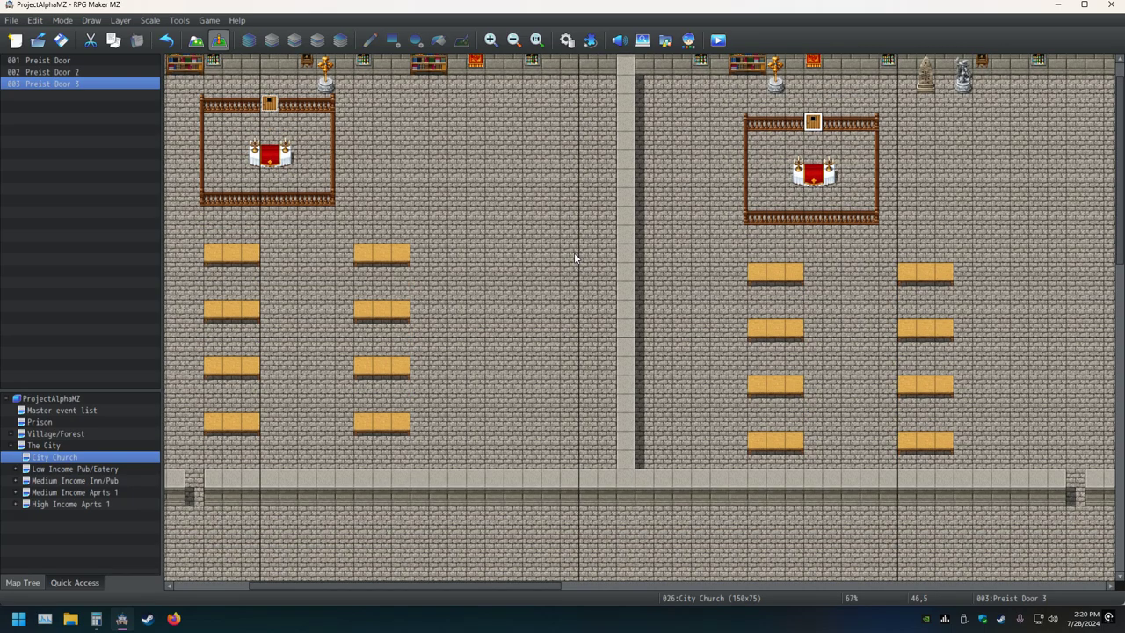
scroll(572, 255, up, 2)
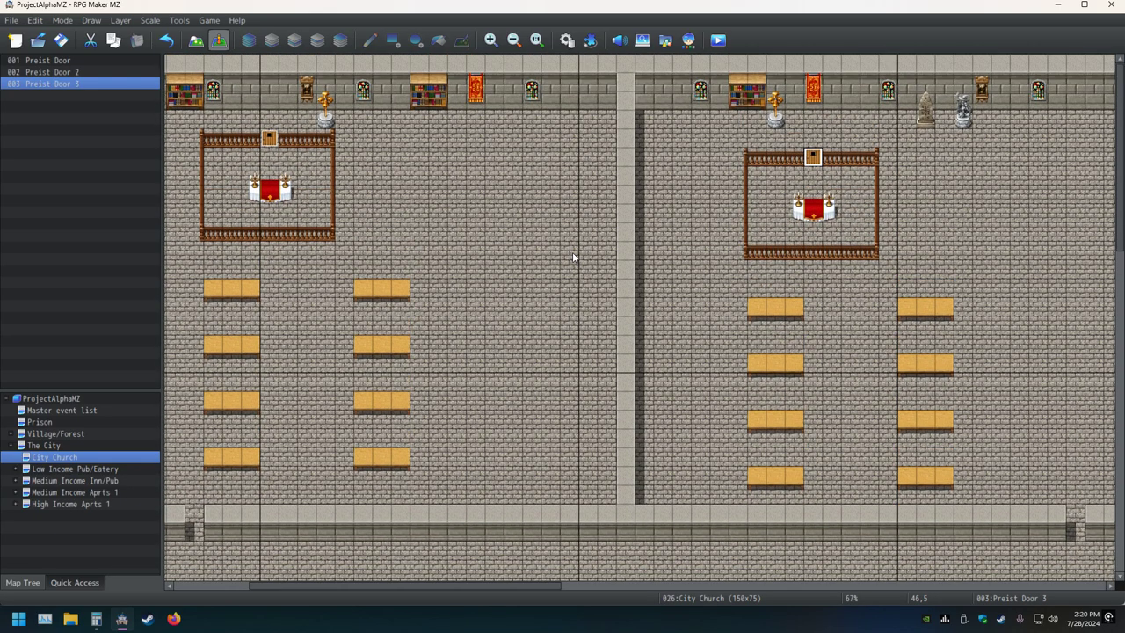
Step: Return from event editing to map tile editing for the City Church map
click(195, 44)
middle_drag(546, 278, 444, 296)
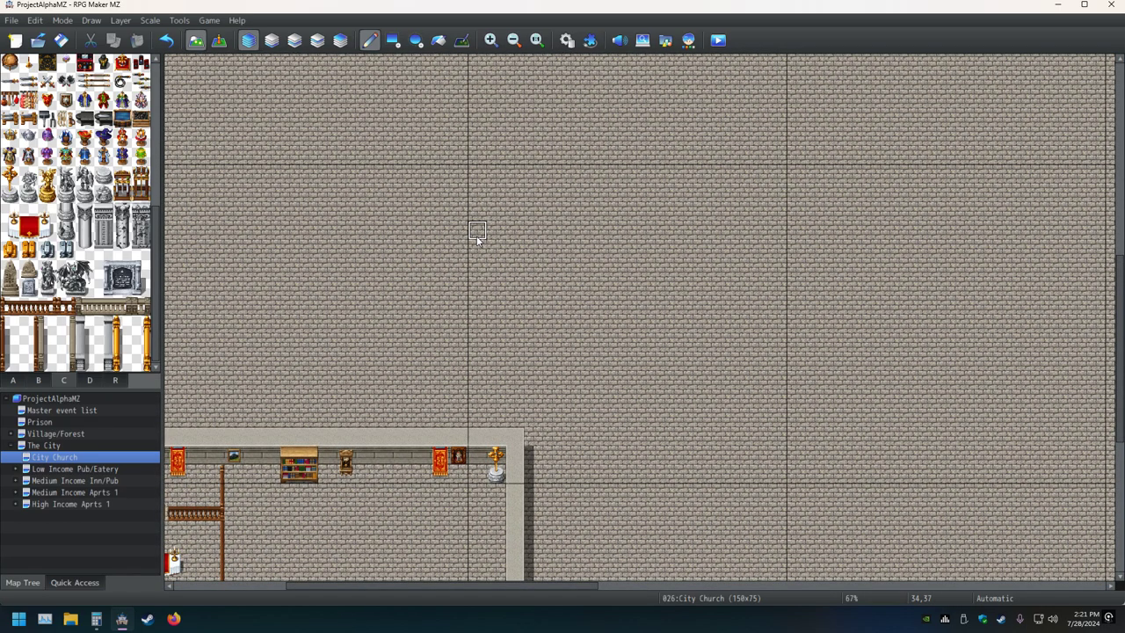